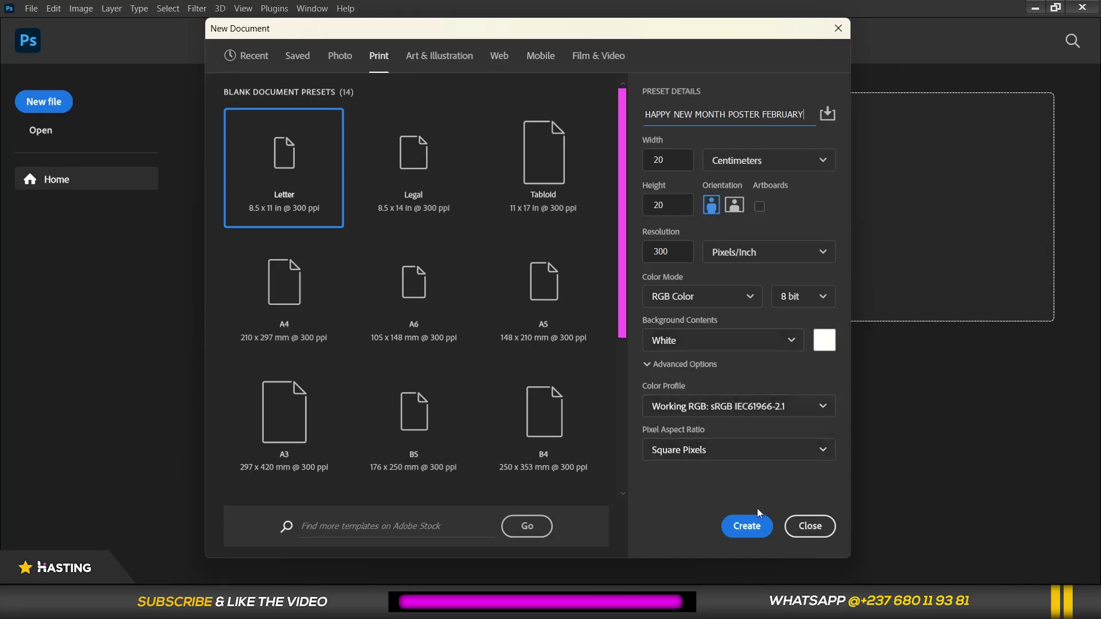
# Create a 20 × 20 cm, 300 ppi RGB document named HAPPY NEW MONTH POSTER FEBRUARY and collapse its document properties.
pyautogui.click(745, 526)
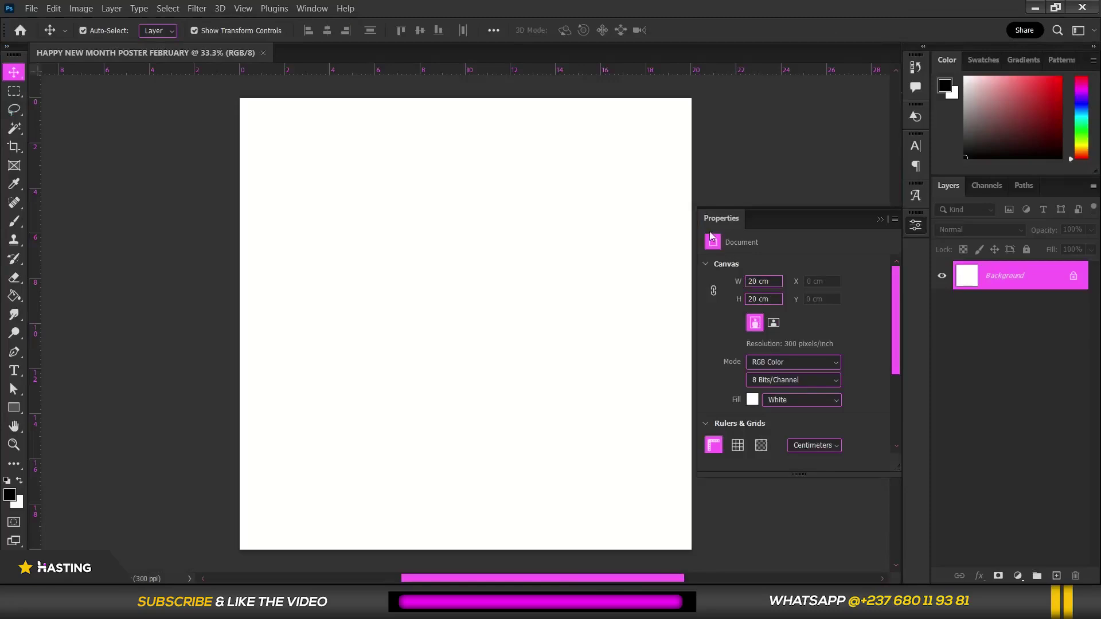
pyautogui.scroll(-2, 468, 123)
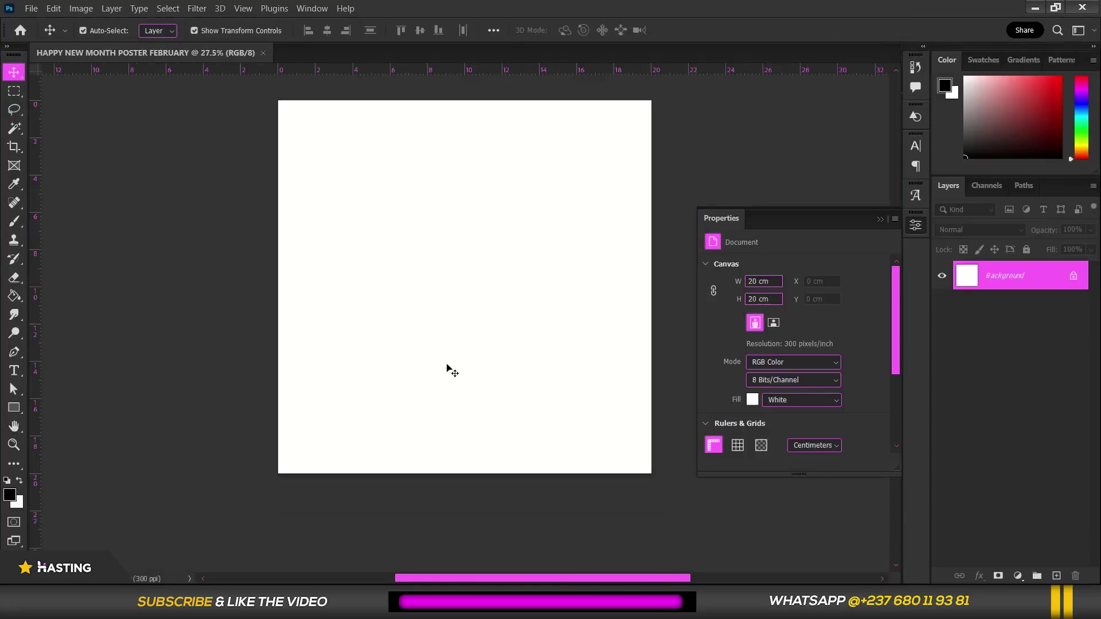
pyautogui.click(881, 221)
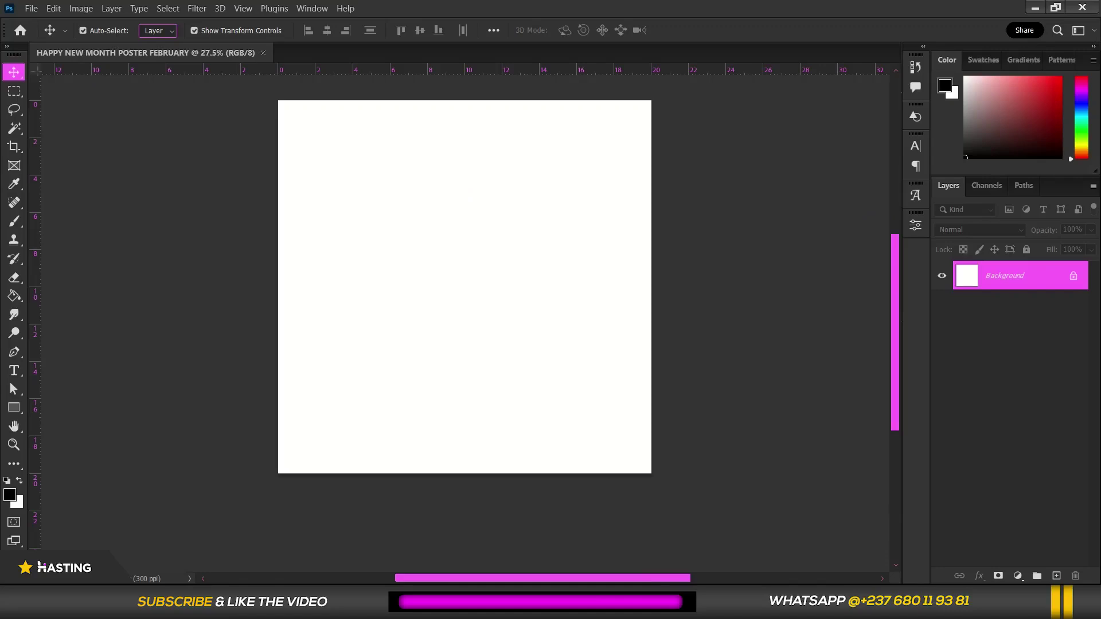
# Place the red 4353 image from the elegant-valentine-background-with-lighting-effect folder, scaled slightly beyond the canvas edges.
pyautogui.hotkey('alt', 'Tab')
pyautogui.doubleClick(487, 146)
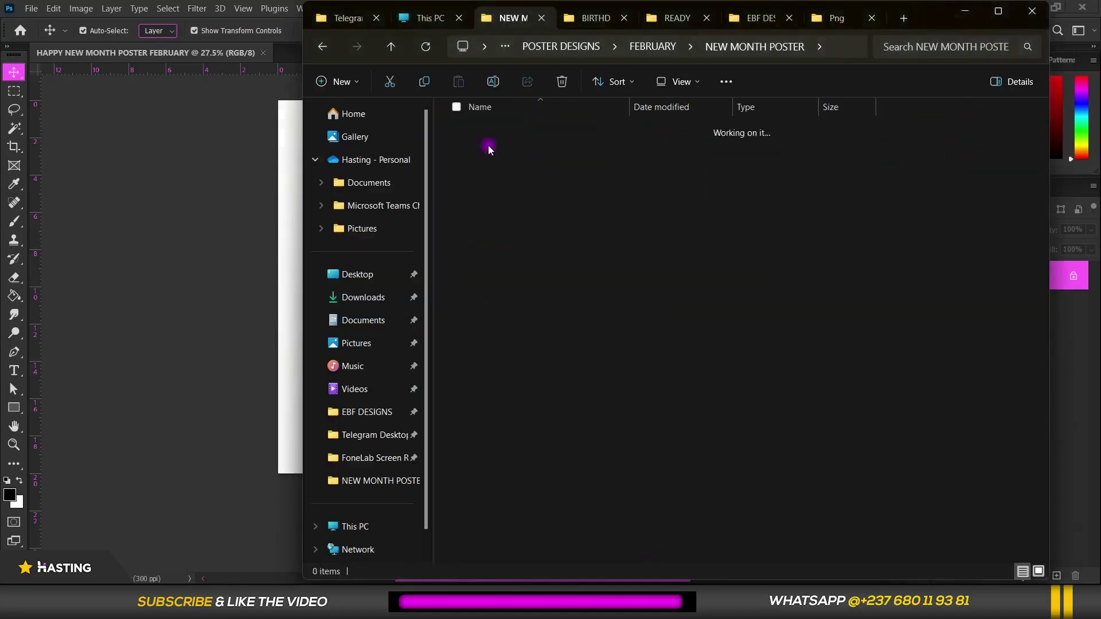
pyautogui.click(1039, 571)
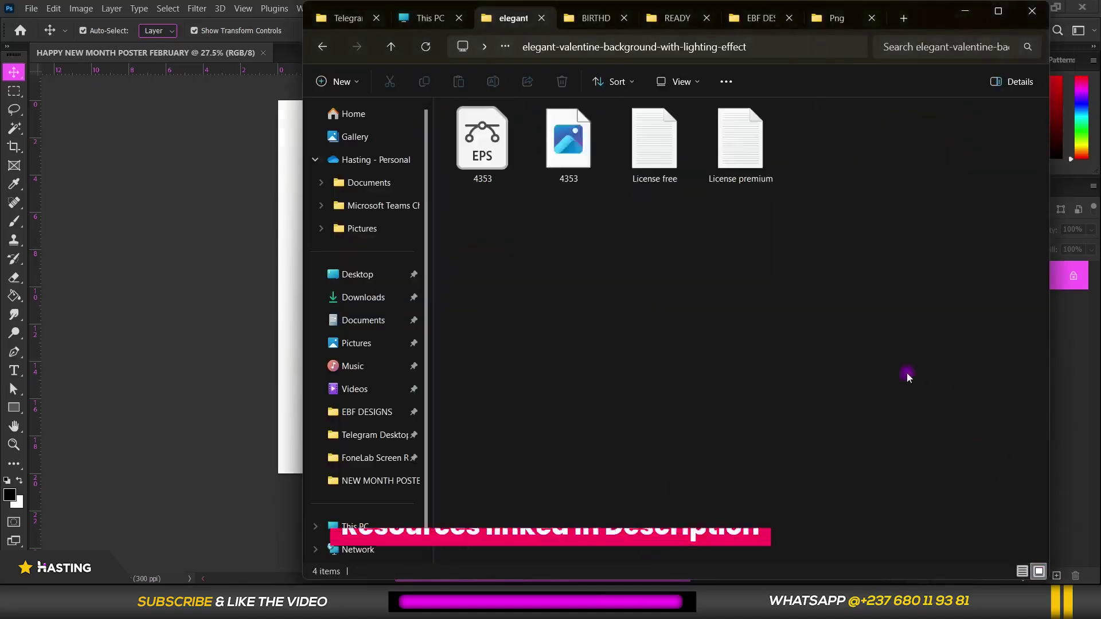
pyautogui.click(571, 148)
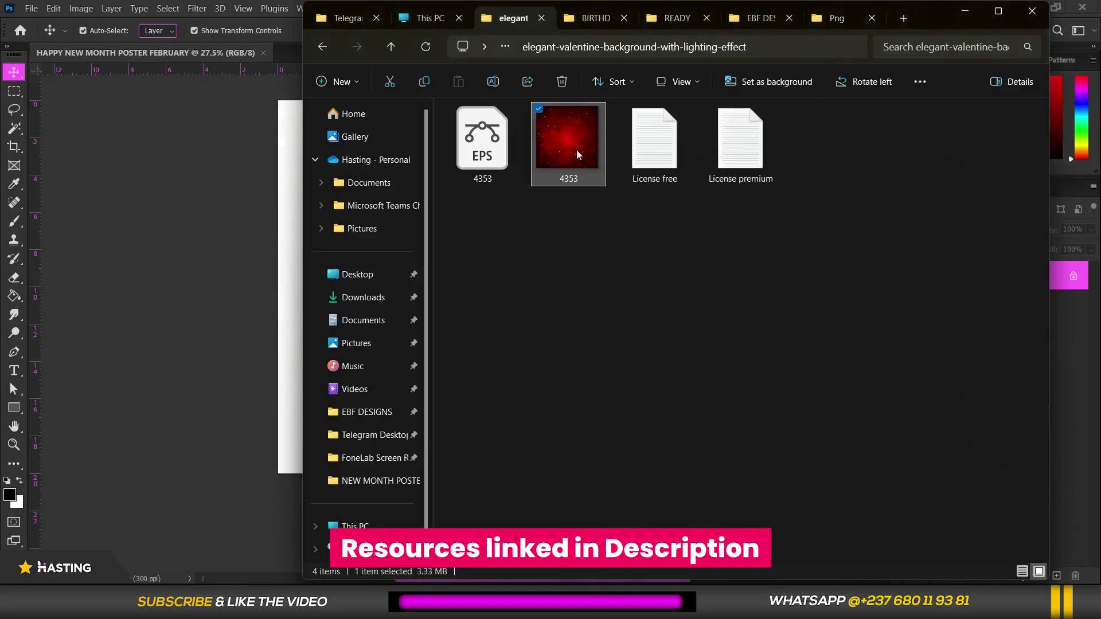
pyautogui.moveTo(581, 139); pyautogui.dragTo(218, 256)
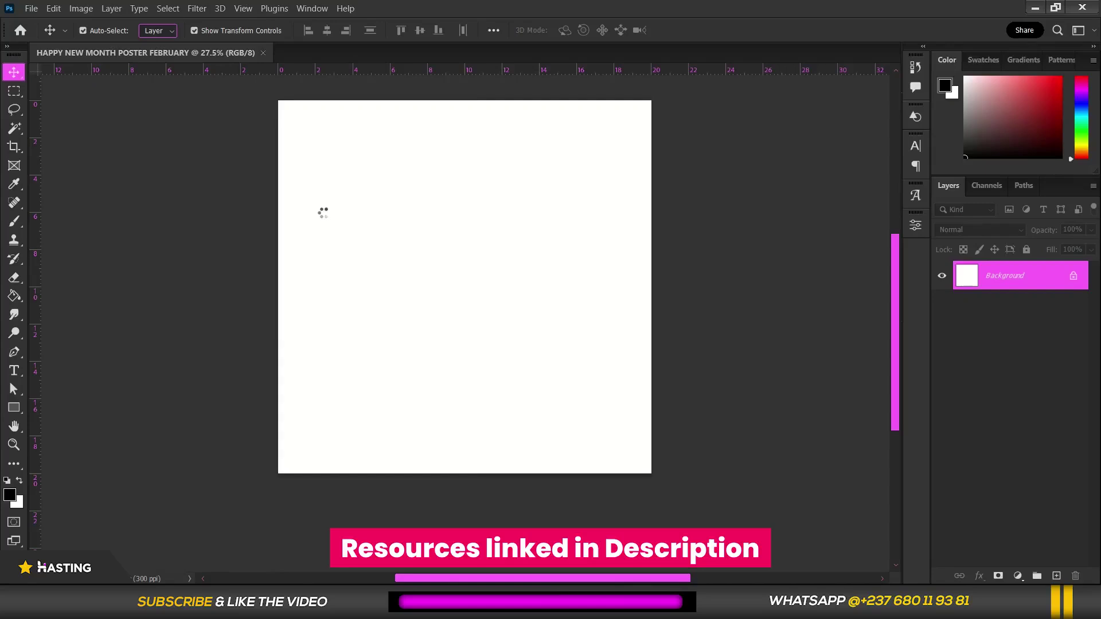
pyautogui.moveTo(652, 474); pyautogui.dragTo(658, 481)
pyautogui.click(711, 30)
pyautogui.click(727, 166)
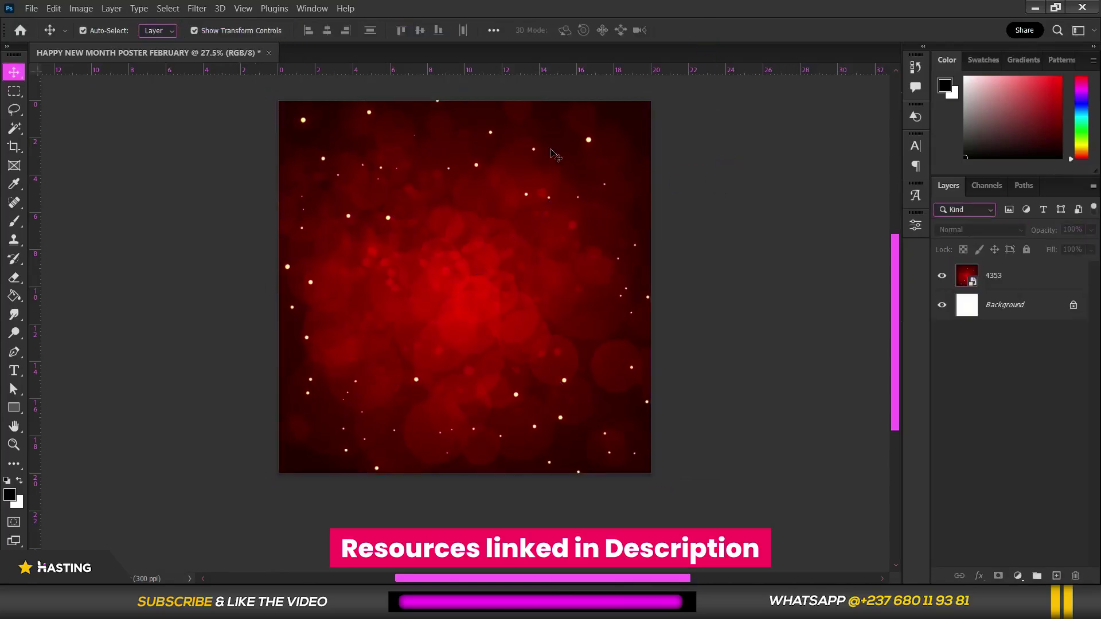
# Apply a Gaussian Blur with a 24.9 pixel radius to the red 4353 background layer.
pyautogui.moveTo(550, 158); pyautogui.dragTo(559, 180)
pyautogui.scroll(2, 531, 304)
pyautogui.scroll(-2, 533, 292)
pyautogui.click(380, 230)
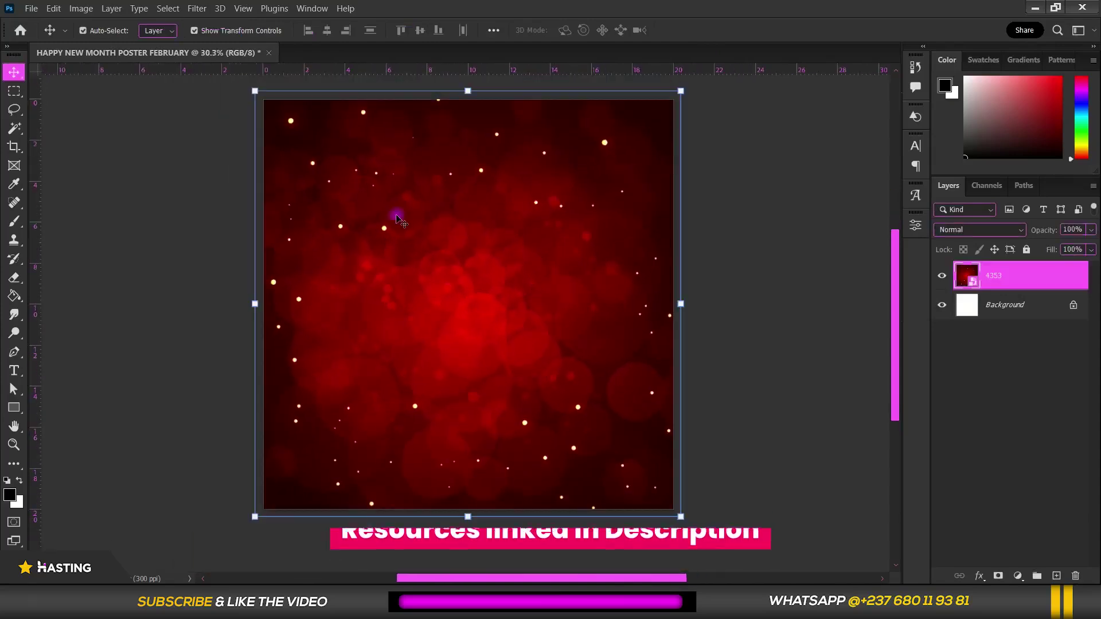
pyautogui.click(197, 8)
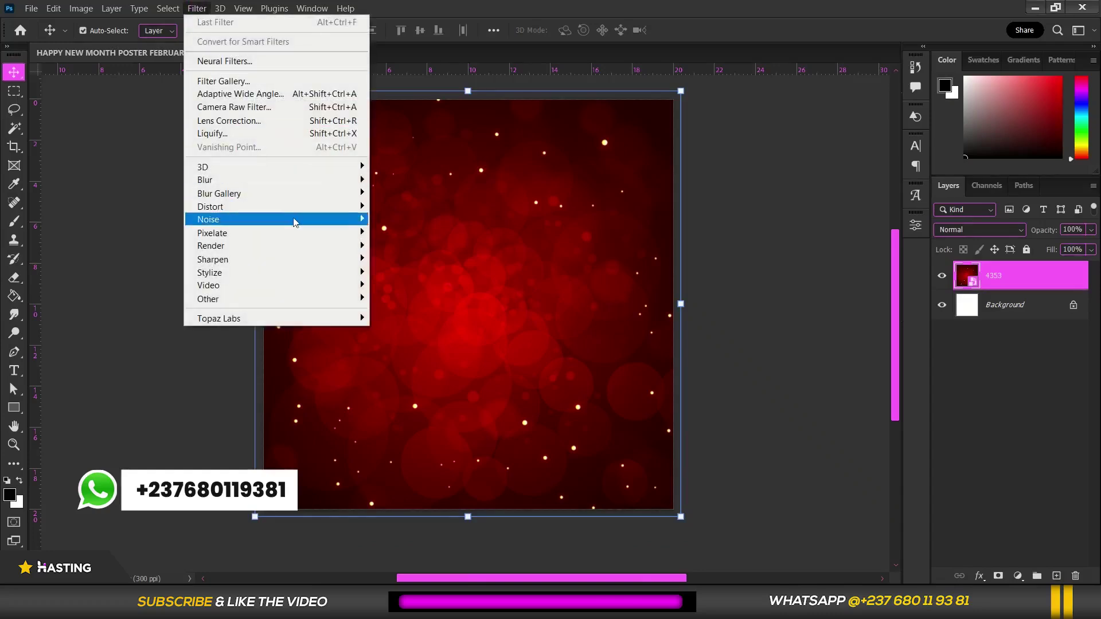
pyautogui.moveTo(322, 180)
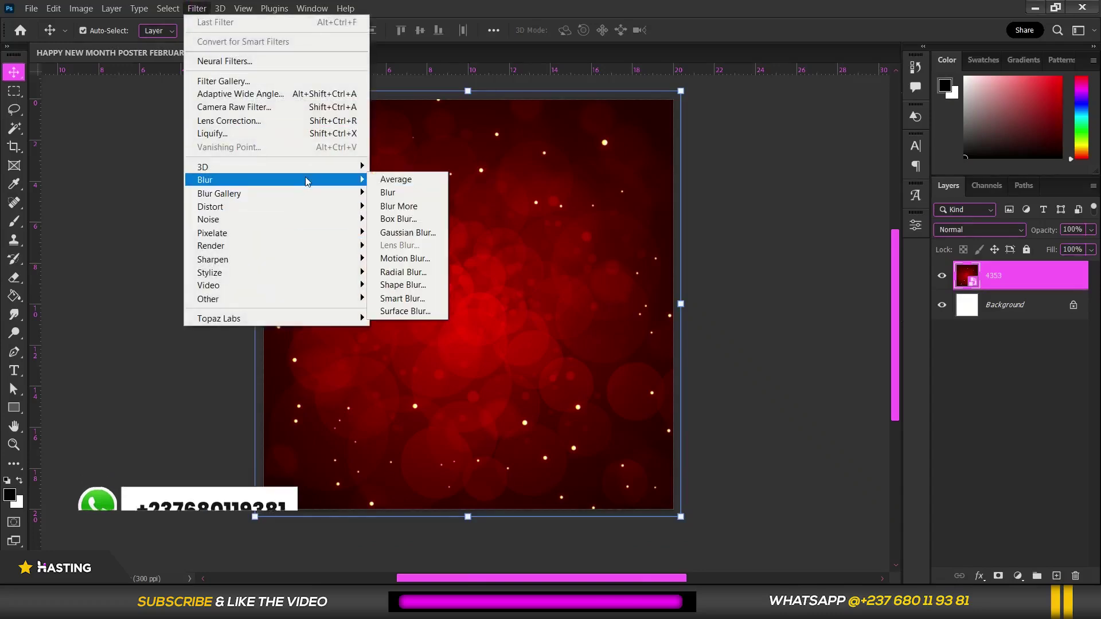
pyautogui.click(418, 233)
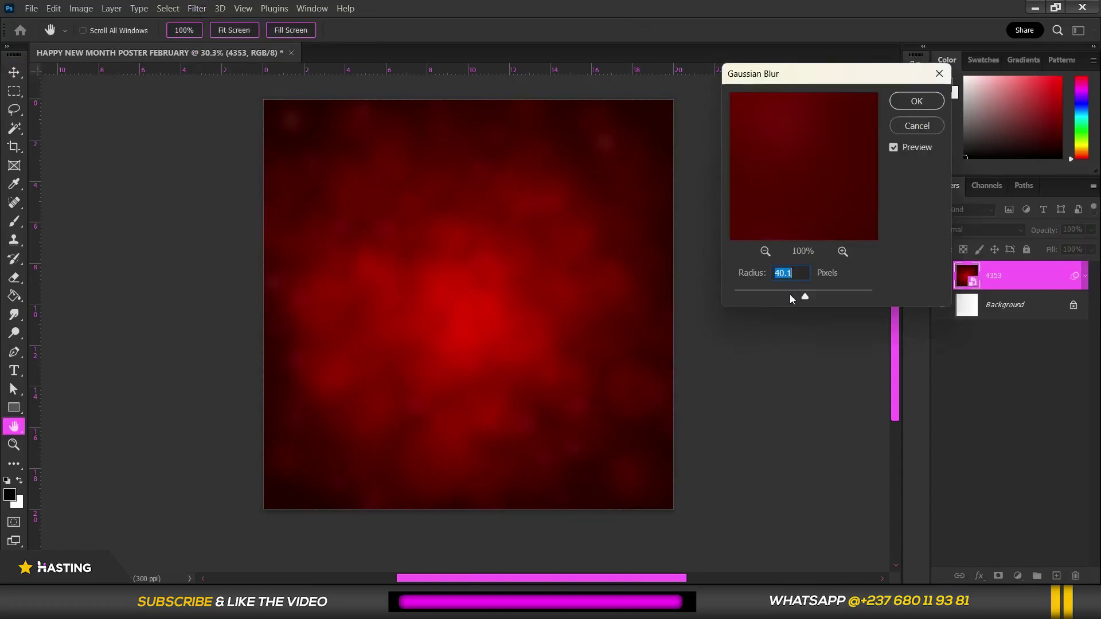
pyautogui.click(792, 297)
pyautogui.moveTo(799, 298); pyautogui.dragTo(798, 298)
pyautogui.click(806, 299)
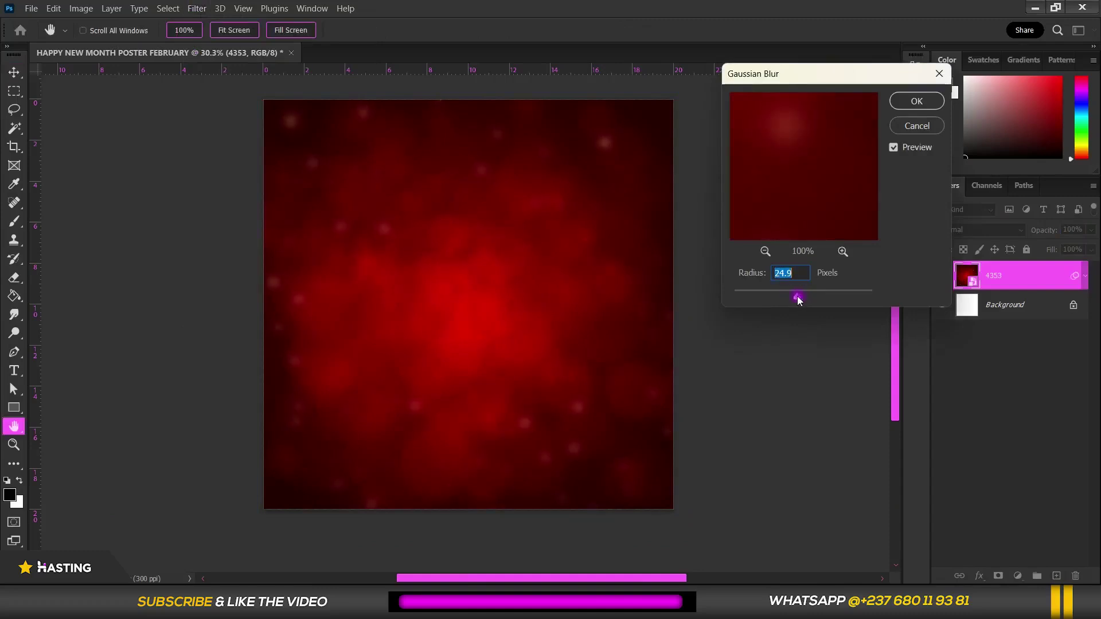
pyautogui.click(915, 102)
pyautogui.press('v')
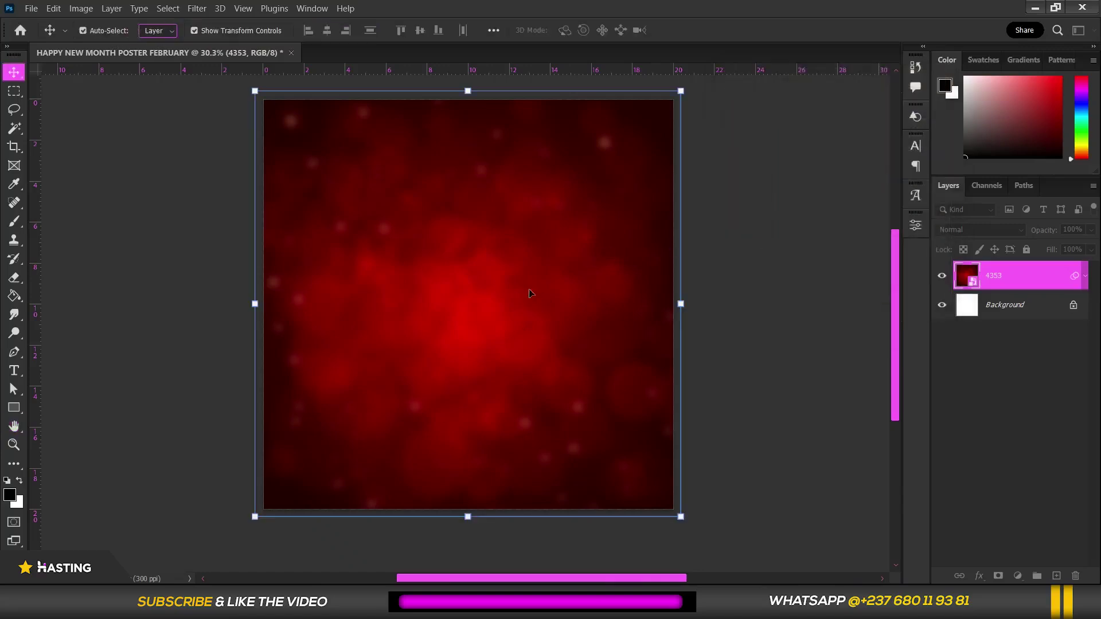
# Lock the blurred 4353 background layer completely and deselect it.
pyautogui.click(1027, 250)
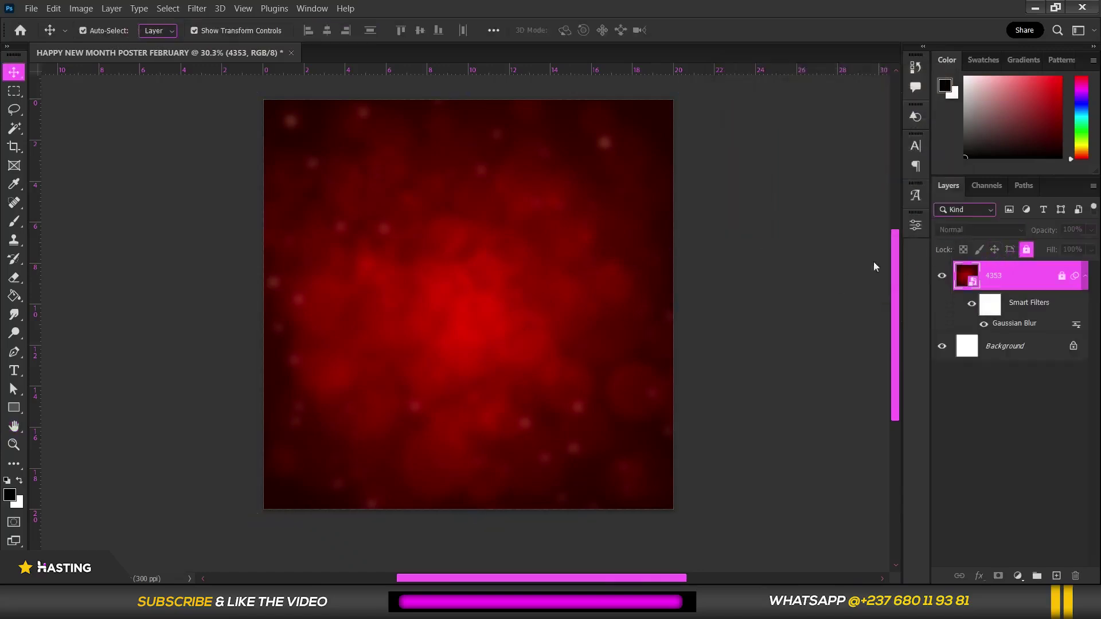
pyautogui.click(813, 267)
pyautogui.scroll(1, 449, 277)
pyautogui.scroll(-1, 449, 277)
pyautogui.scroll(1, 447, 276)
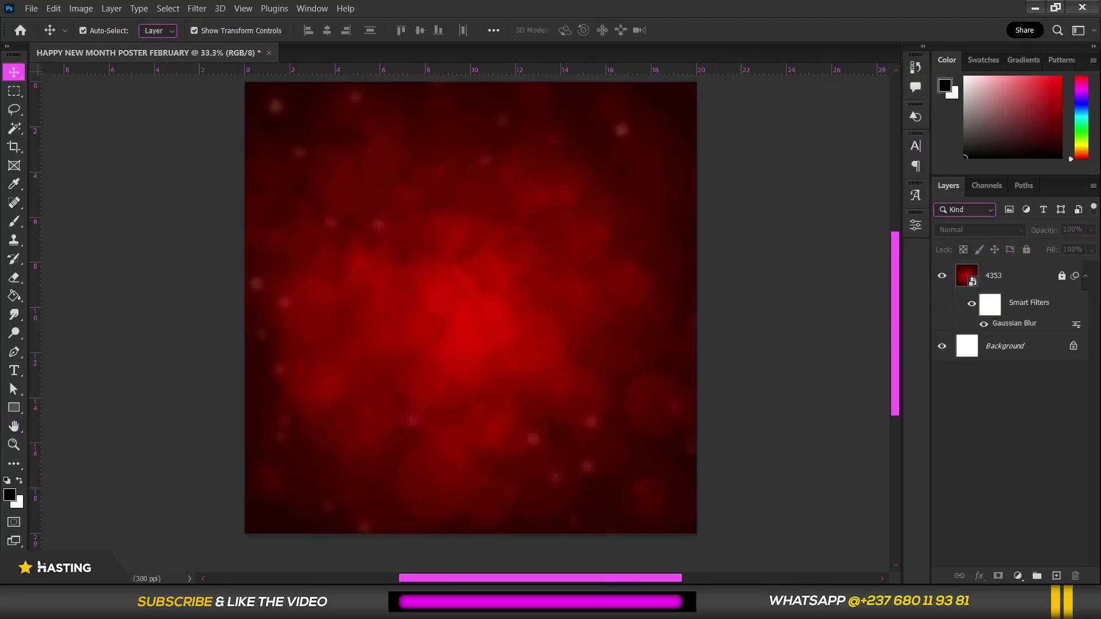
# Place the CHARMI couple cutout from the NEW MONTH POSTER folder into the poster.
pyautogui.click(637, 577)
pyautogui.click(330, 48)
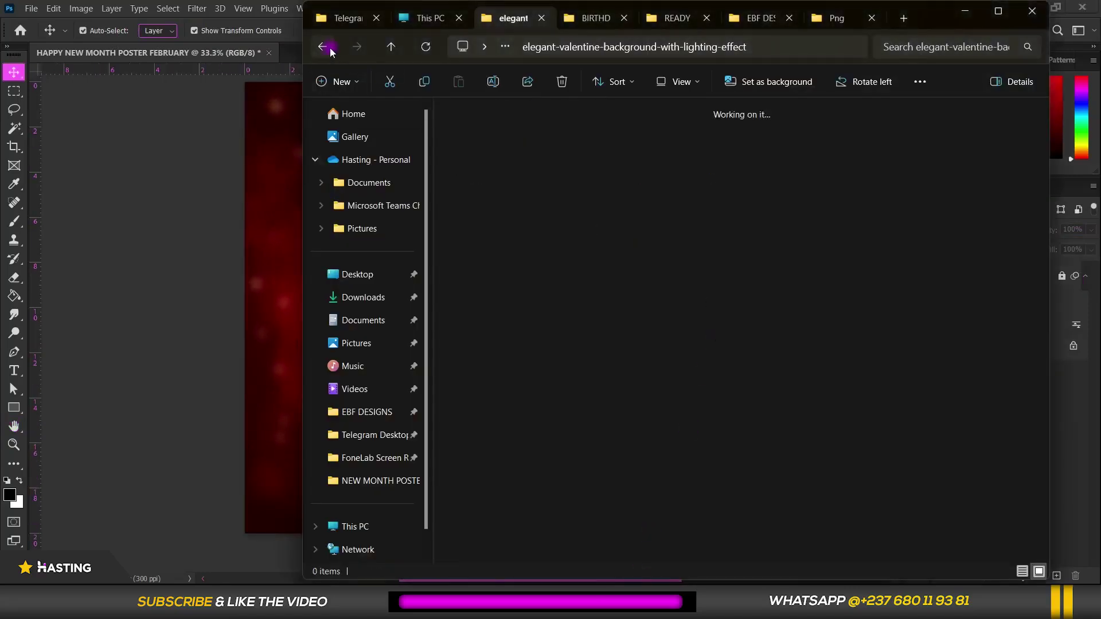
pyautogui.click(728, 248)
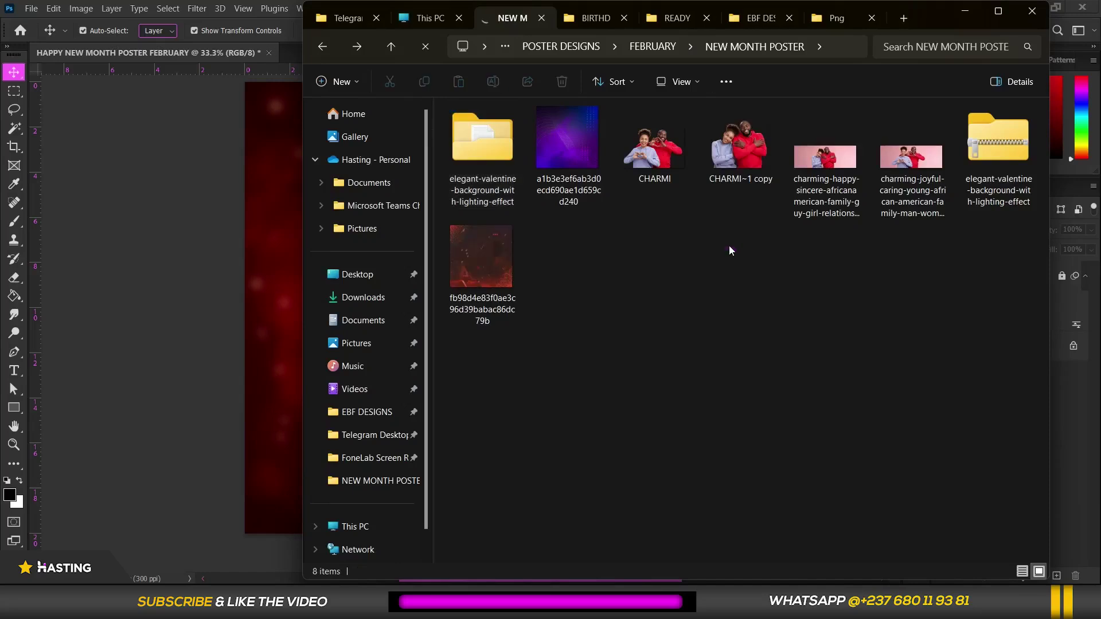
pyautogui.click(728, 155)
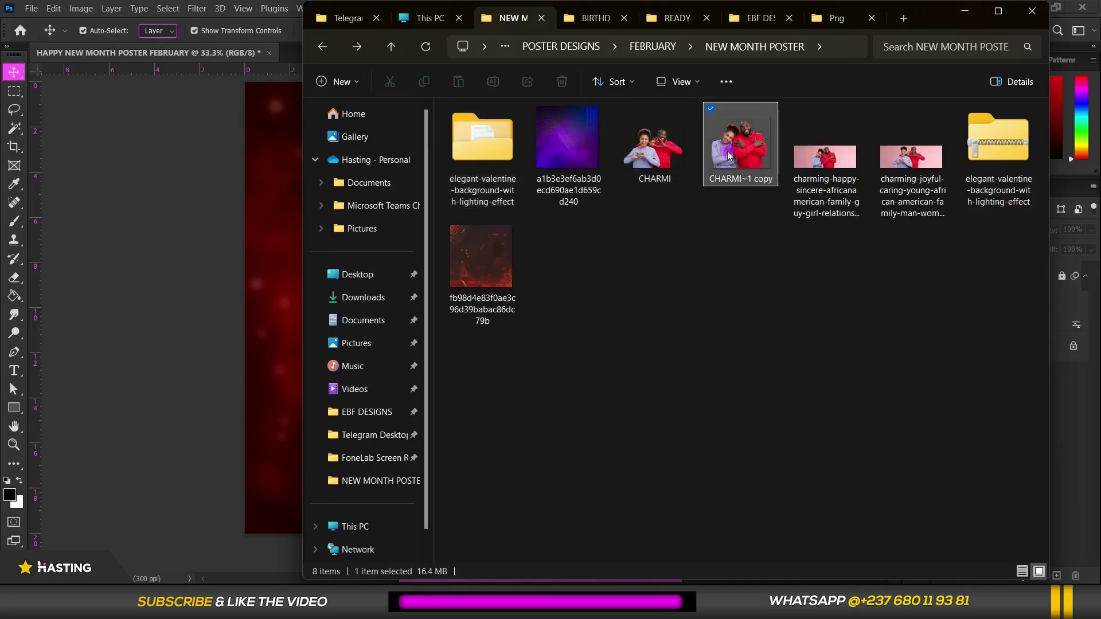
pyautogui.click(674, 159)
pyautogui.moveTo(663, 159); pyautogui.dragTo(185, 205)
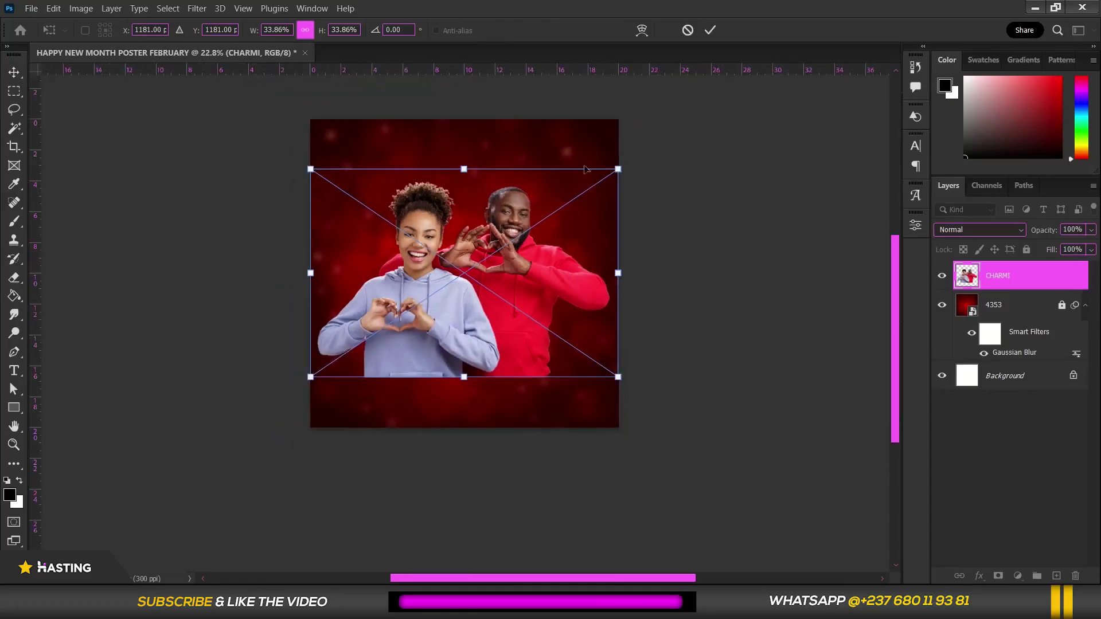
# Scale the couple cutout down and position it in the lower part of the poster.
pyautogui.moveTo(617, 171); pyautogui.dragTo(580, 195)
pyautogui.moveTo(507, 265); pyautogui.dragTo(507, 315)
pyautogui.press('Return')
# Open the couple layer in the Topaz Adjust 5 filter and choose the Detail - Medium preset from the Classic Collection.
pyautogui.scroll(4, 507, 315)
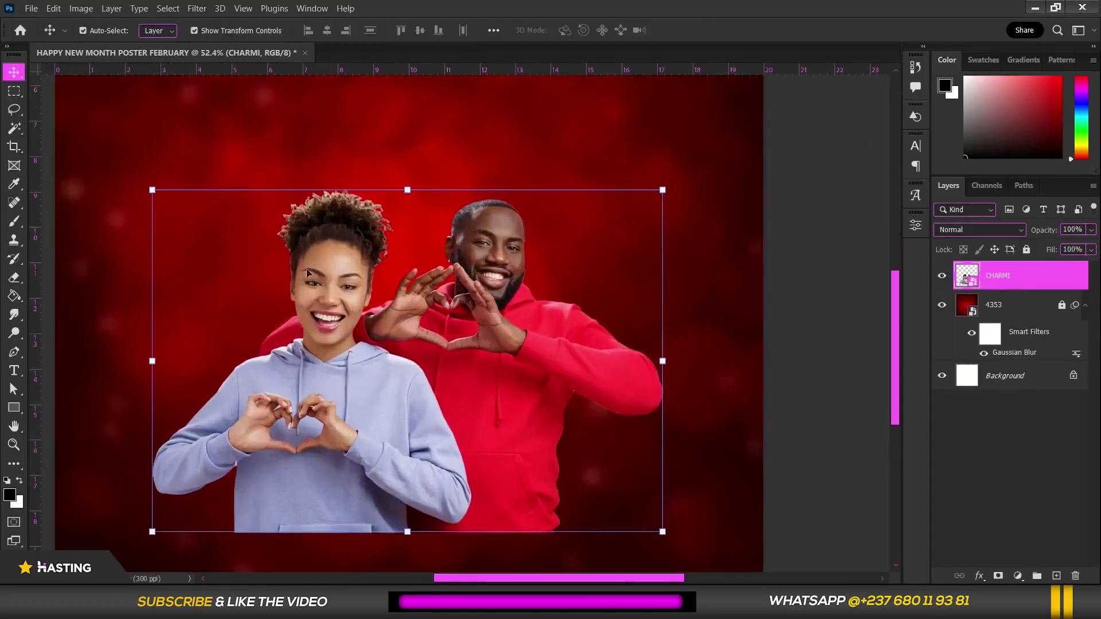
pyautogui.scroll(3, 304, 309)
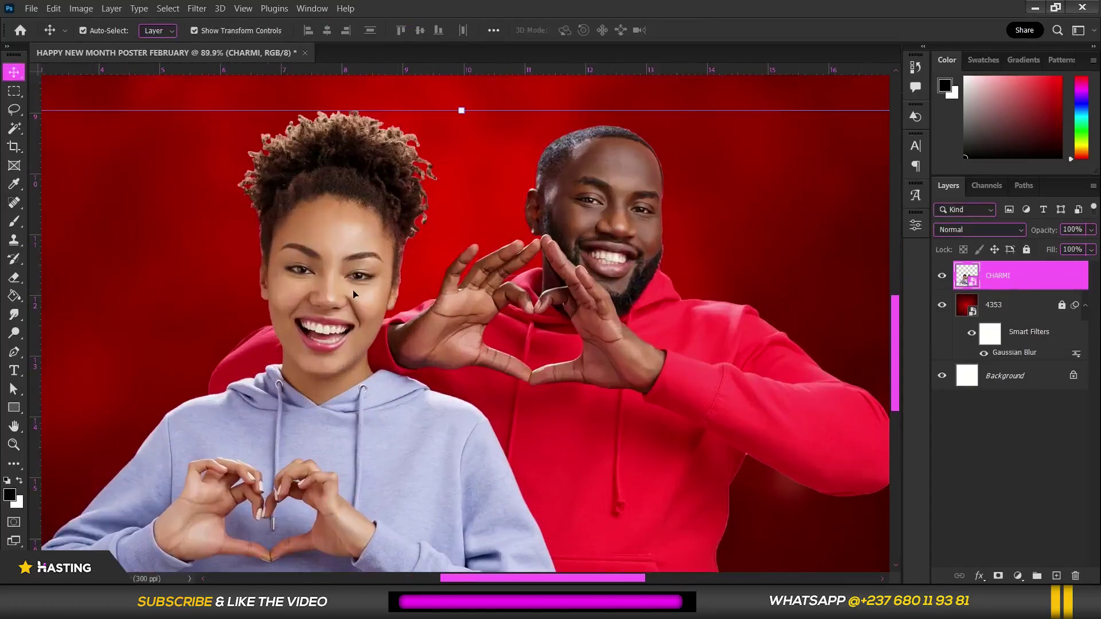
pyautogui.click(195, 7)
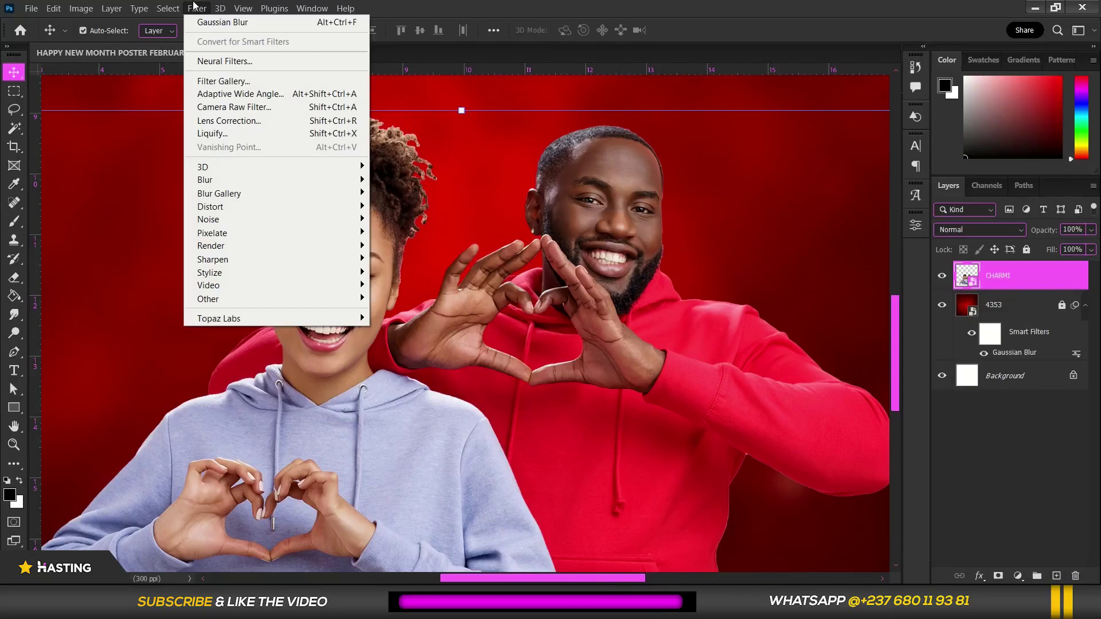
pyautogui.moveTo(325, 327)
pyautogui.click(411, 319)
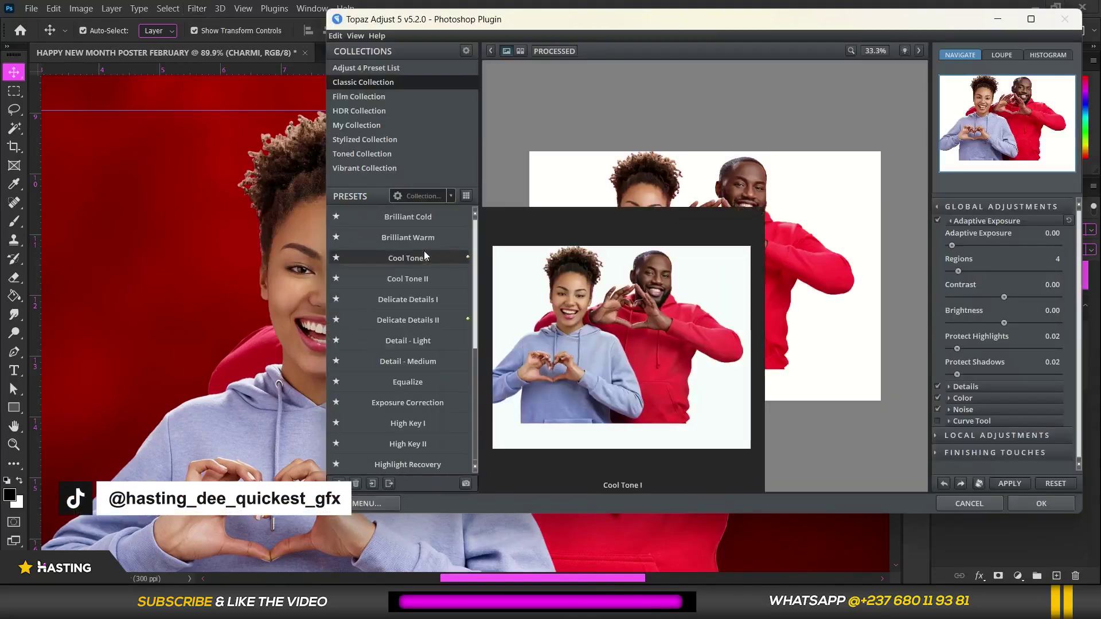
pyautogui.click(420, 363)
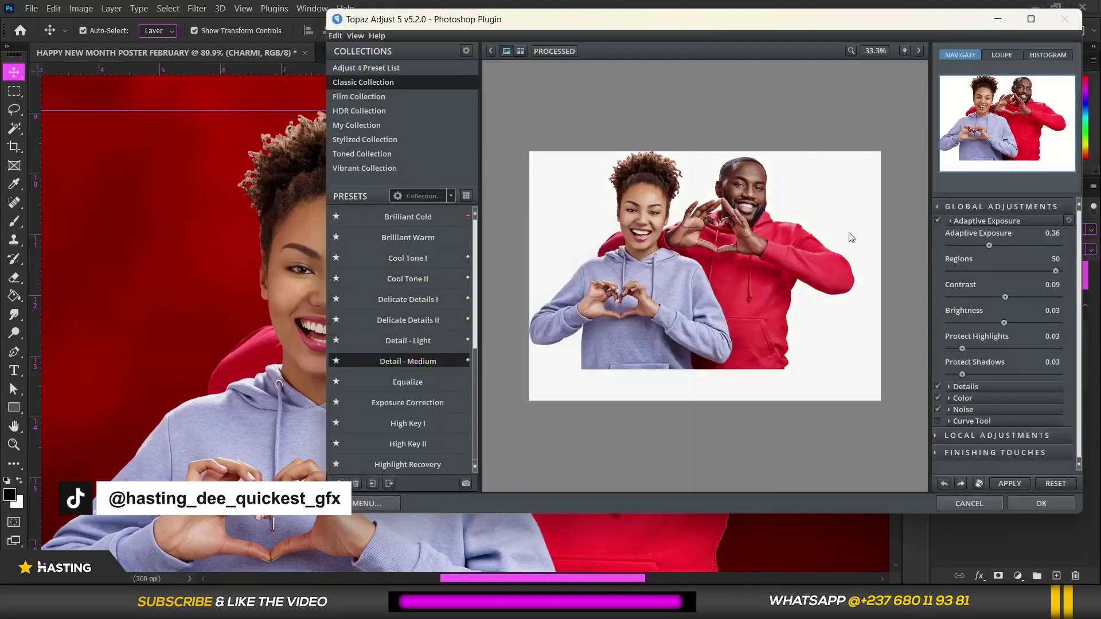
# Set the Details strength to 1.40 and Detail Boost to 1.30, compare with the original at 100%, and apply the filter.
pyautogui.click(955, 388)
pyautogui.click(989, 413)
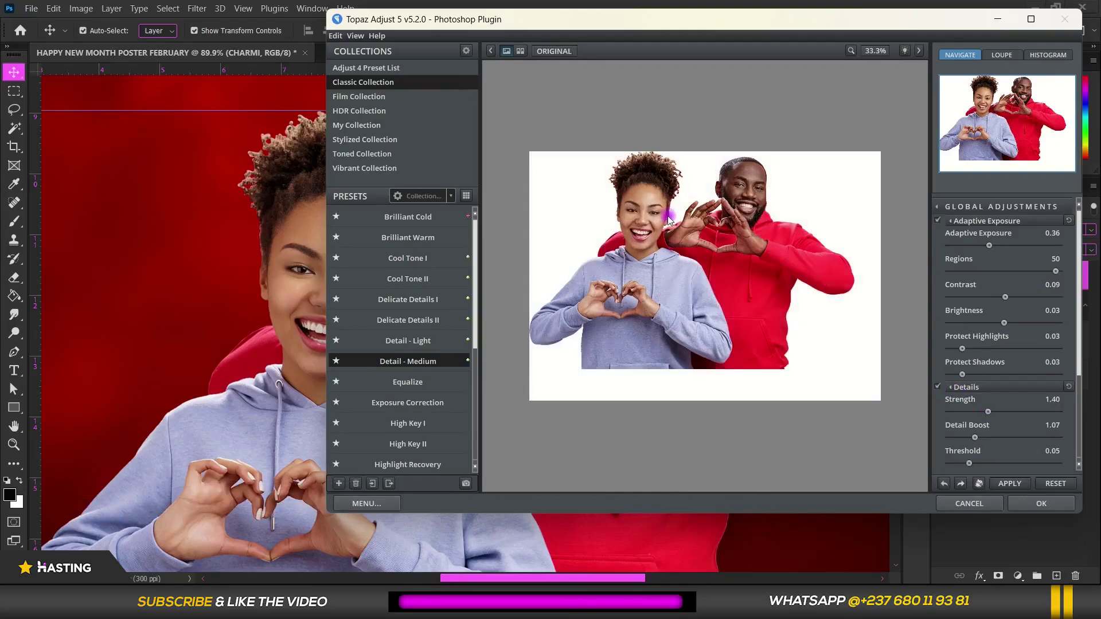
pyautogui.click(850, 50)
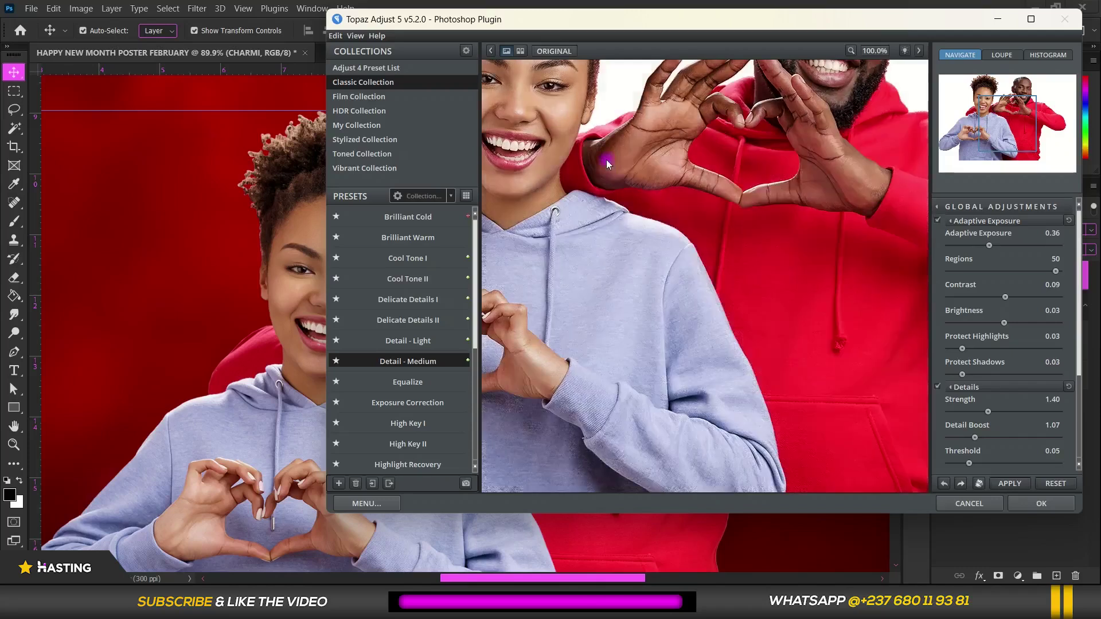
pyautogui.click(641, 189)
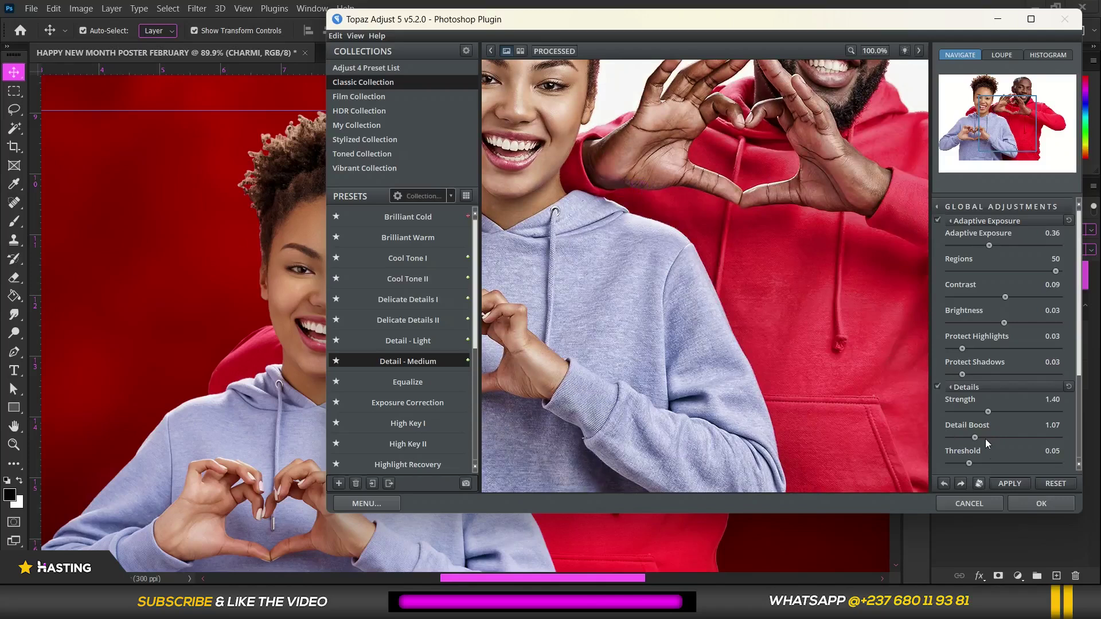
pyautogui.moveTo(980, 434); pyautogui.dragTo(981, 437)
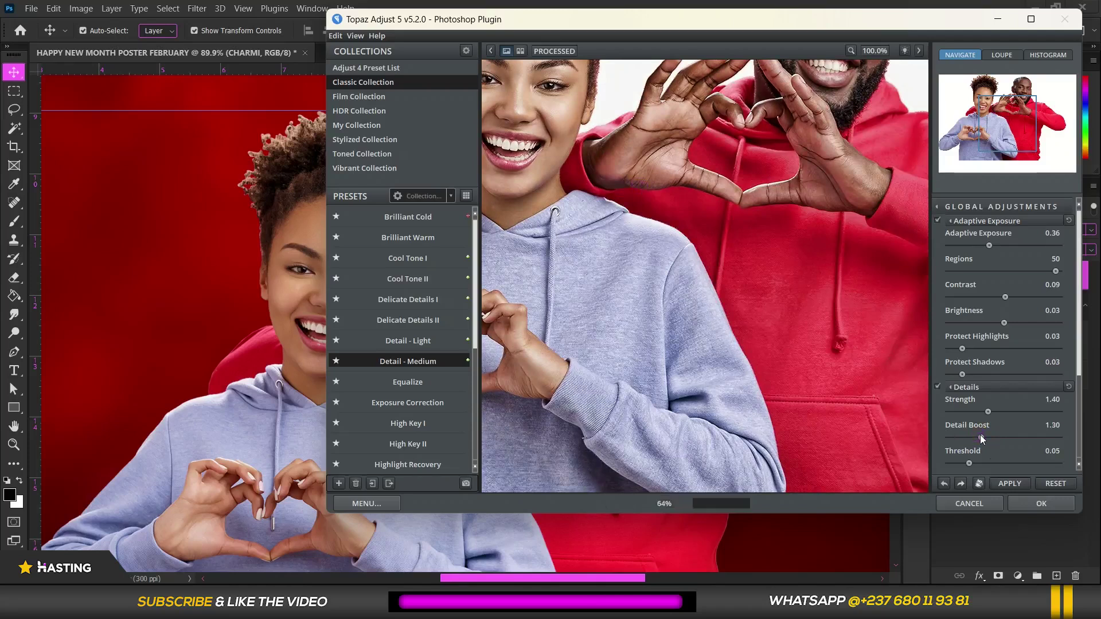
pyautogui.click(1012, 484)
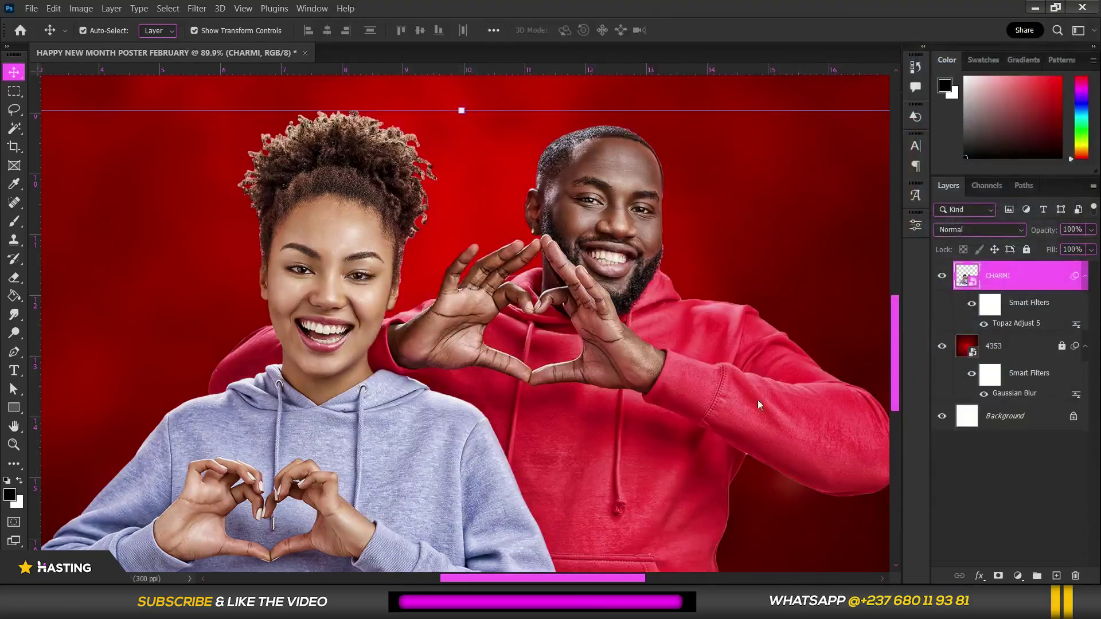
# Convert the filtered CHARMI layer to a smart object.
pyautogui.scroll(-3, 758, 400)
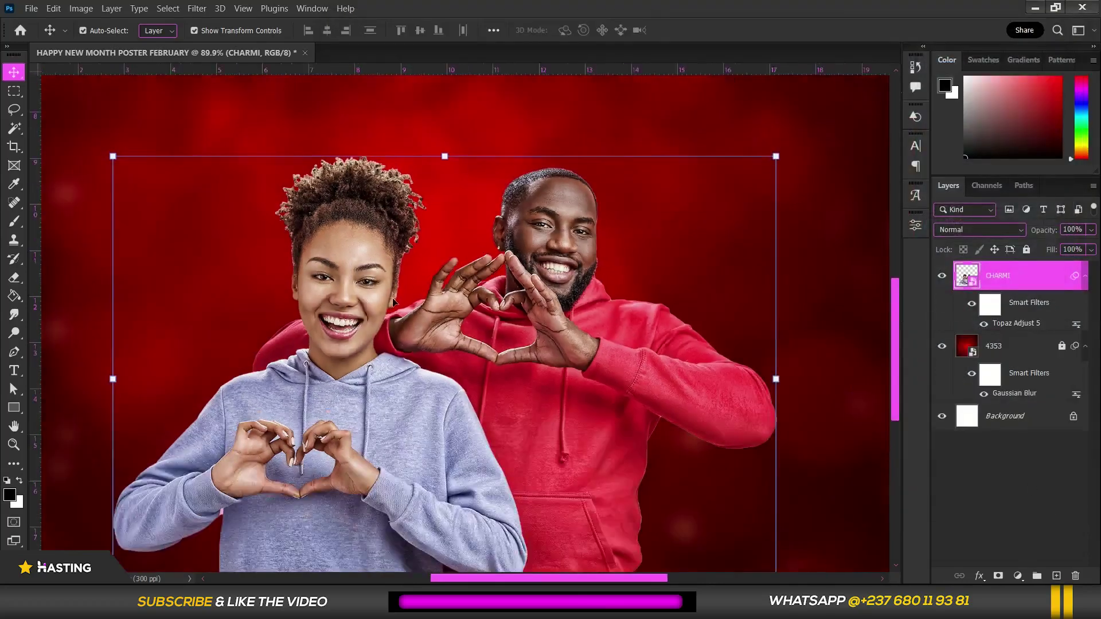
pyautogui.rightClick(1025, 279)
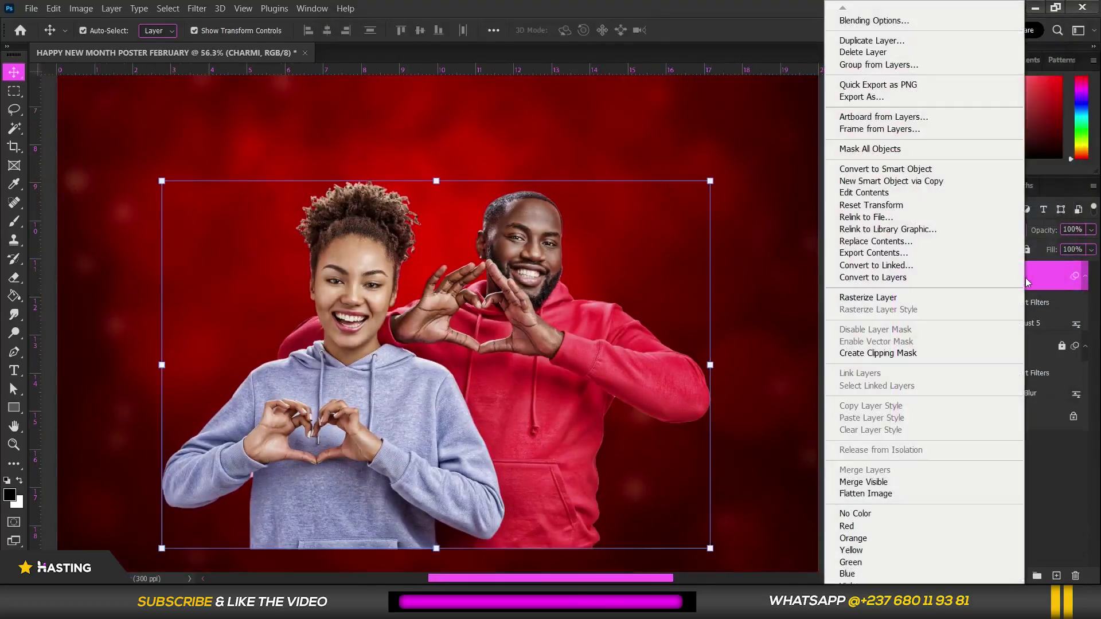
pyautogui.click(893, 169)
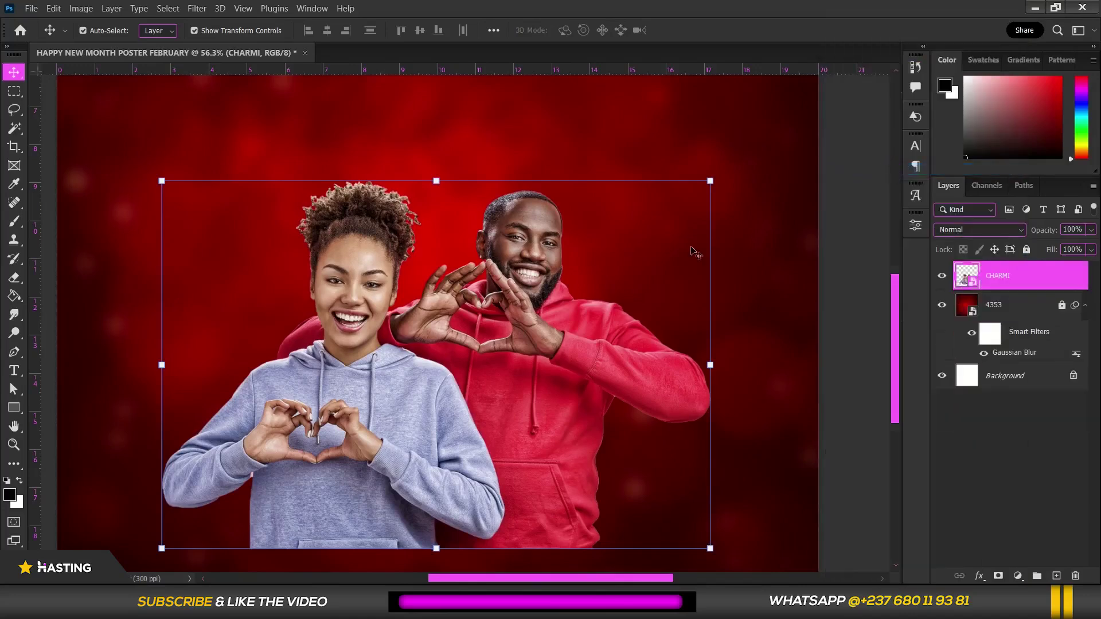
# Move the couple down to sit on the poster's bottom edge, and deselect the layer.
pyautogui.scroll(-2, 678, 258)
pyautogui.moveTo(568, 337); pyautogui.dragTo(568, 370)
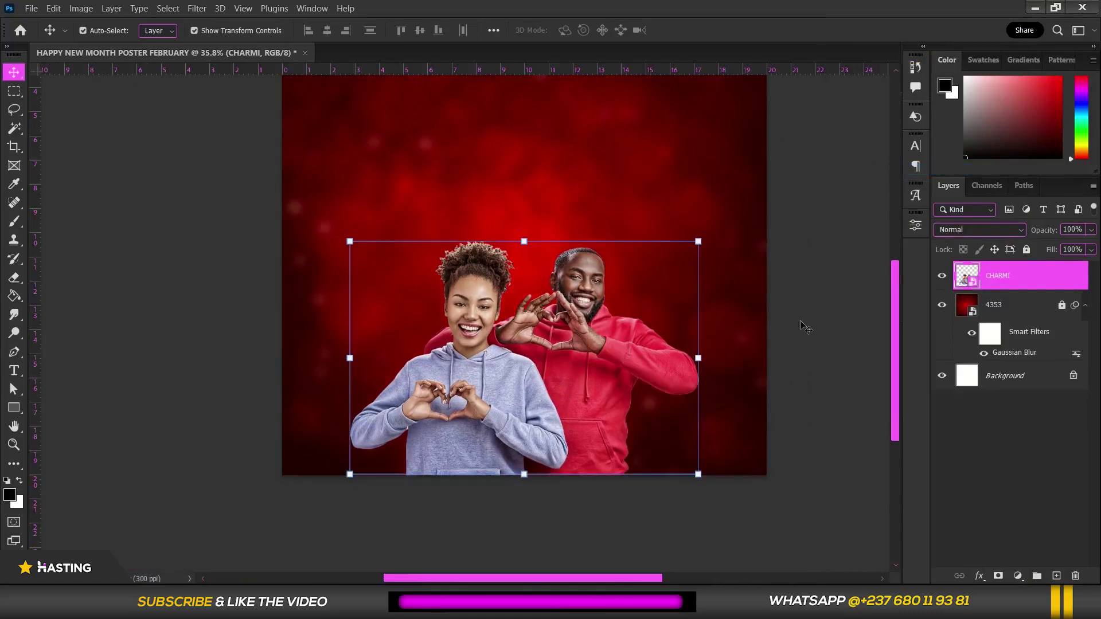
pyautogui.click(730, 295)
pyautogui.moveTo(570, 198); pyautogui.dragTo(539, 326)
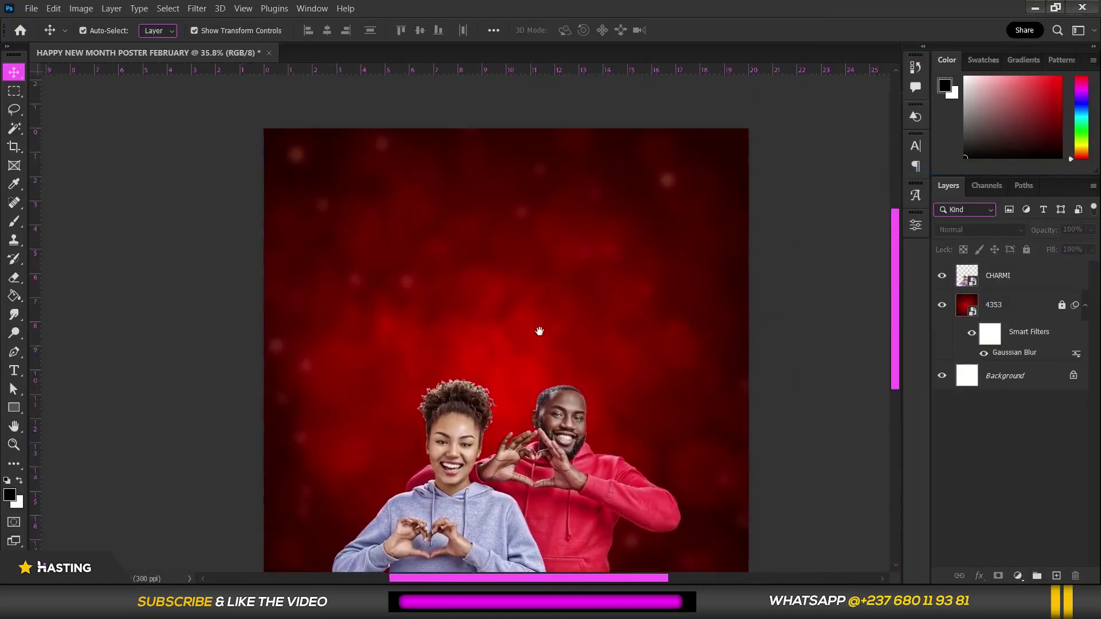
# Start a horizontal text line in the poster's upper area, coloured white (ffffff) at 138 px, and centre it above the couple.
pyautogui.scroll(2, 621, 249)
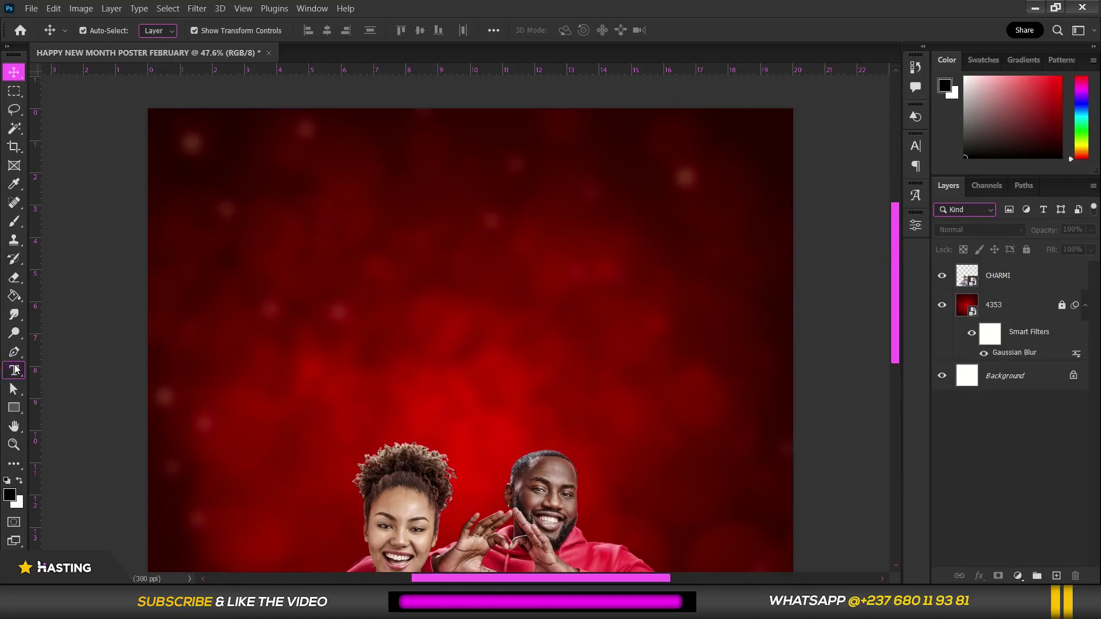
pyautogui.click(16, 370)
pyautogui.click(74, 371)
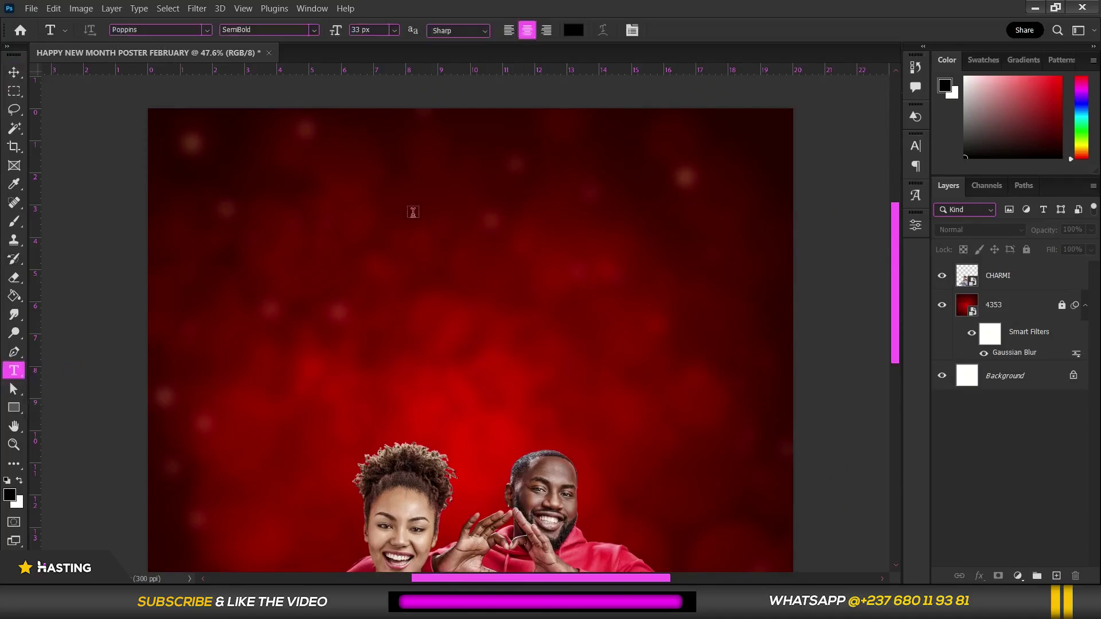
pyautogui.click(392, 214)
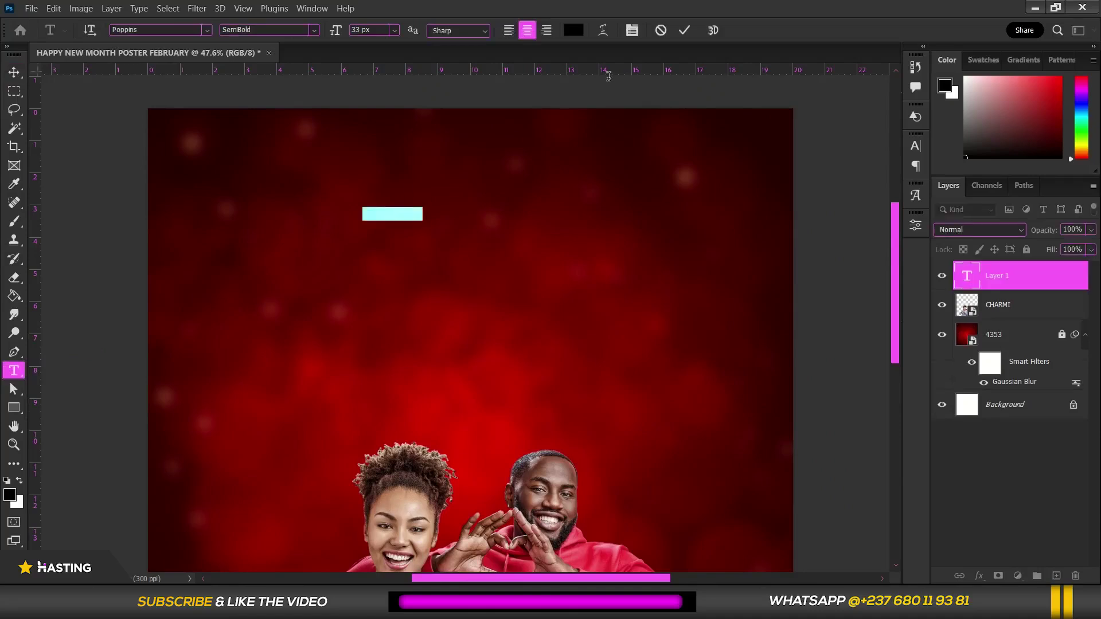
pyautogui.click(573, 29)
pyautogui.moveTo(539, 336)
pyautogui.mouseDown()
pyautogui.moveTo(529, 345)
pyautogui.moveTo(496, 324)
pyautogui.mouseUp()
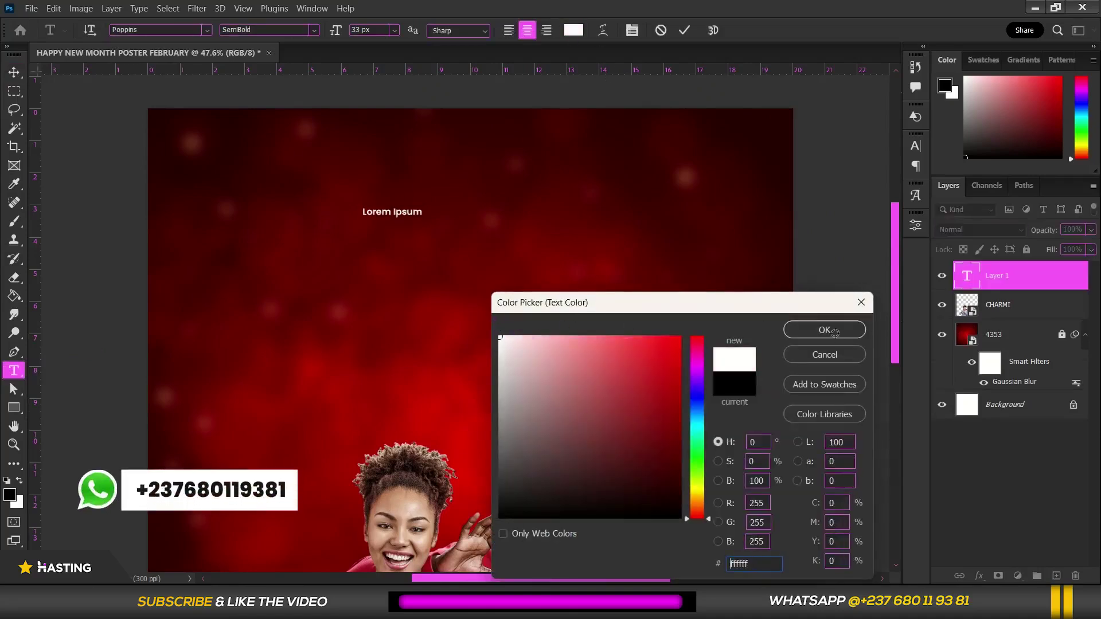
pyautogui.press('Return')
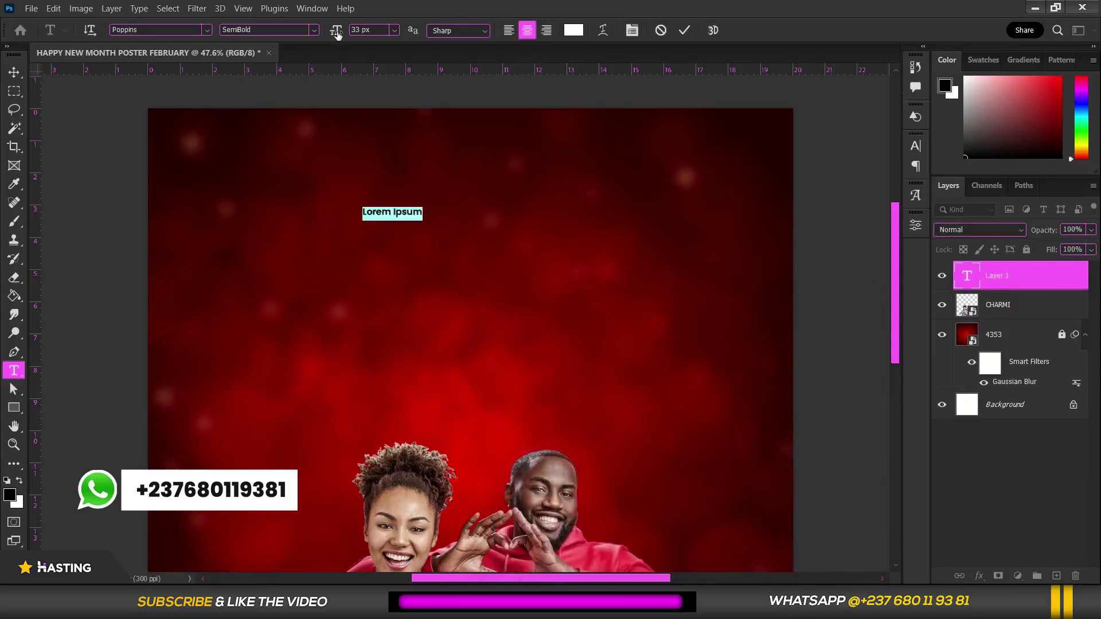
pyautogui.moveTo(338, 35); pyautogui.dragTo(421, 135)
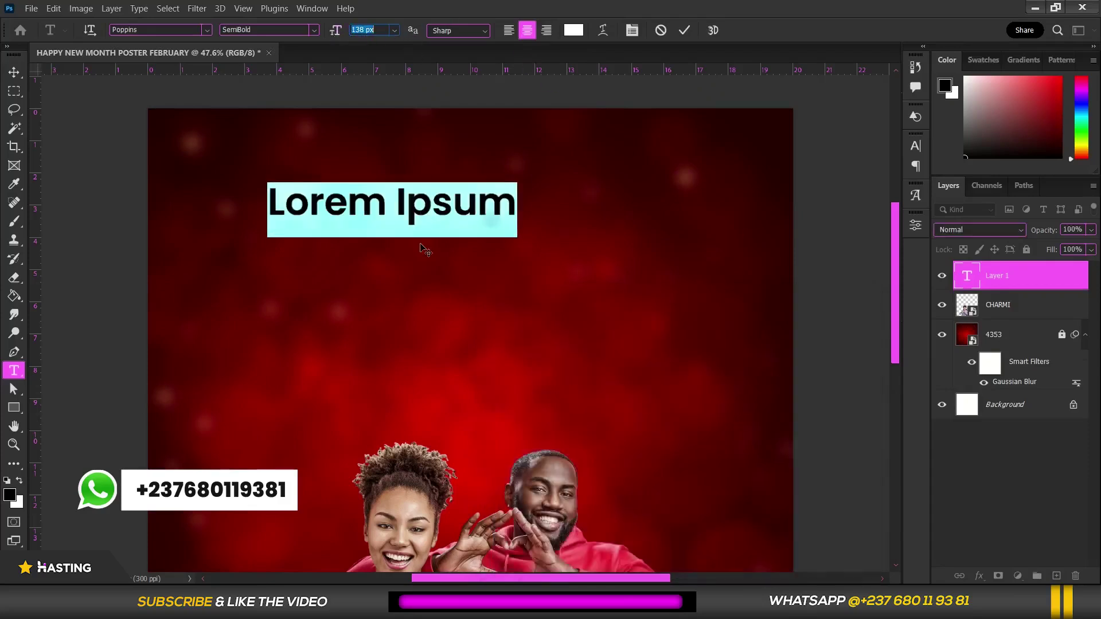
pyautogui.moveTo(421, 250); pyautogui.dragTo(509, 273)
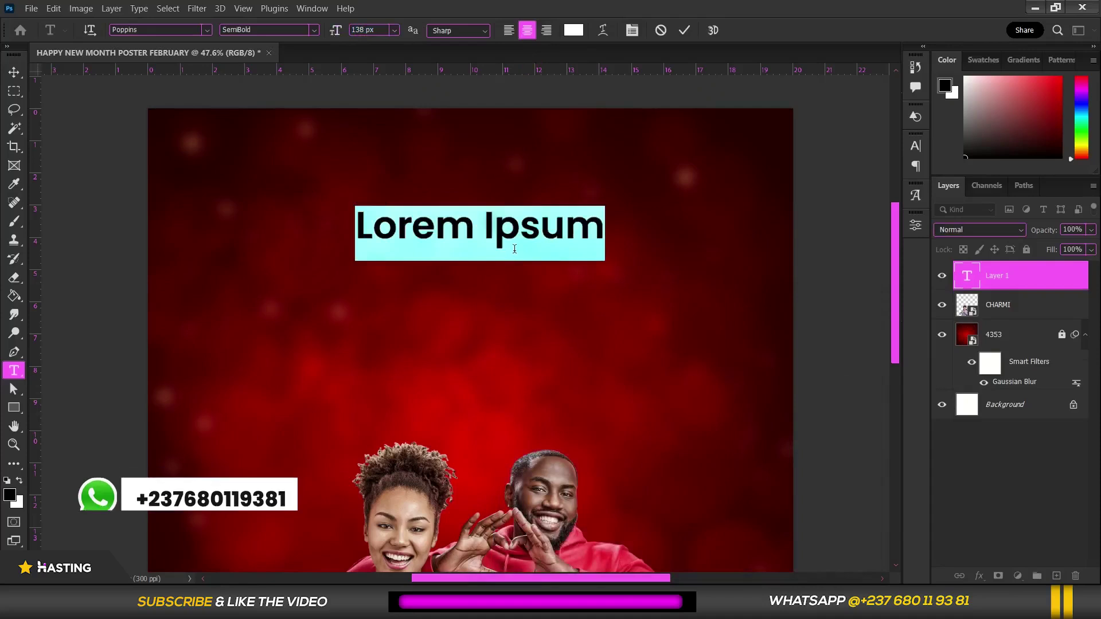
# Replace the placeholder text with HELLO in capitals, shift it slightly down, and commit the text.
pyautogui.write('he')
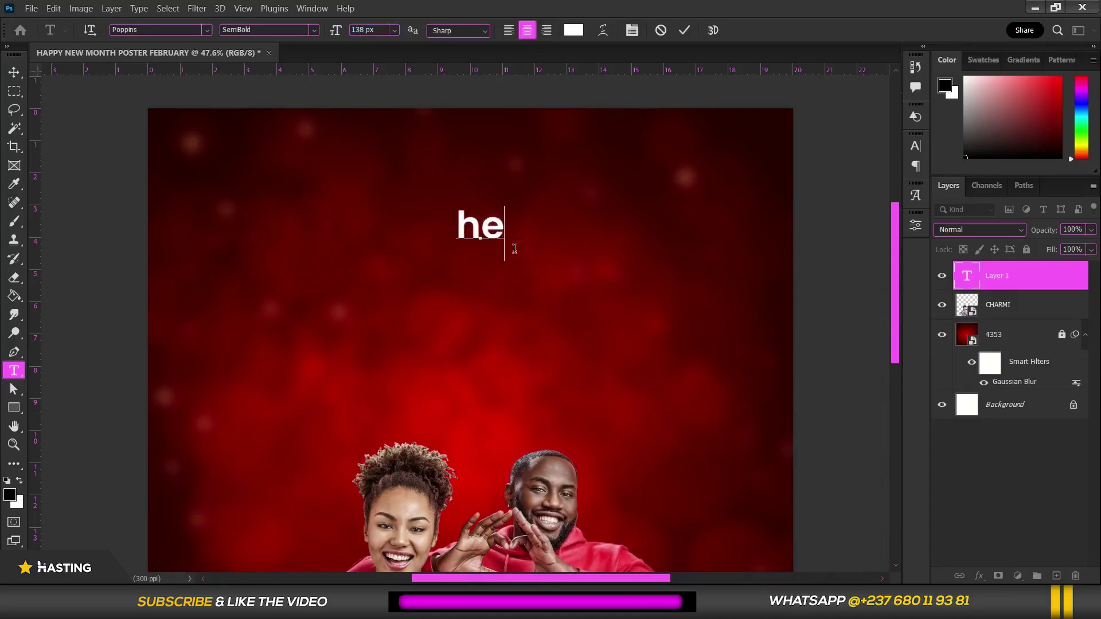
pyautogui.press('BackSpace')
pyautogui.press('BackSpace')
pyautogui.write('HELLO')
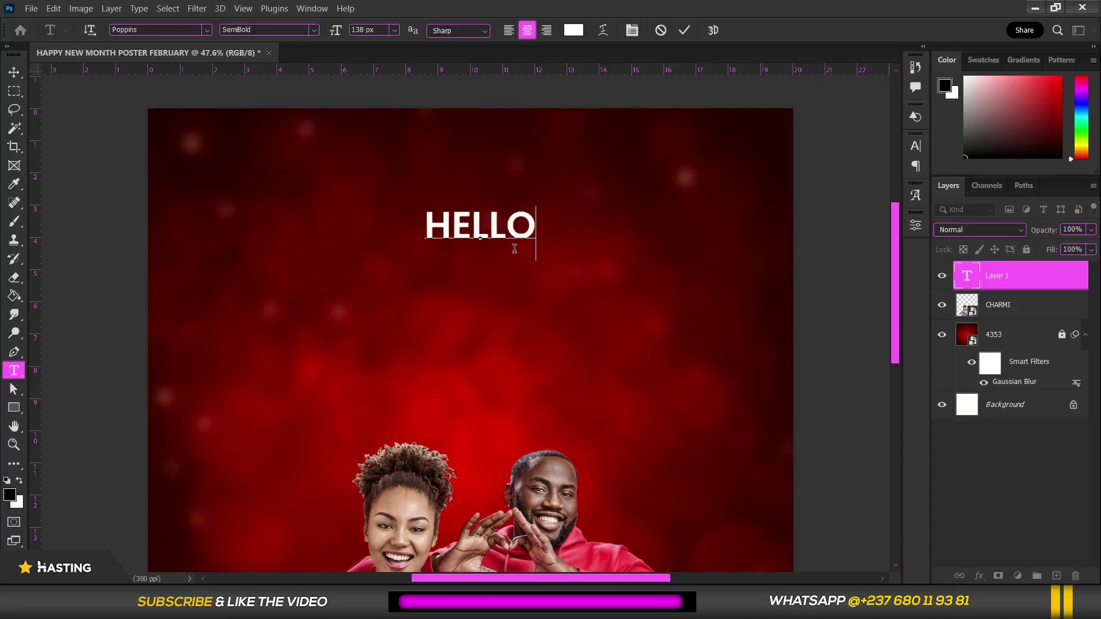
pyautogui.moveTo(511, 273); pyautogui.dragTo(510, 281)
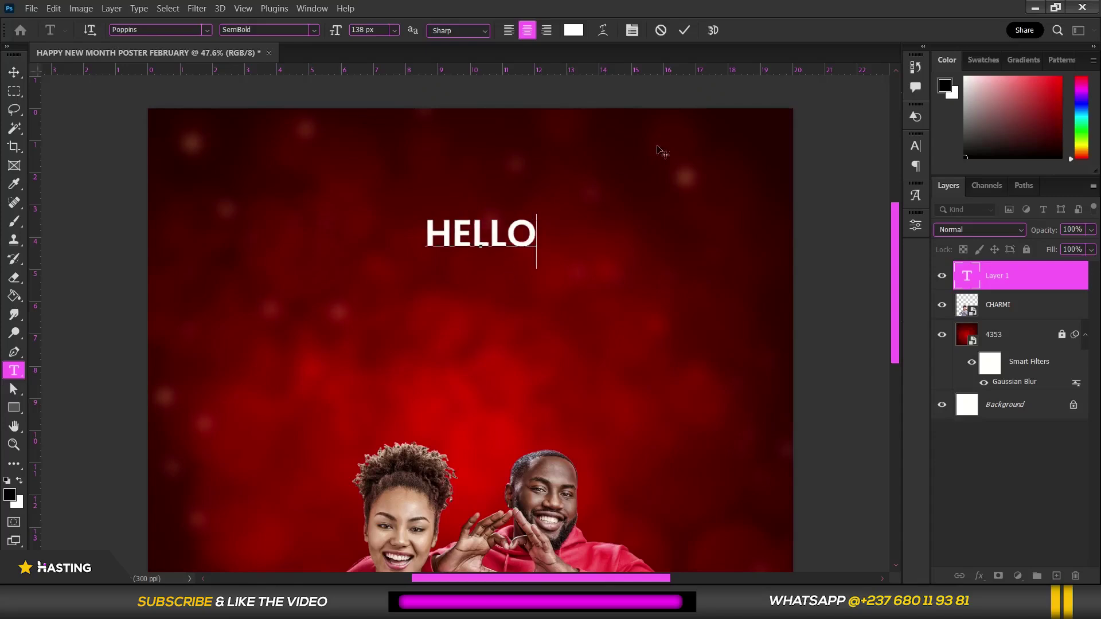
pyautogui.click(684, 30)
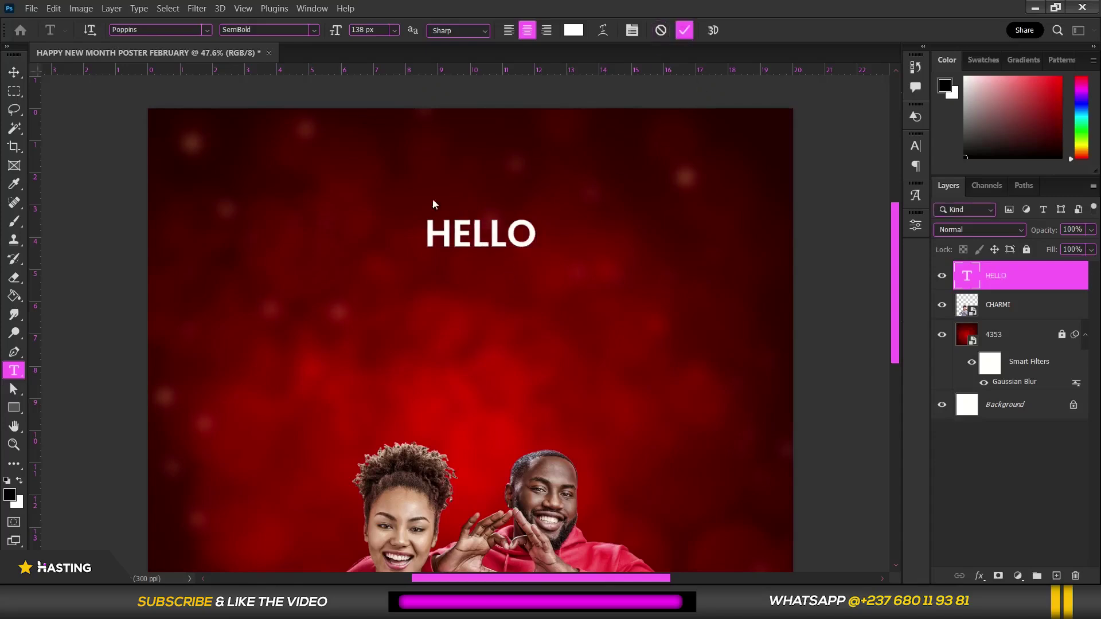
# Add a second text line reading February and place it centred below HELLO.
pyautogui.click(338, 312)
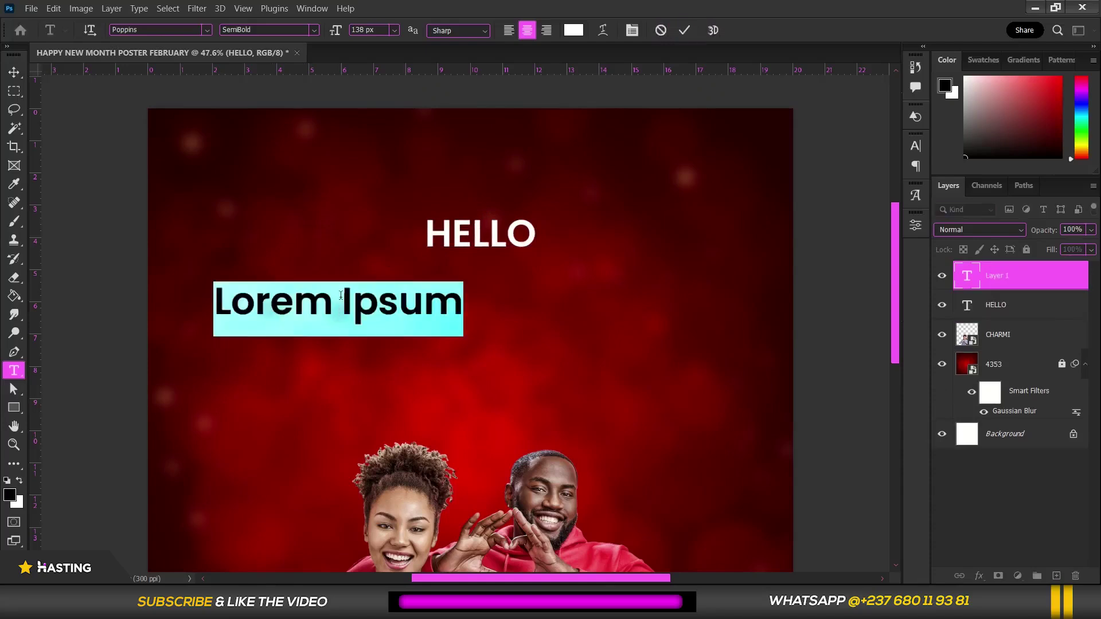
pyautogui.write('Febru')
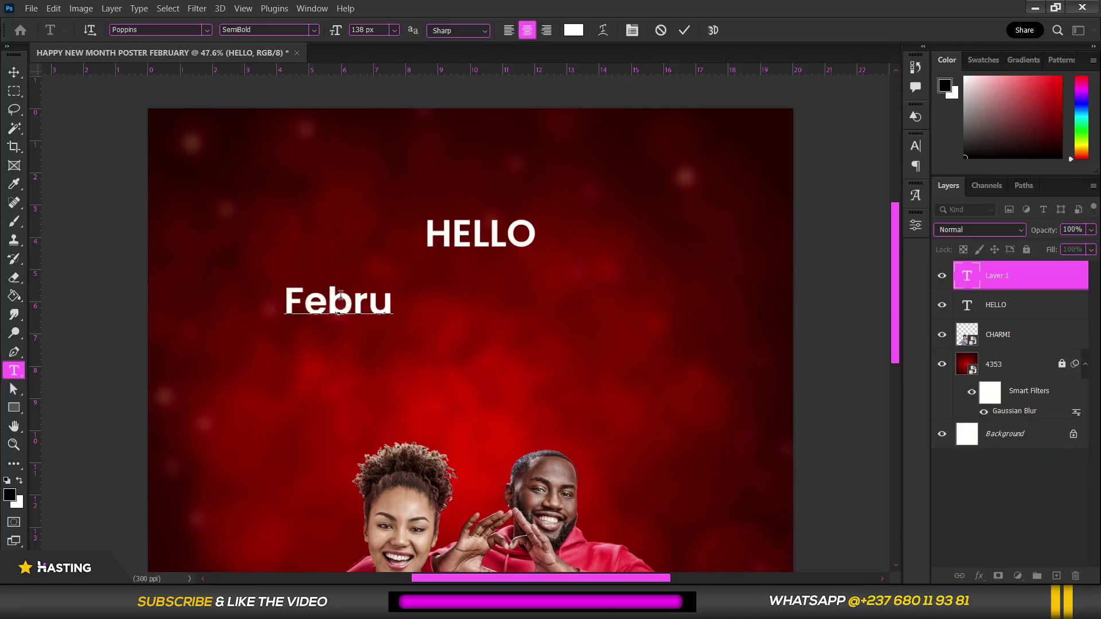
pyautogui.write('atr')
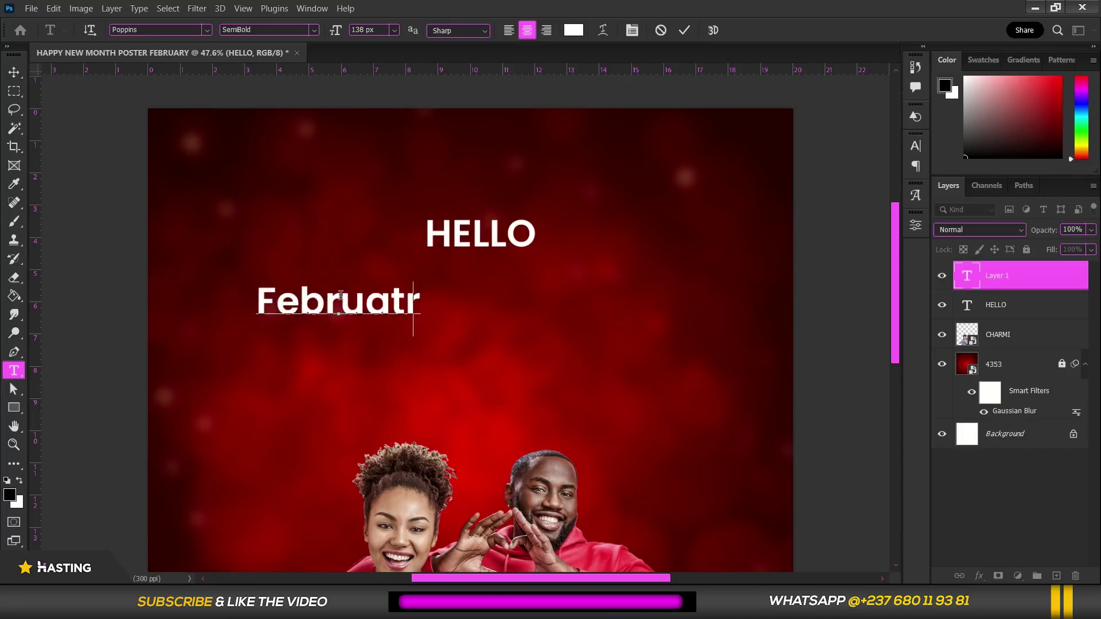
pyautogui.press('BackSpace')
pyautogui.press('BackSpace')
pyautogui.write('ry')
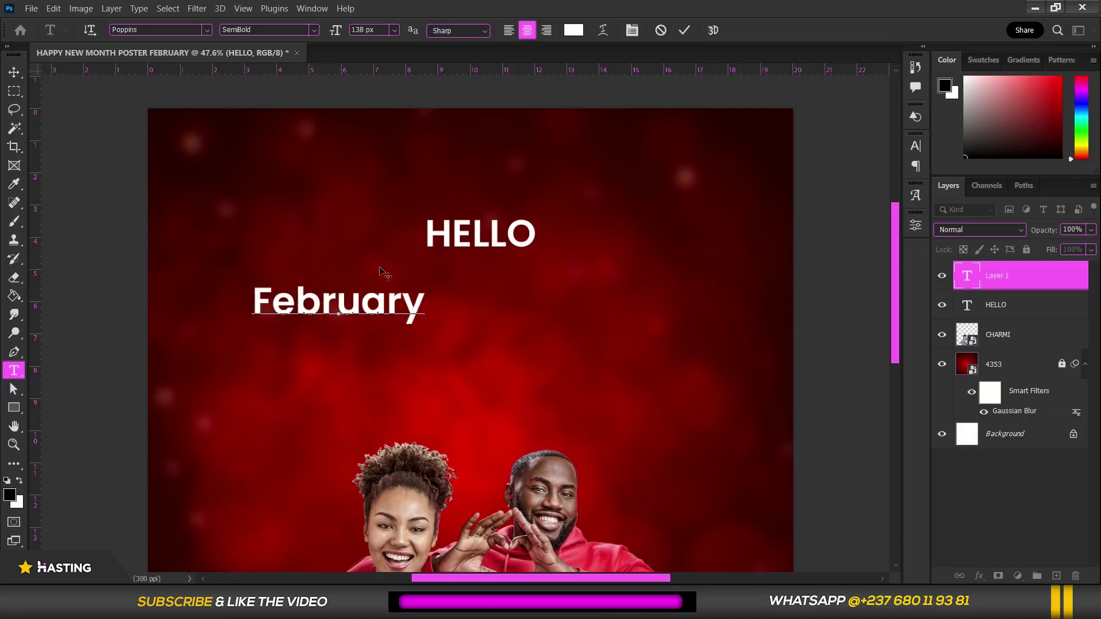
pyautogui.moveTo(255, 291); pyautogui.dragTo(475, 295)
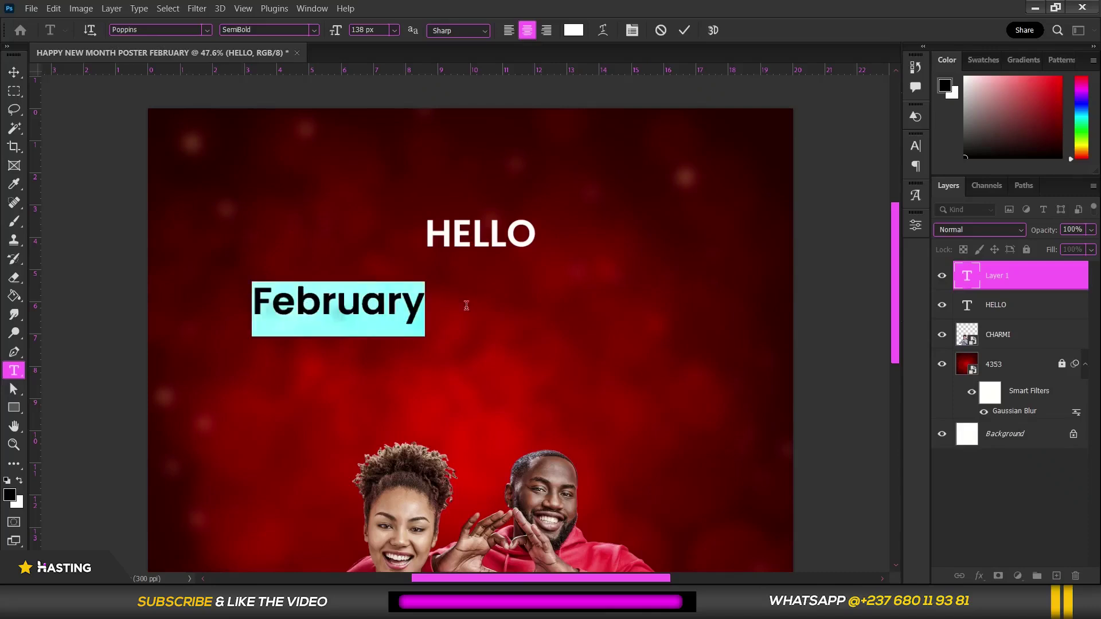
pyautogui.moveTo(386, 364); pyautogui.dragTo(534, 366)
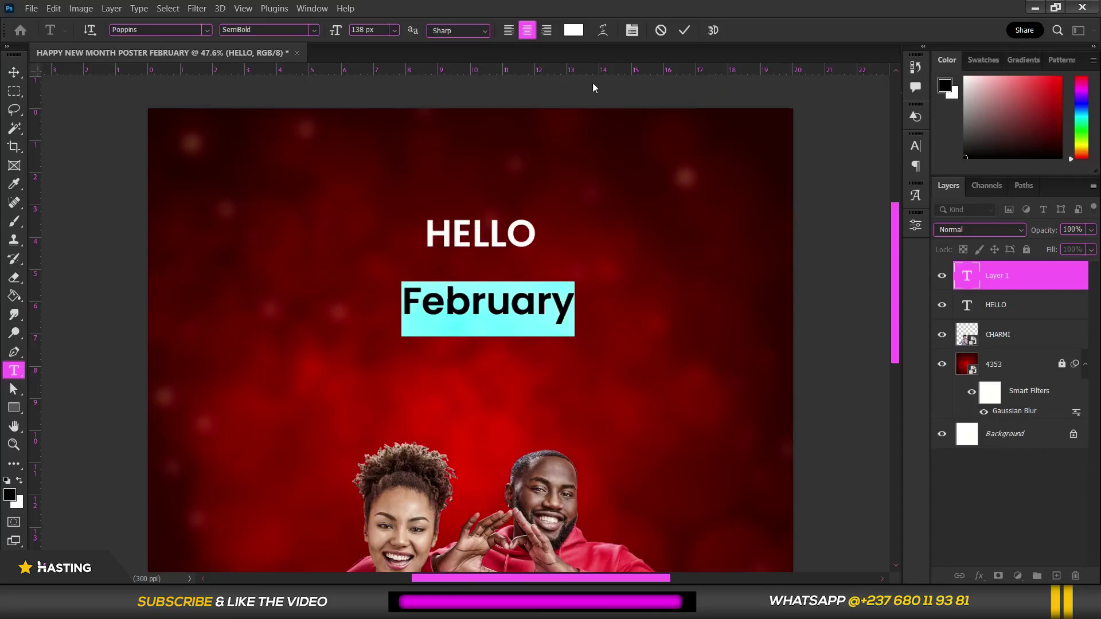
# Change the font of the February text to Calcio-Demo.
pyautogui.click(633, 34)
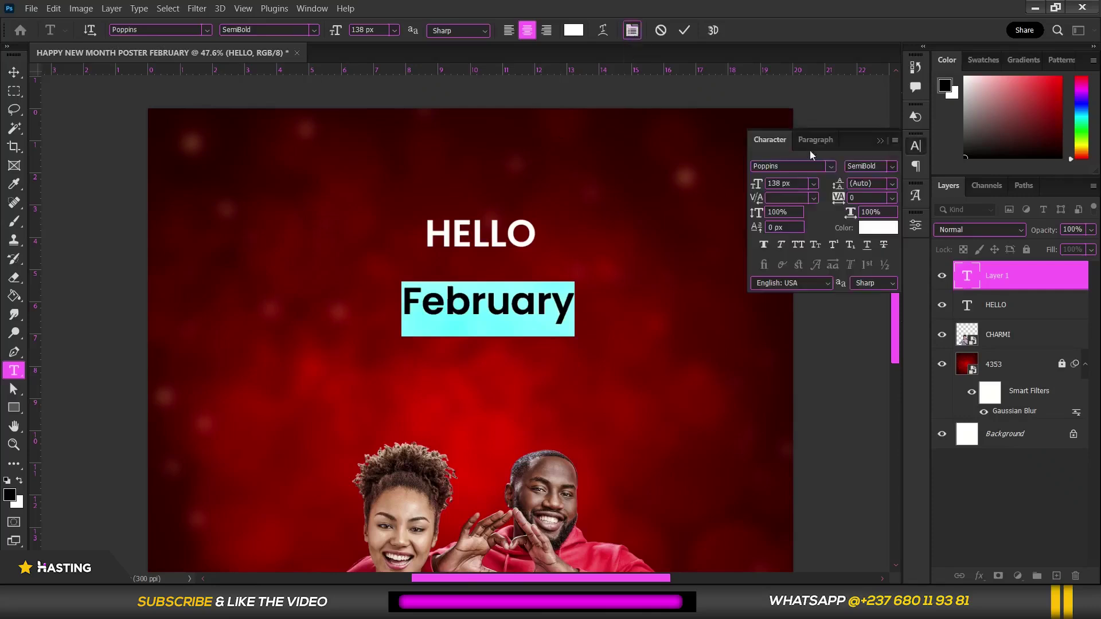
pyautogui.click(831, 166)
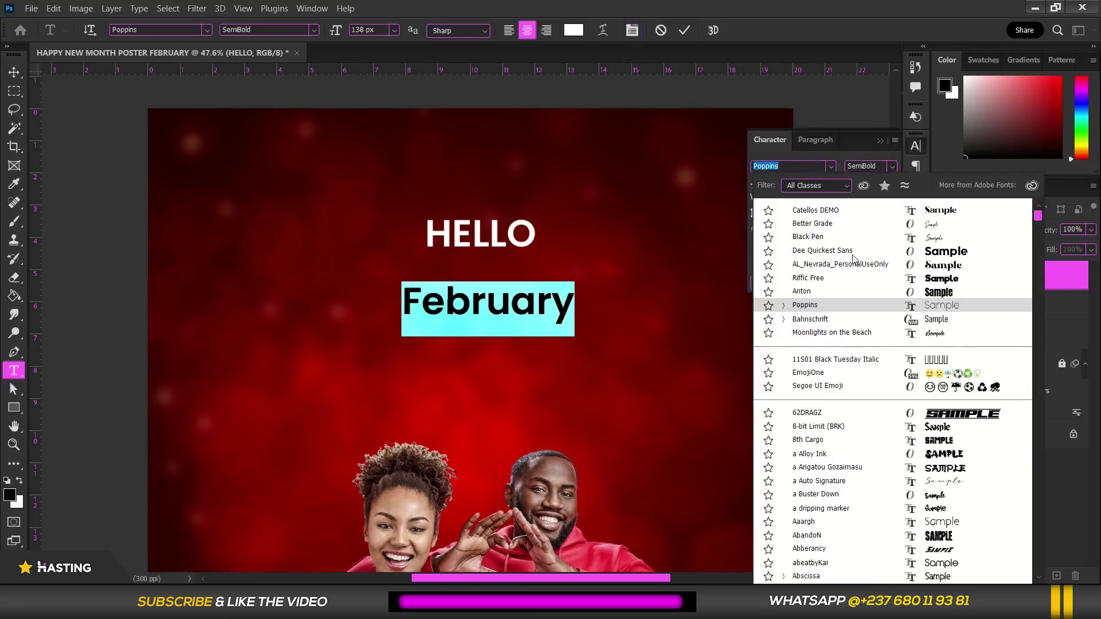
pyautogui.write('cal')
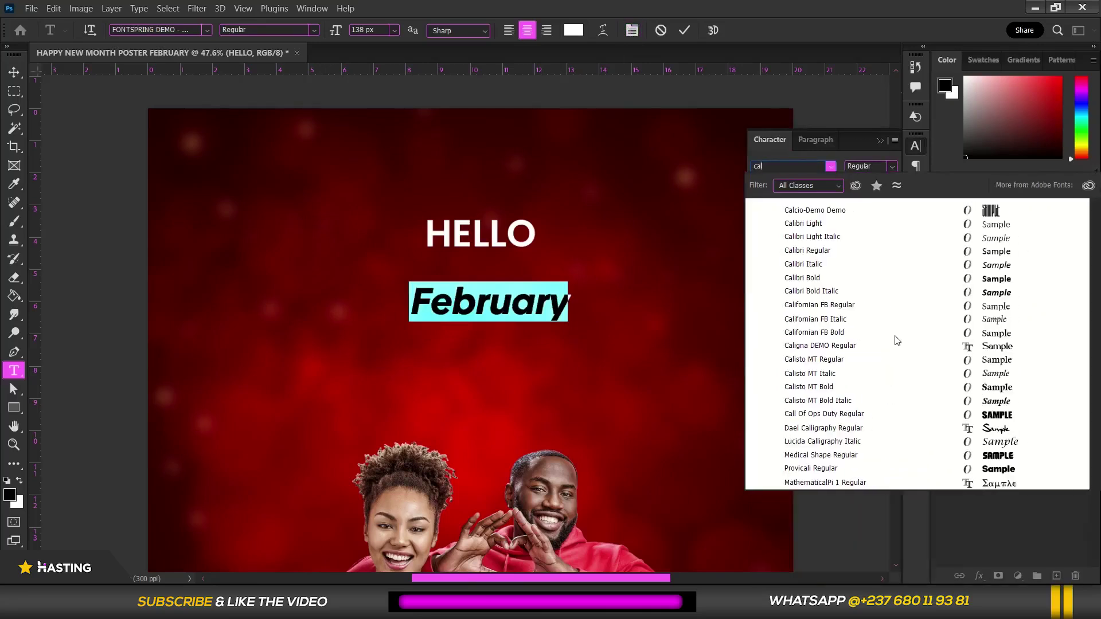
pyautogui.click(839, 212)
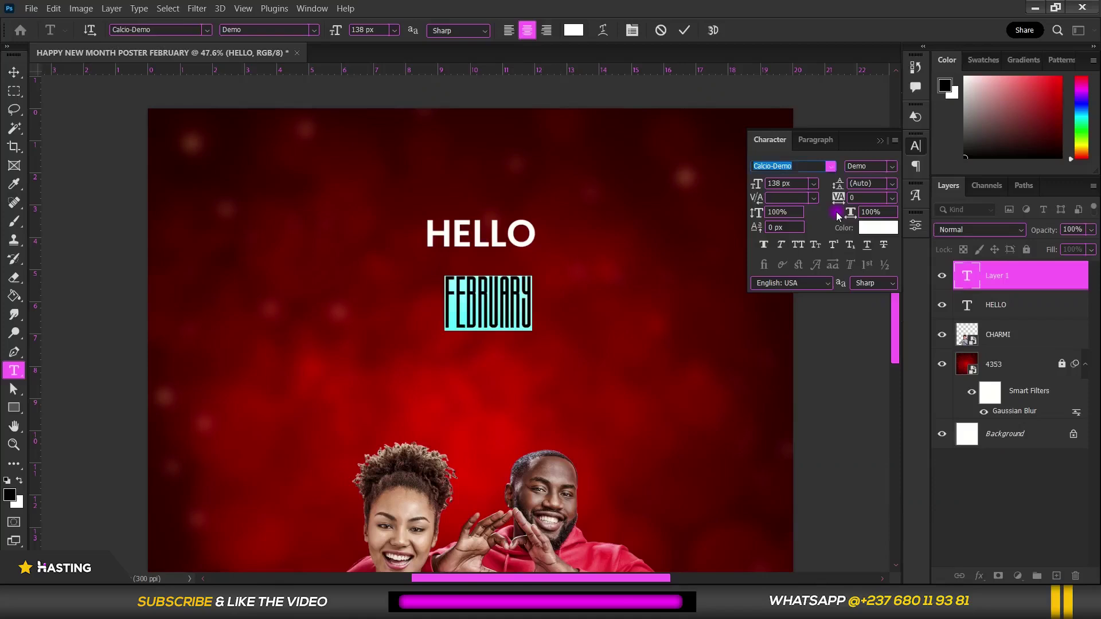
# Enlarge the February text to 474 px, move it directly beneath HELLO, and commit the text.
pyautogui.hotkey('ctrl', '-')
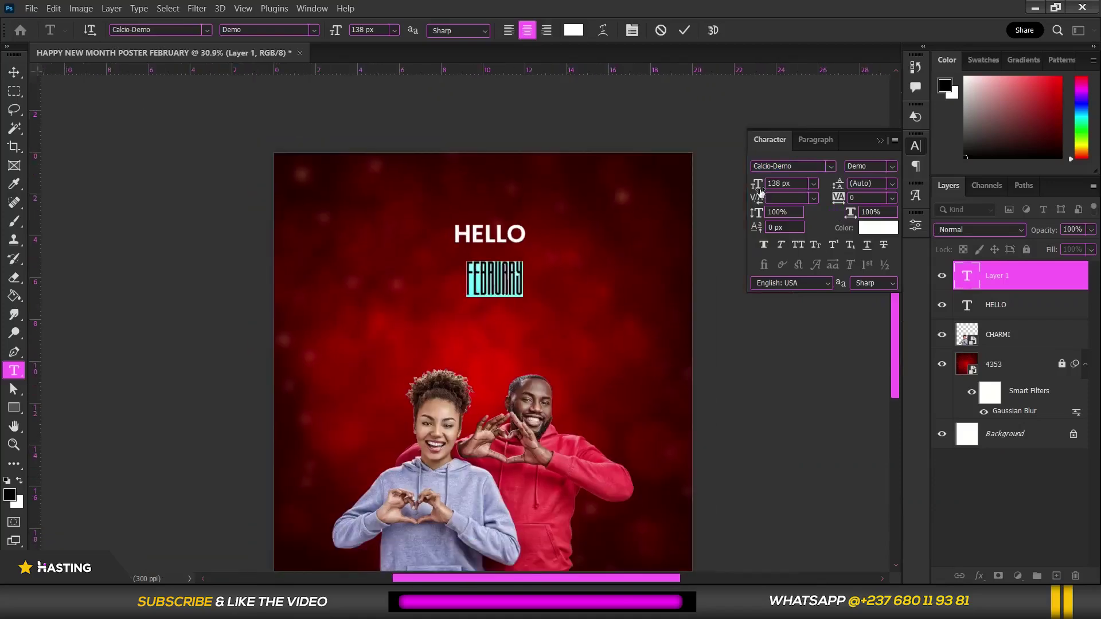
pyautogui.moveTo(758, 190); pyautogui.dragTo(826, 189)
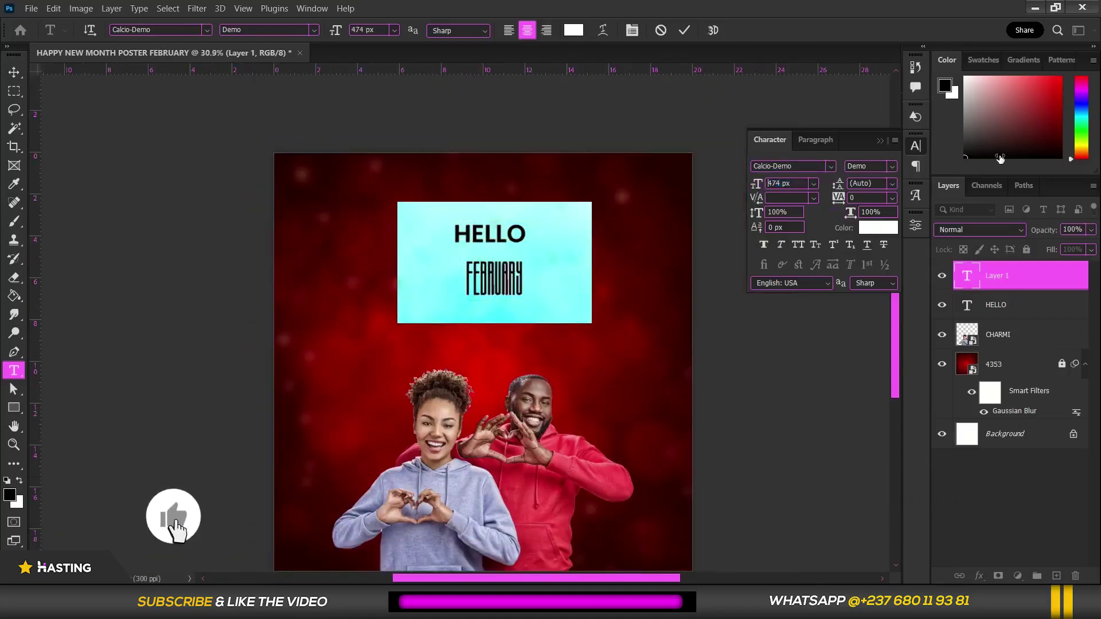
pyautogui.press('Return')
pyautogui.click(517, 332)
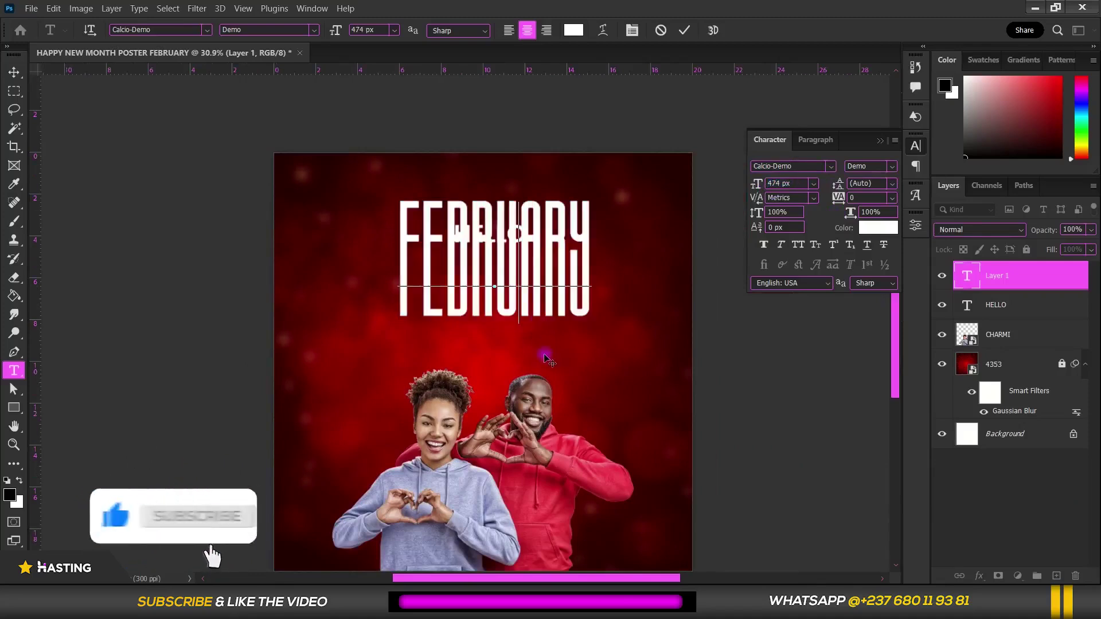
pyautogui.moveTo(545, 406); pyautogui.dragTo(542, 454)
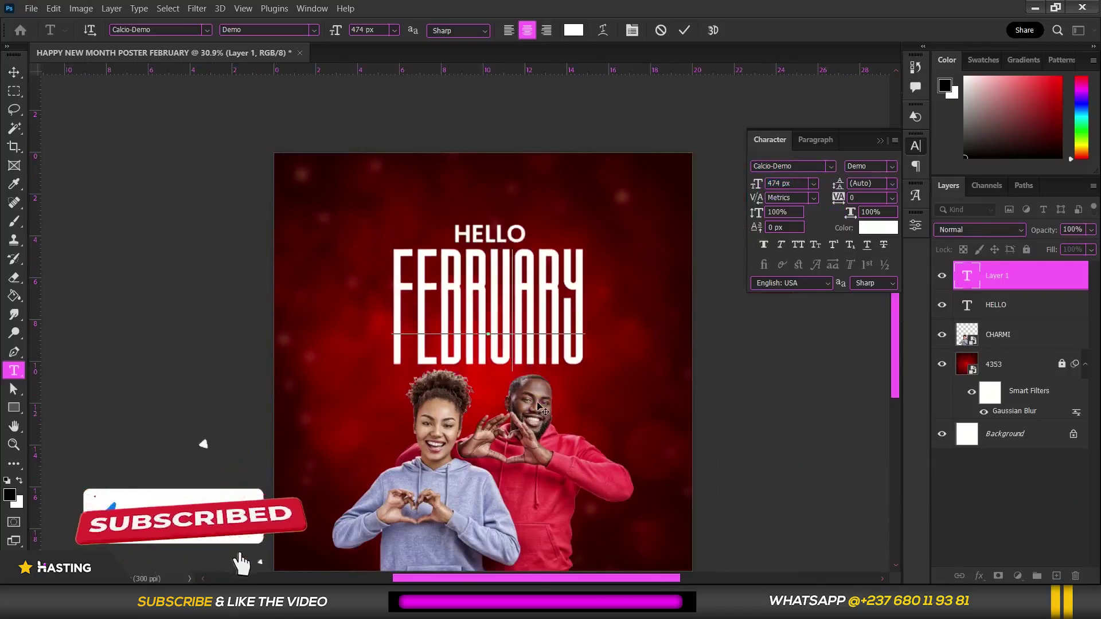
pyautogui.scroll(3, 572, 310)
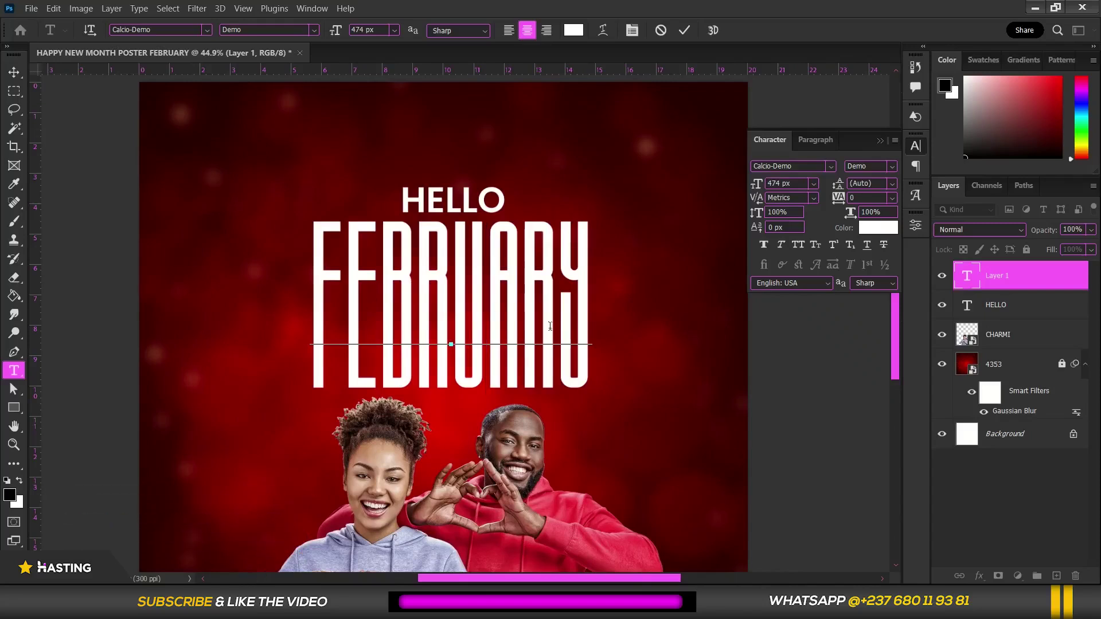
pyautogui.scroll(-1, 568, 322)
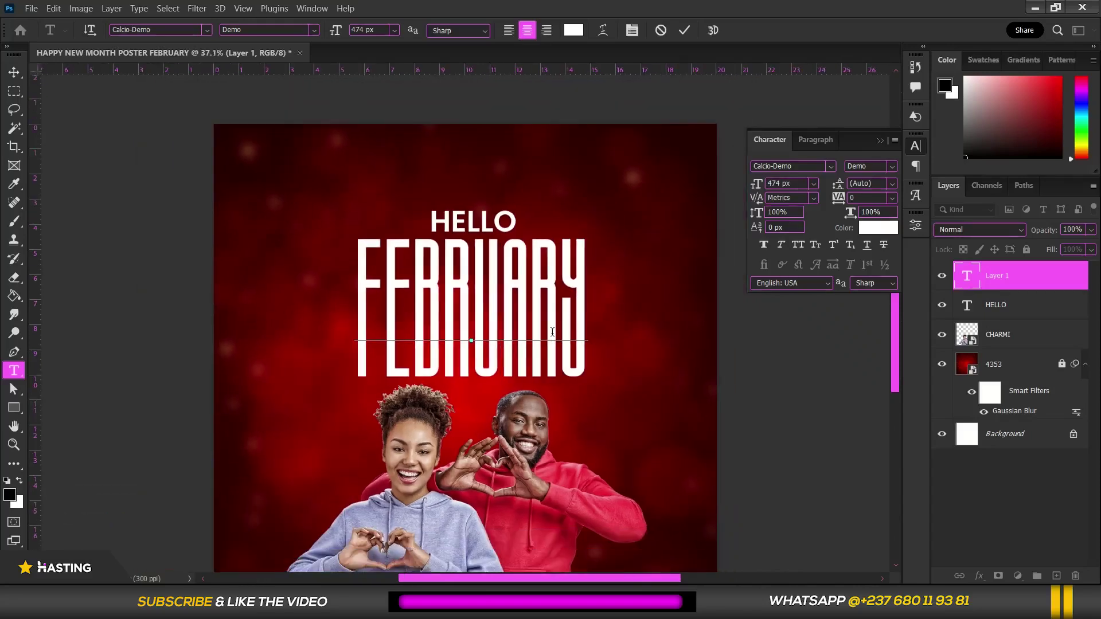
pyautogui.scroll(-2, 548, 335)
pyautogui.scroll(2, 532, 335)
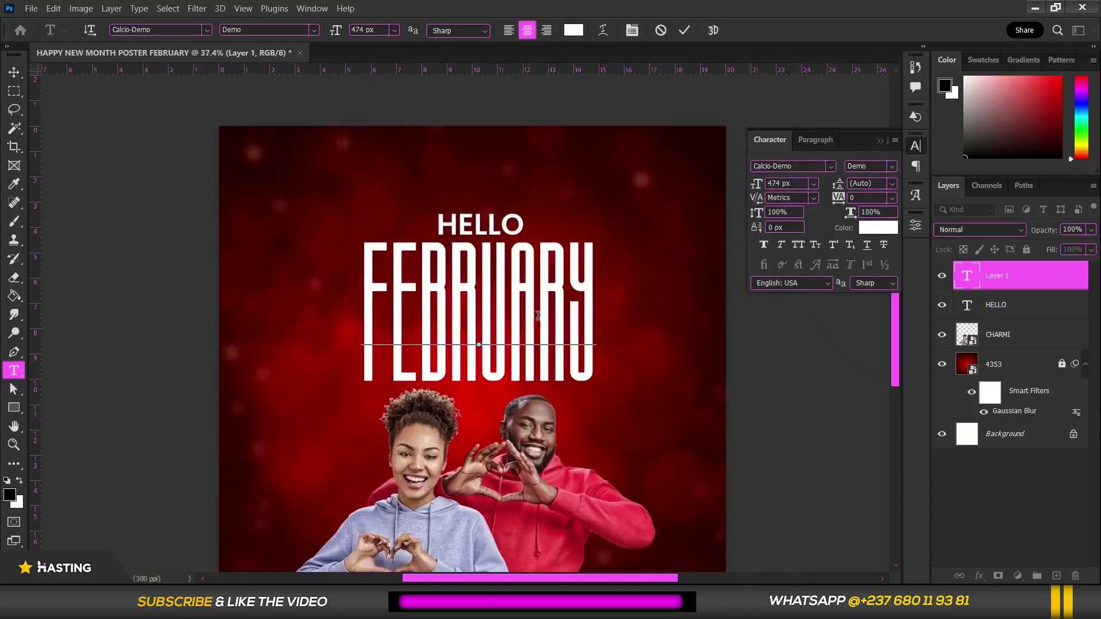
pyautogui.click(14, 71)
# Scale the couple on the CHARMI layer to 119.17% and reposition it to sit on the poster's bottom edge, overlapping the February text.
pyautogui.scroll(-2, 455, 188)
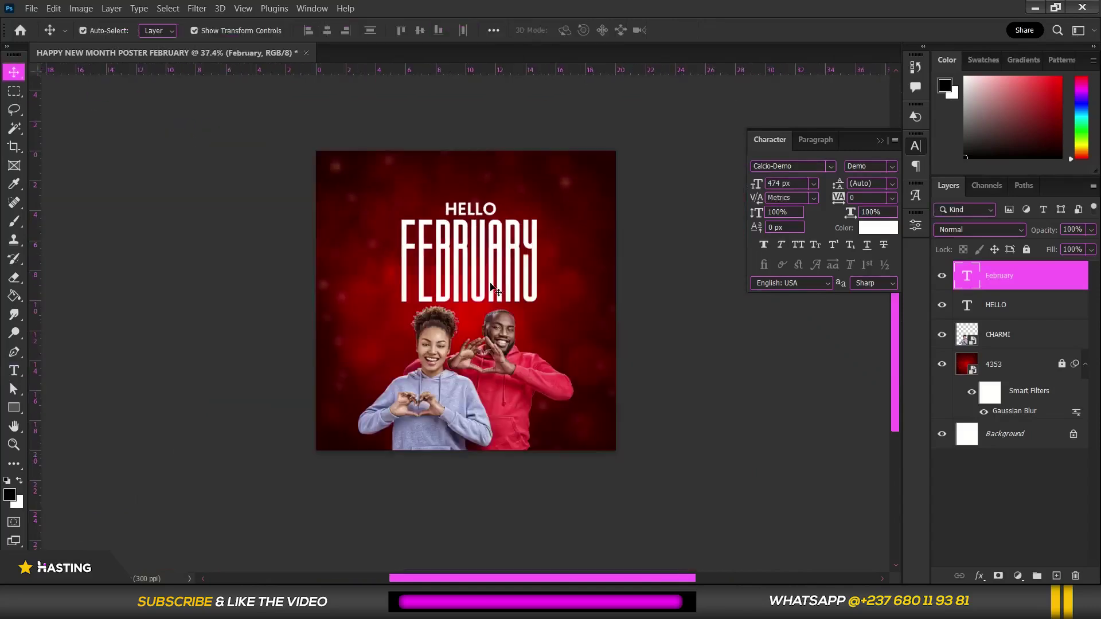
pyautogui.scroll(1, 455, 188)
pyautogui.click(507, 341)
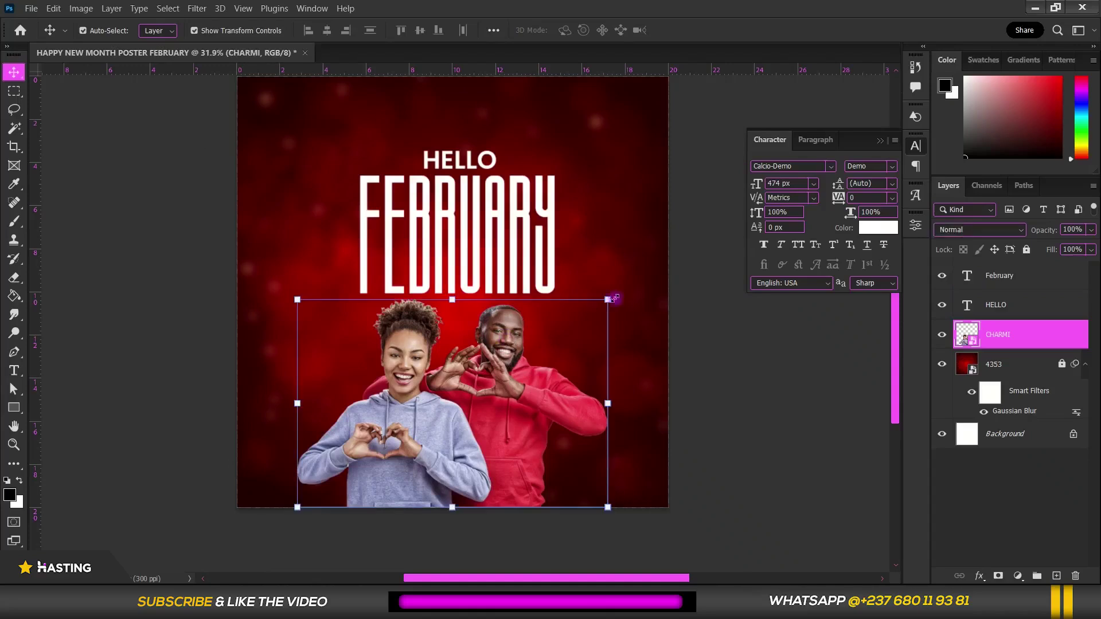
pyautogui.hotkey('ctrl', 't')
pyautogui.scroll(-3, 616, 302)
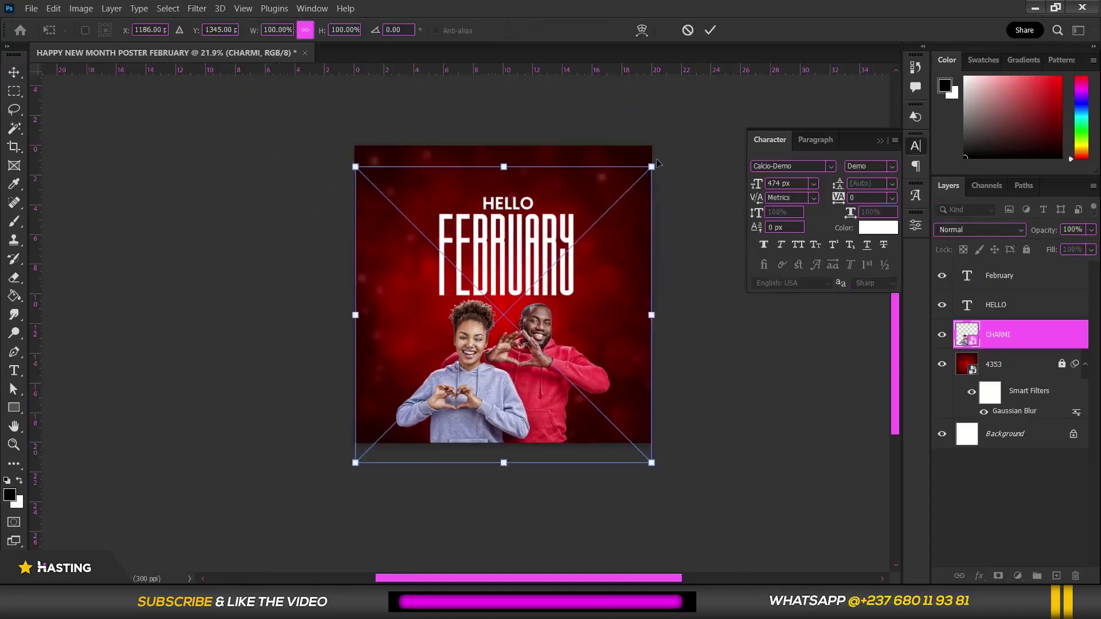
pyautogui.moveTo(658, 164); pyautogui.dragTo(712, 107)
pyautogui.moveTo(611, 299); pyautogui.dragTo(582, 300)
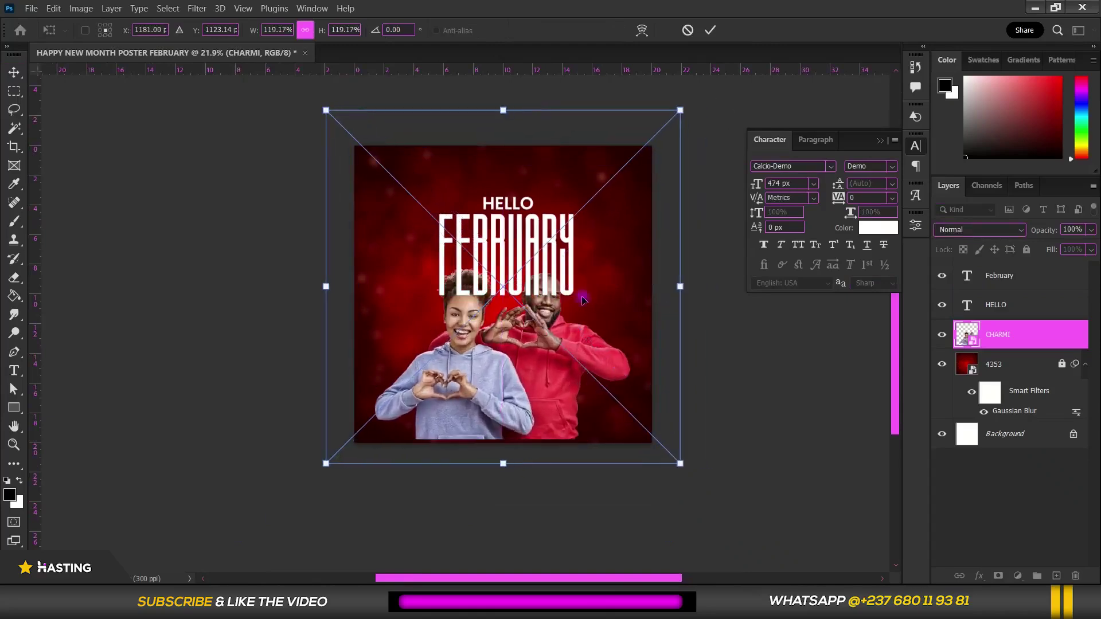
pyautogui.press('Down')
pyautogui.press('Down')
pyautogui.press('Down')
pyautogui.press('Down')
pyautogui.press('Down')
pyautogui.press('Down')
pyautogui.press('Down')
pyautogui.press('Down')
pyautogui.press('Down')
pyautogui.press('Down')
pyautogui.press('Down')
pyautogui.press('Down')
pyautogui.press('Down')
pyautogui.press('Down')
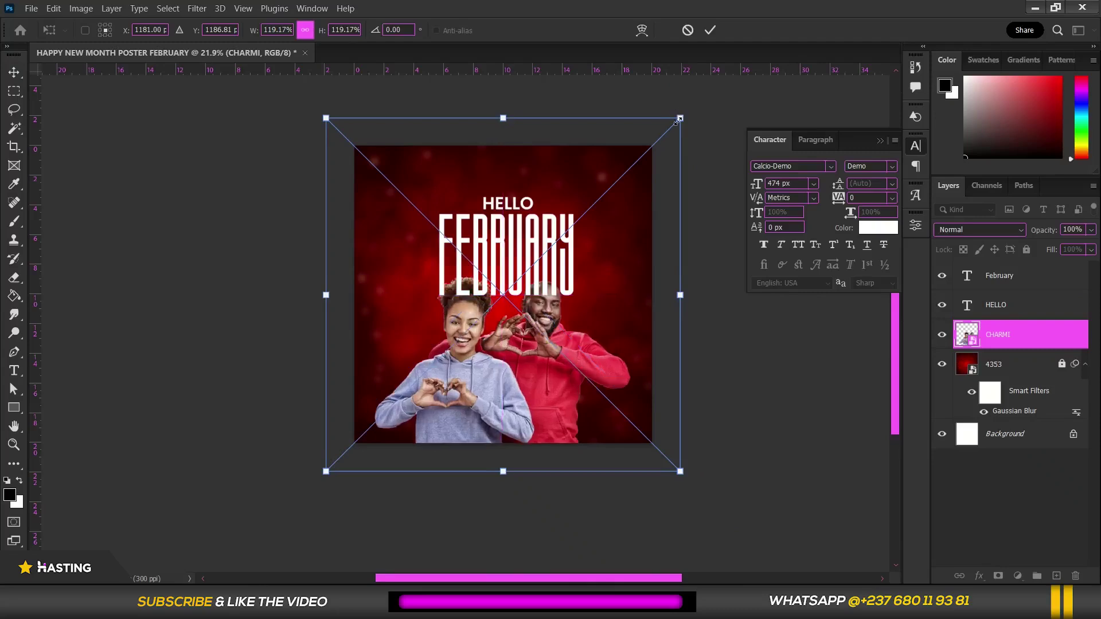
# Enlarge the couple slightly to 121.29%, apply the transform, and place the CHARMI layer above both text layers.
pyautogui.moveTo(680, 117); pyautogui.dragTo(684, 112)
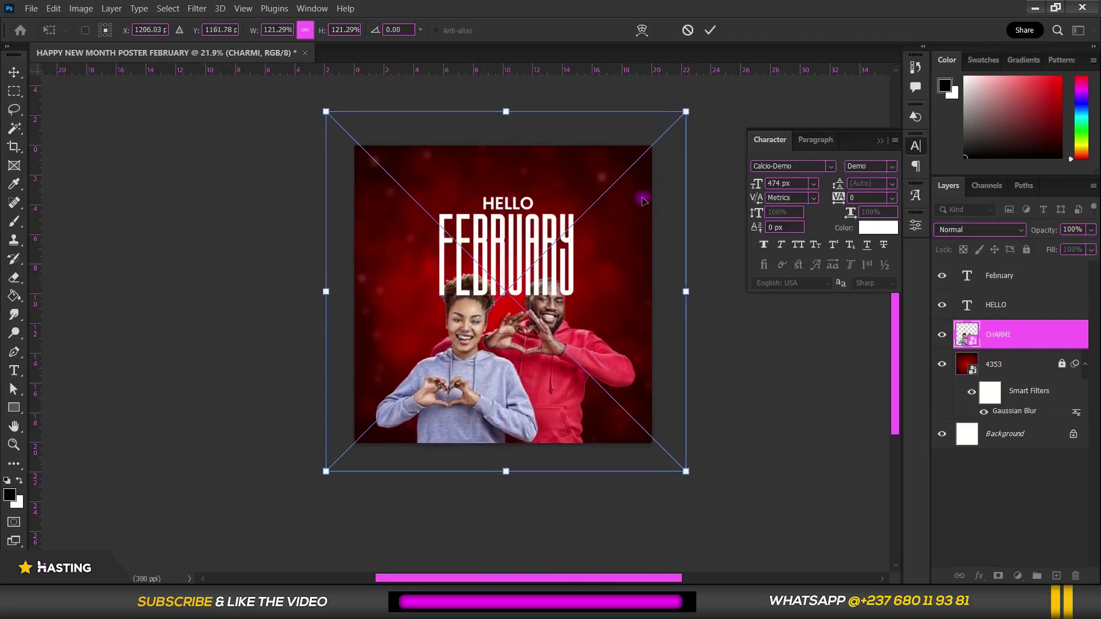
pyautogui.press('Return')
pyautogui.moveTo(1018, 337); pyautogui.dragTo(1014, 270)
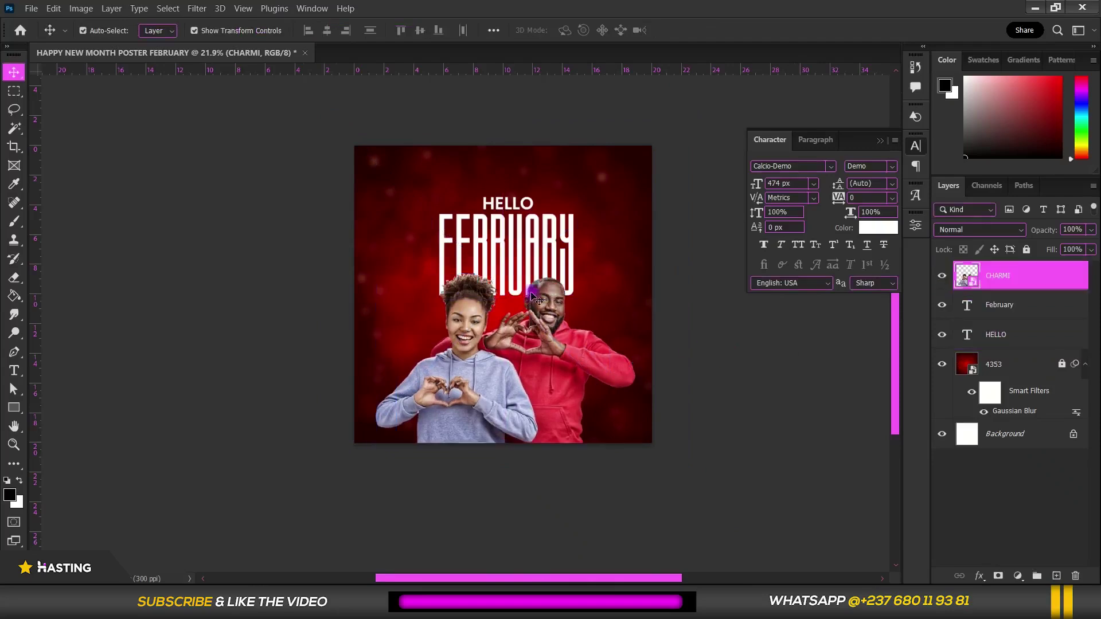
# Examine the overlap between the couple and the HELLO FEBRUARY title and their placement on the poster.
pyautogui.scroll(3, 531, 296)
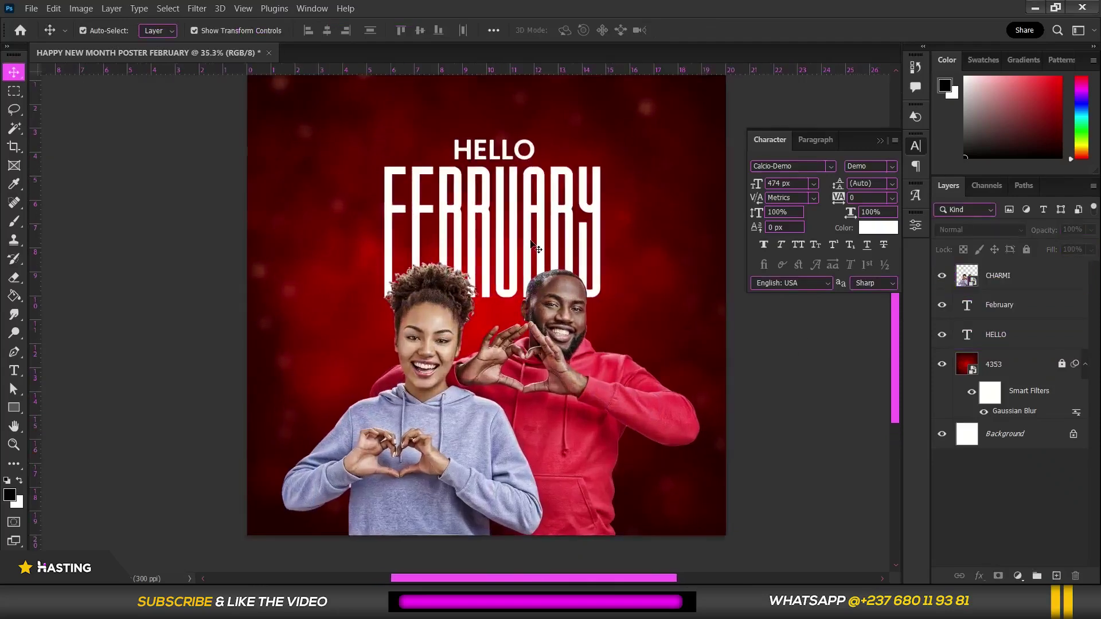
pyautogui.scroll(-2, 516, 190)
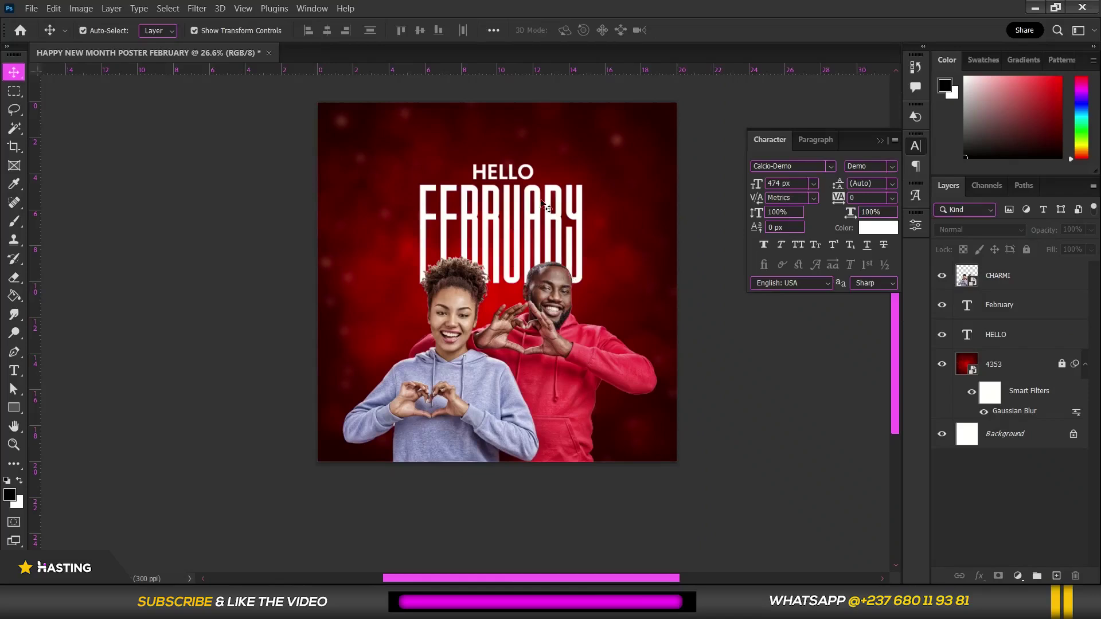
pyautogui.moveTo(533, 131); pyautogui.dragTo(514, 211)
pyautogui.scroll(2, 533, 212)
pyautogui.click(459, 186)
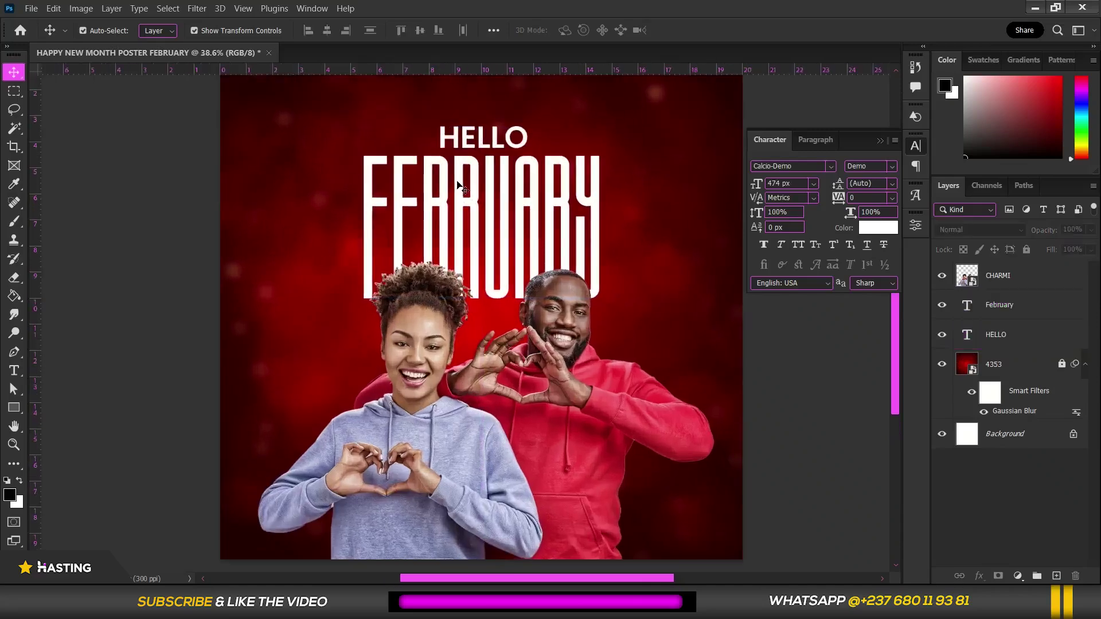
pyautogui.moveTo(466, 141); pyautogui.dragTo(469, 211)
pyautogui.scroll(2, 610, 208)
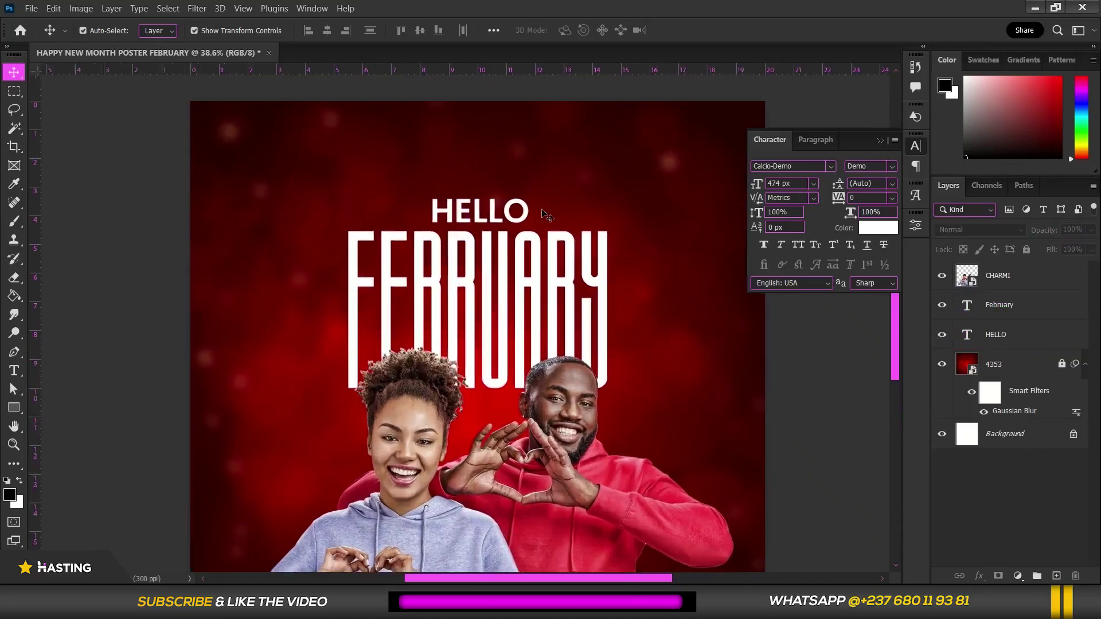
pyautogui.scroll(-3, 541, 209)
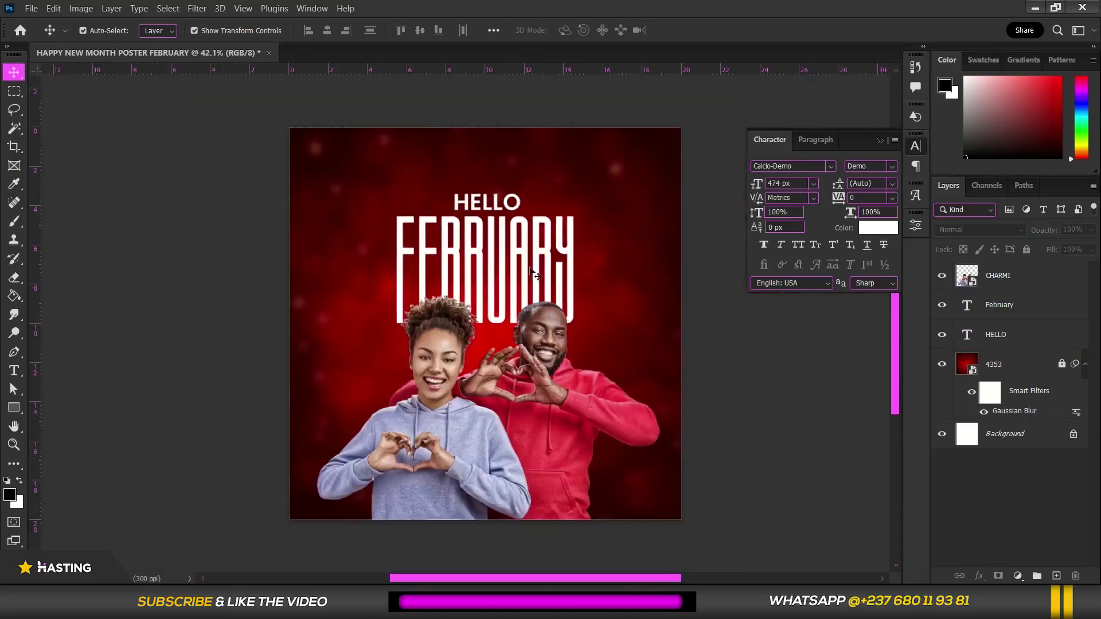
pyautogui.scroll(2, 550, 281)
# Add an Outer Glow layer style to the February text and set its opacity to 67%.
pyautogui.click(585, 237)
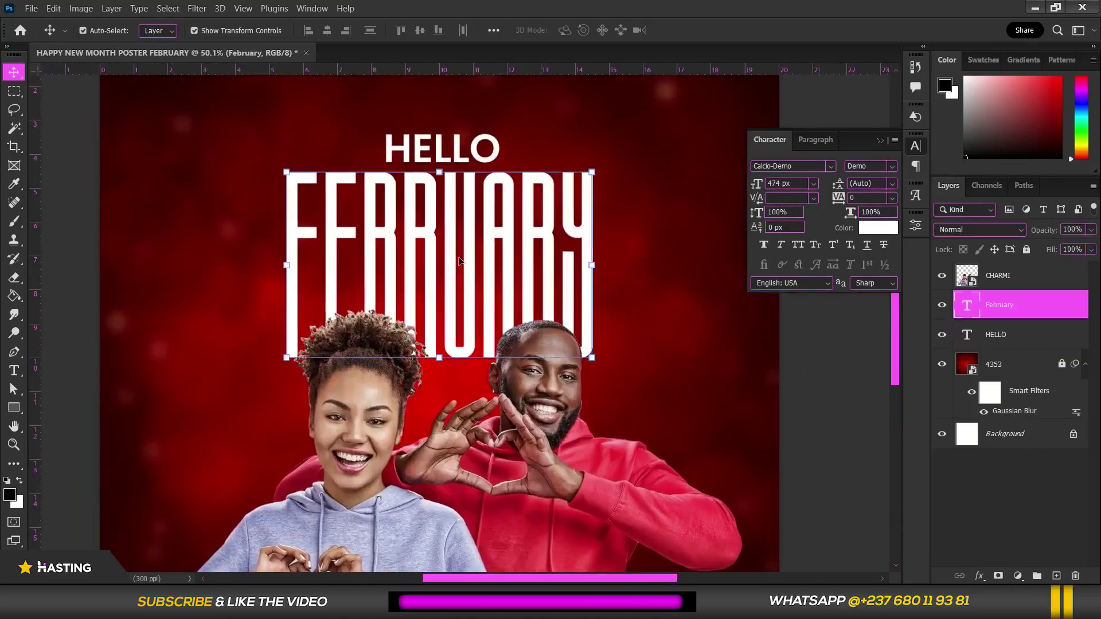
pyautogui.rightClick(1044, 311)
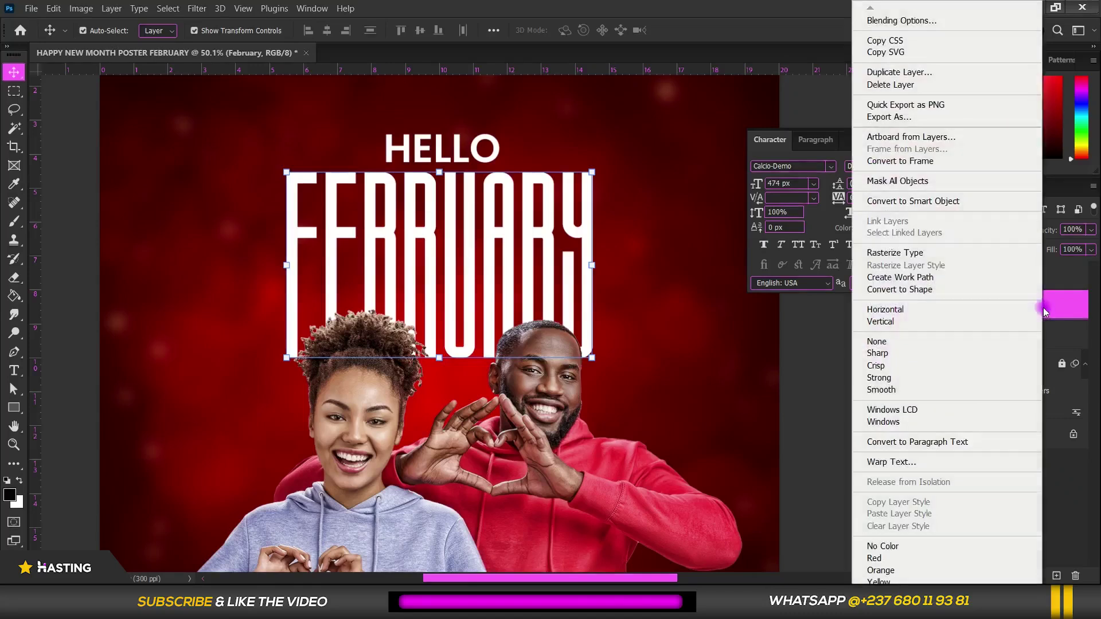
pyautogui.click(927, 23)
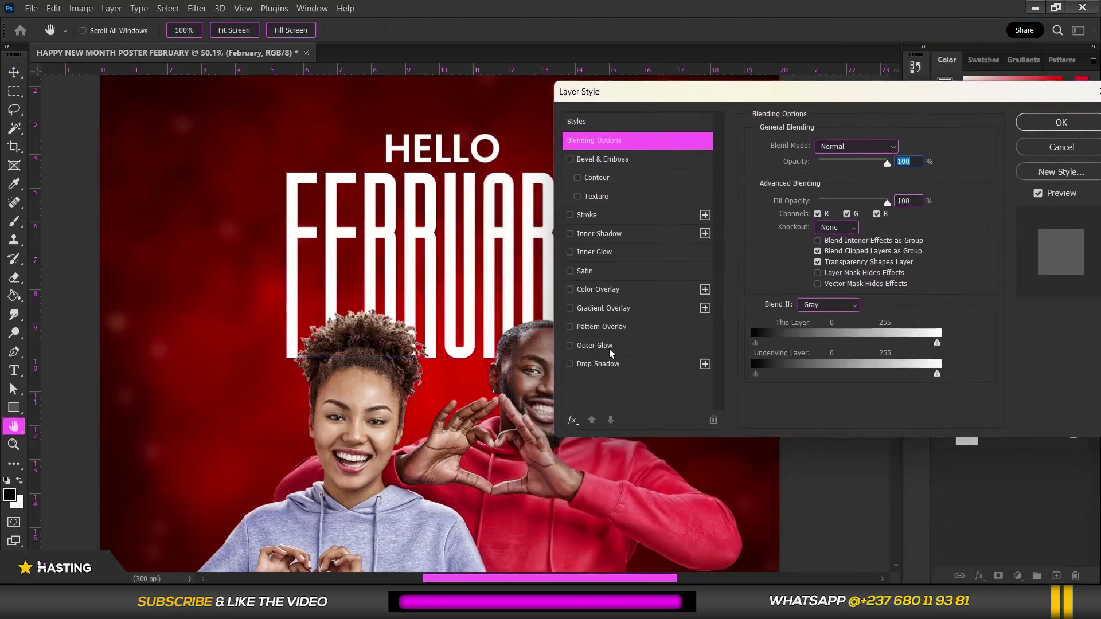
pyautogui.click(610, 350)
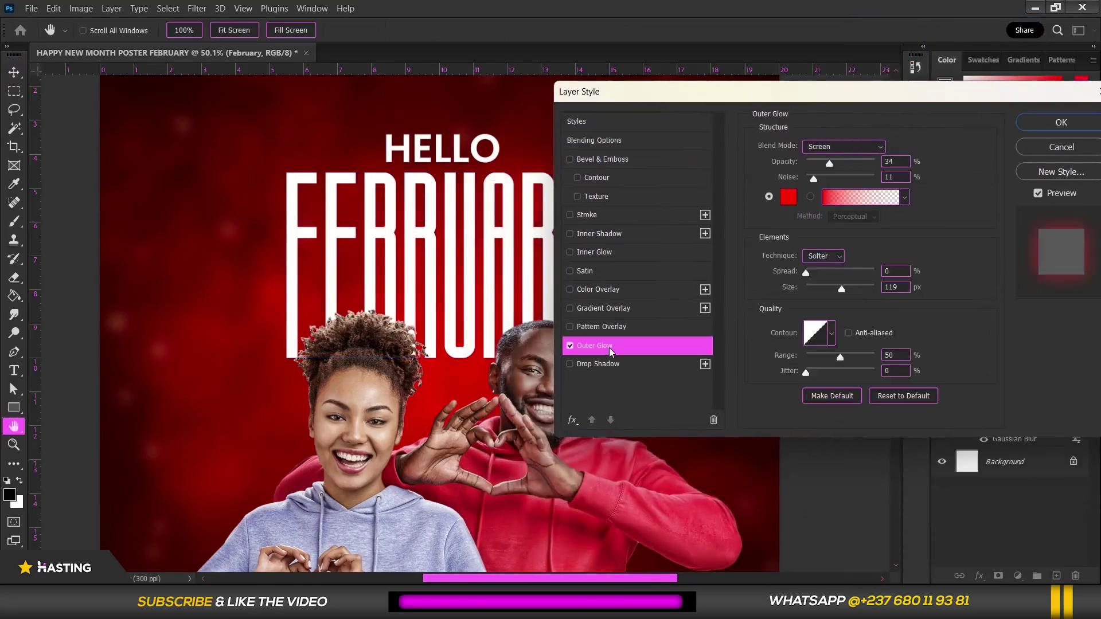
pyautogui.moveTo(834, 167); pyautogui.dragTo(853, 167)
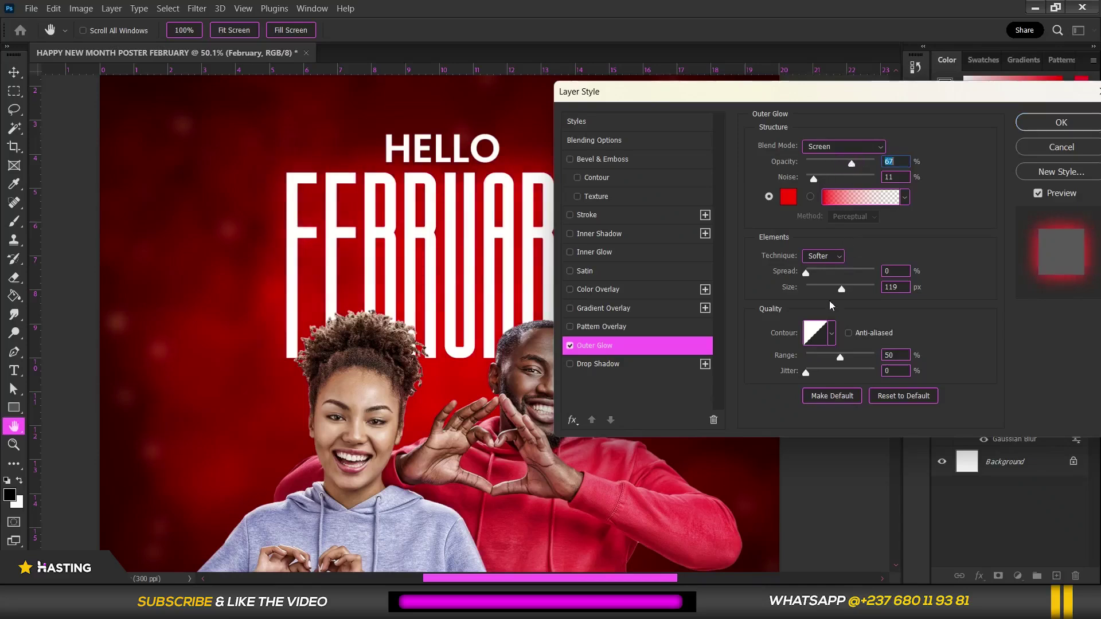
# Change the February text's outer glow colour to a bright magenta.
pyautogui.click(790, 199)
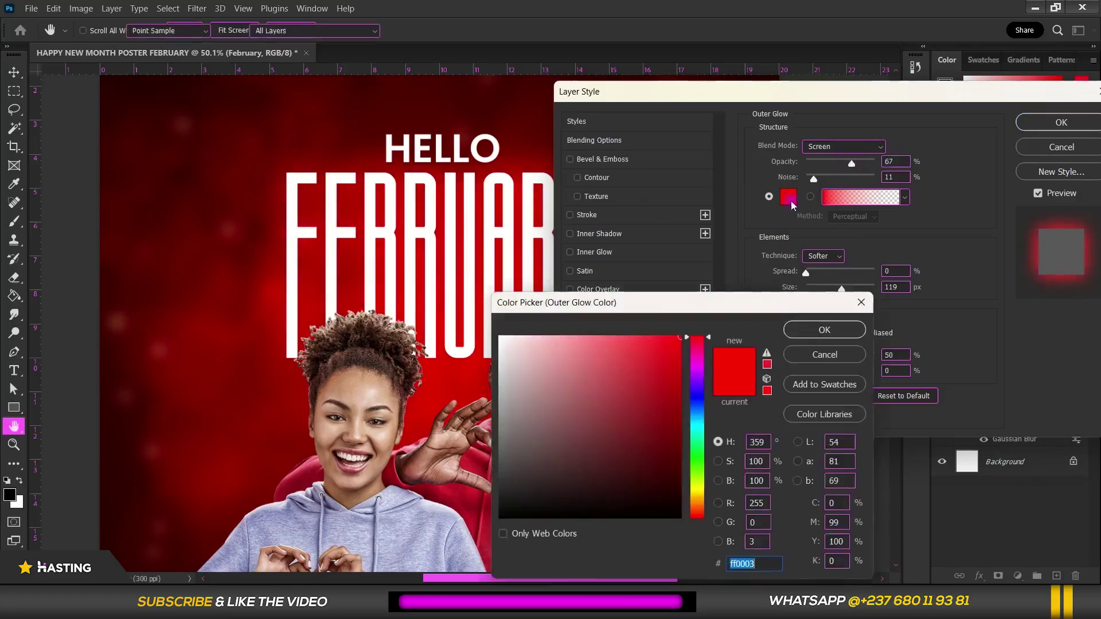
pyautogui.click(697, 360)
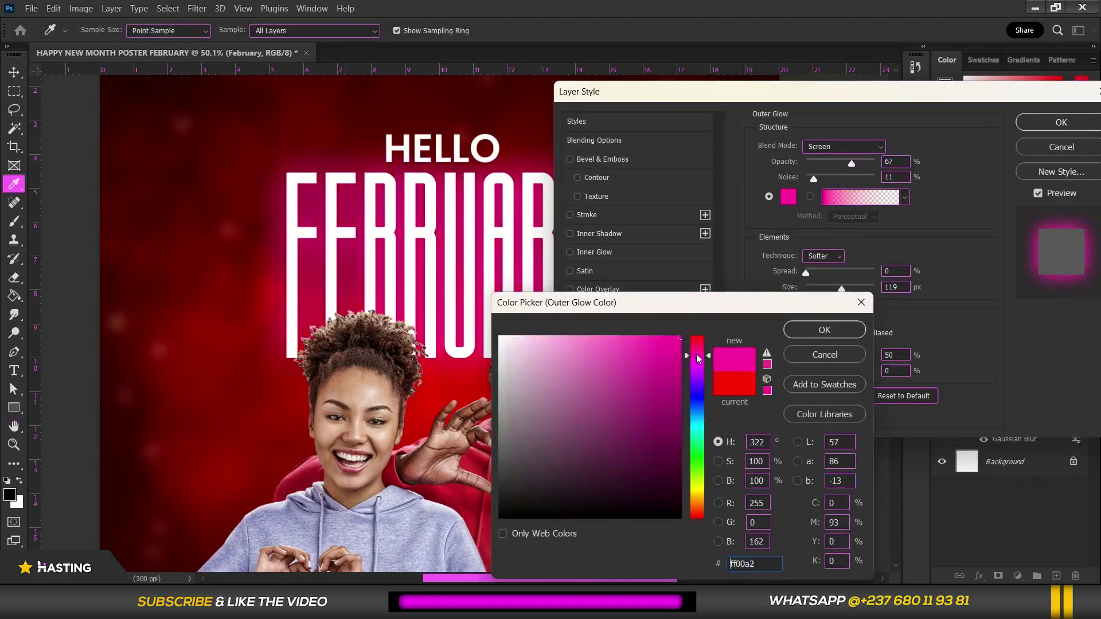
pyautogui.click(699, 359)
pyautogui.click(824, 331)
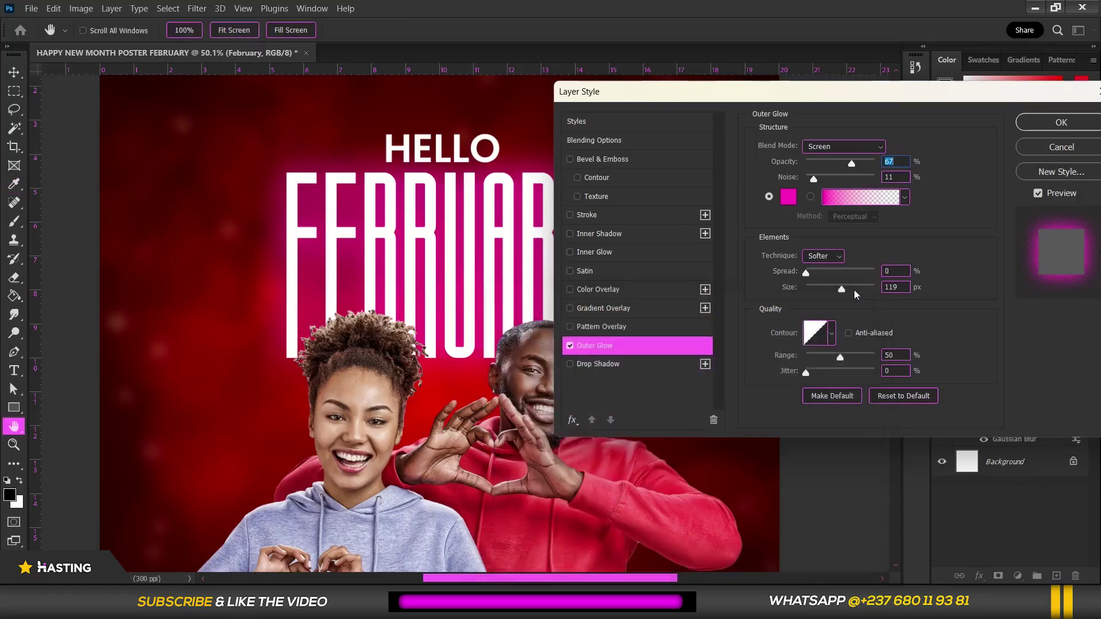
pyautogui.moveTo(860, 295); pyautogui.dragTo(841, 307)
# Add a black Drop Shadow to the February text with 12 px distance and 8 px size, and apply the layer style.
pyautogui.click(593, 365)
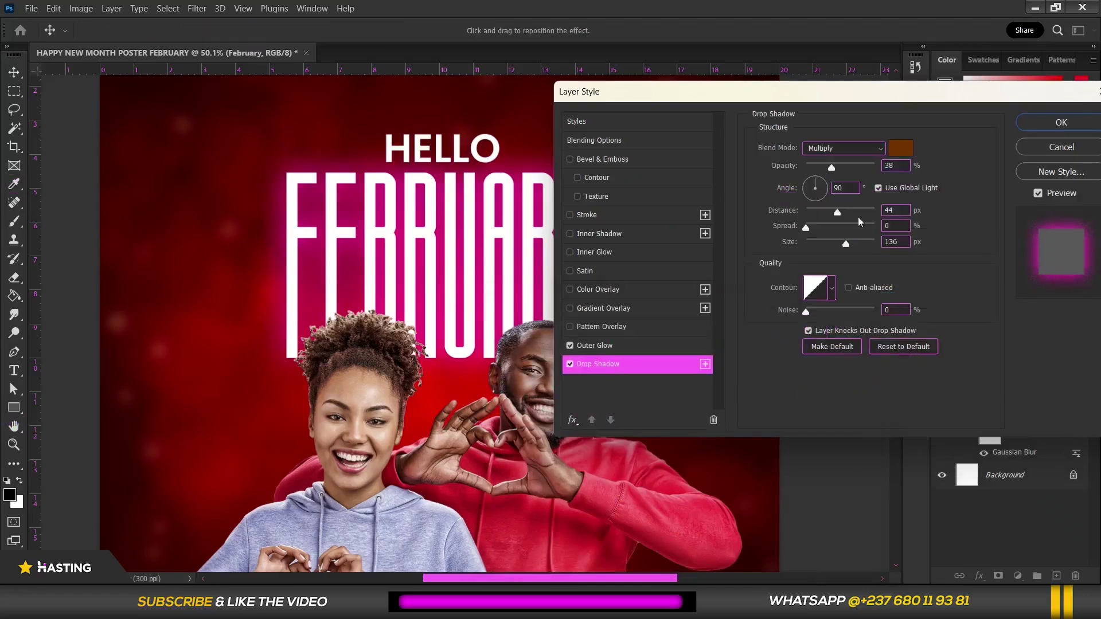
pyautogui.click(901, 148)
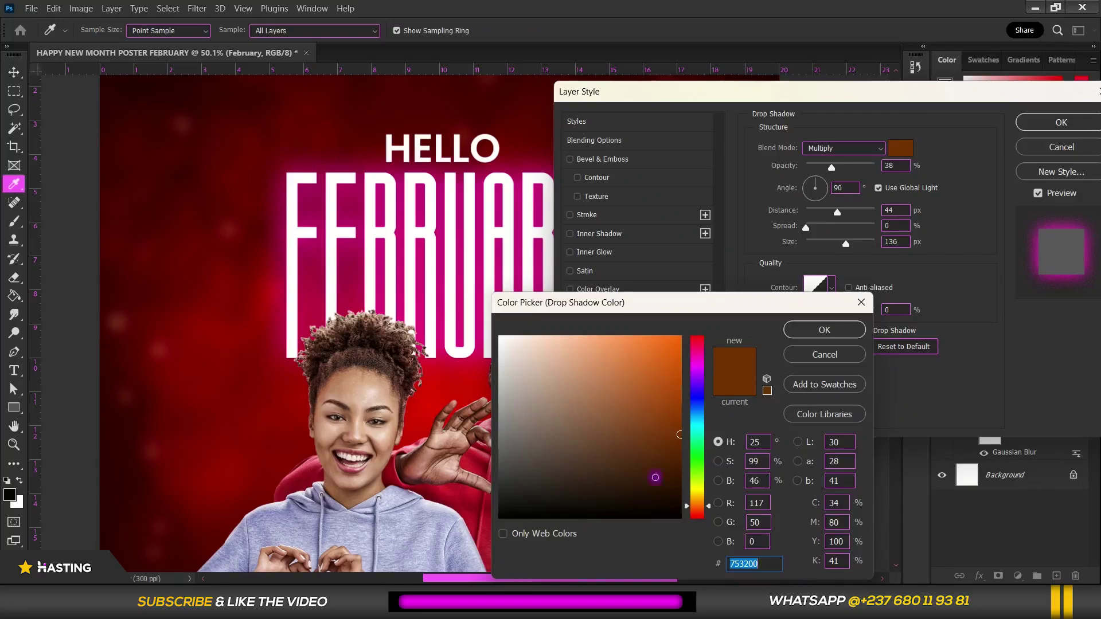
pyautogui.click(680, 520)
pyautogui.click(798, 333)
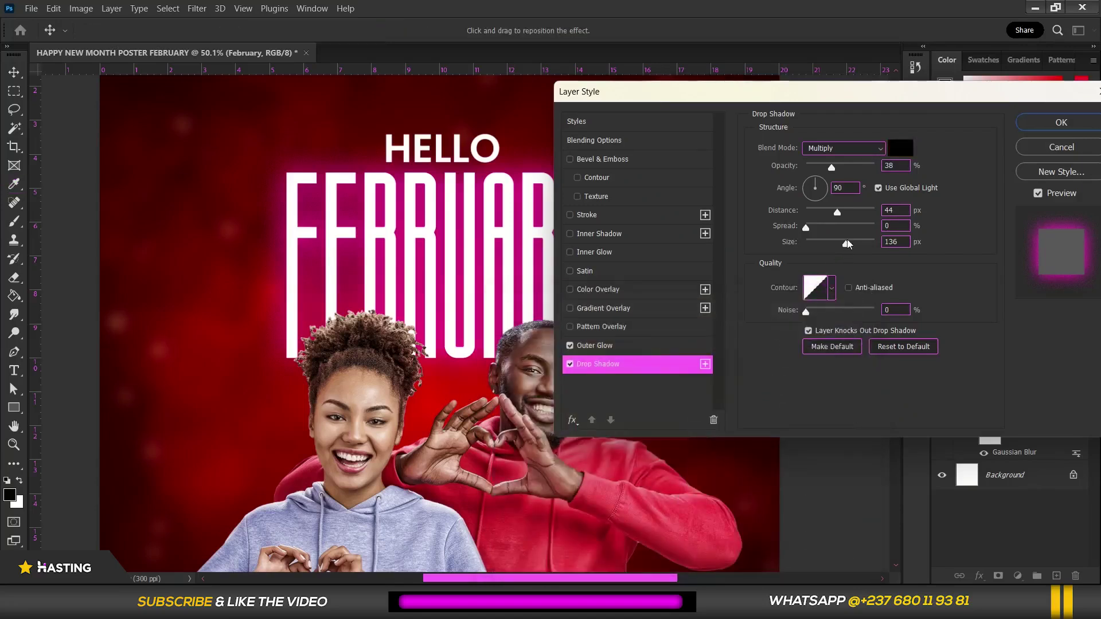
pyautogui.moveTo(846, 245); pyautogui.dragTo(814, 259)
pyautogui.moveTo(827, 211); pyautogui.dragTo(821, 215)
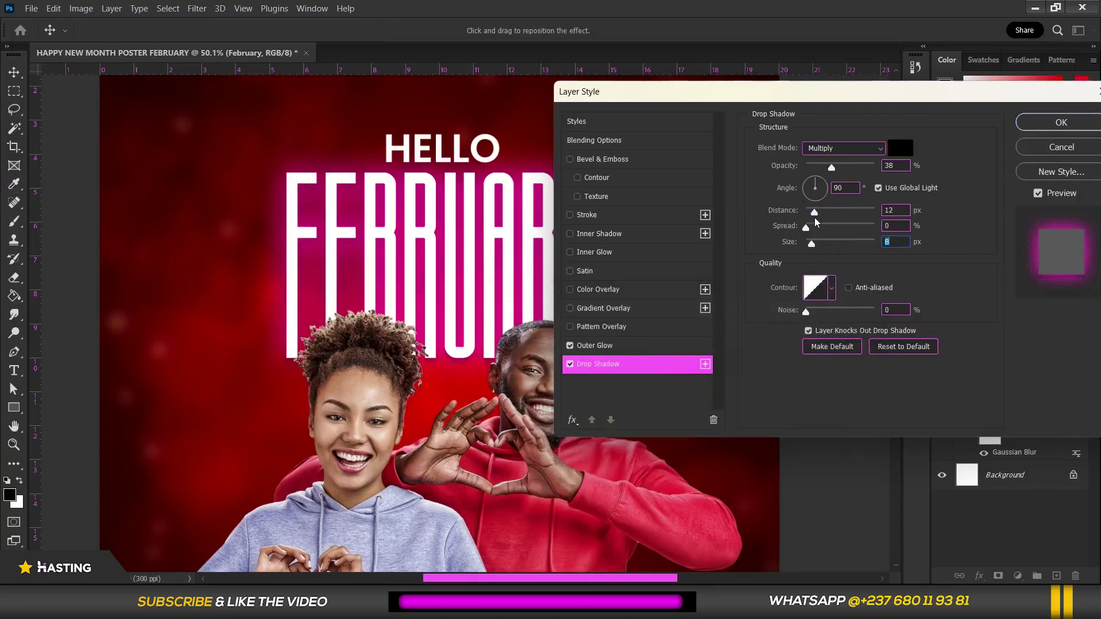
pyautogui.click(1062, 122)
# Examine the glow and shadow around the February text against HELLO and the red background.
pyautogui.scroll(-3, 572, 245)
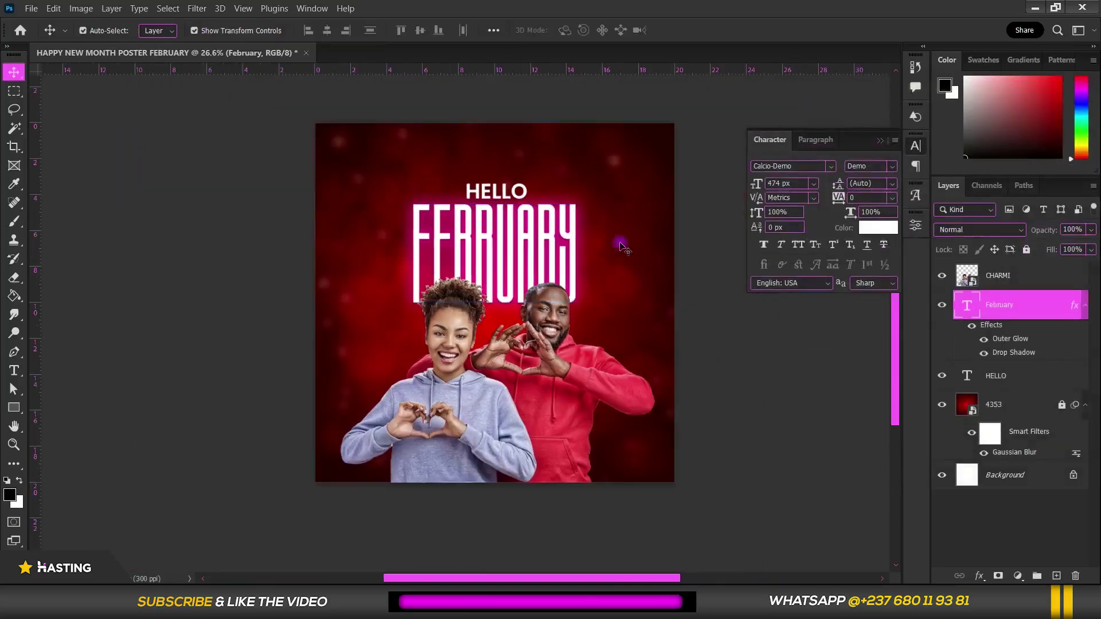
pyautogui.scroll(1, 552, 194)
pyautogui.scroll(2, 552, 194)
pyautogui.scroll(-1, 516, 190)
pyautogui.click(512, 190)
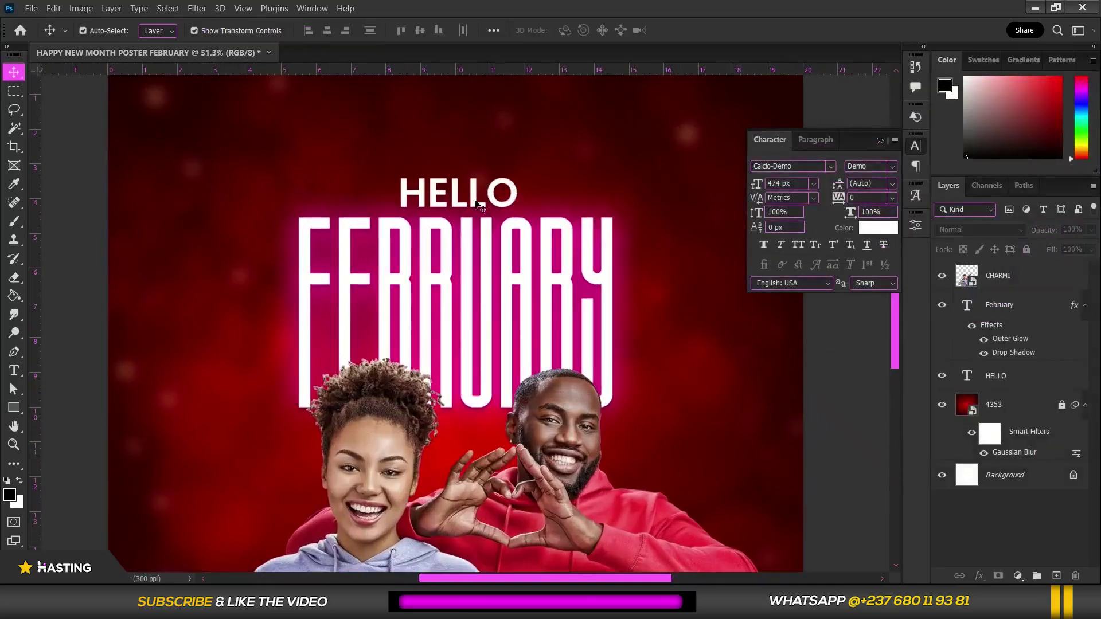
pyautogui.scroll(-1, 468, 189)
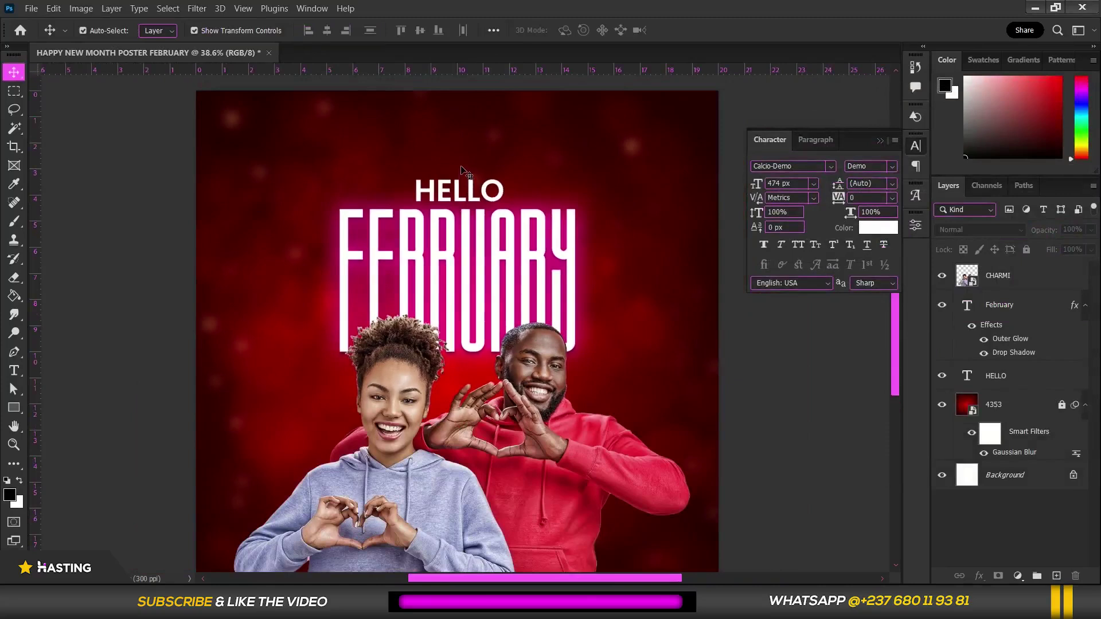
pyautogui.moveTo(424, 162); pyautogui.dragTo(496, 231)
pyautogui.scroll(-3, 496, 231)
pyautogui.scroll(2, 512, 308)
pyautogui.scroll(1, 512, 308)
# Scale the couple on the CHARMI layer to 125.24%, keep it on the poster's bottom edge, and apply the transform.
pyautogui.click(513, 309)
pyautogui.scroll(2, 515, 312)
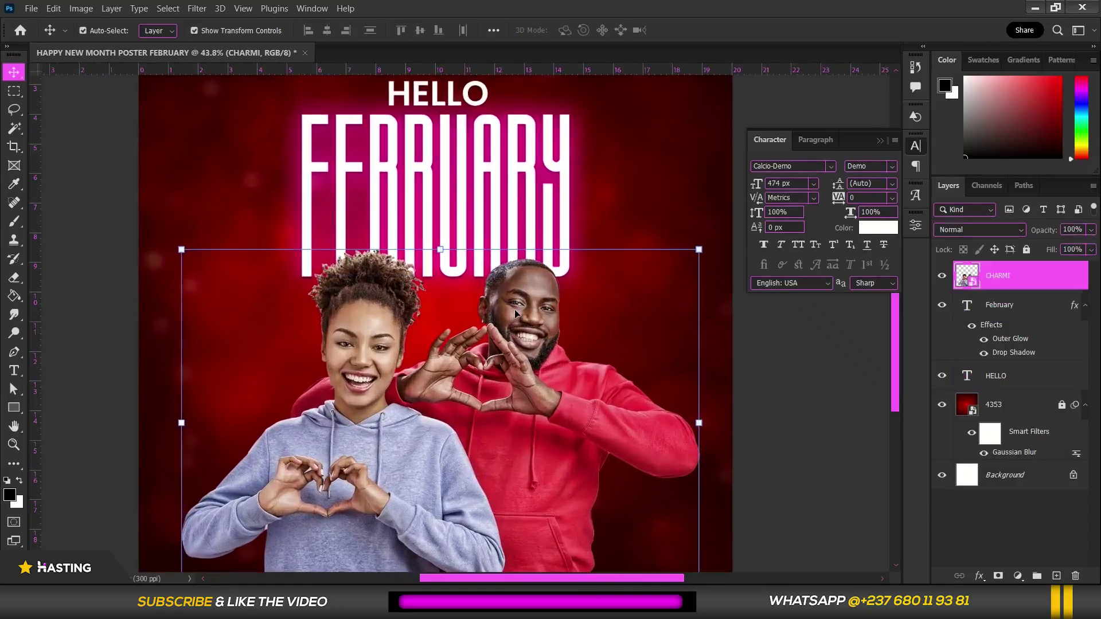
pyautogui.scroll(-2, 515, 310)
pyautogui.hotkey('ctrl', 't')
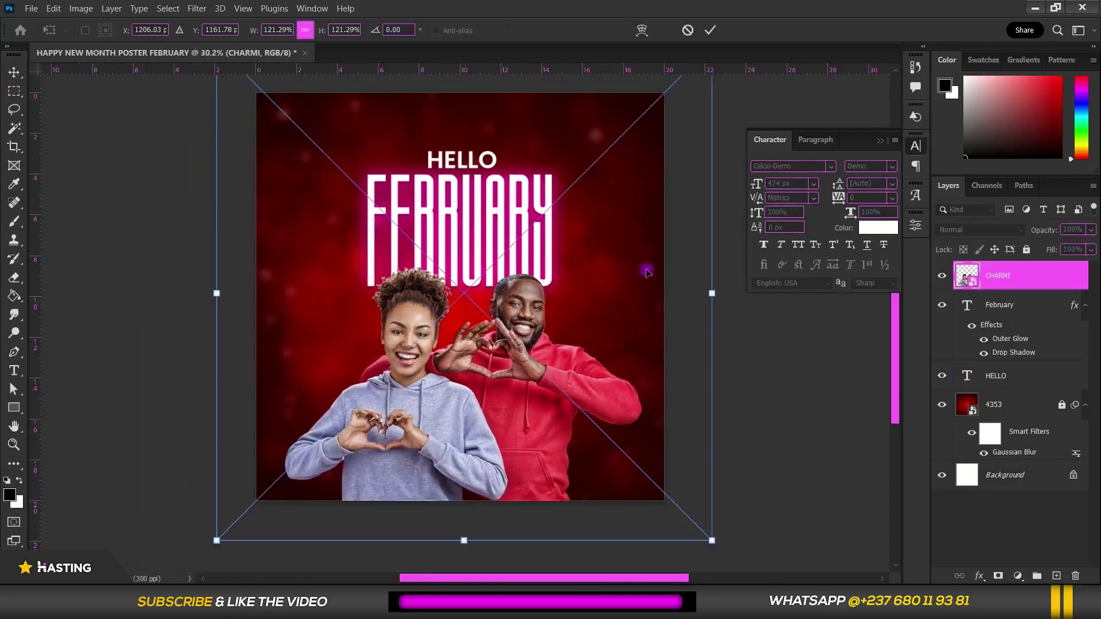
pyautogui.scroll(-2, 645, 269)
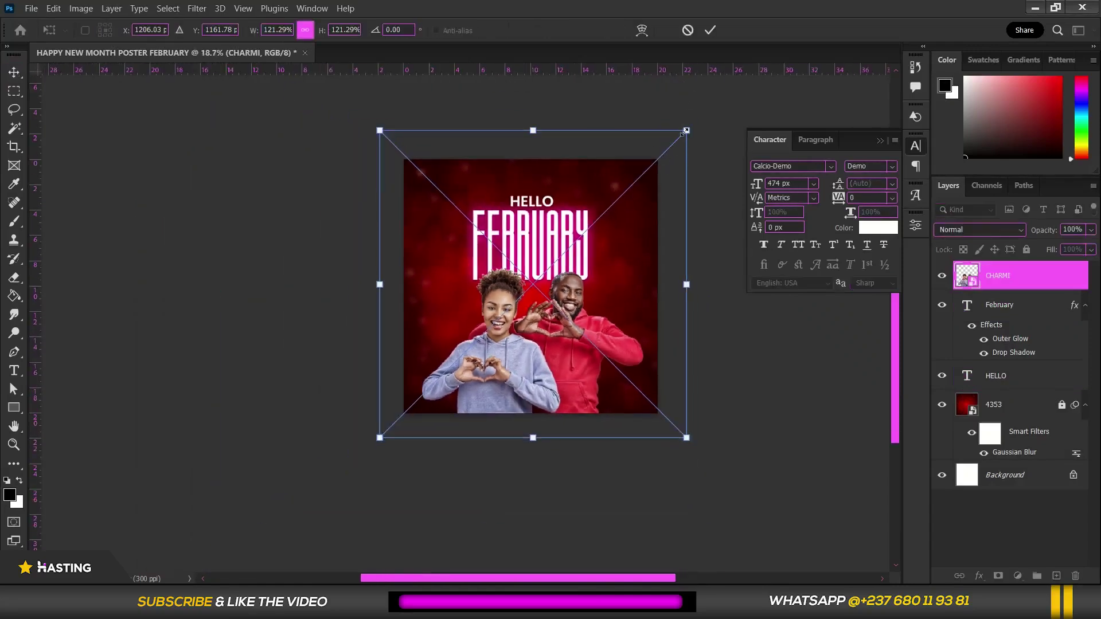
pyautogui.moveTo(685, 132); pyautogui.dragTo(697, 121)
pyautogui.moveTo(563, 296); pyautogui.dragTo(561, 296)
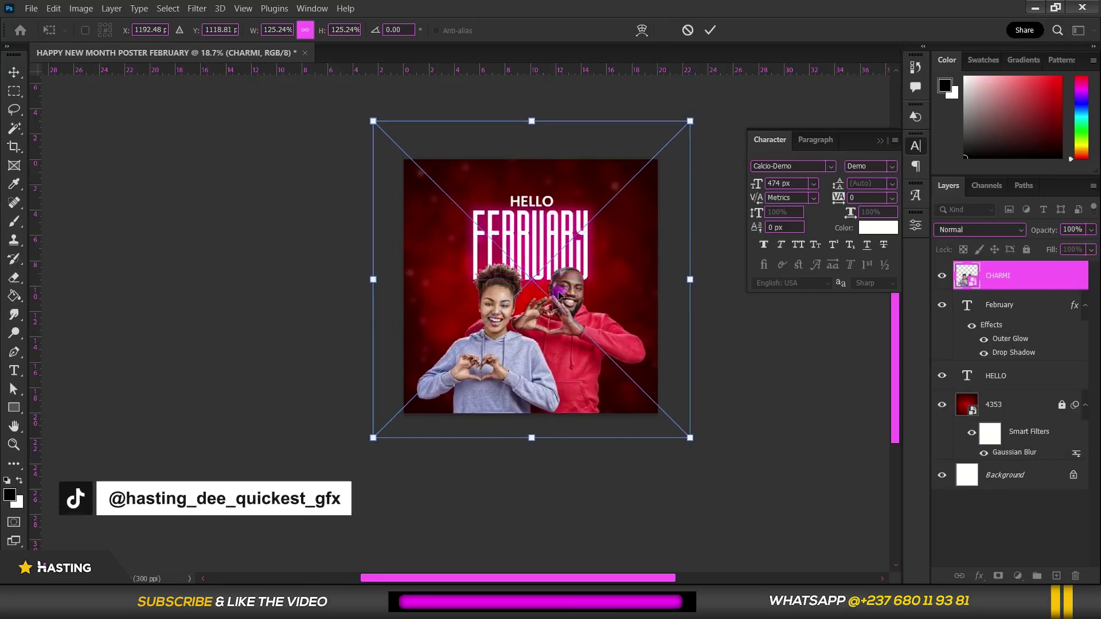
pyautogui.press('Return')
pyautogui.click(721, 323)
# Add a Hue/Saturation adjustment directly above the 4353 background layer and set Hue to -32 to turn the background magenta.
pyautogui.scroll(4, 565, 269)
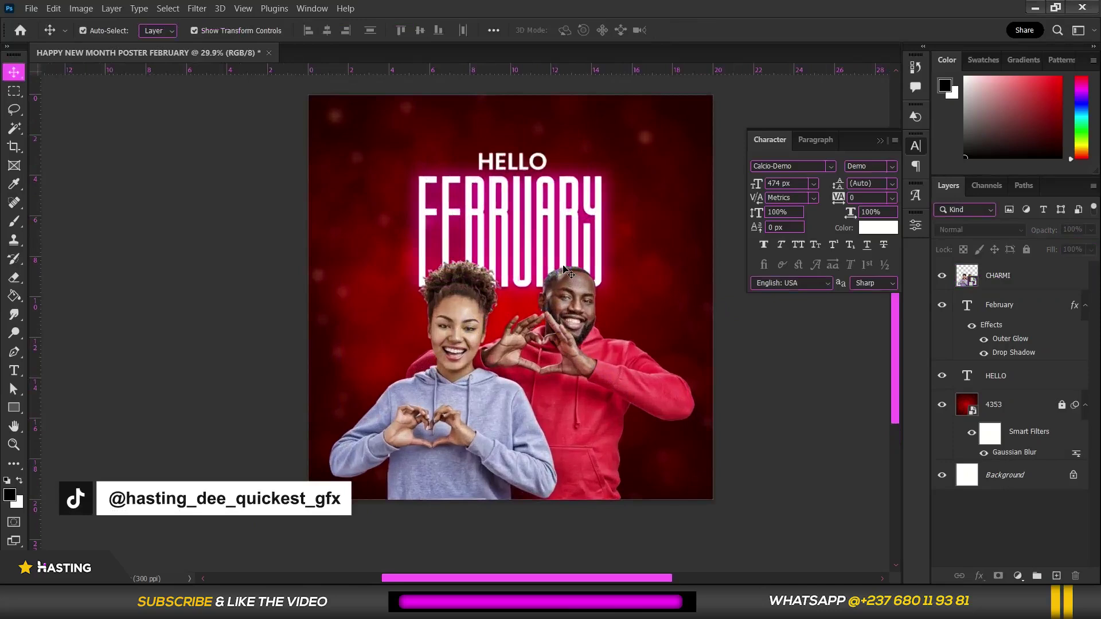
pyautogui.scroll(-4, 564, 270)
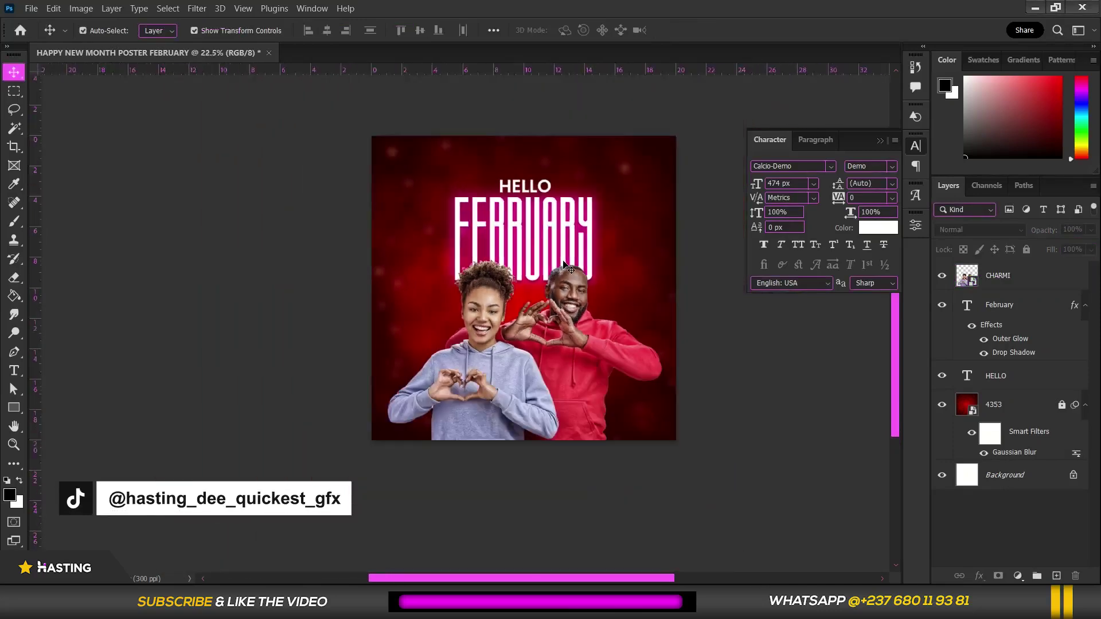
pyautogui.scroll(1, 556, 337)
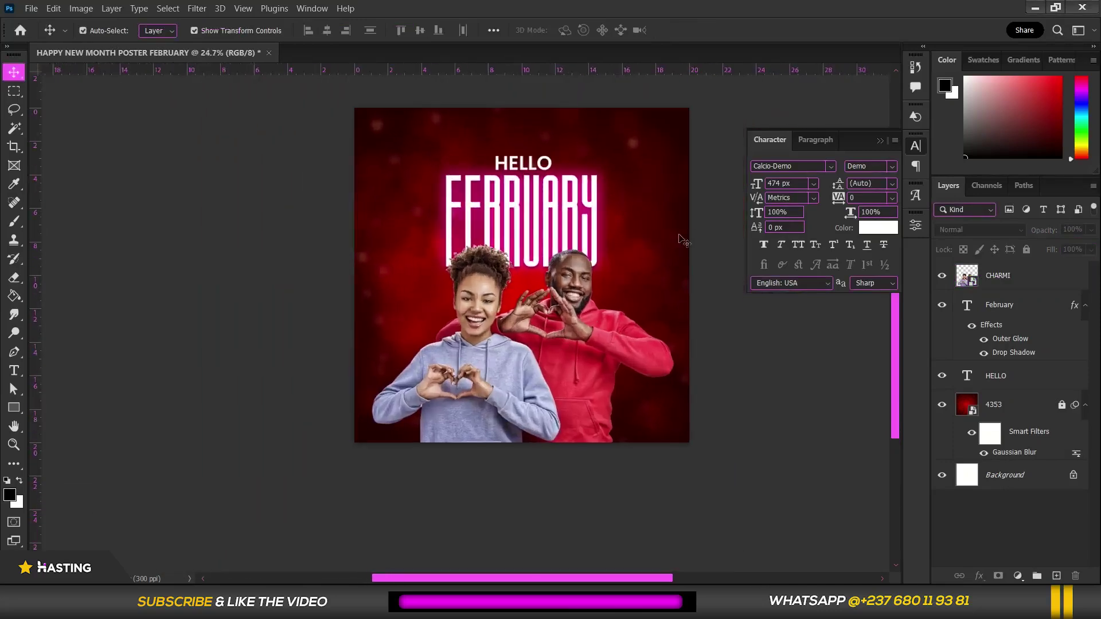
pyautogui.click(1024, 405)
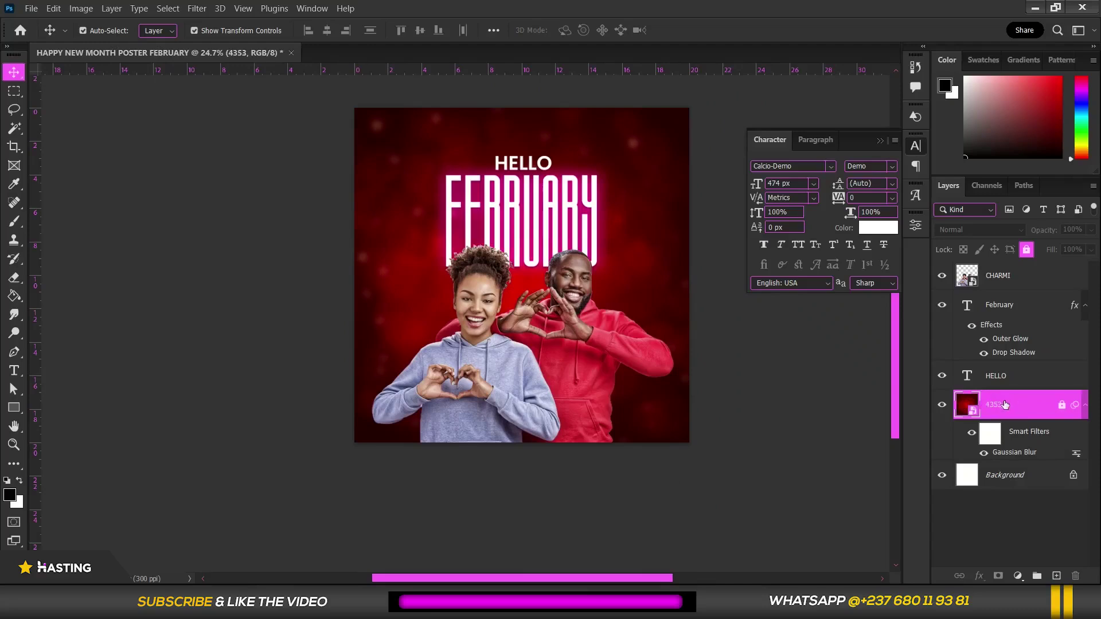
pyautogui.click(1018, 577)
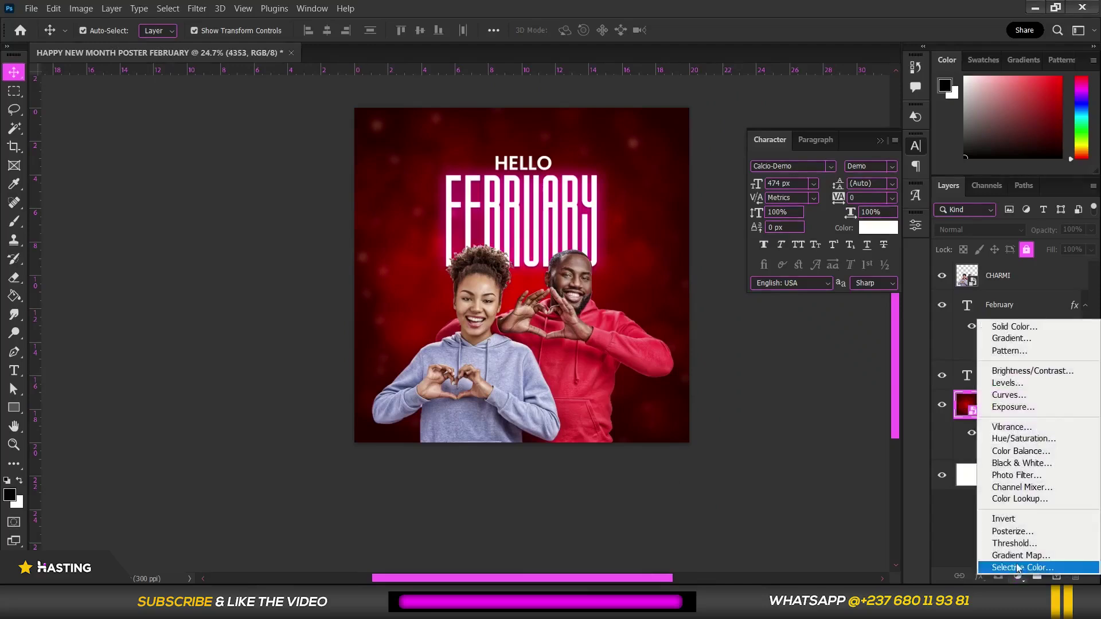
pyautogui.click(1024, 439)
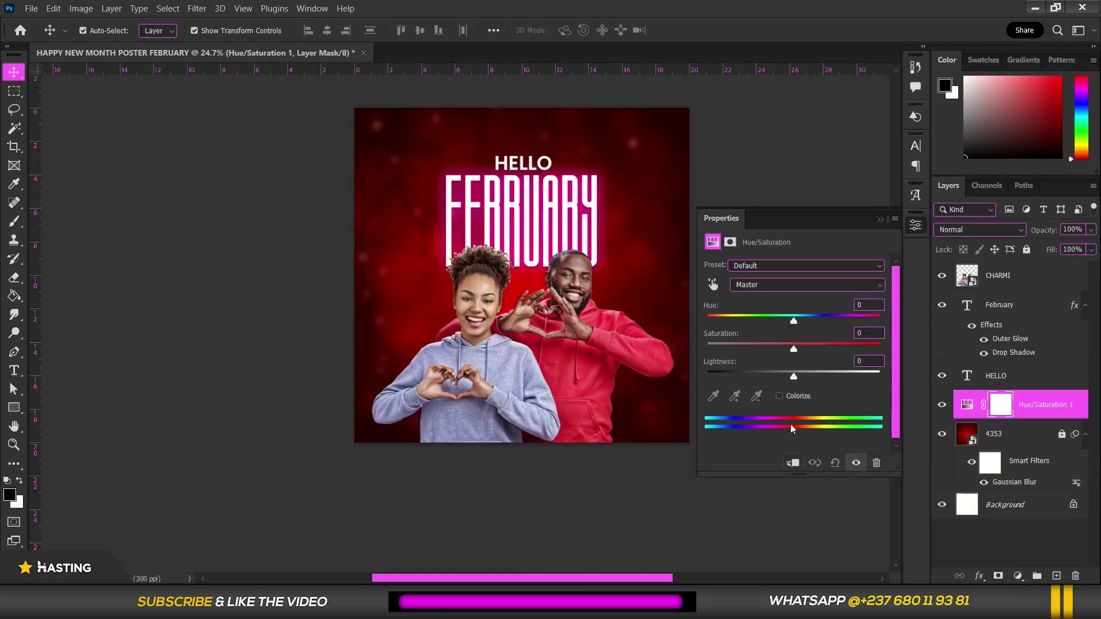
pyautogui.moveTo(797, 321); pyautogui.dragTo(767, 328)
pyautogui.scroll(3, 532, 162)
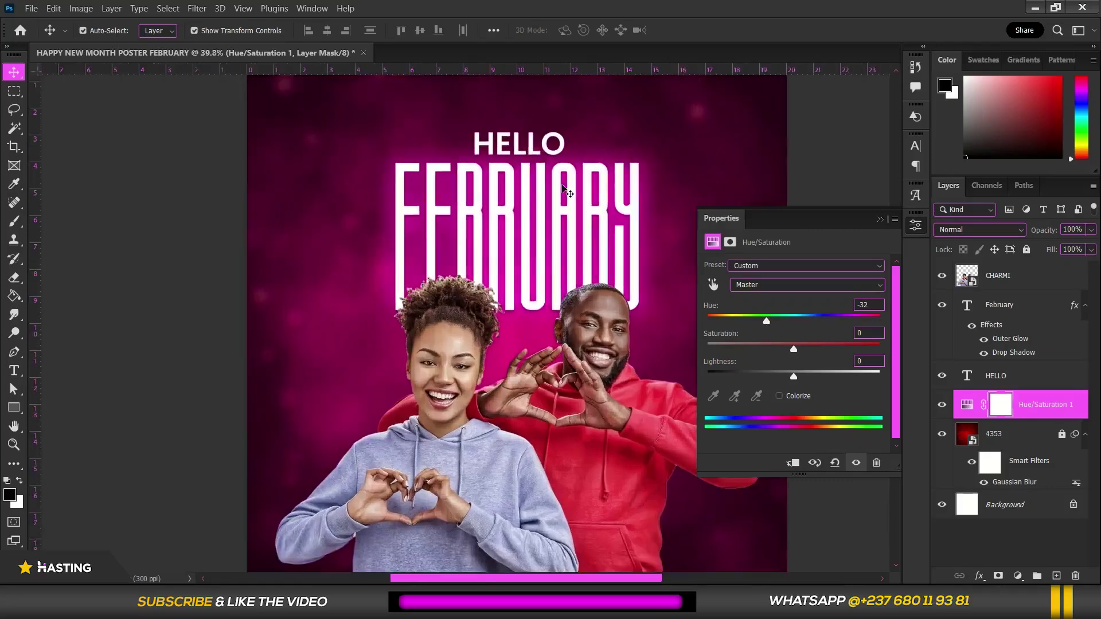
# Compare the background with and without the Hue/Saturation adjustment and fine-tune its Hue to -33.
pyautogui.click(943, 404)
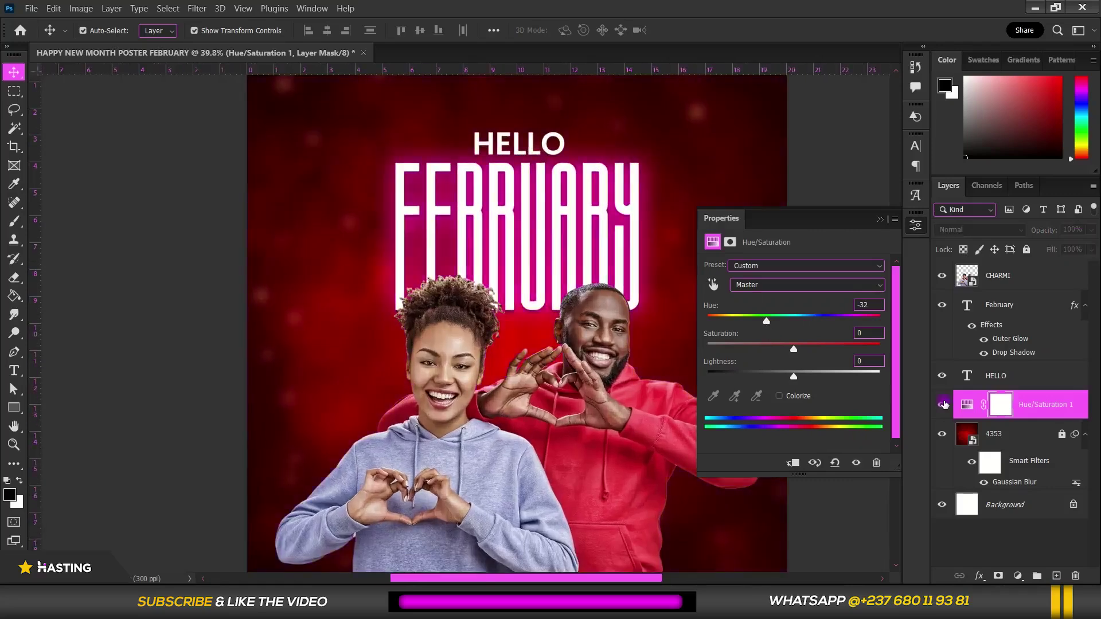
pyautogui.click(944, 404)
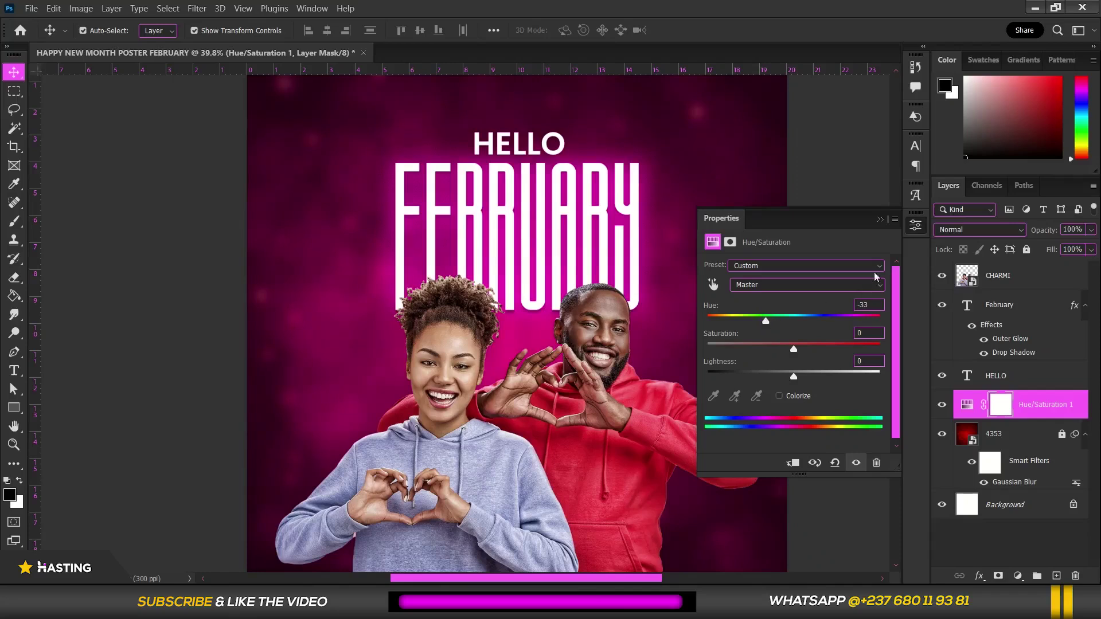
pyautogui.click(880, 219)
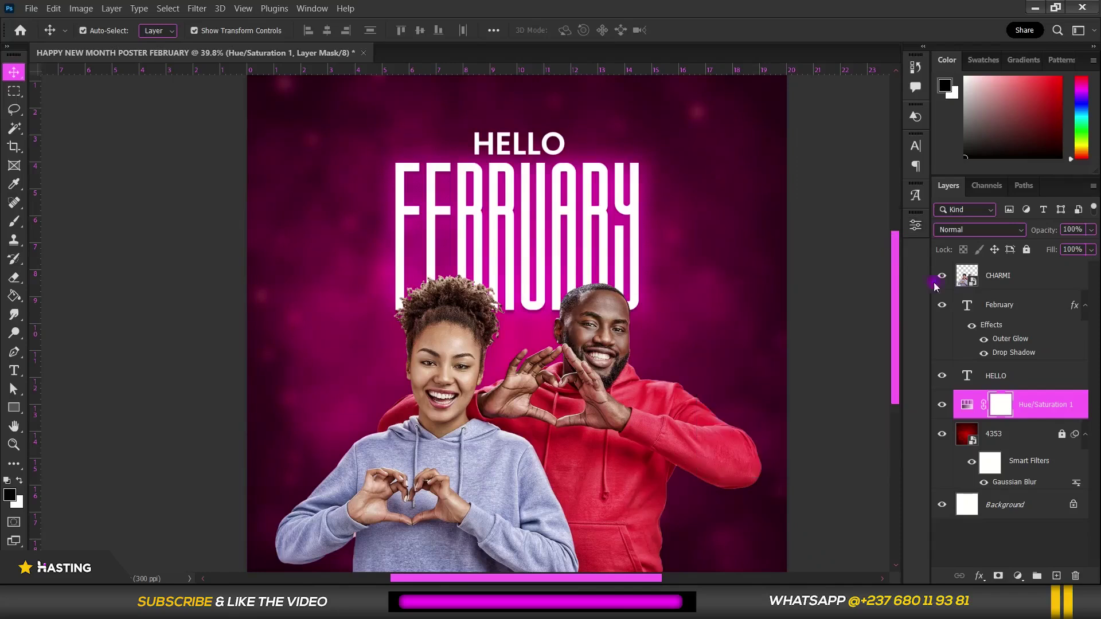
# Lock the Hue/Saturation adjustment layer and deselect it.
pyautogui.click(1026, 250)
pyautogui.scroll(-3, 745, 290)
pyautogui.click(780, 300)
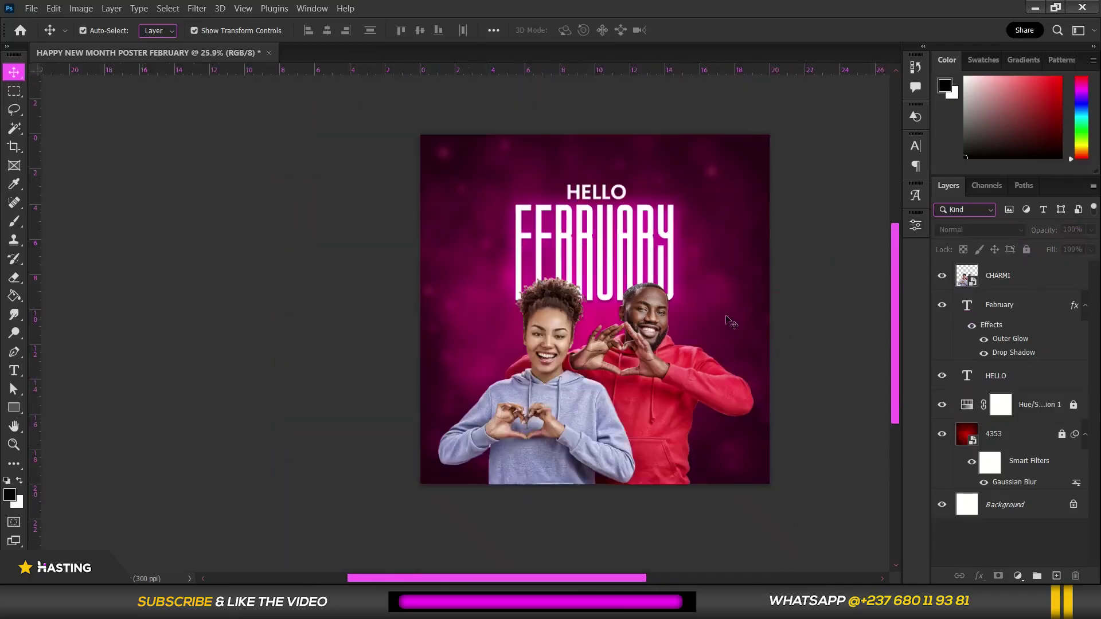
# Examine the couple cutout, the title and the background at close range and at full poster view.
pyautogui.scroll(2, 740, 313)
pyautogui.scroll(2, 577, 221)
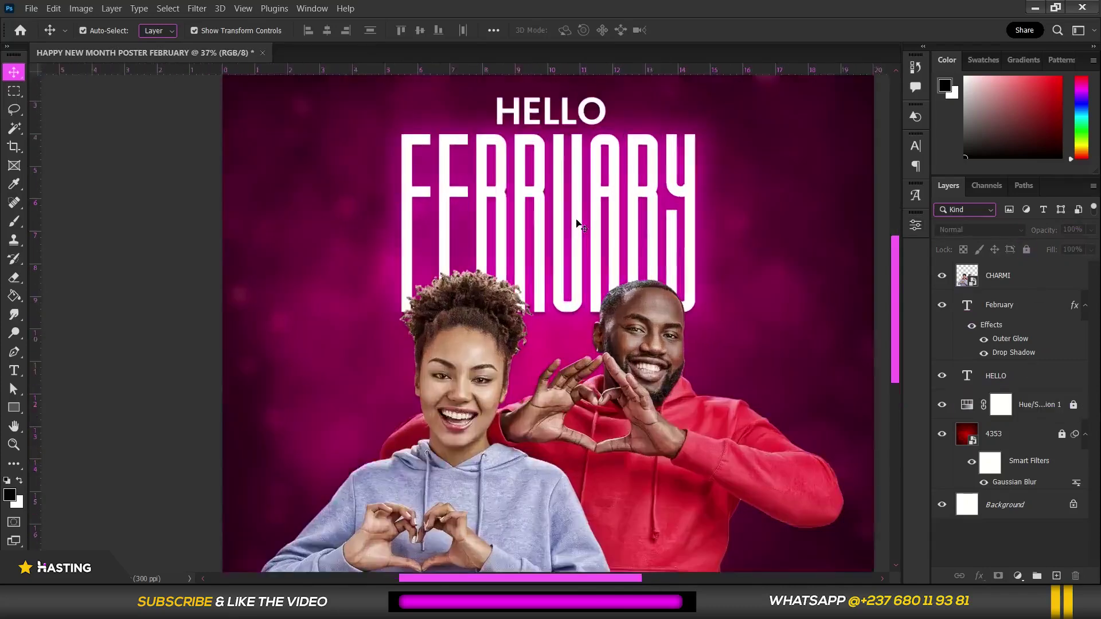
pyautogui.scroll(-3, 577, 221)
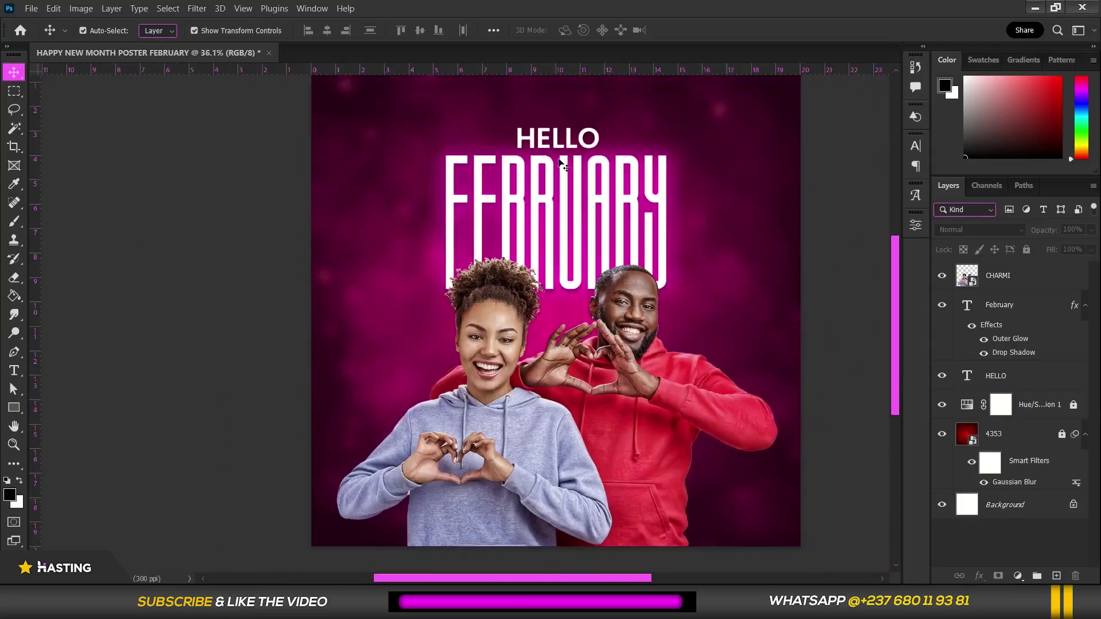
pyautogui.scroll(-1, 568, 158)
pyautogui.scroll(1, 577, 141)
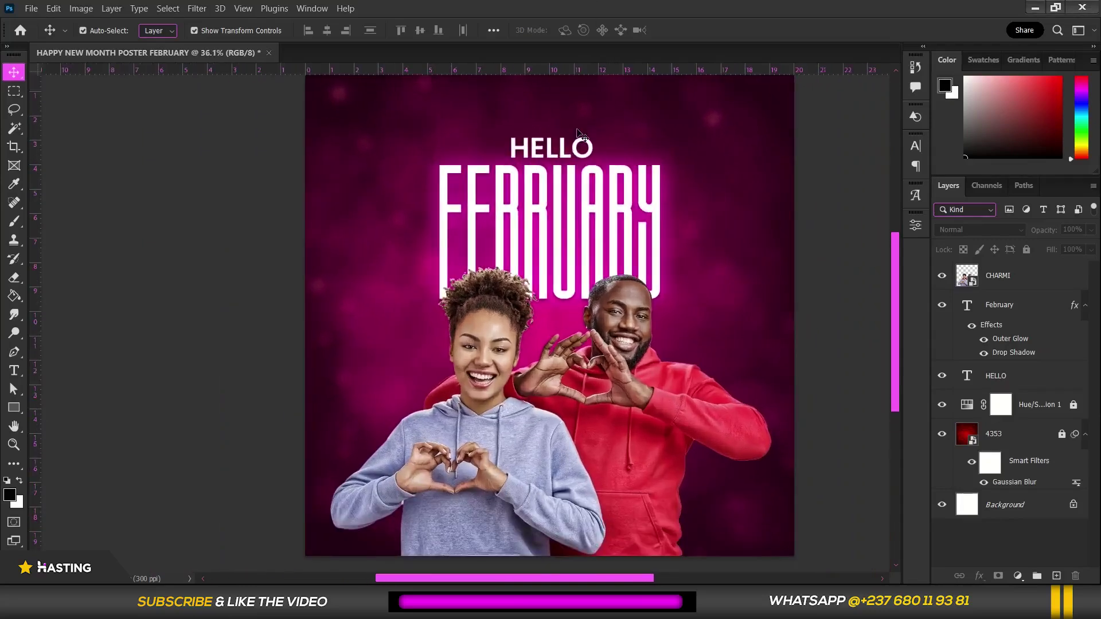
pyautogui.scroll(-2, 579, 138)
pyautogui.scroll(3, 591, 369)
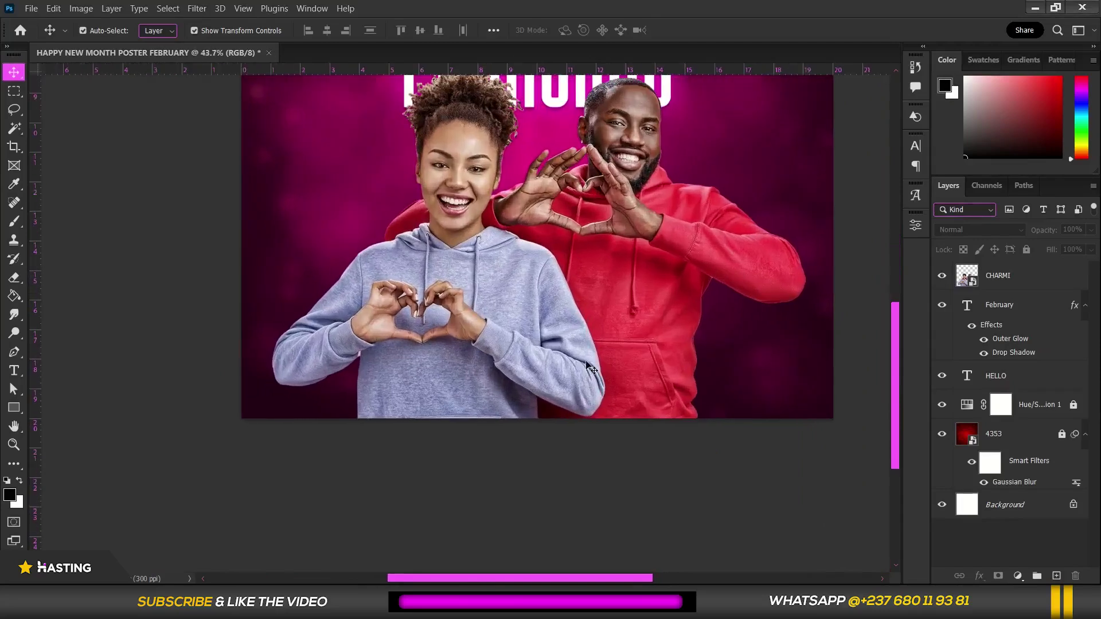
pyautogui.scroll(-2, 586, 347)
pyautogui.moveTo(589, 305); pyautogui.dragTo(591, 300)
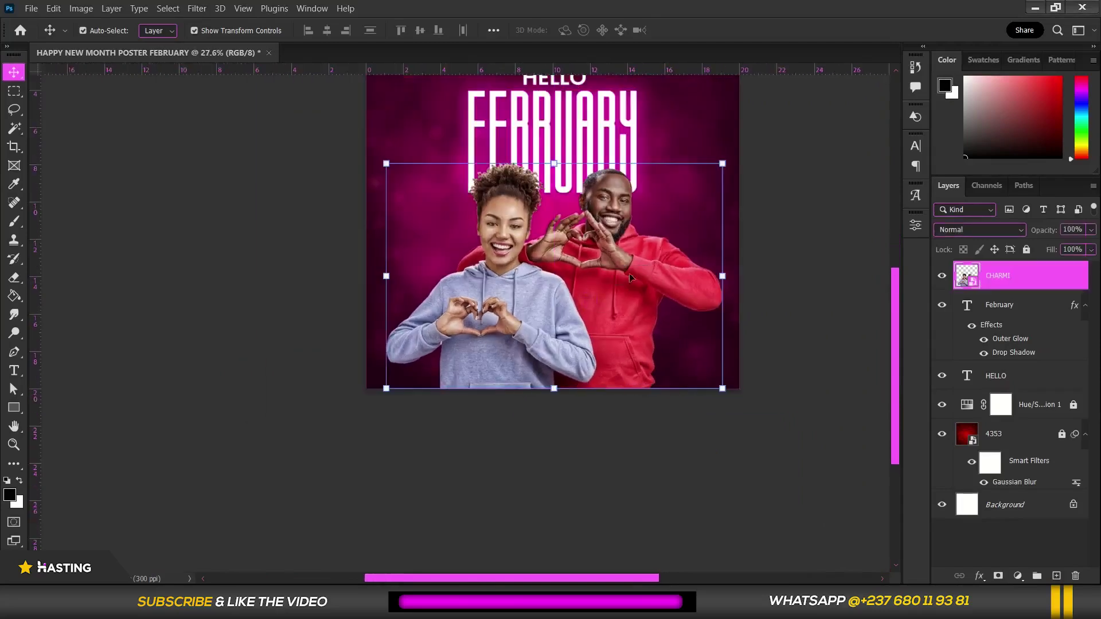
pyautogui.click(773, 229)
pyautogui.scroll(2, 648, 281)
pyautogui.scroll(3, 596, 370)
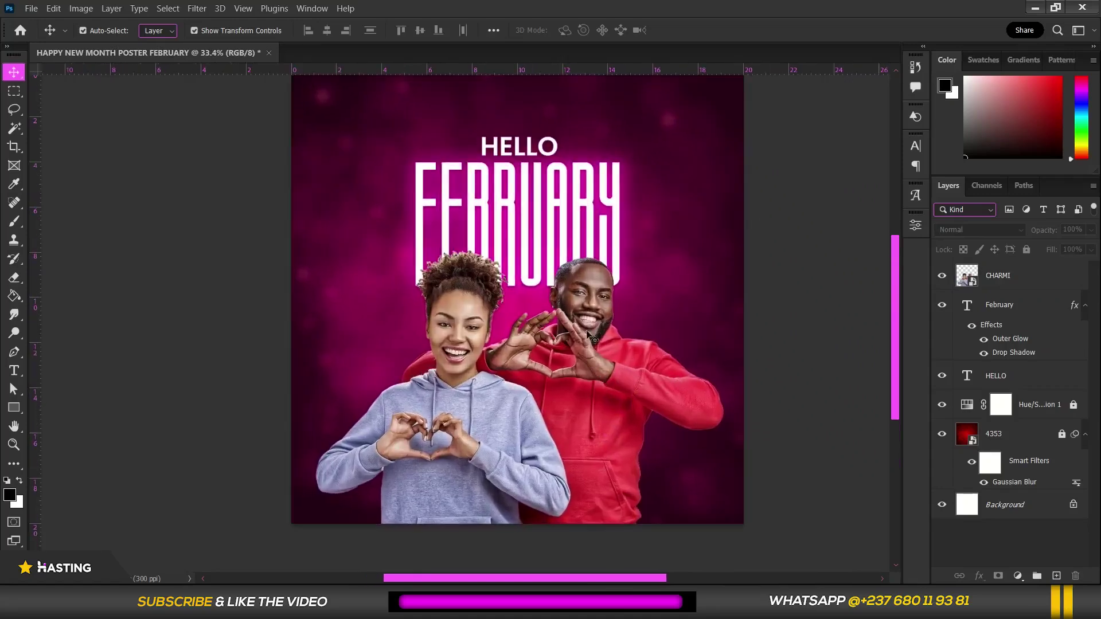
# Change the color of the workspace area surrounding the canvas to Black.
pyautogui.rightClick(763, 223)
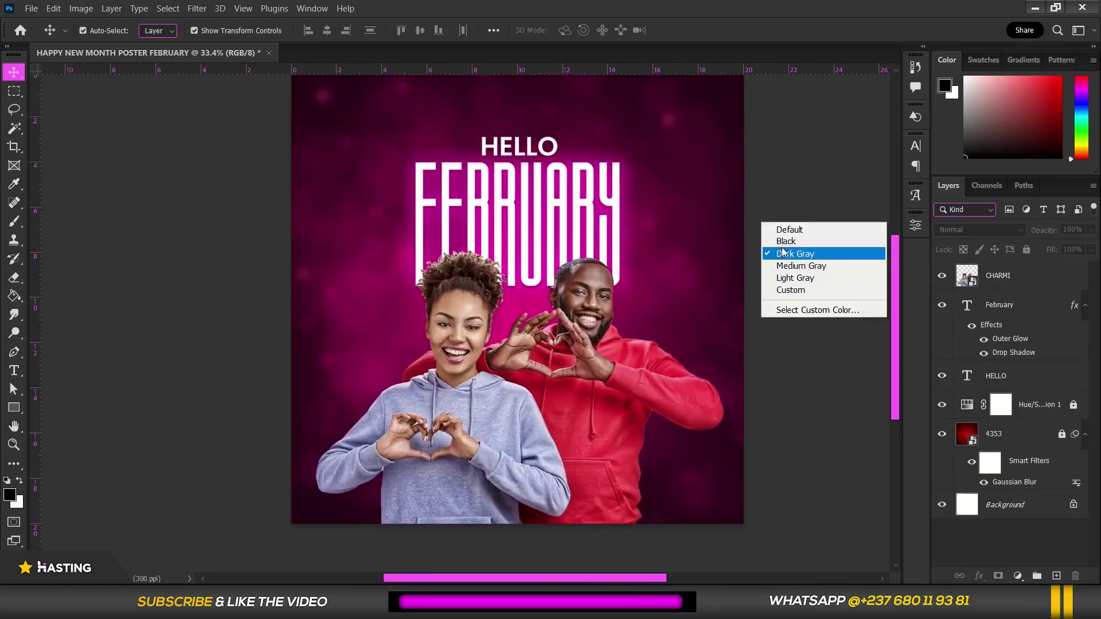
pyautogui.click(785, 242)
pyautogui.scroll(-1, 786, 248)
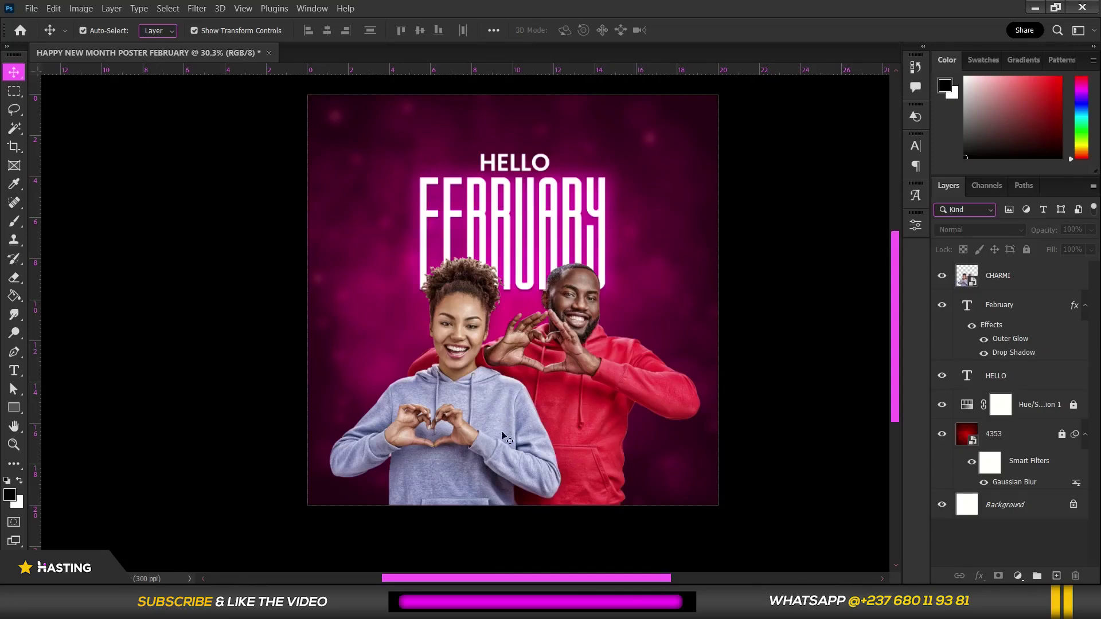
pyautogui.scroll(1, 565, 487)
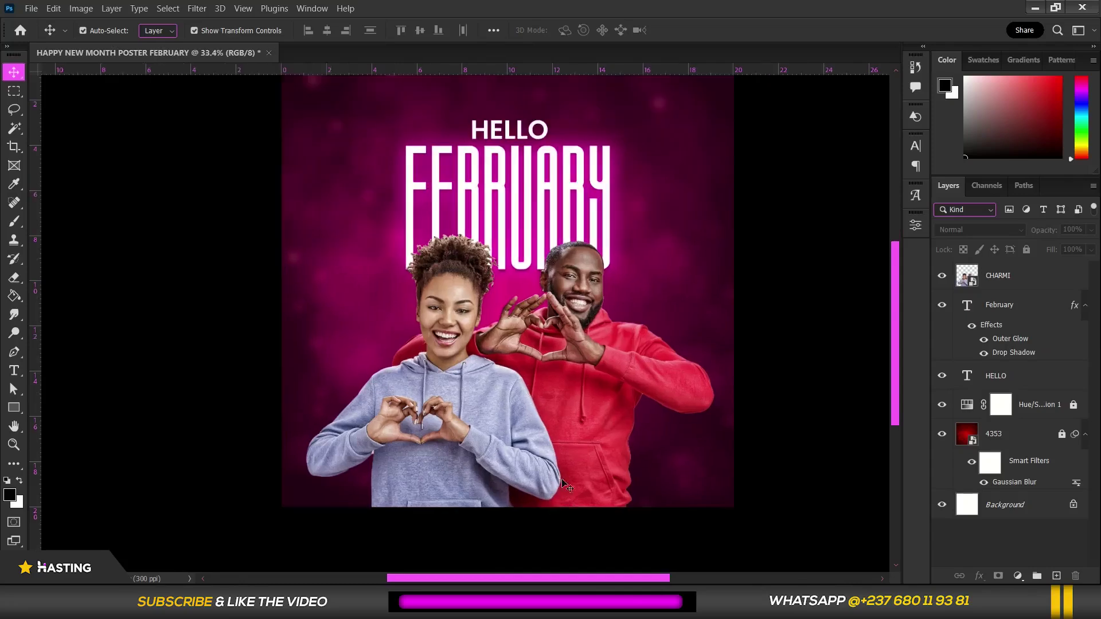
# Add the white text "Hello" in the Better Grade font at 474 px and place it above the FEBRUARY title.
pyautogui.click(14, 369)
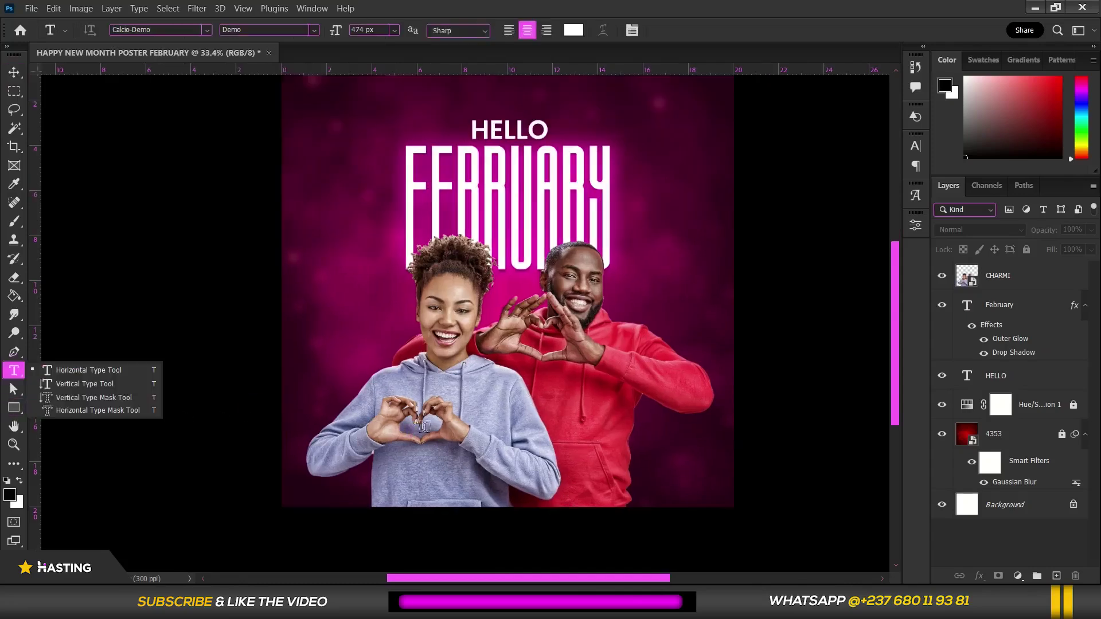
pyautogui.click(467, 393)
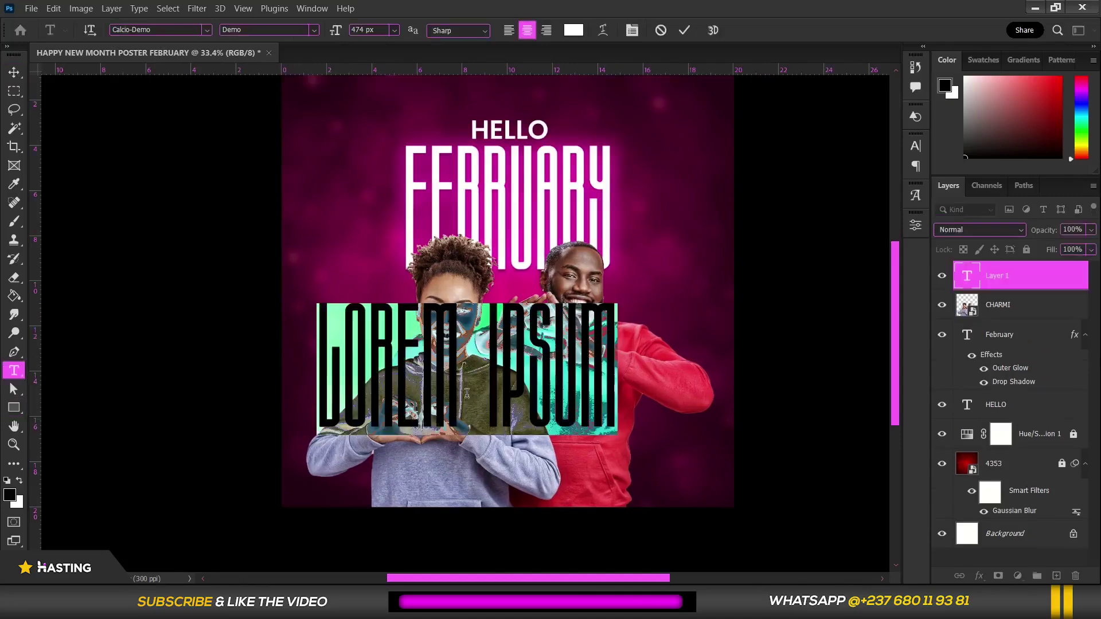
pyautogui.click(632, 33)
pyautogui.click(835, 167)
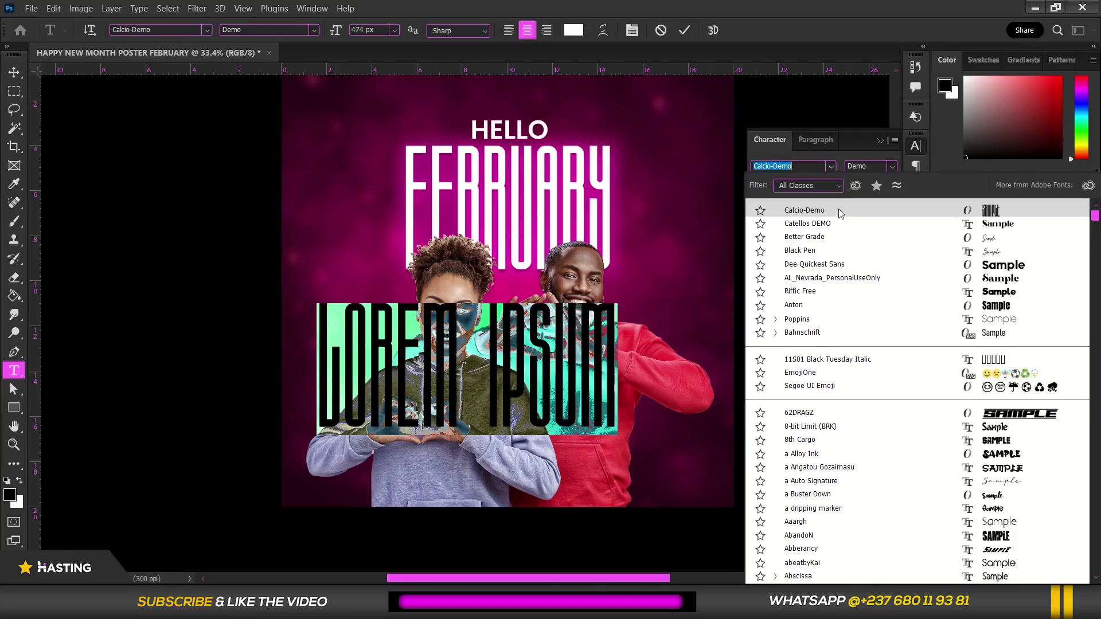
pyautogui.click(839, 239)
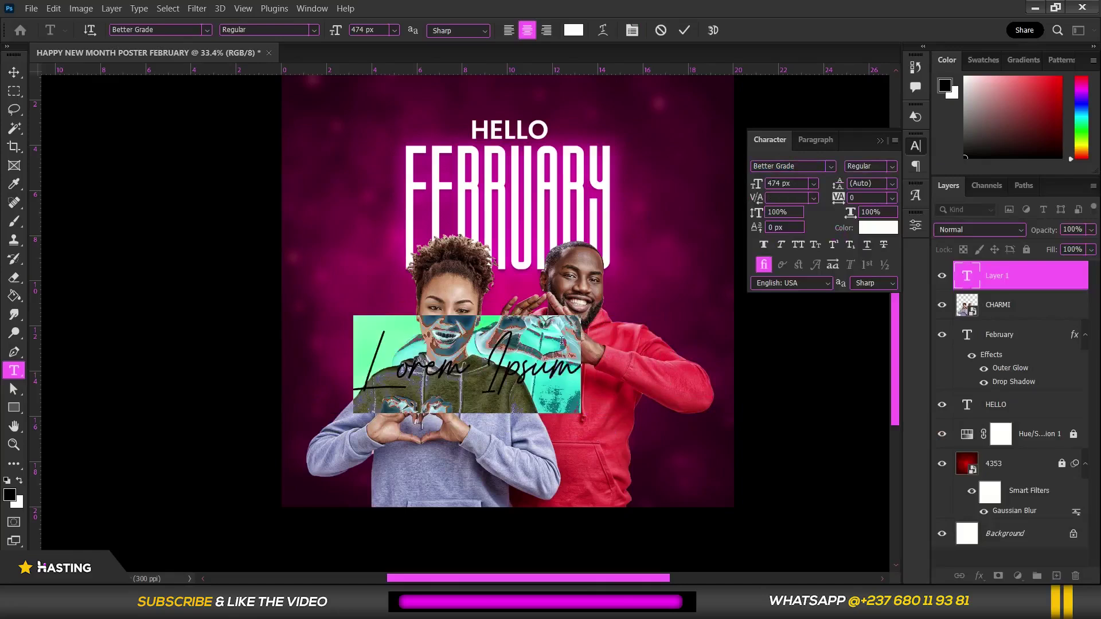
pyautogui.write('Hello')
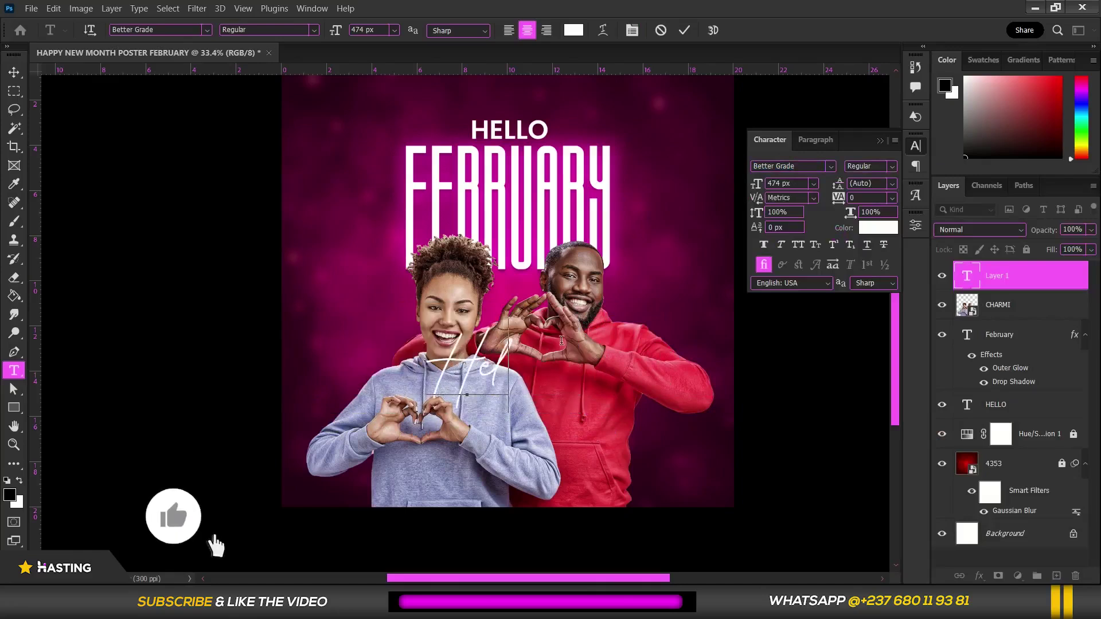
pyautogui.moveTo(517, 459); pyautogui.dragTo(501, 182)
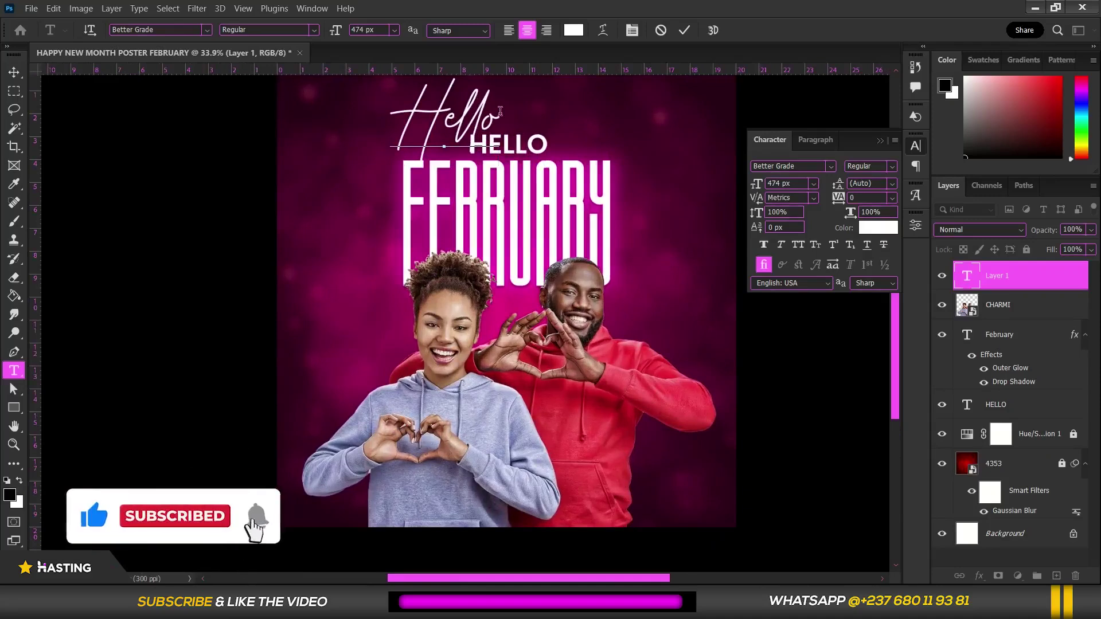
# Reduce the script Hello text to 428 px, compare other fonts, keep Better Grade, and commit the text.
pyautogui.hotkey('ctrl', 'a')
pyautogui.moveTo(757, 184); pyautogui.dragTo(729, 191)
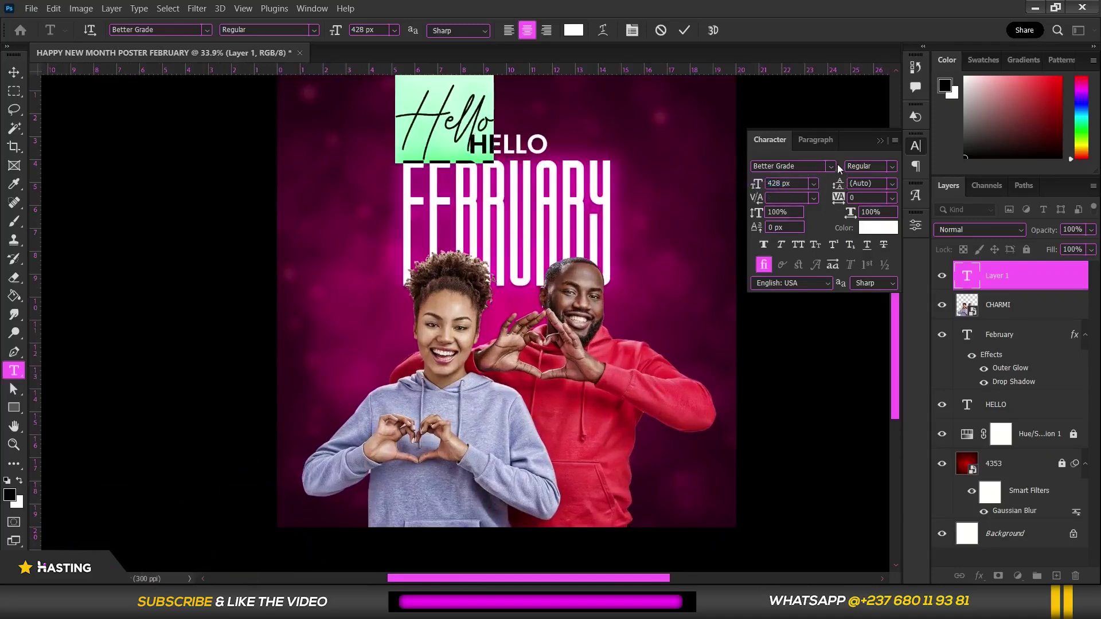
pyautogui.click(833, 166)
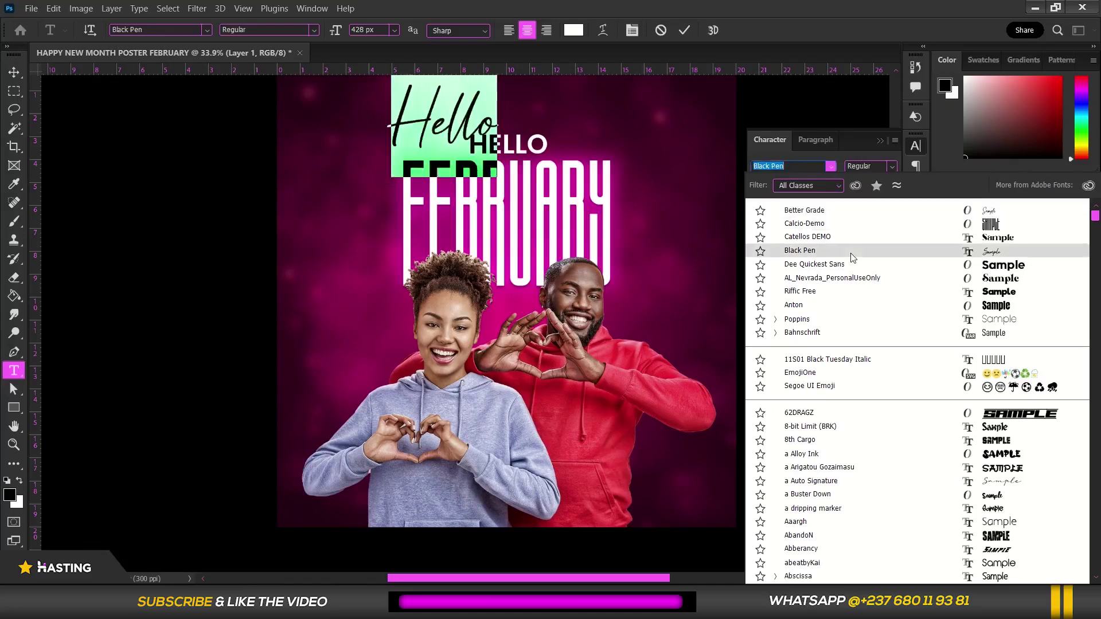
pyautogui.click(855, 210)
pyautogui.click(683, 30)
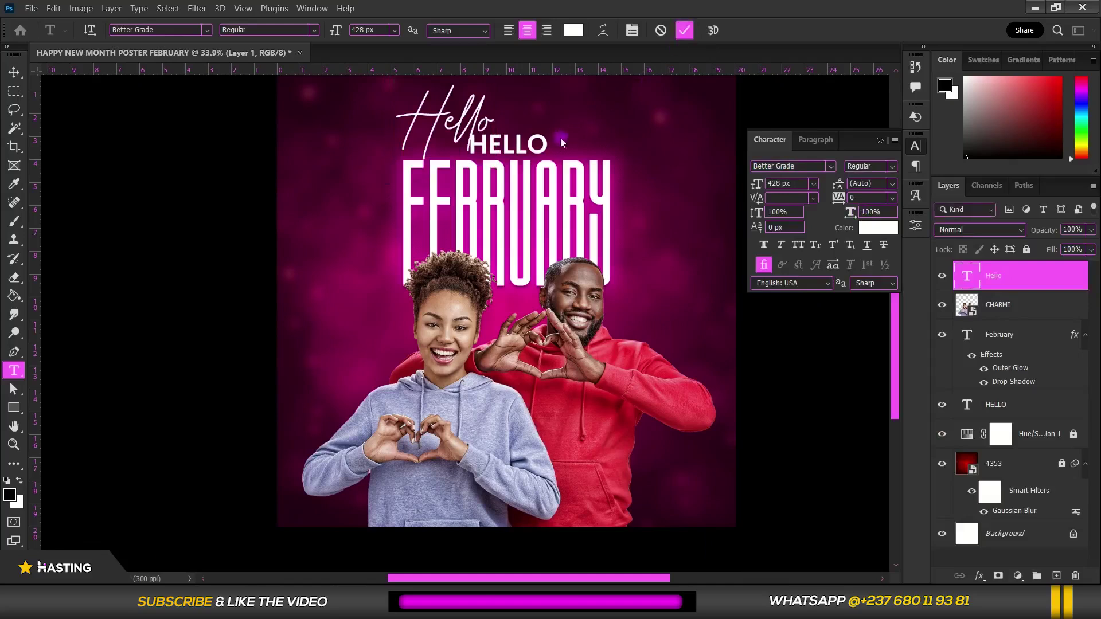
# Hide the old HELLO layer and center the script Hello above the FEBRUARY title.
pyautogui.click(24, 75)
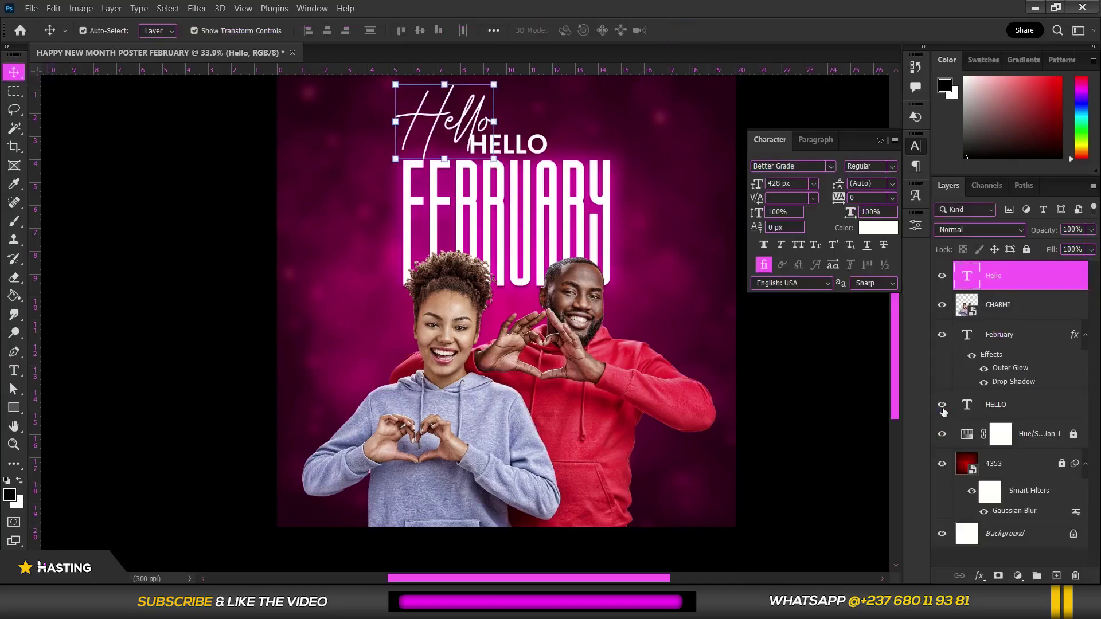
pyautogui.click(942, 405)
pyautogui.moveTo(481, 124); pyautogui.dragTo(545, 133)
pyautogui.scroll(-2, 545, 133)
pyautogui.click(676, 155)
pyautogui.scroll(3, 555, 135)
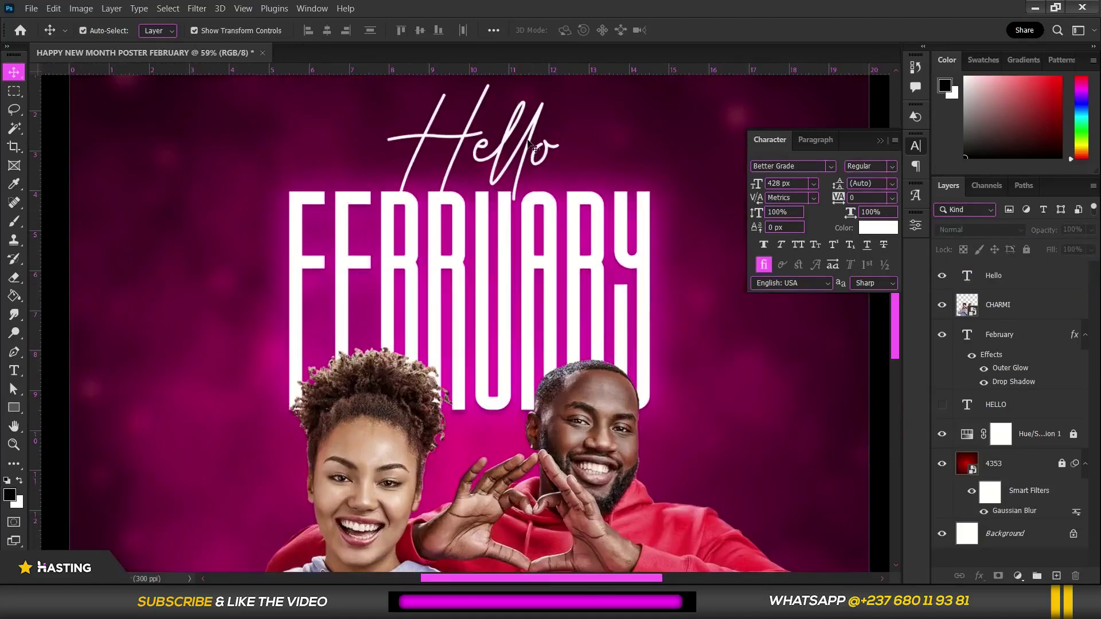
# Nudge the script Hello slightly closer to the FEBRUARY title, check the composition, and deselect it.
pyautogui.moveTo(529, 142); pyautogui.dragTo(528, 145)
pyautogui.scroll(-2, 528, 145)
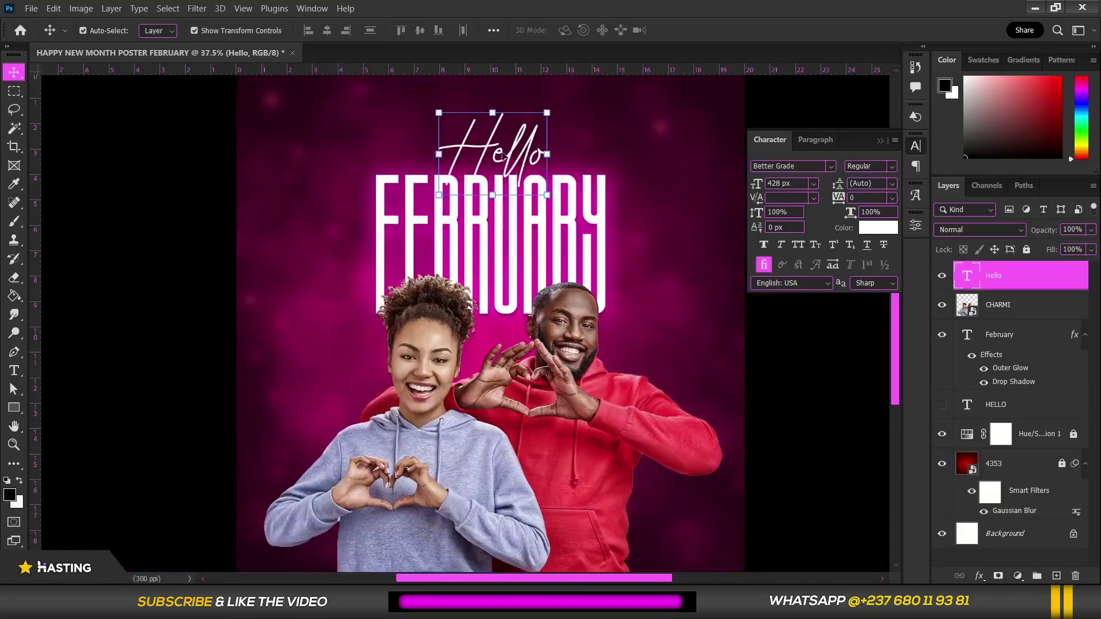
pyautogui.scroll(1, 529, 143)
pyautogui.scroll(-3, 489, 177)
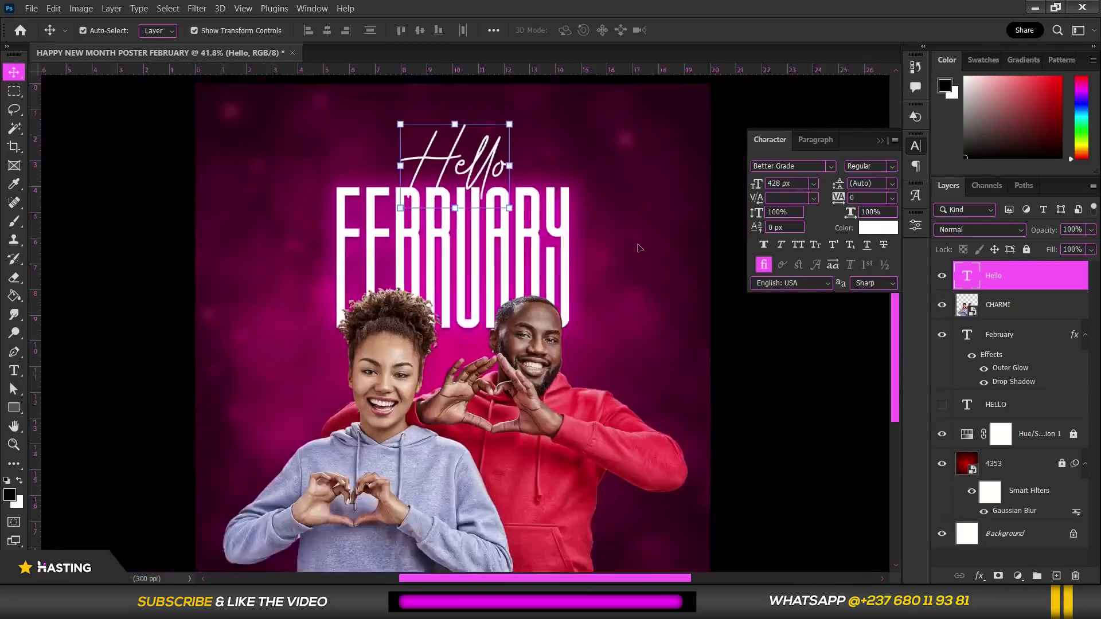
pyautogui.click(484, 229)
pyautogui.scroll(3, 450, 315)
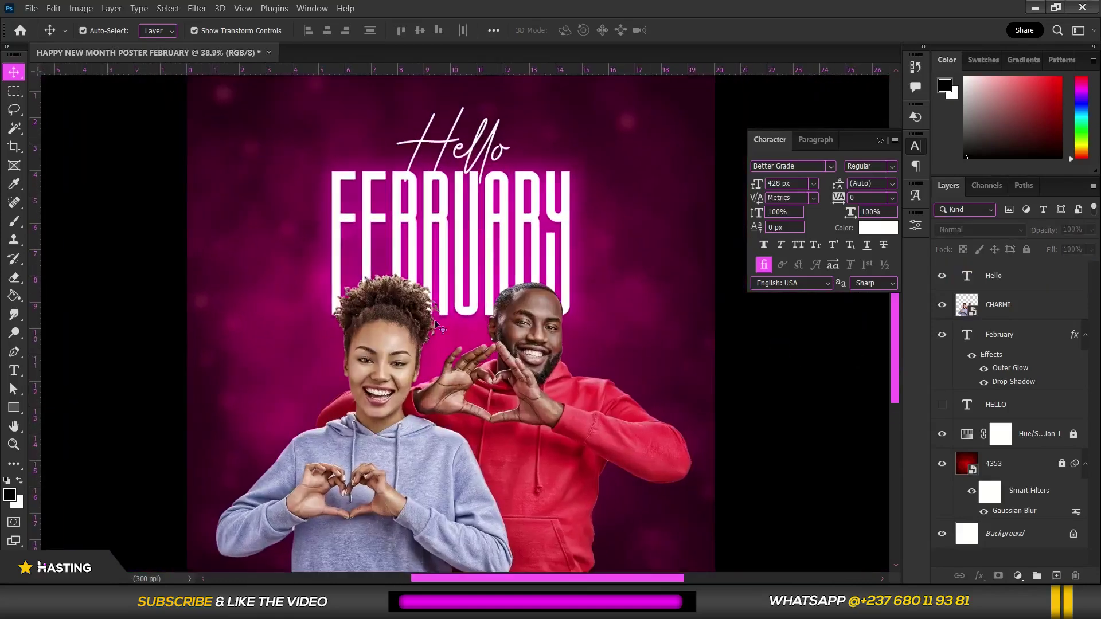
pyautogui.scroll(1, 453, 421)
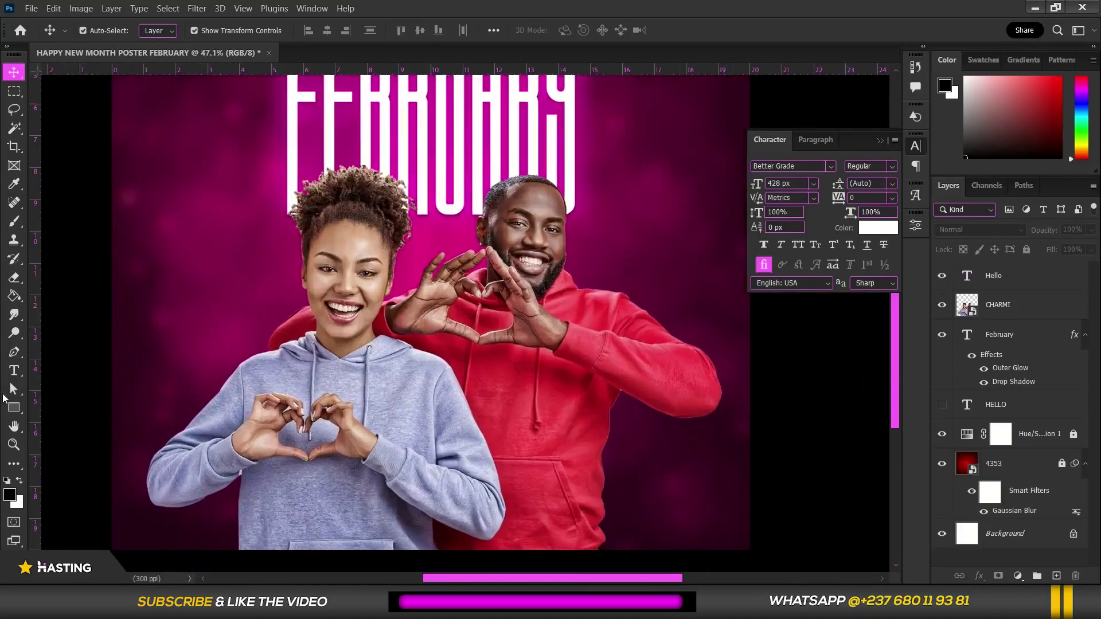
pyautogui.click(14, 408)
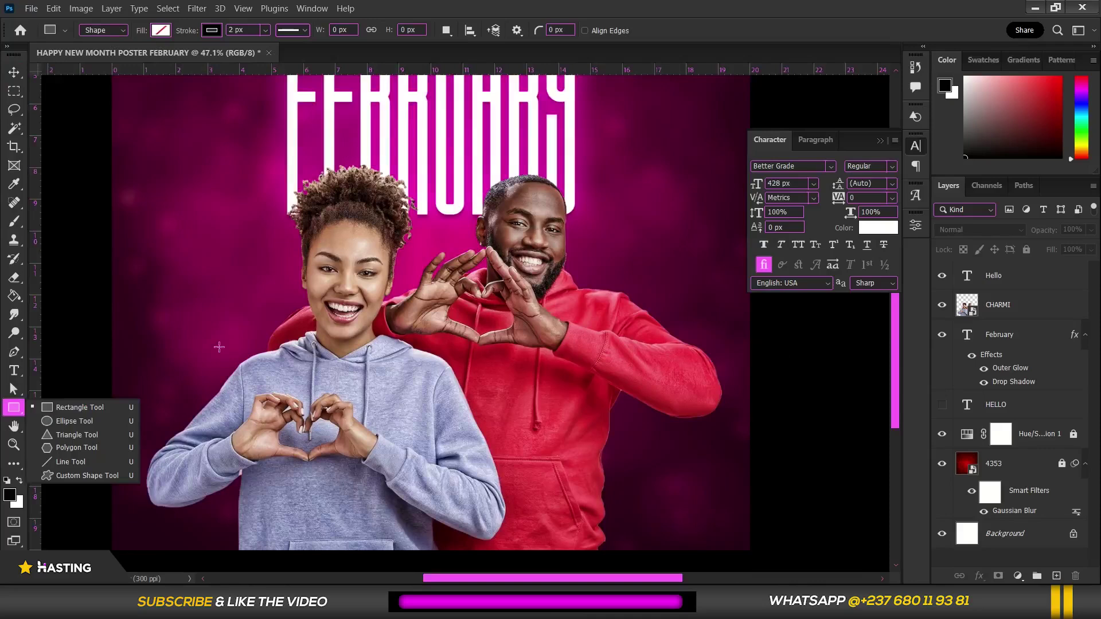
pyautogui.scroll(-2, 195, 347)
pyautogui.click(344, 471)
pyautogui.scroll(1, 348, 474)
pyautogui.scroll(1, 349, 469)
pyautogui.scroll(-2, 348, 469)
pyautogui.scroll(2, 348, 469)
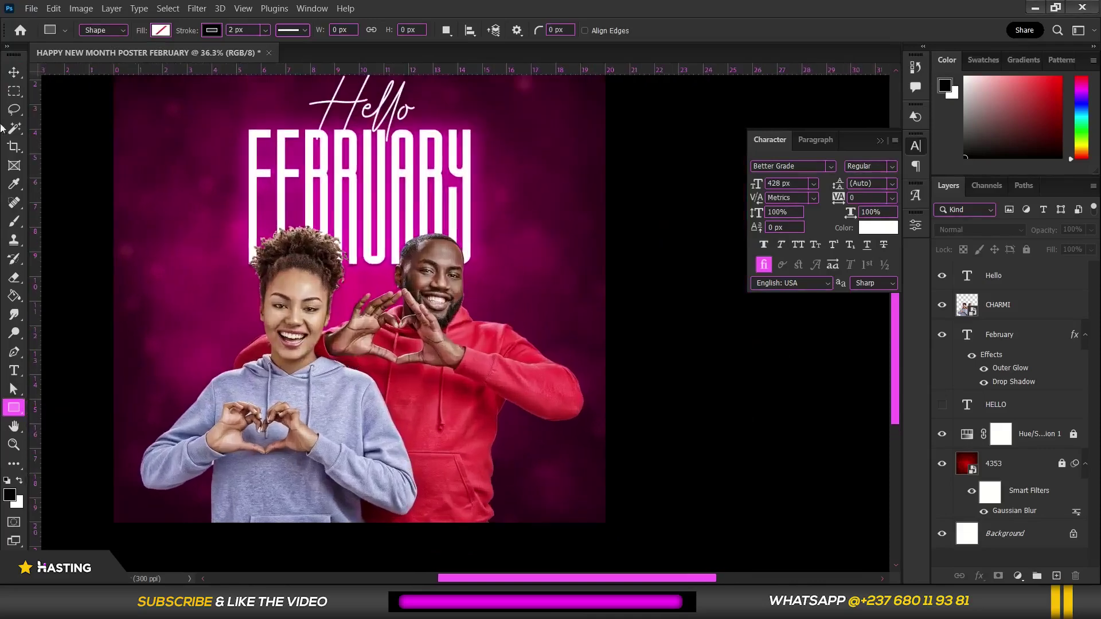
# Move the couple on the CHARMI layer straight up by about 0.64 cm from the poster's bottom edge.
pyautogui.click(14, 72)
pyautogui.scroll(-1, 324, 207)
pyautogui.click(426, 358)
pyautogui.moveTo(425, 359); pyautogui.dragTo(426, 343)
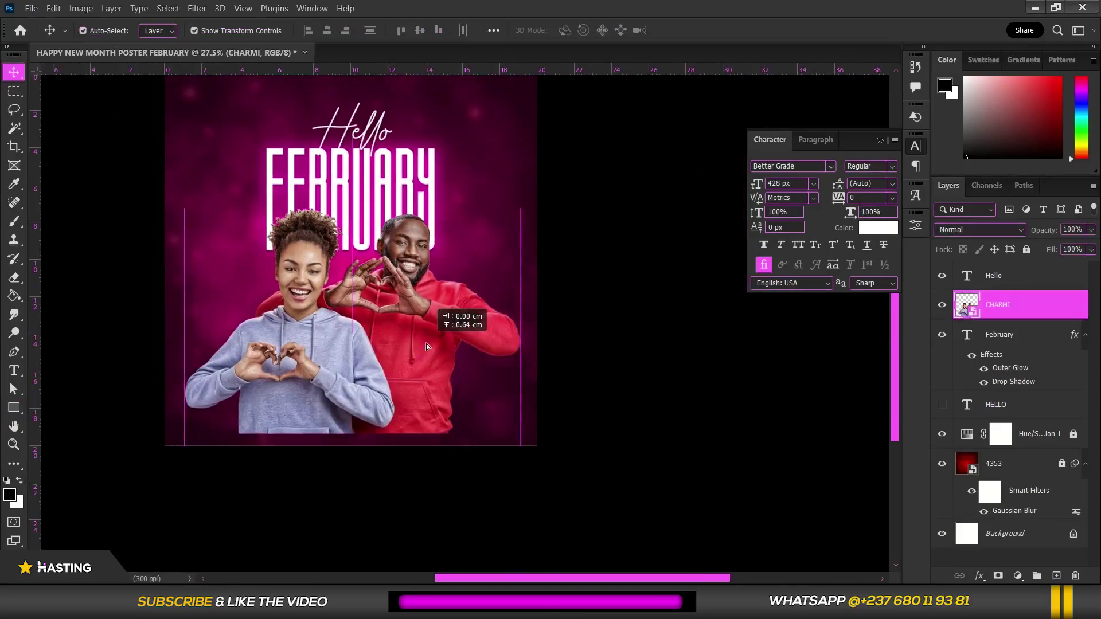
pyautogui.moveTo(426, 343); pyautogui.dragTo(425, 343)
pyautogui.scroll(1, 417, 317)
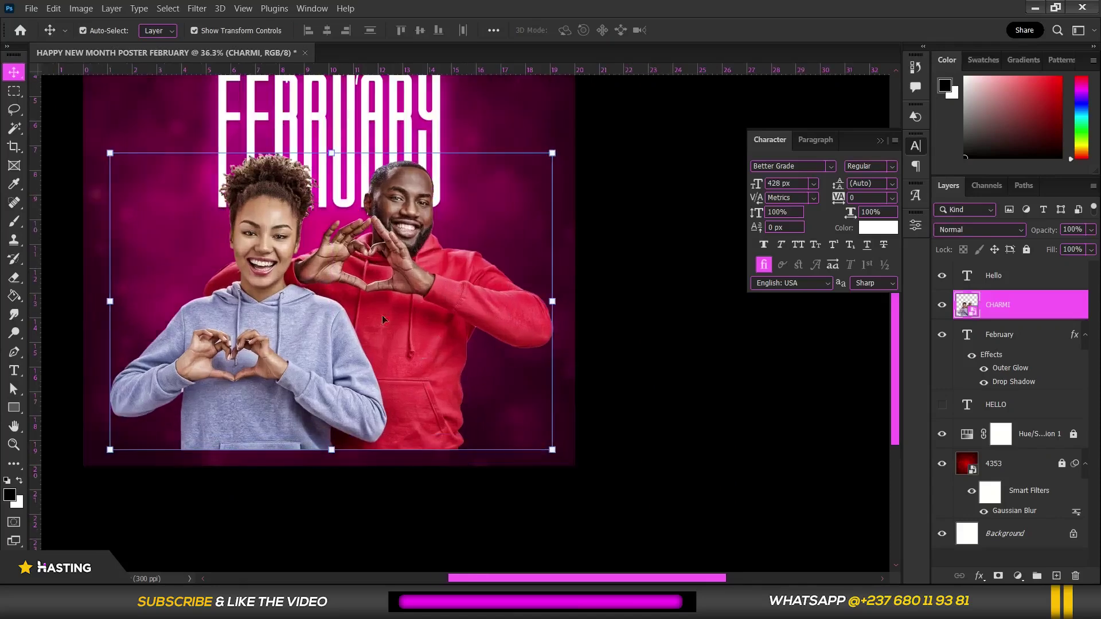
# Draw a rectangle about 998 by 142 px across the couple's chests and fully round its ends with a 0.6 cm radius.
pyautogui.click(14, 408)
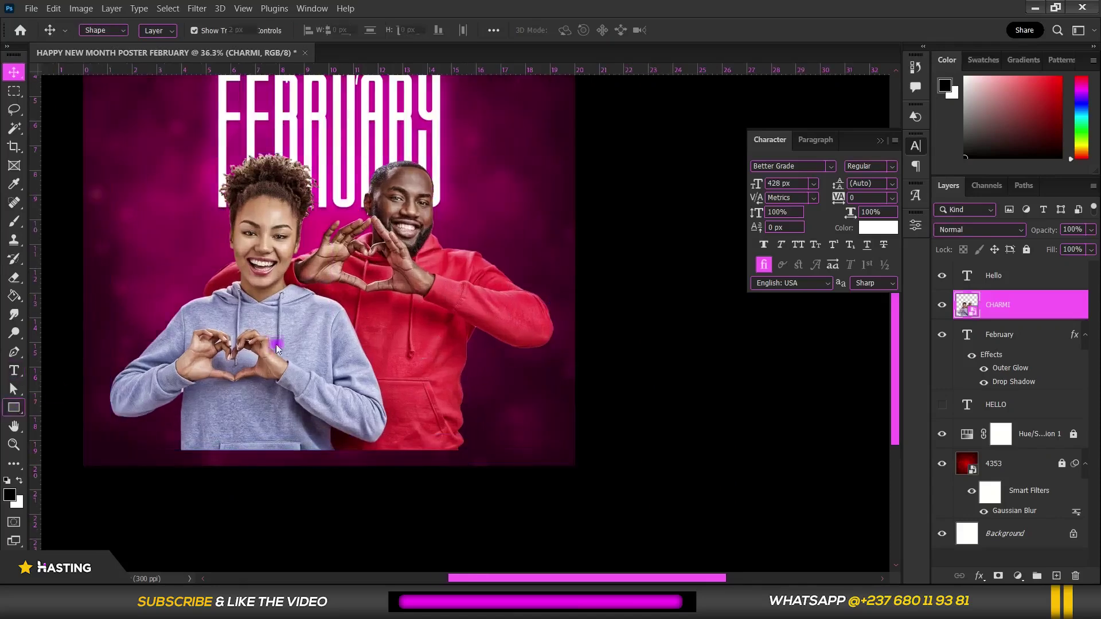
pyautogui.moveTo(231, 305); pyautogui.dragTo(439, 335)
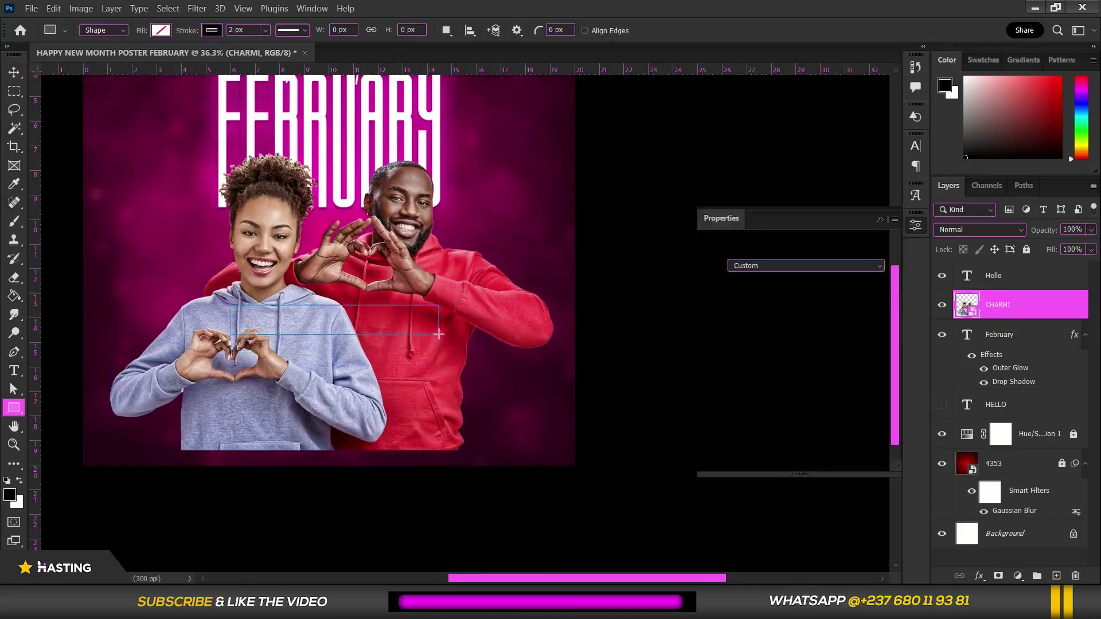
pyautogui.scroll(2, 384, 310)
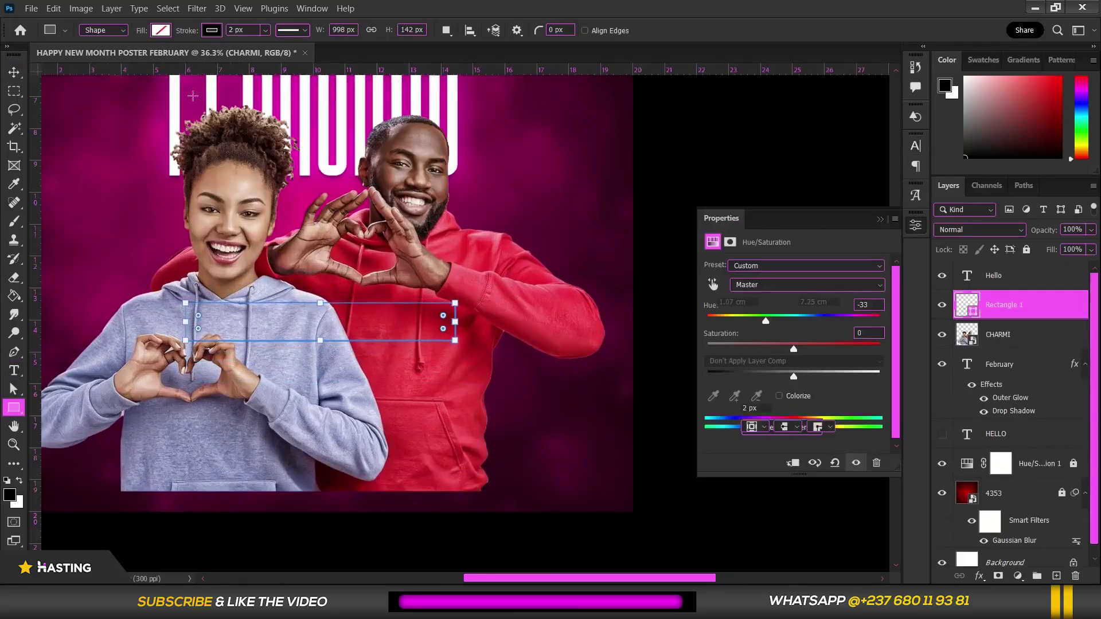
pyautogui.moveTo(178, 313); pyautogui.dragTo(255, 307)
# Remove the rounded rectangle's stroke and fill it with white.
pyautogui.click(212, 31)
pyautogui.click(127, 58)
pyautogui.click(160, 31)
pyautogui.click(98, 106)
pyautogui.press('v')
# Move the white bar to X 5.37 cm, Y 13.31 cm, scale its height to 85.21%, and apply the transform.
pyautogui.scroll(-3, 414, 270)
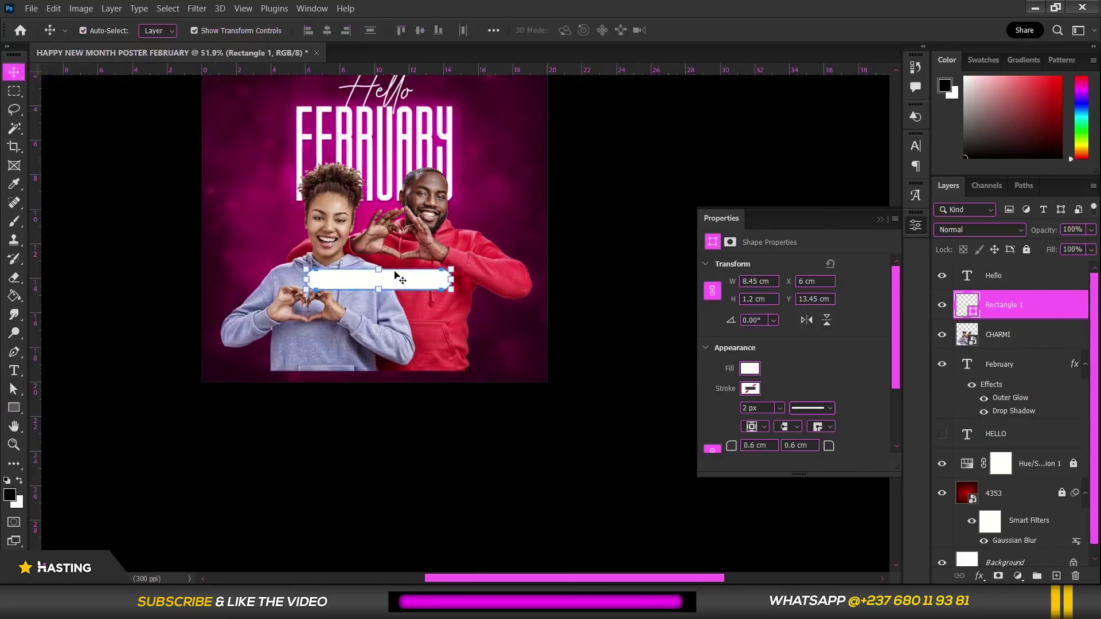
pyautogui.moveTo(409, 268); pyautogui.dragTo(379, 281)
pyautogui.scroll(2, 395, 282)
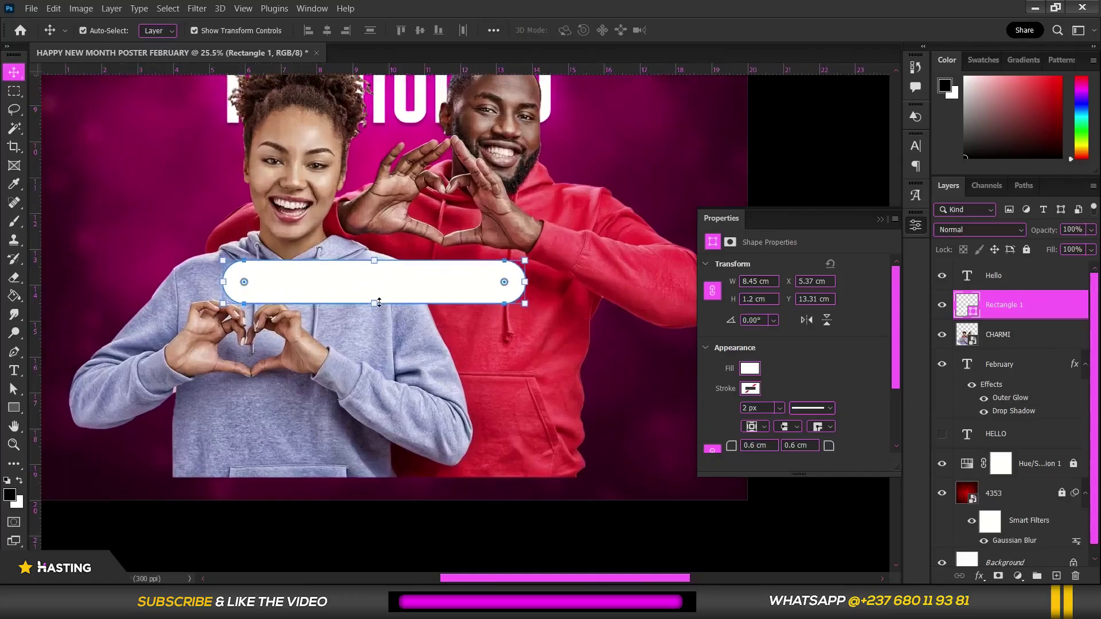
pyautogui.moveTo(379, 303); pyautogui.dragTo(376, 296)
pyautogui.doubleClick(370, 271)
pyautogui.scroll(-2, 360, 277)
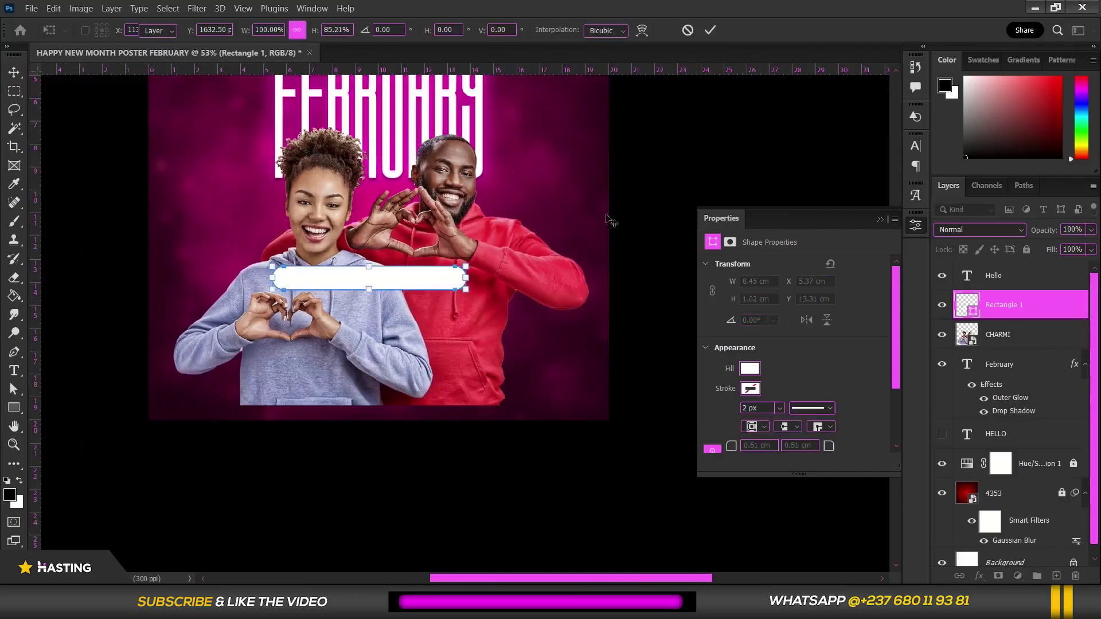
pyautogui.click(647, 173)
# Shift the white bar slightly up to just below the man's heart-shaped hands.
pyautogui.scroll(1, 346, 269)
pyautogui.moveTo(351, 274); pyautogui.dragTo(388, 269)
pyautogui.click(408, 298)
pyautogui.scroll(2, 406, 296)
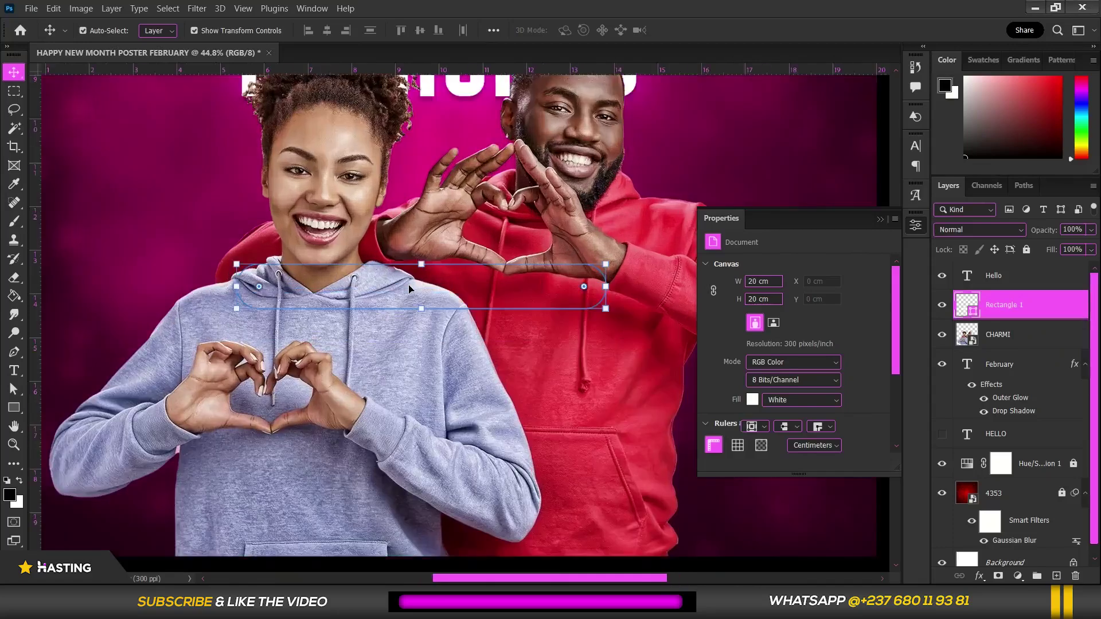
# Start a new text layer just below the white bar and format it in Poppins SemiBold at 78 px.
pyautogui.press('t')
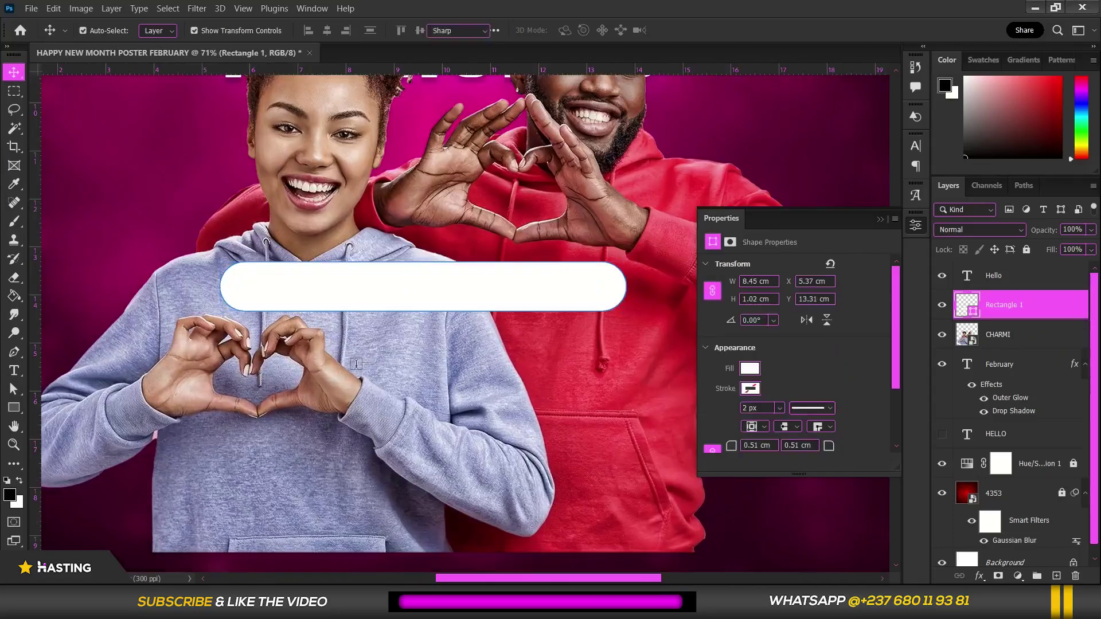
pyautogui.click(359, 368)
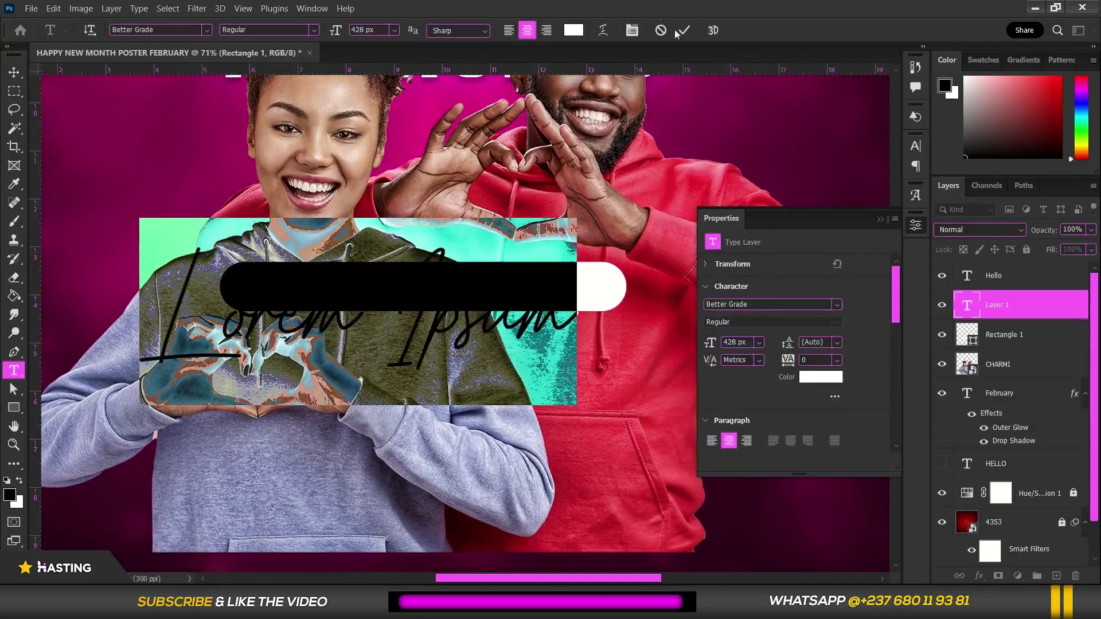
pyautogui.click(630, 29)
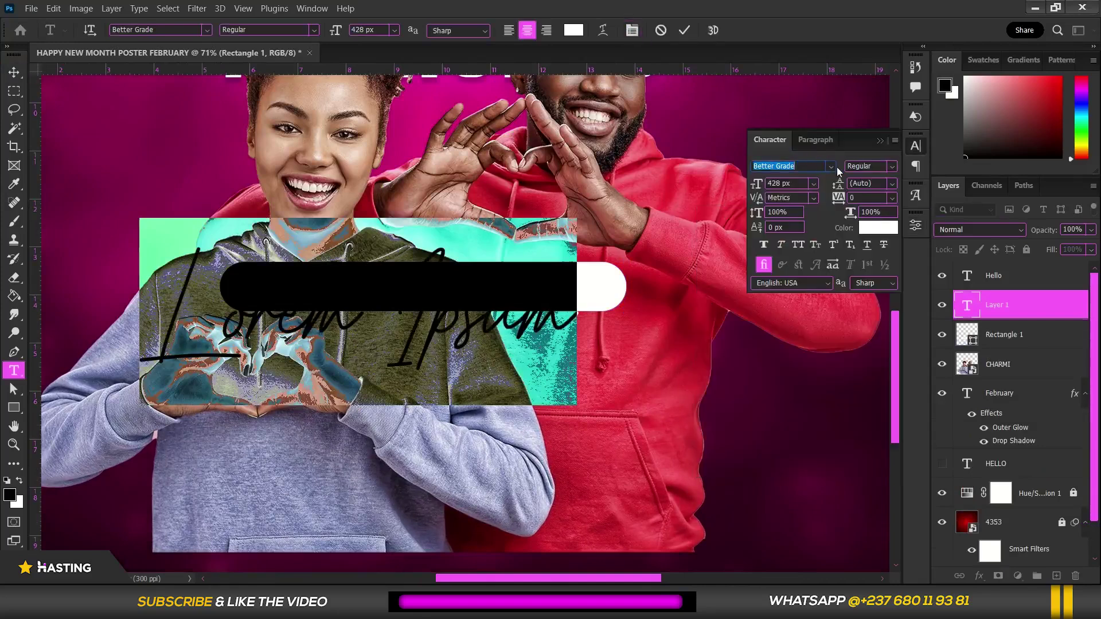
pyautogui.click(831, 167)
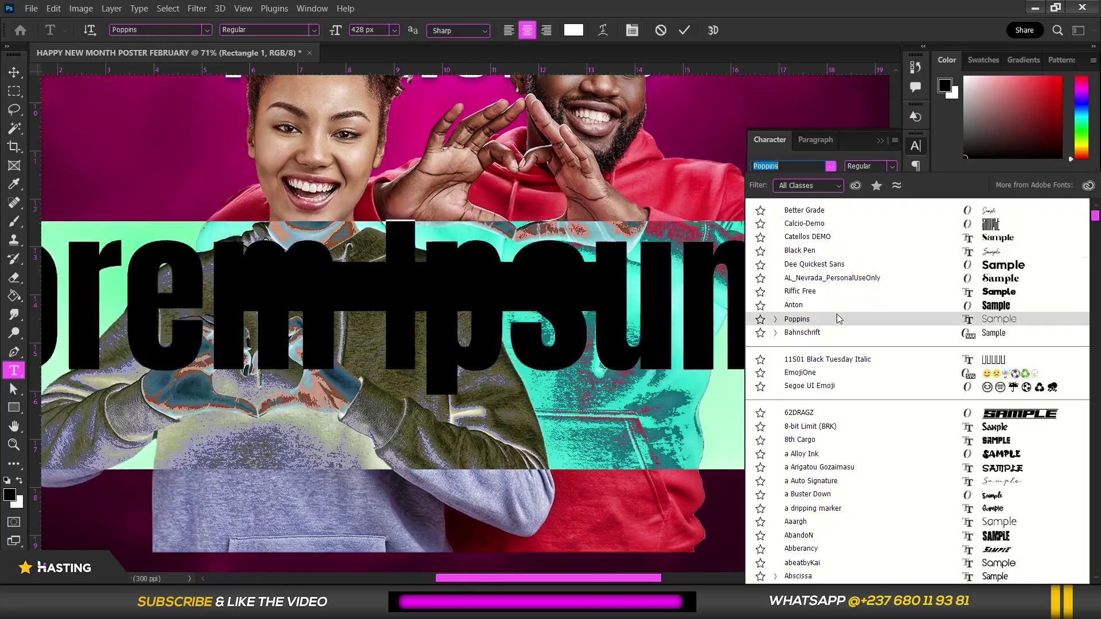
pyautogui.click(838, 318)
pyautogui.click(778, 184)
pyautogui.write('78')
pyautogui.press('Return')
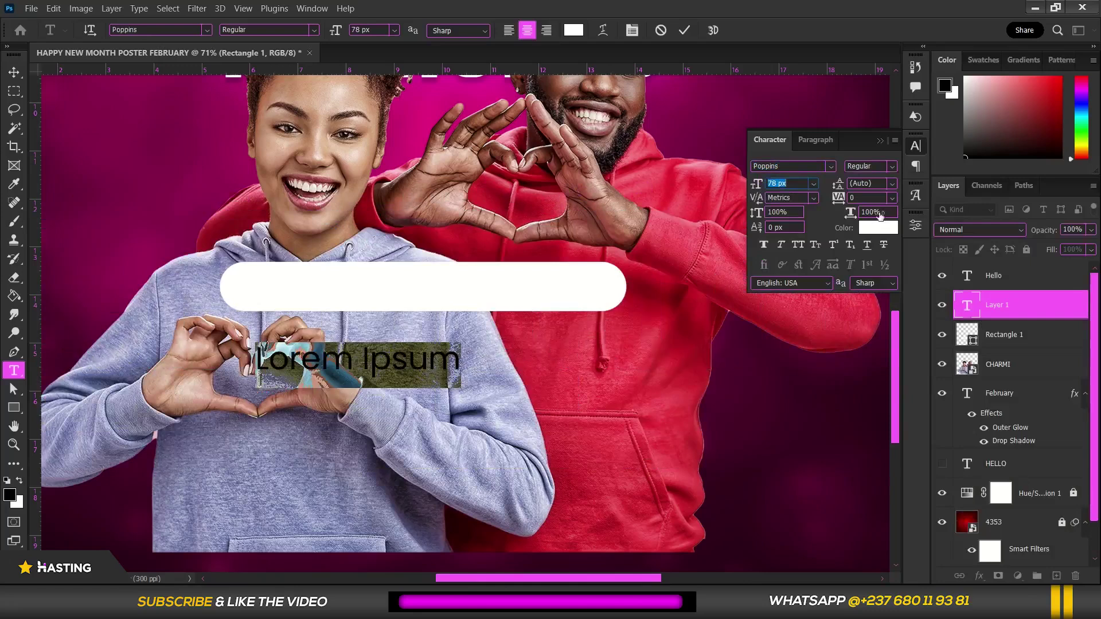
pyautogui.click(894, 167)
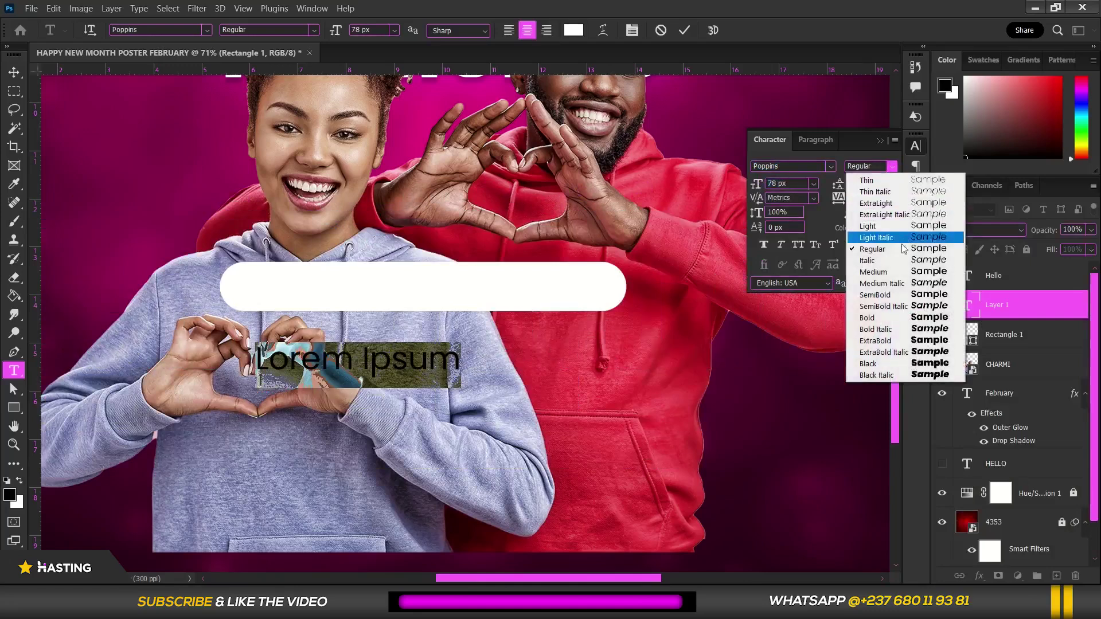
pyautogui.click(908, 295)
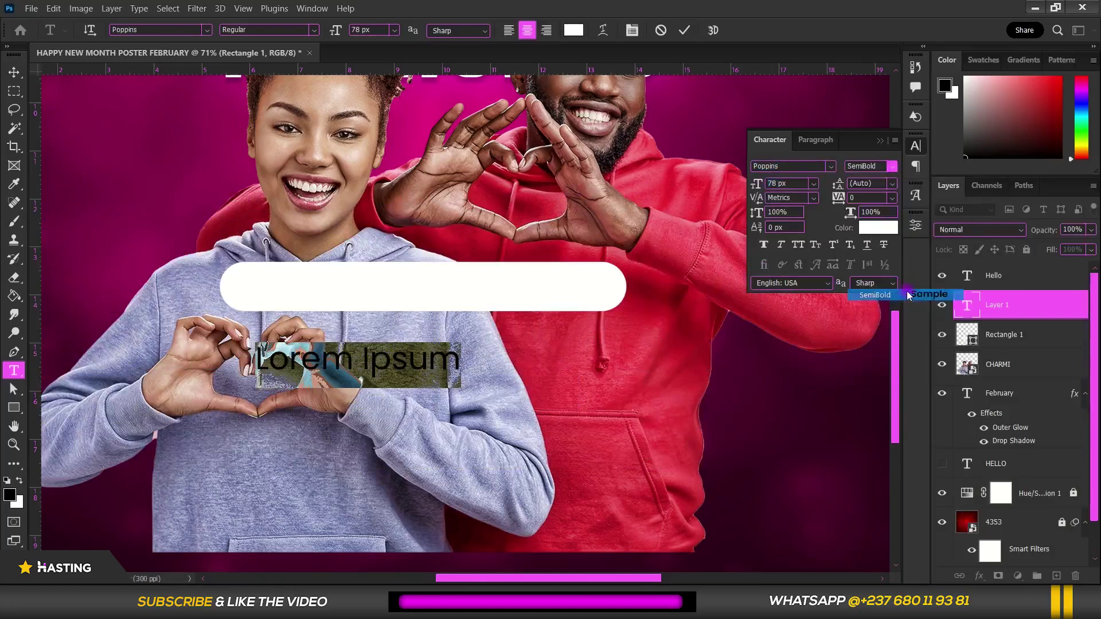
# Replace the placeholder text with "Happy New Month".
pyautogui.tripleClick(448, 366)
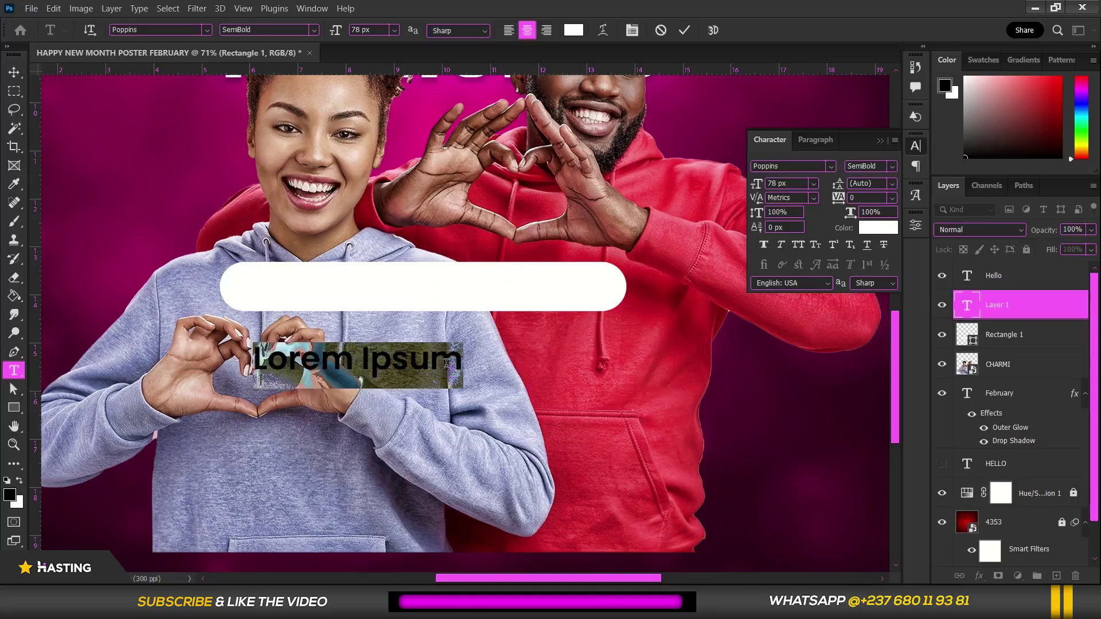
pyautogui.write('H')
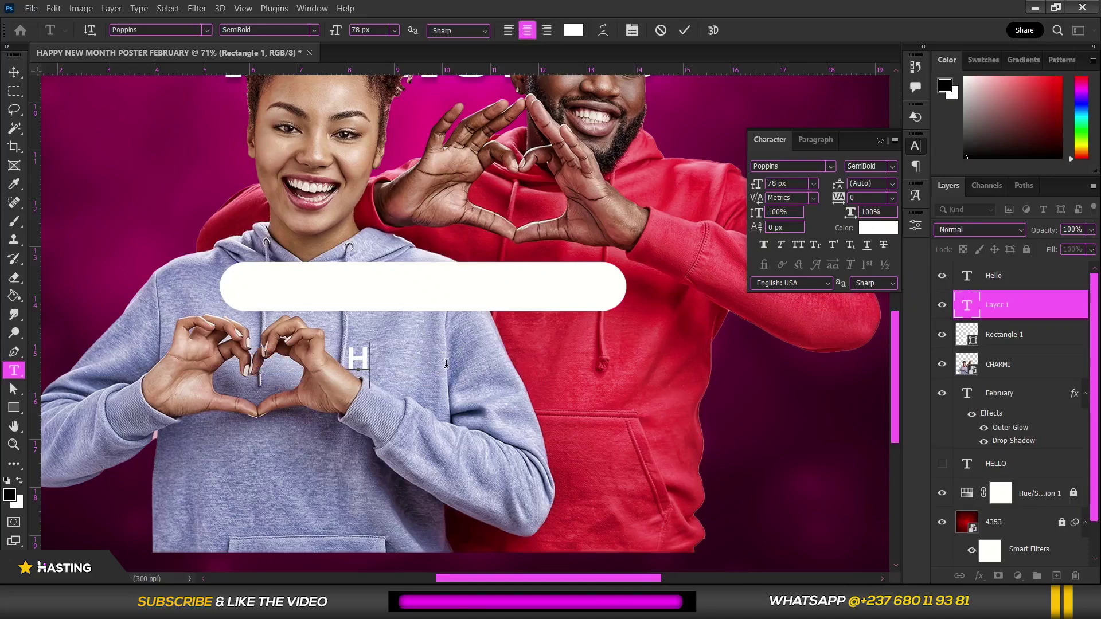
pyautogui.write('appy')
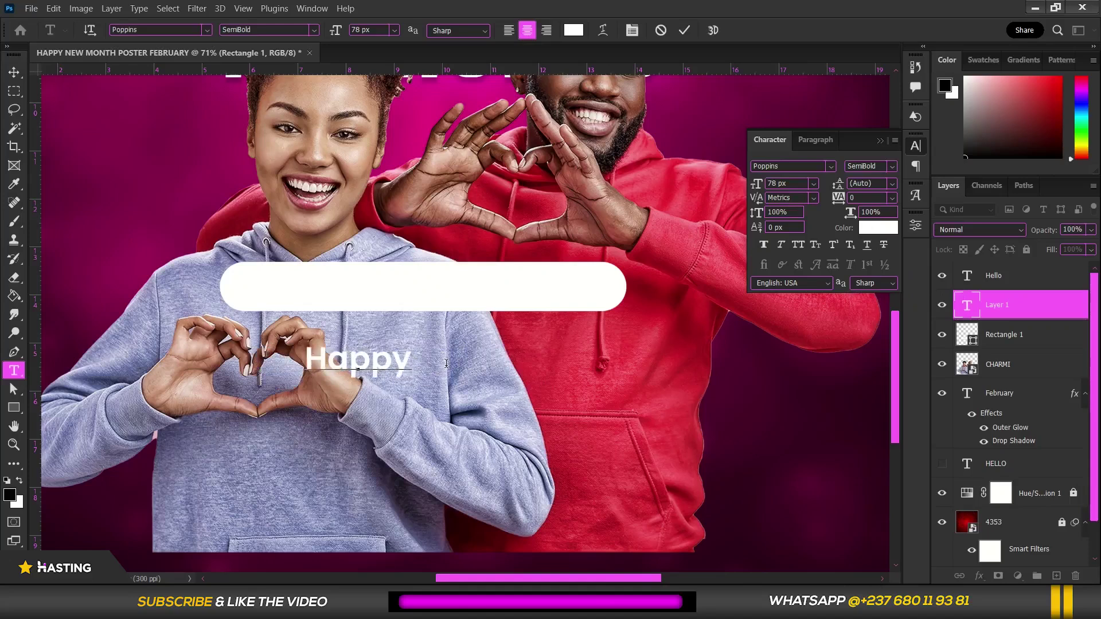
pyautogui.write(' New')
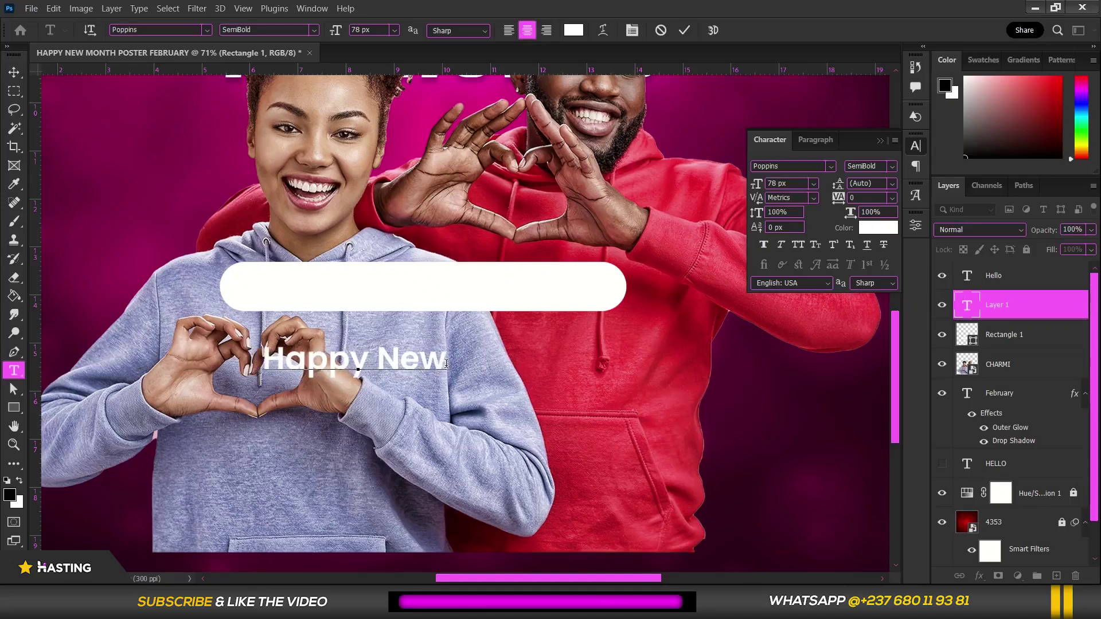
pyautogui.write(' Month')
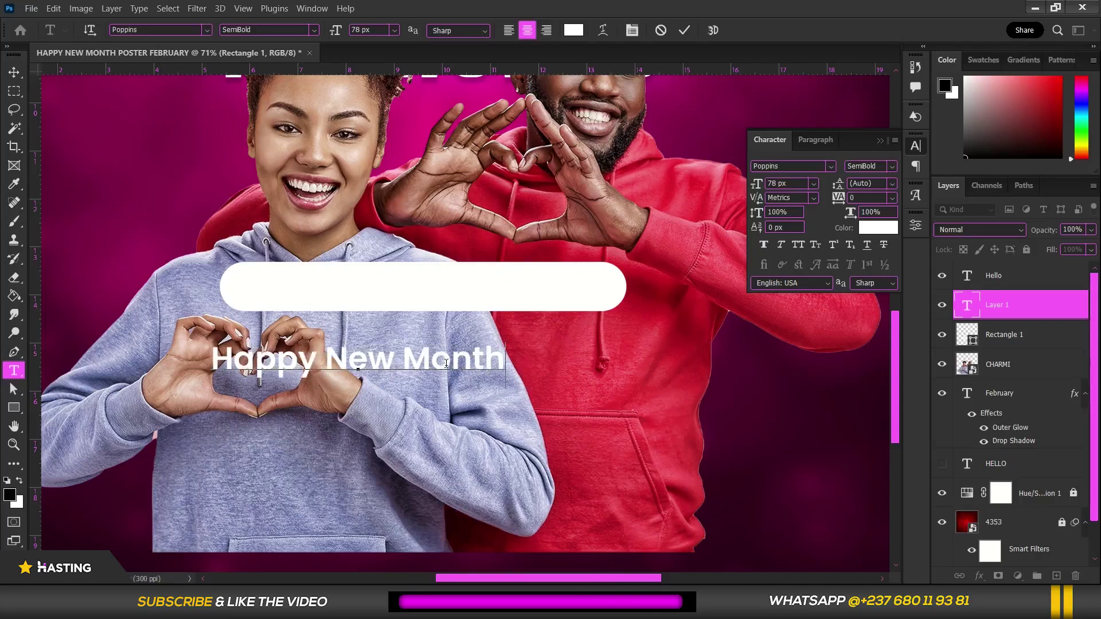
# Recolor the whole "Happy New Month" text to pink #ff0084.
pyautogui.scroll(-4, 497, 378)
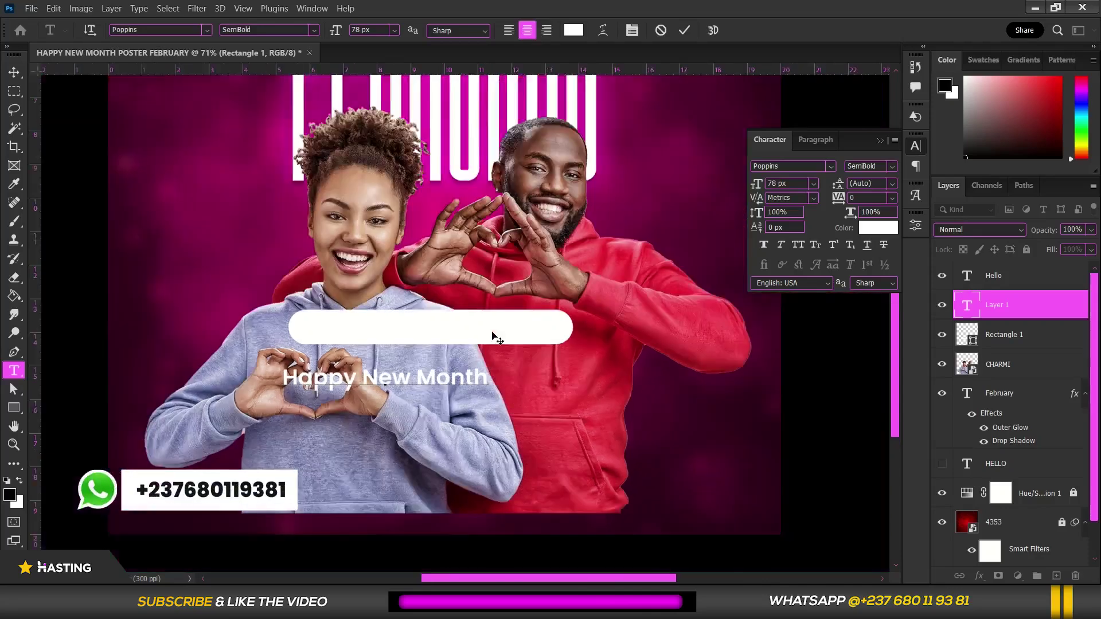
pyautogui.moveTo(492, 387); pyautogui.dragTo(242, 365)
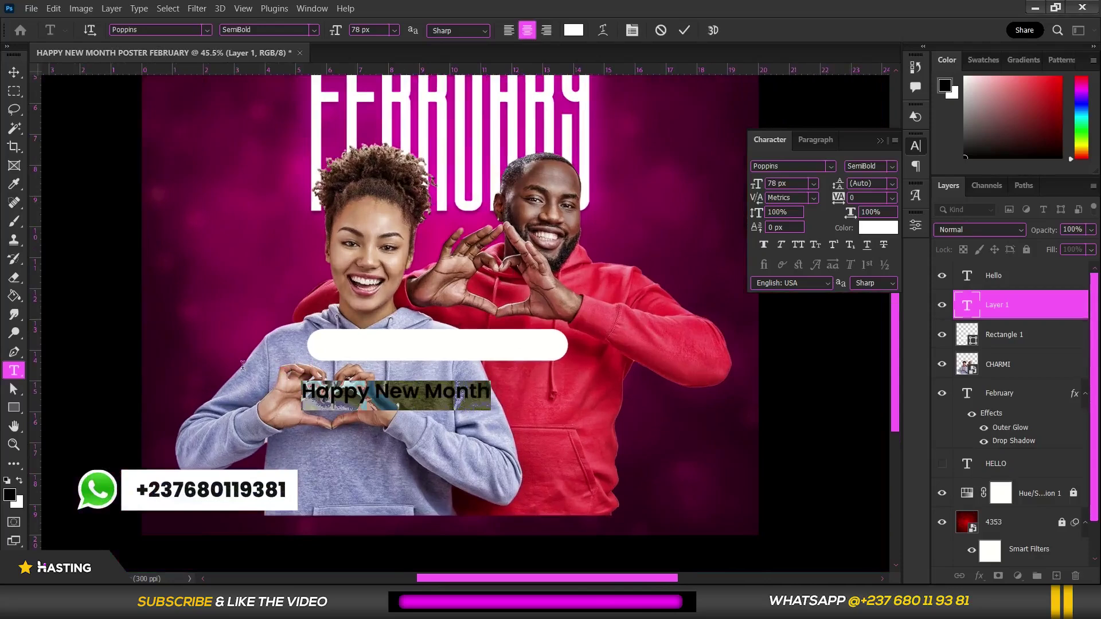
pyautogui.click(878, 228)
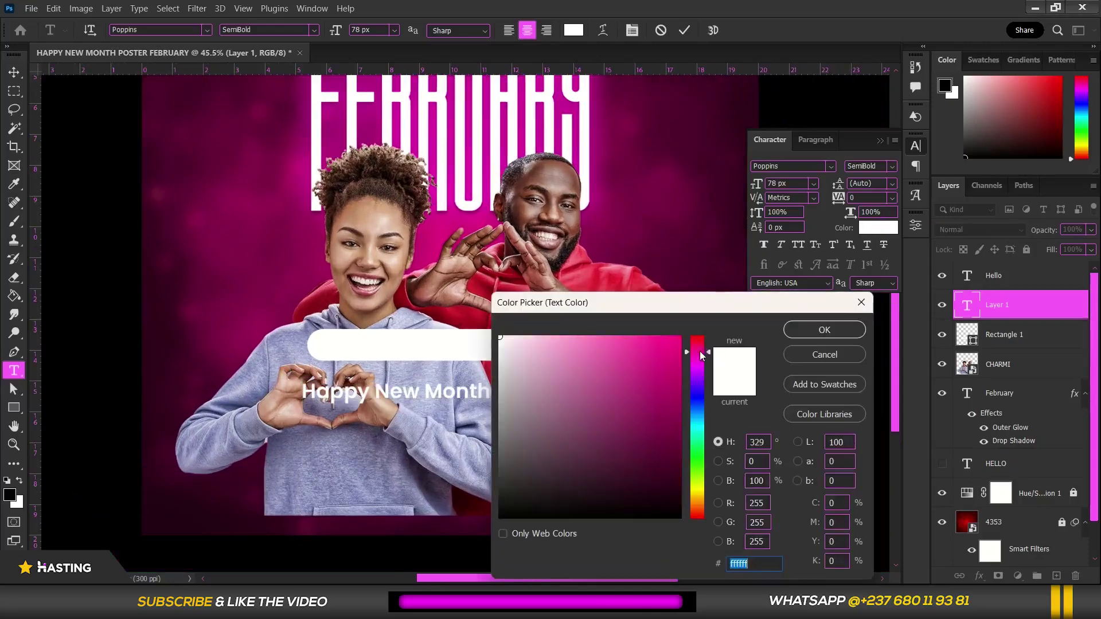
pyautogui.click(680, 338)
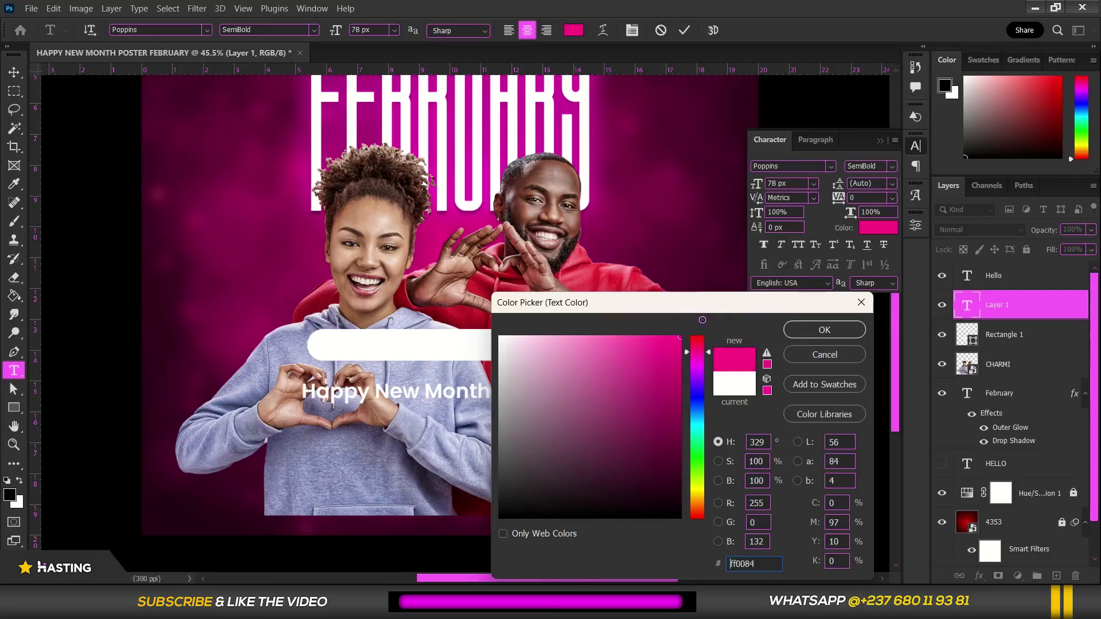
pyautogui.click(824, 330)
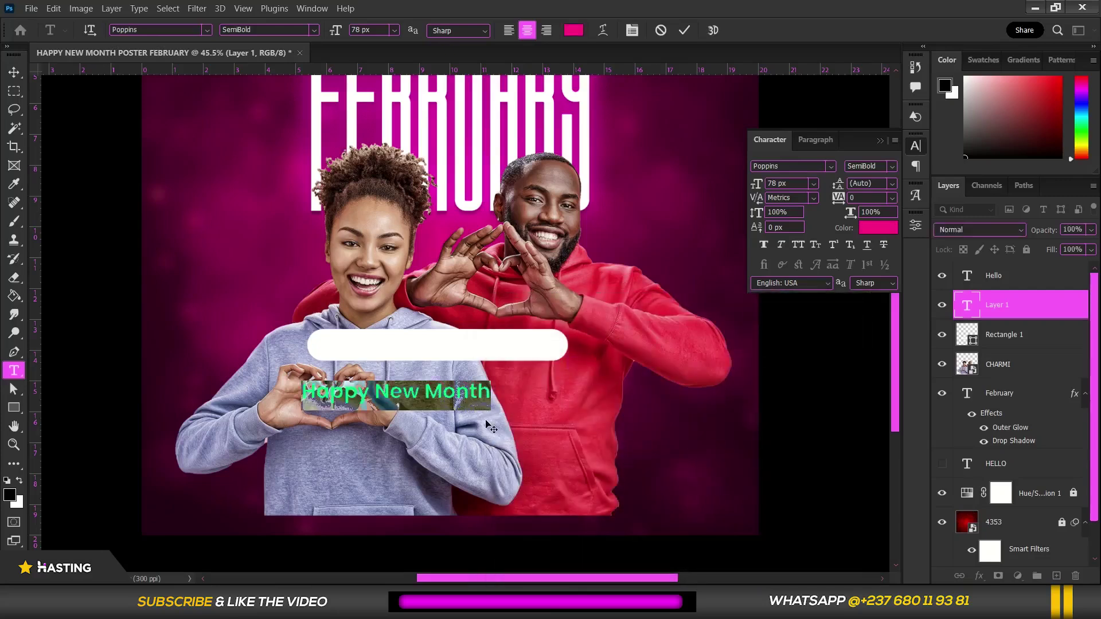
# Move the pink greeting onto the white bar and add an exclamation mark after "Month".
pyautogui.moveTo(486, 420); pyautogui.dragTo(530, 369)
pyautogui.click(517, 351)
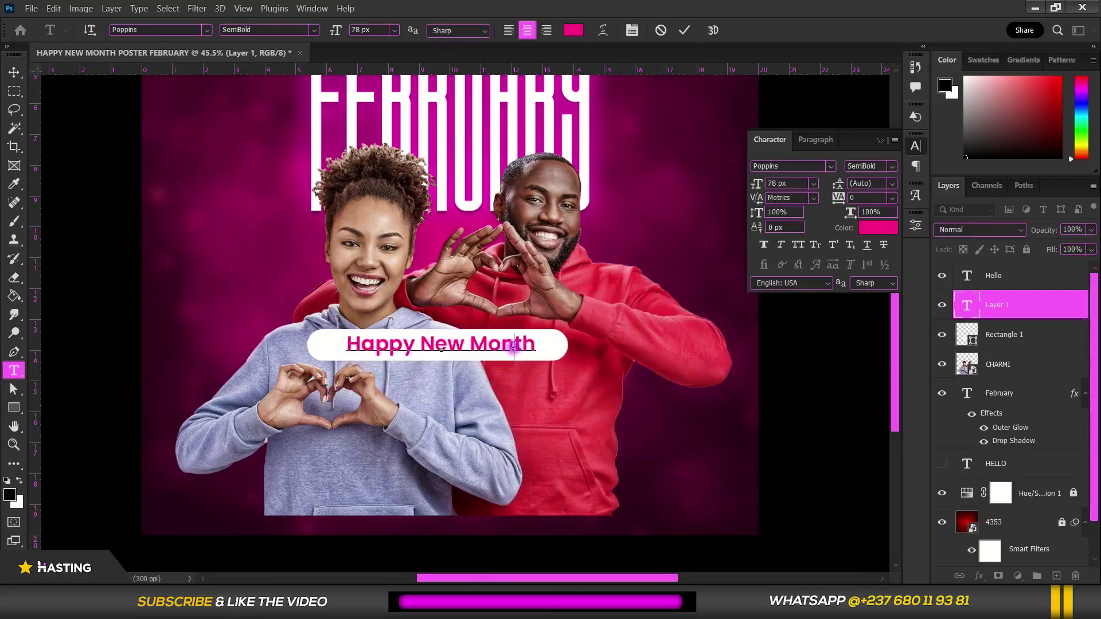
pyautogui.scroll(3, 509, 350)
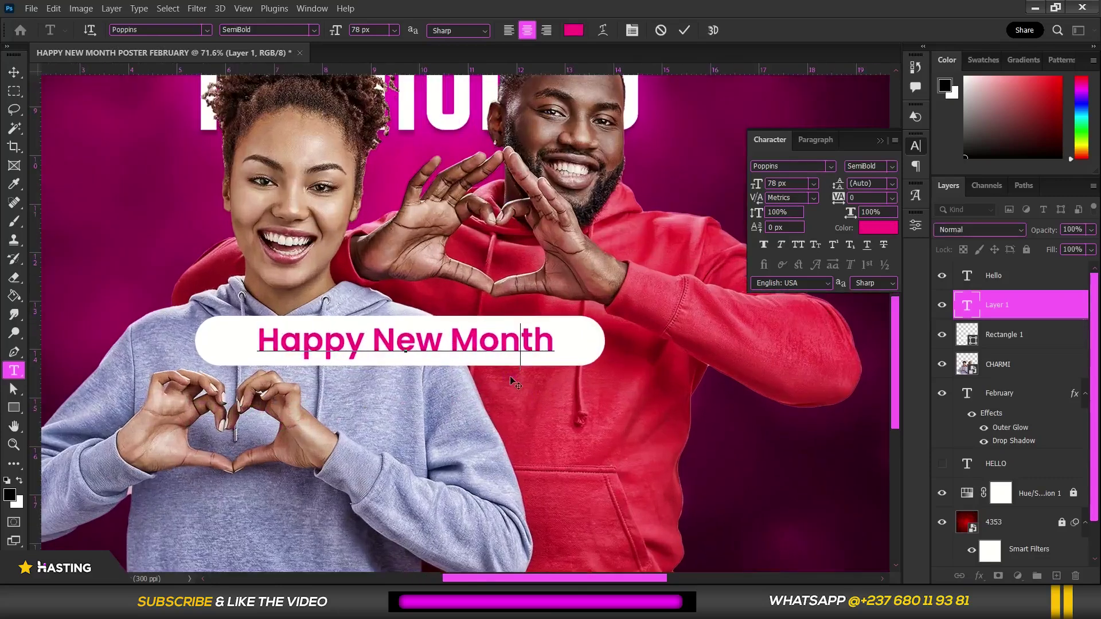
pyautogui.click(555, 340)
pyautogui.write('!')
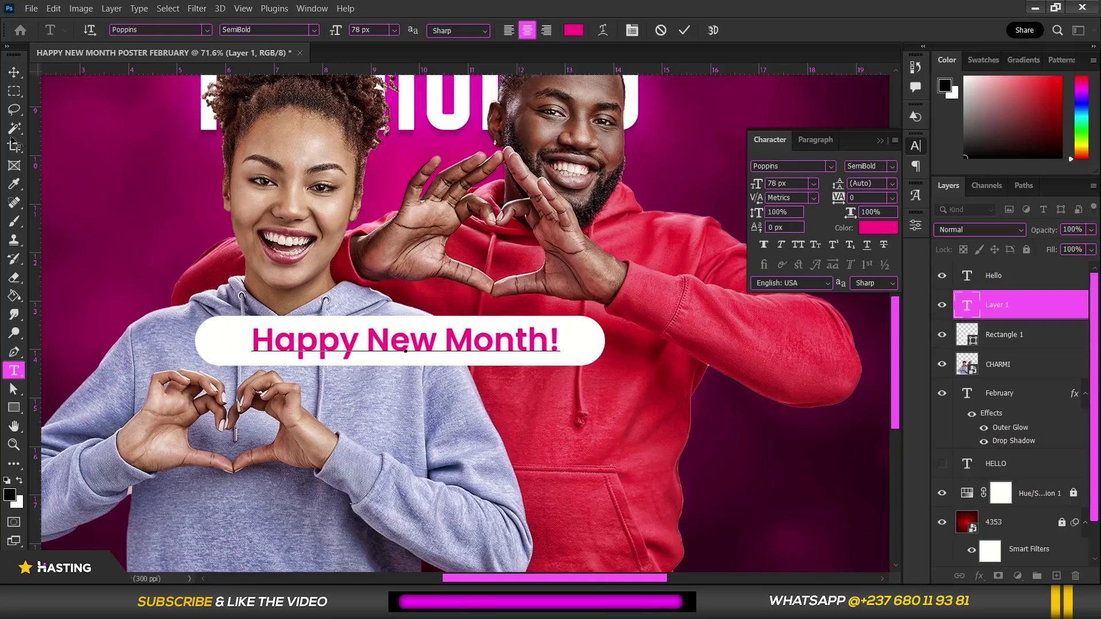
# Narrow the white bar around the greeting to 91.98% of its width, keeping its height, and apply the transform.
pyautogui.click(14, 72)
pyautogui.click(228, 350)
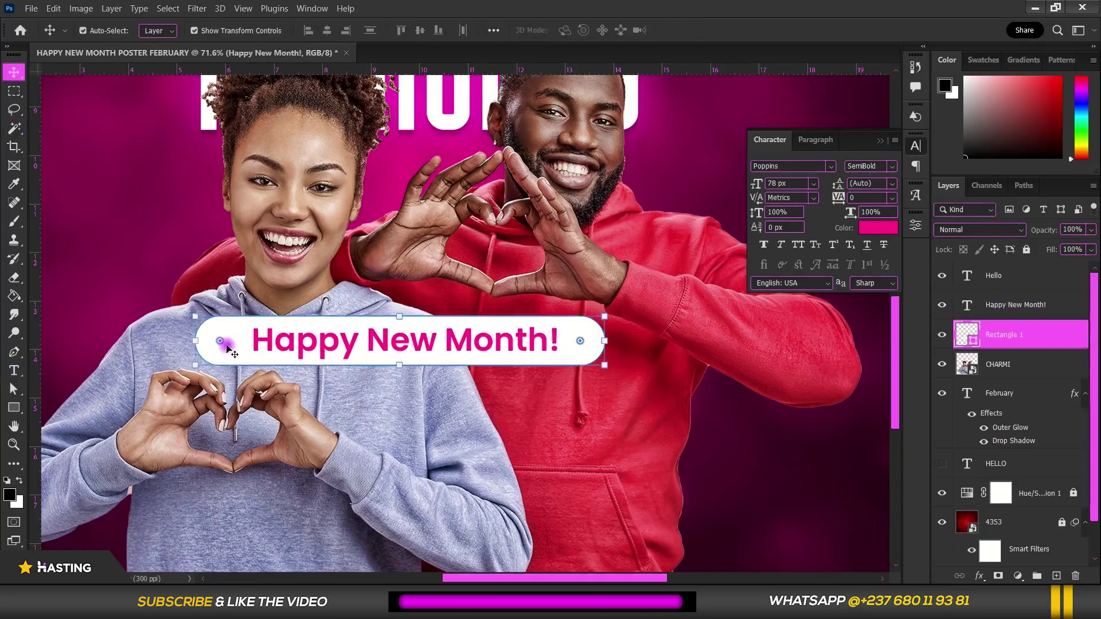
pyautogui.click(192, 340)
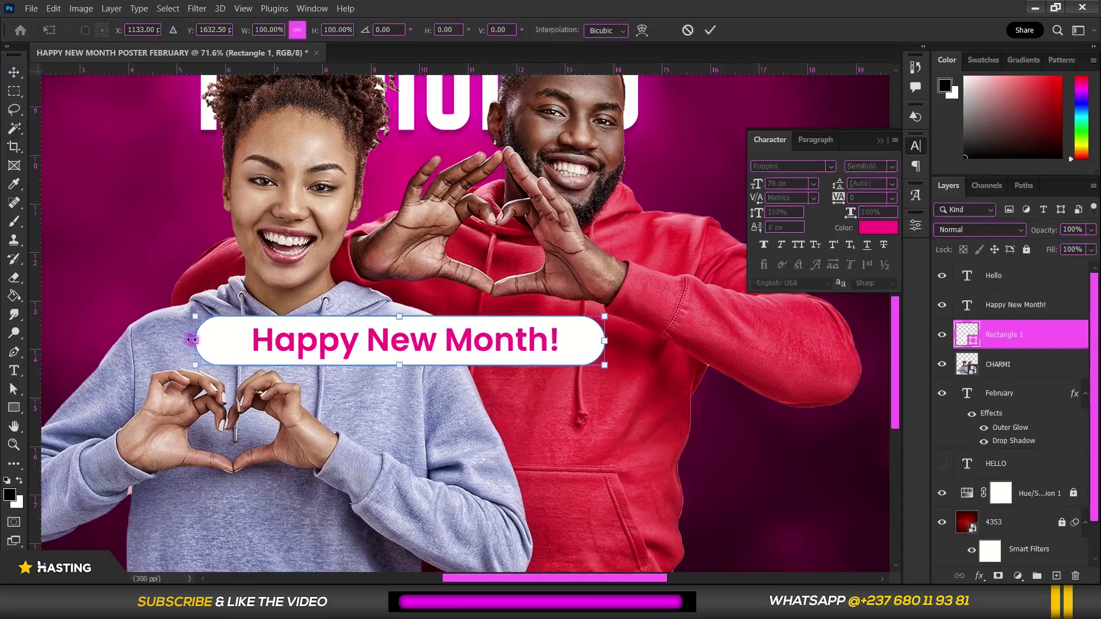
pyautogui.moveTo(191, 340); pyautogui.dragTo(213, 341)
pyautogui.moveTo(610, 343); pyautogui.dragTo(596, 346)
pyautogui.press('Return')
pyautogui.scroll(-2, 500, 343)
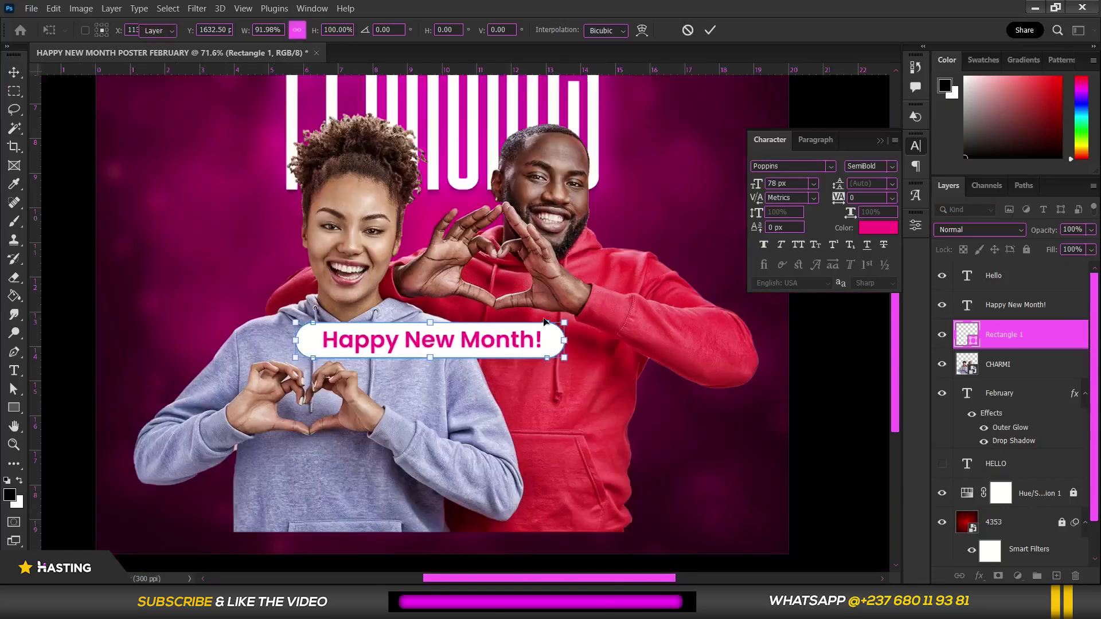
# Add a pink Outer Glow layer effect to the white rounded bar.
pyautogui.click(1052, 339)
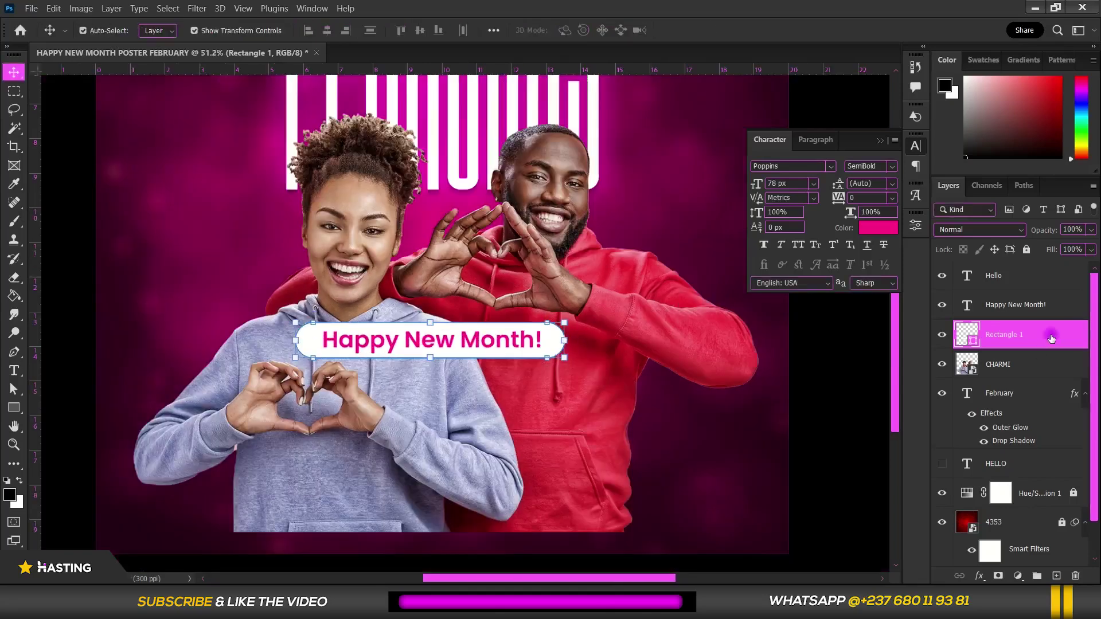
pyautogui.doubleClick(1053, 338)
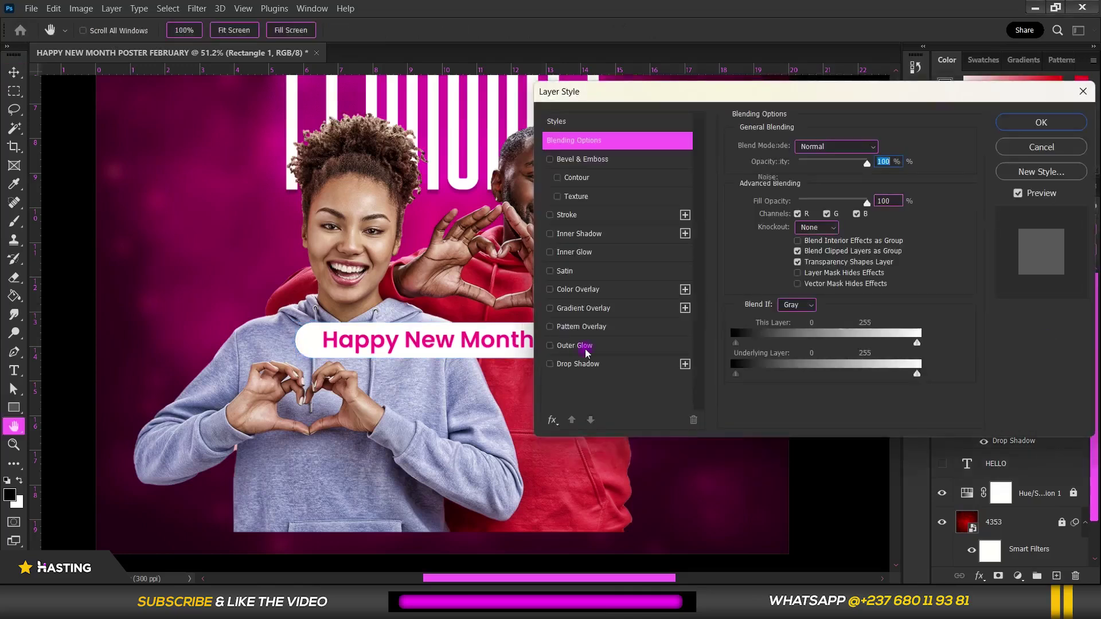
pyautogui.click(586, 348)
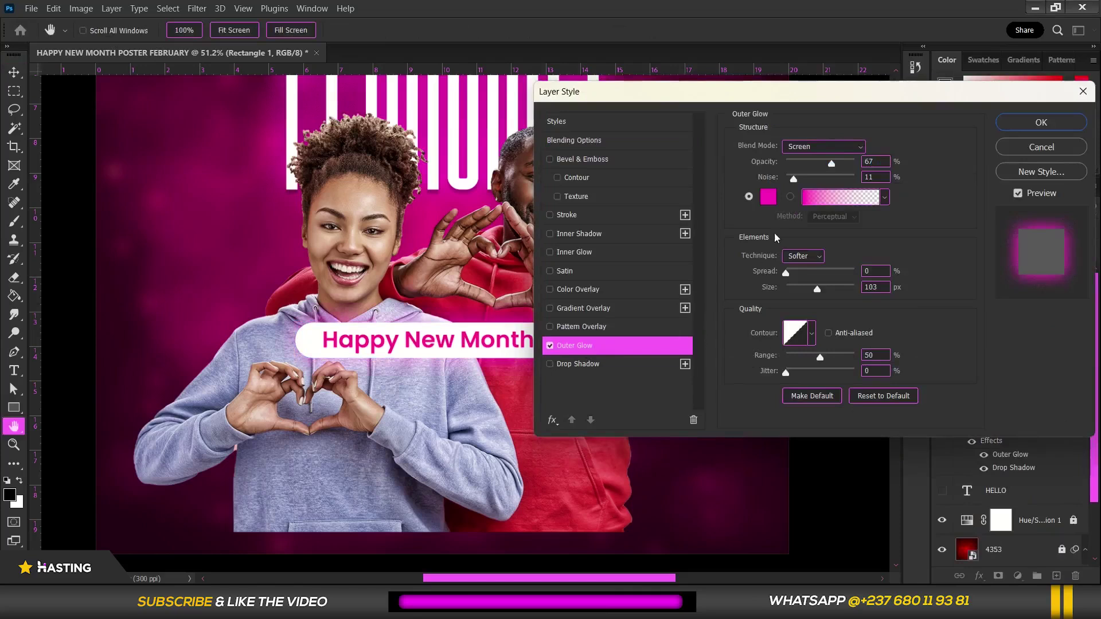
# Add an Inner Shadow to the white bar in pink #ff00ae with a size of 1 px, and apply the layer effects.
pyautogui.click(598, 238)
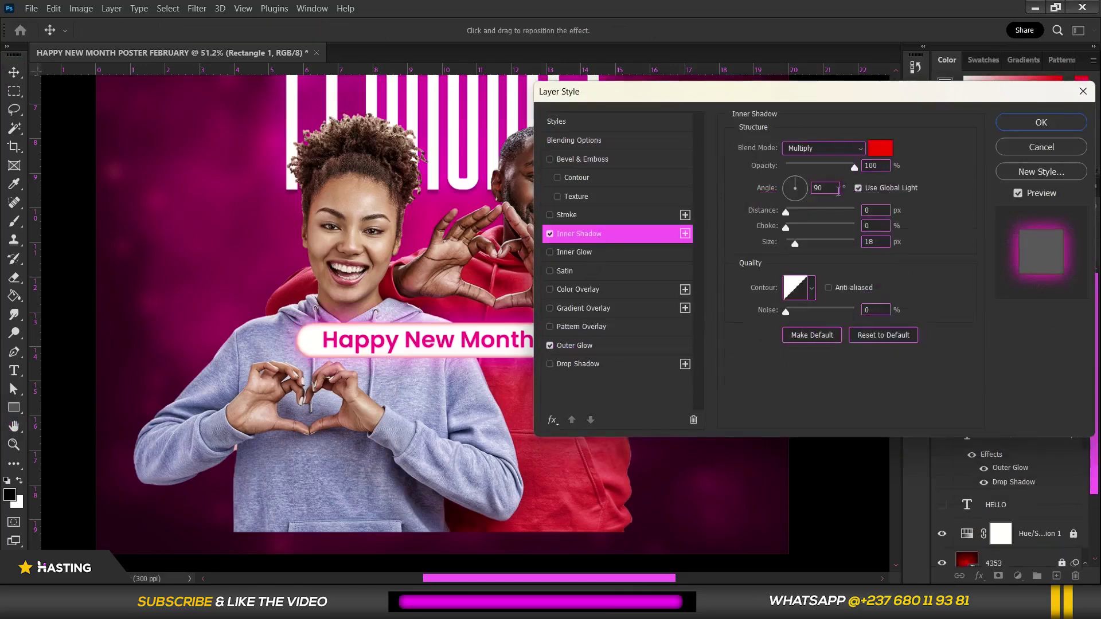
pyautogui.click(875, 152)
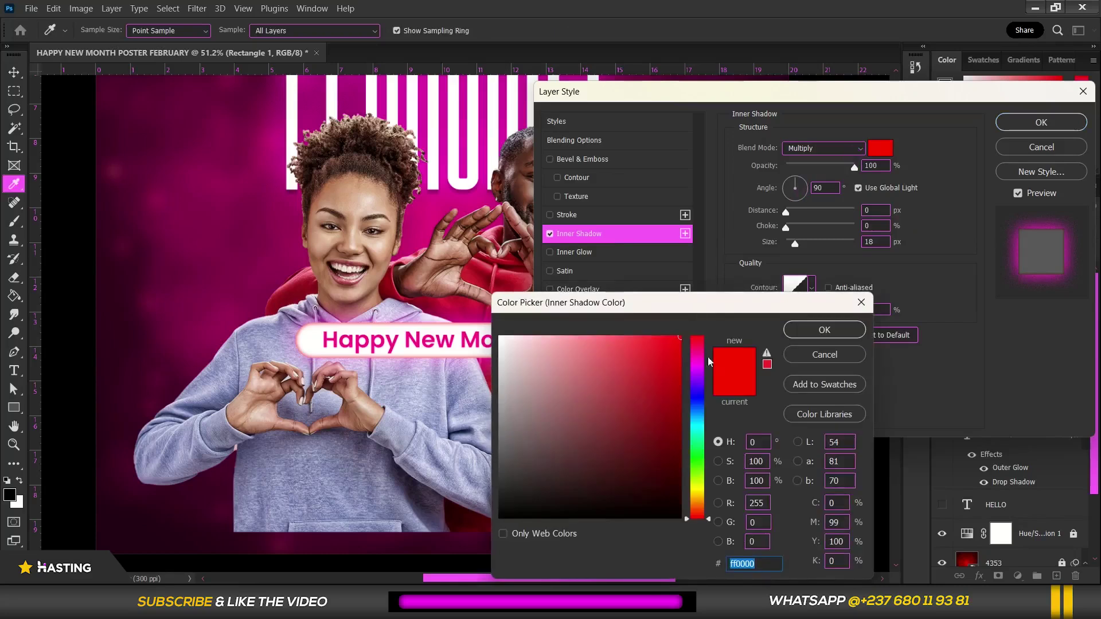
pyautogui.click(705, 358)
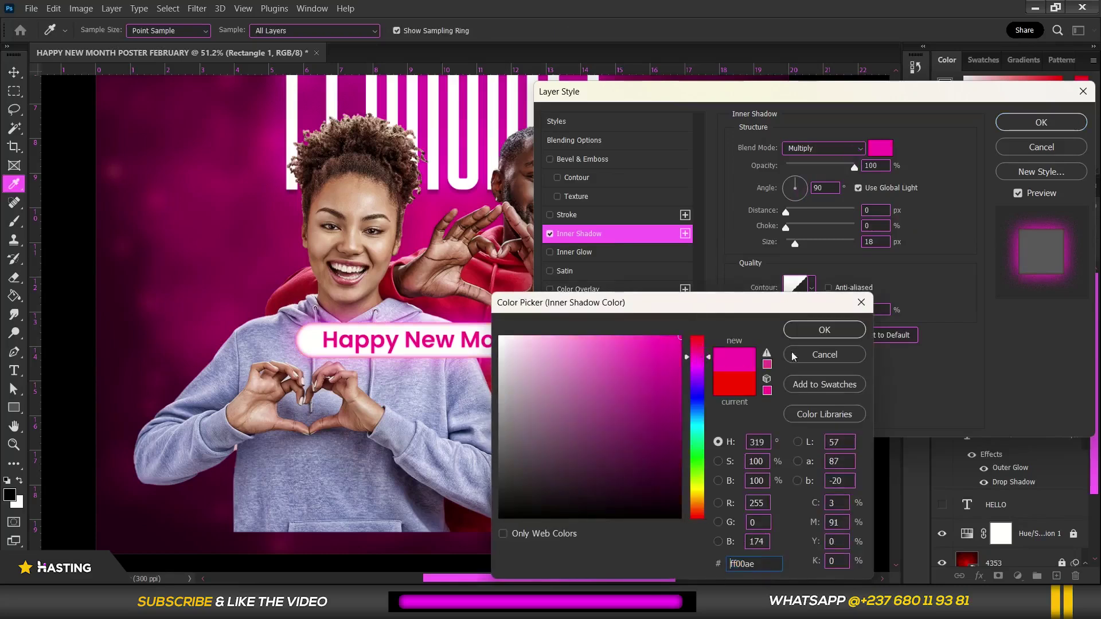
pyautogui.click(825, 330)
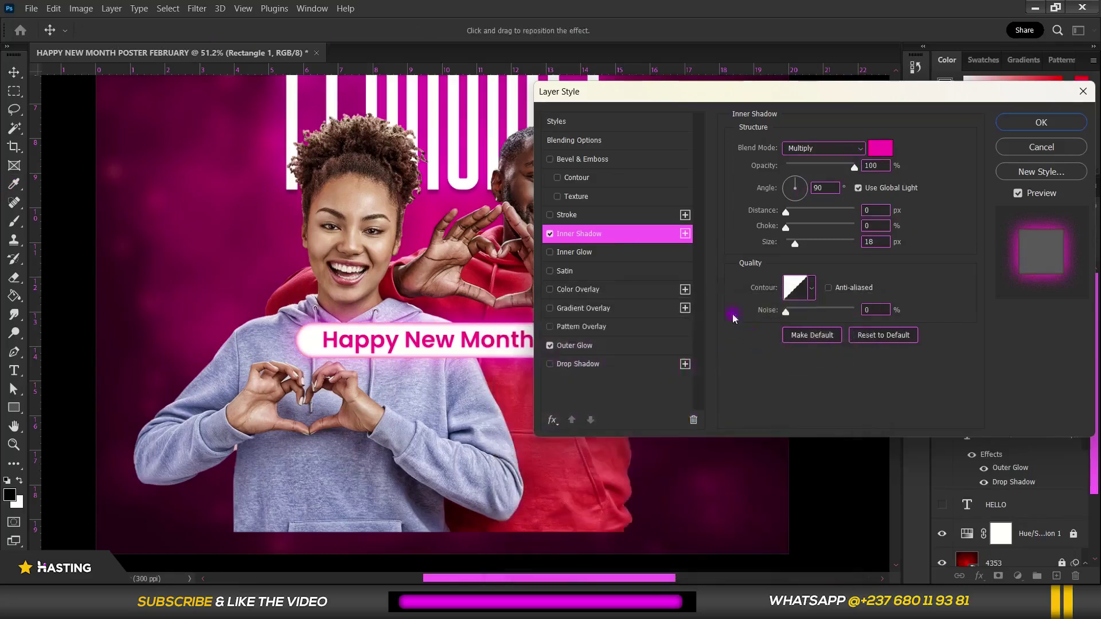
pyautogui.click(804, 240)
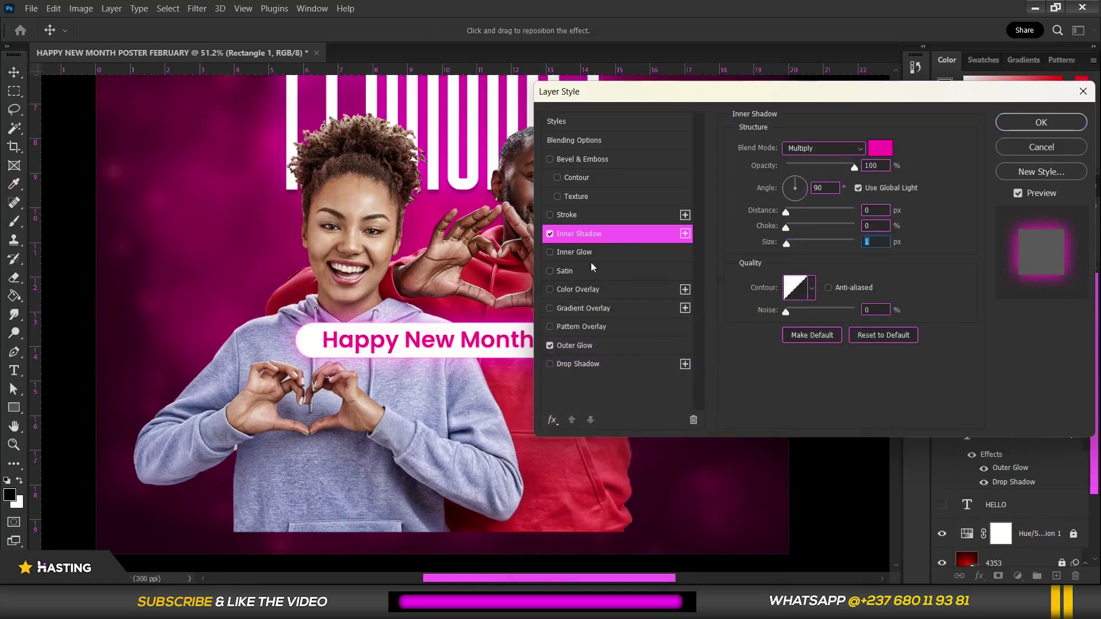
pyautogui.click(1032, 123)
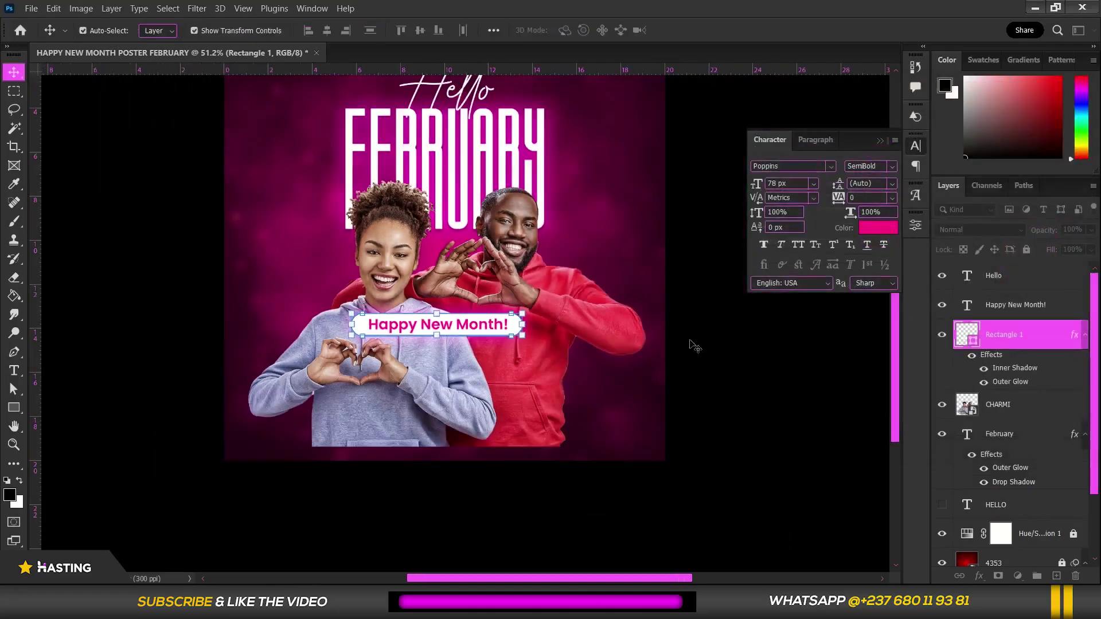
pyautogui.click(694, 346)
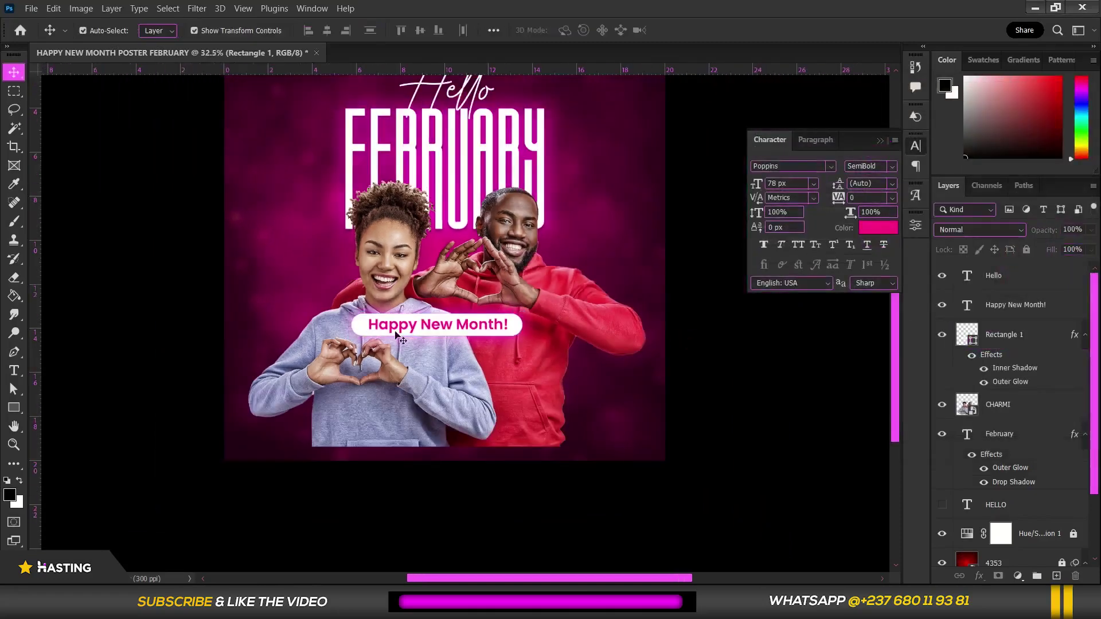
pyautogui.scroll(-3, 459, 342)
pyautogui.scroll(1, 458, 341)
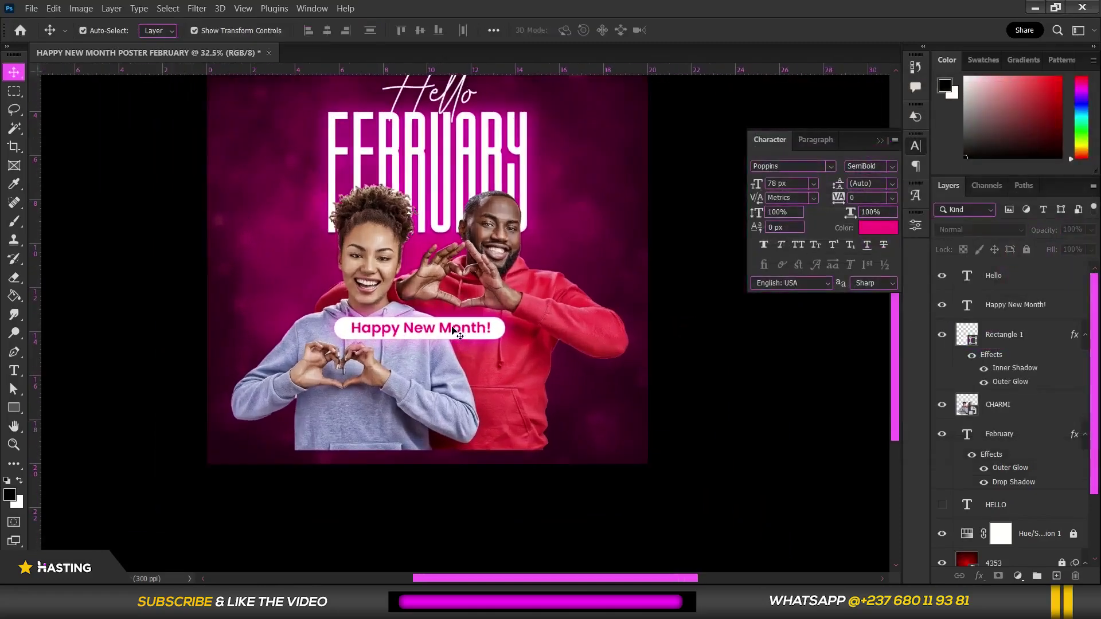
pyautogui.scroll(-2, 453, 344)
pyautogui.scroll(2, 444, 413)
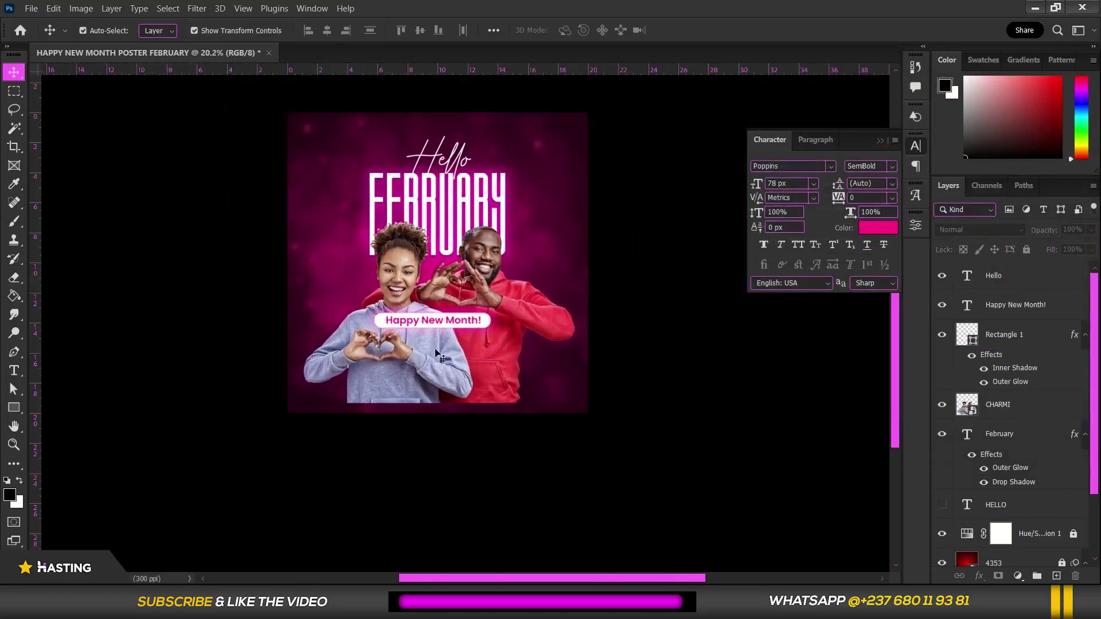
# Switch to File Explorer and place image 1, the contact footer from the READY MADE STUFFS folder, onto the poster.
pyautogui.scroll(-1, 441, 344)
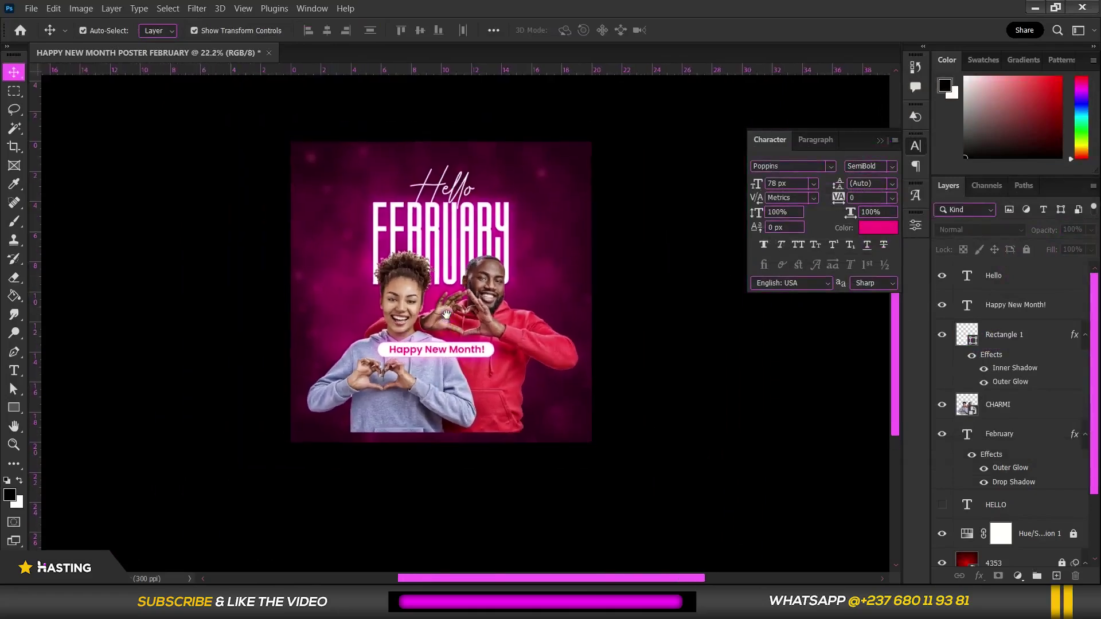
pyautogui.scroll(1, 342, 291)
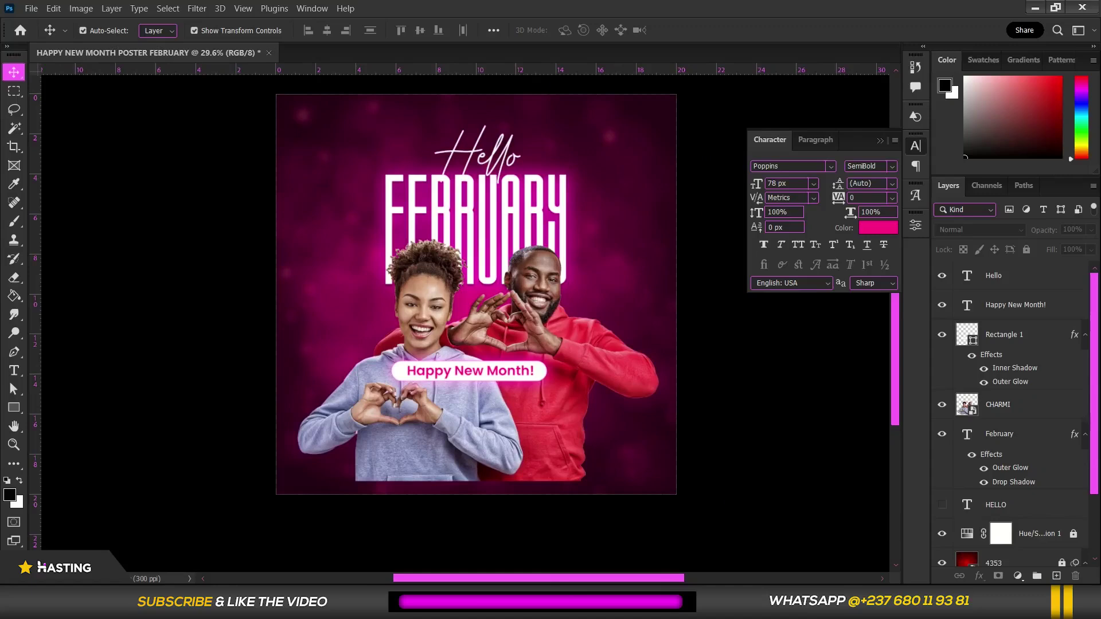
pyautogui.hotkey('alt', 'Tab')
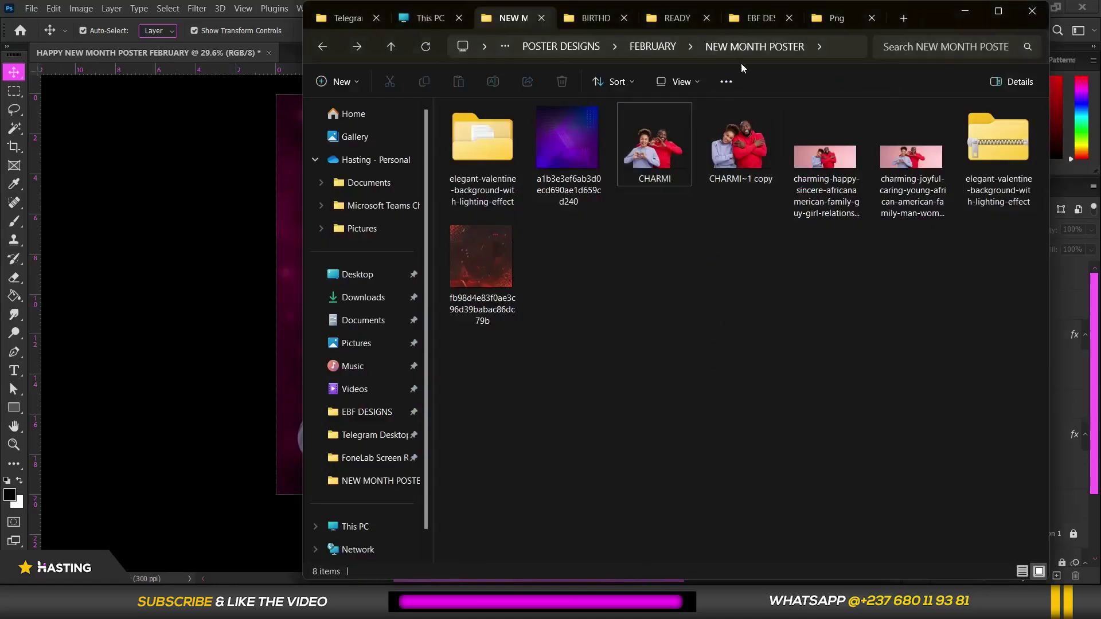
pyautogui.click(675, 17)
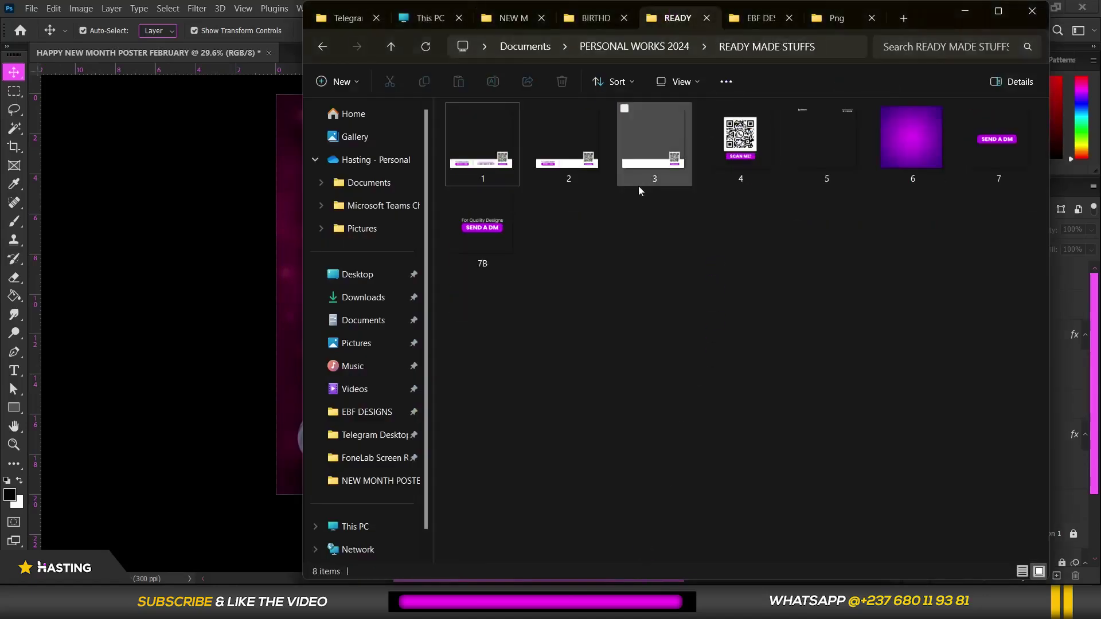
pyautogui.click(569, 166)
pyautogui.moveTo(484, 165); pyautogui.dragTo(232, 274)
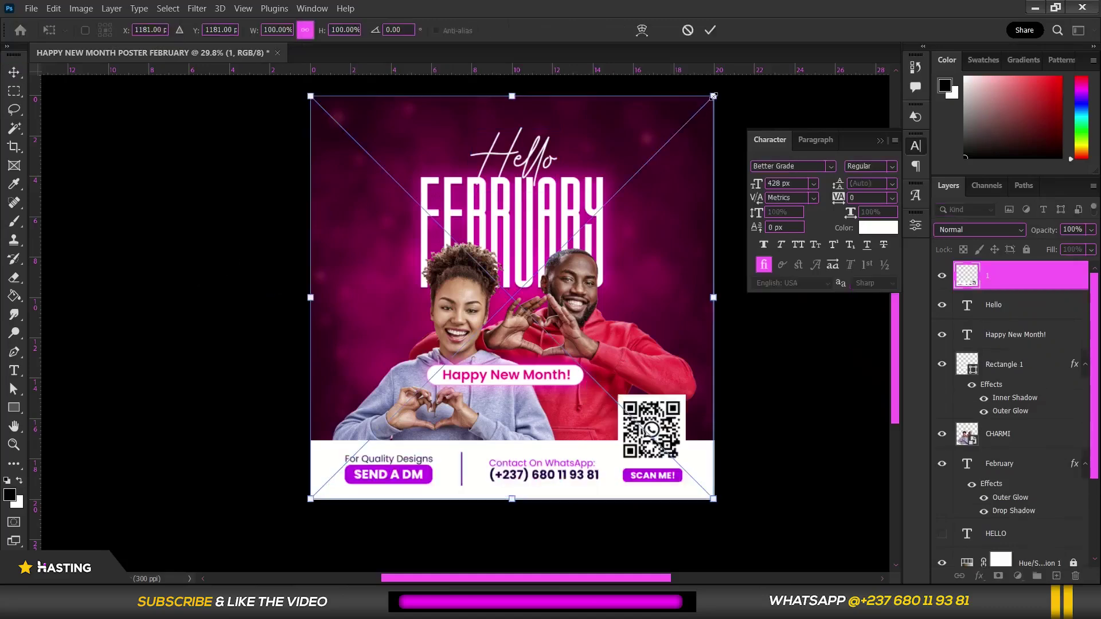
# Scale the placed contact footer to 76.17%, move it down to the poster's bottom edge and apply the transform.
pyautogui.moveTo(713, 96); pyautogui.dragTo(674, 153)
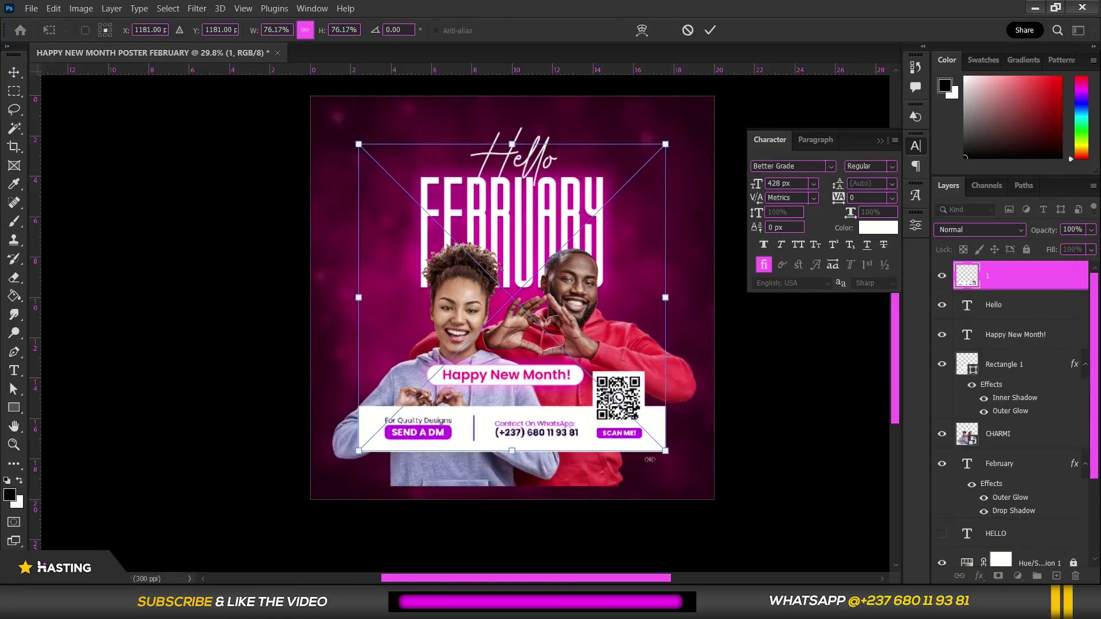
pyautogui.moveTo(632, 427); pyautogui.dragTo(634, 475)
pyautogui.press('Return')
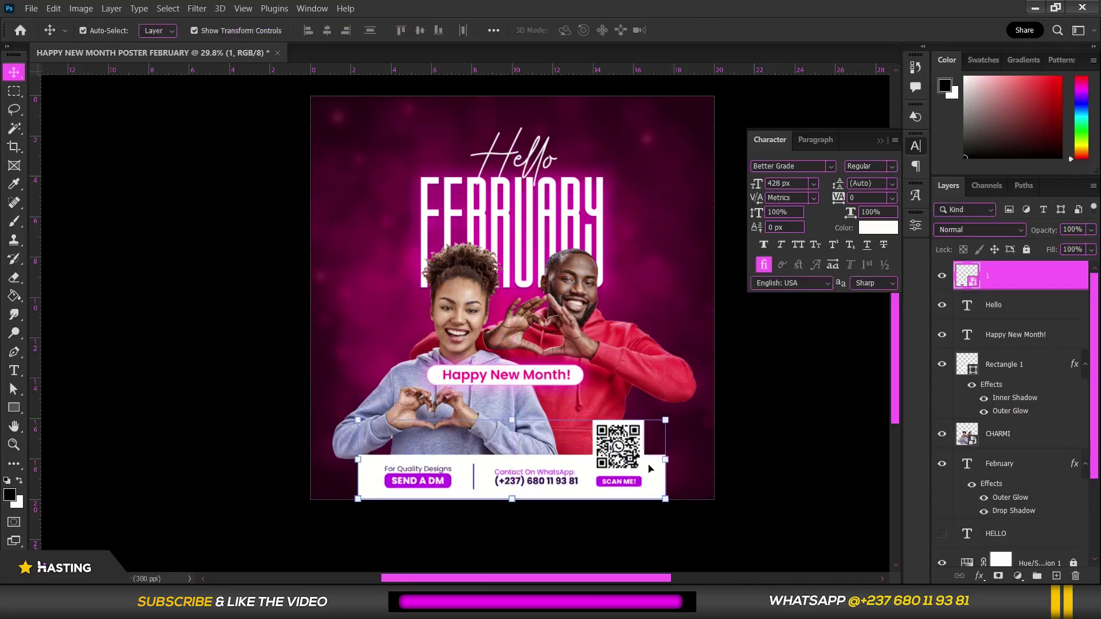
# Draw a white rectangle without stroke, about 2457 × 364 px, across the full width of the poster's footer area.
pyautogui.scroll(4, 505, 494)
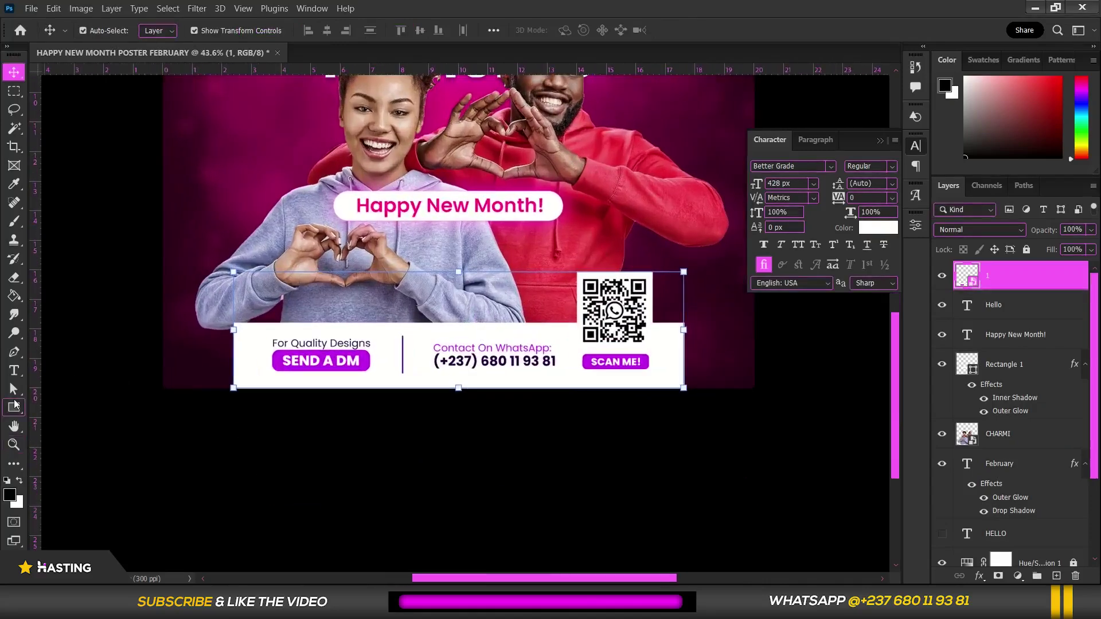
pyautogui.click(15, 405)
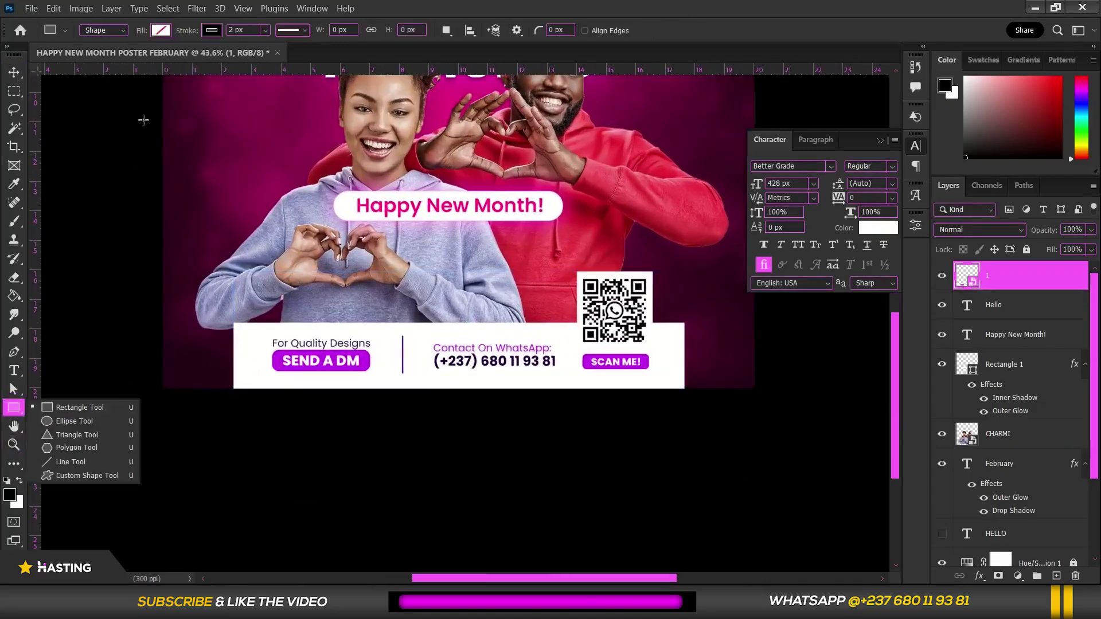
pyautogui.click(161, 29)
pyautogui.click(95, 105)
pyautogui.click(212, 31)
pyautogui.click(128, 63)
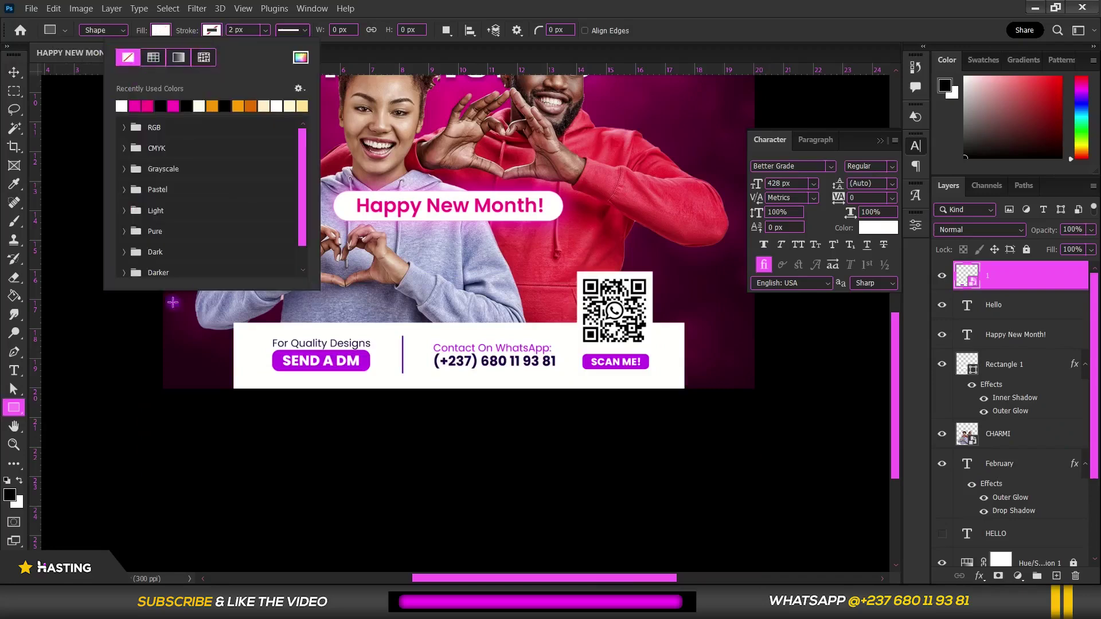
pyautogui.moveTo(156, 324)
pyautogui.mouseDown()
pyautogui.moveTo(370, 409)
pyautogui.moveTo(606, 447)
pyautogui.moveTo(757, 440)
pyautogui.moveTo(757, 422)
pyautogui.moveTo(776, 415)
pyautogui.mouseUp()
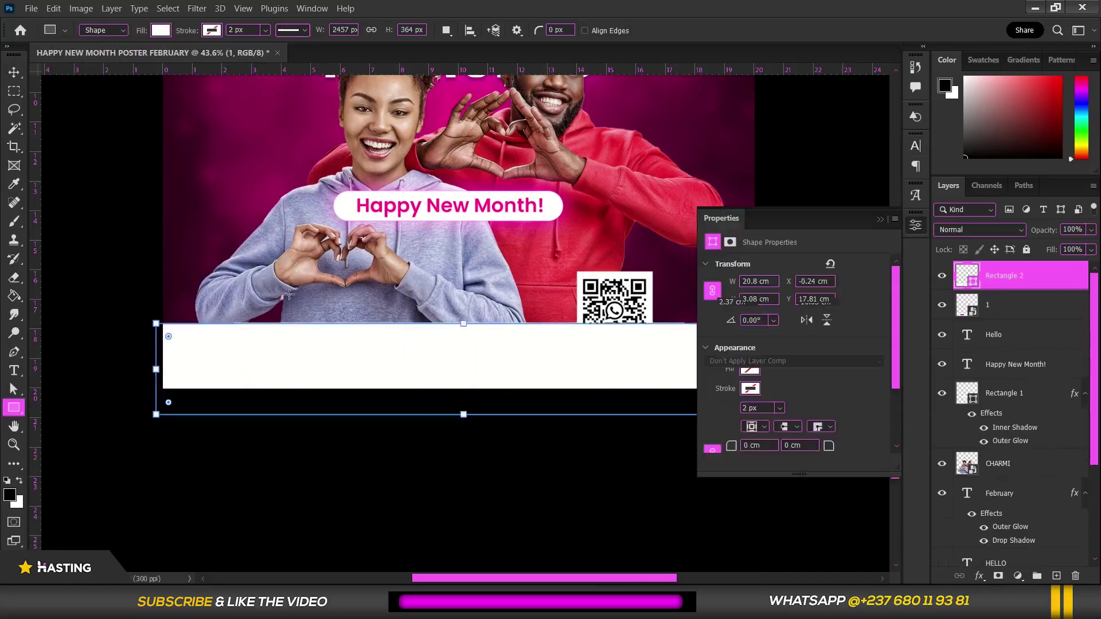
# Move the white footer rectangle's layer beneath the contact footer layer, then deselect it and collapse its shape properties.
pyautogui.moveTo(1024, 285); pyautogui.dragTo(1018, 312)
pyautogui.click(14, 71)
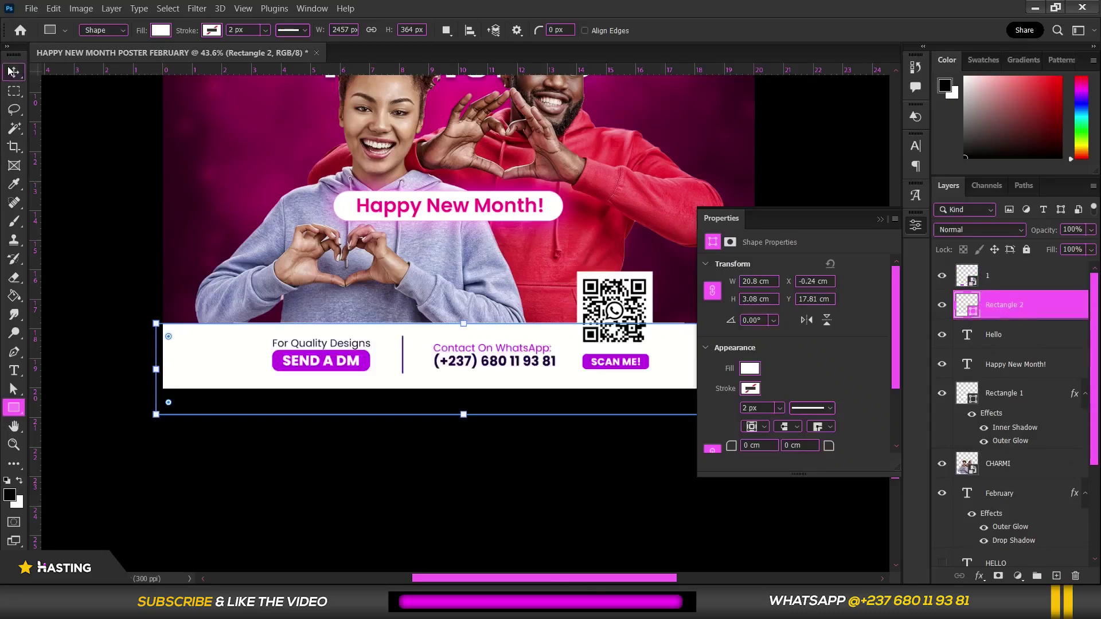
pyautogui.scroll(2, 175, 339)
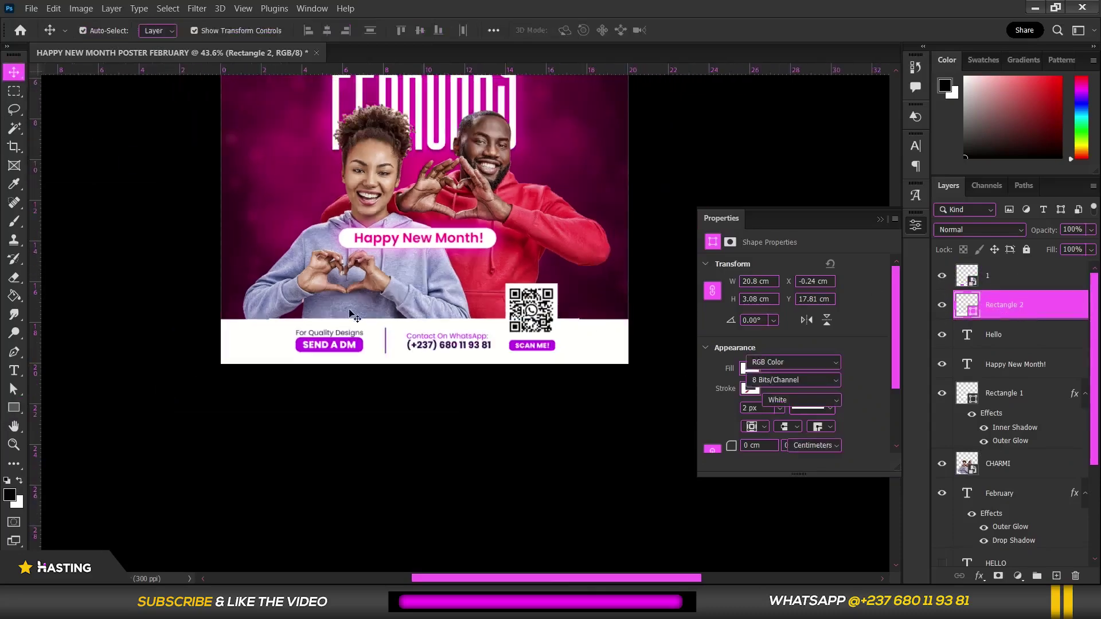
pyautogui.click(175, 339)
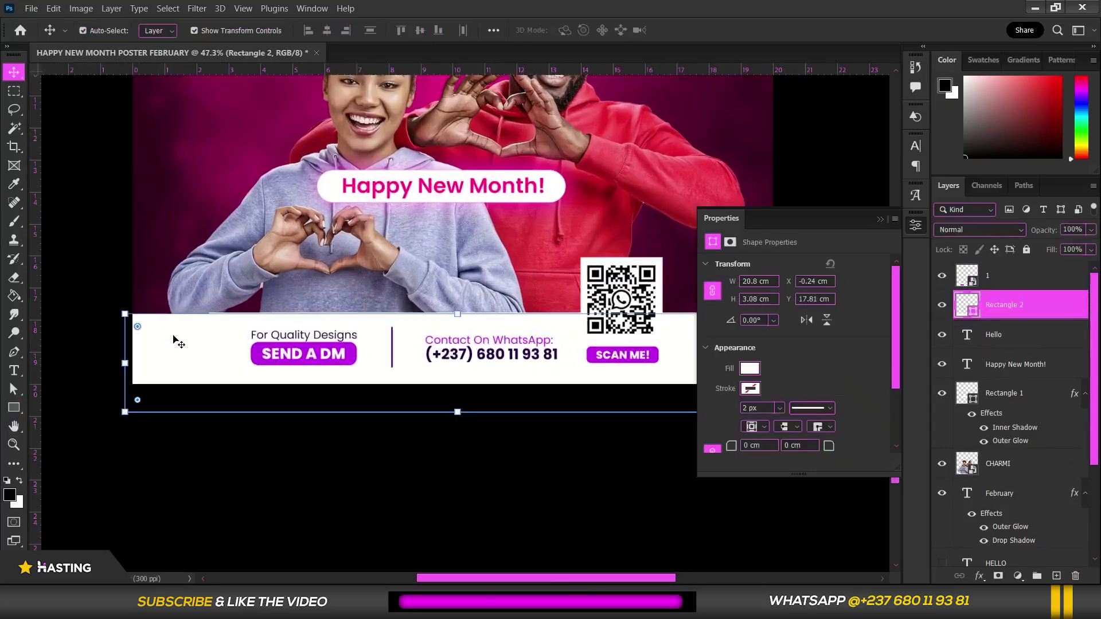
pyautogui.click(252, 451)
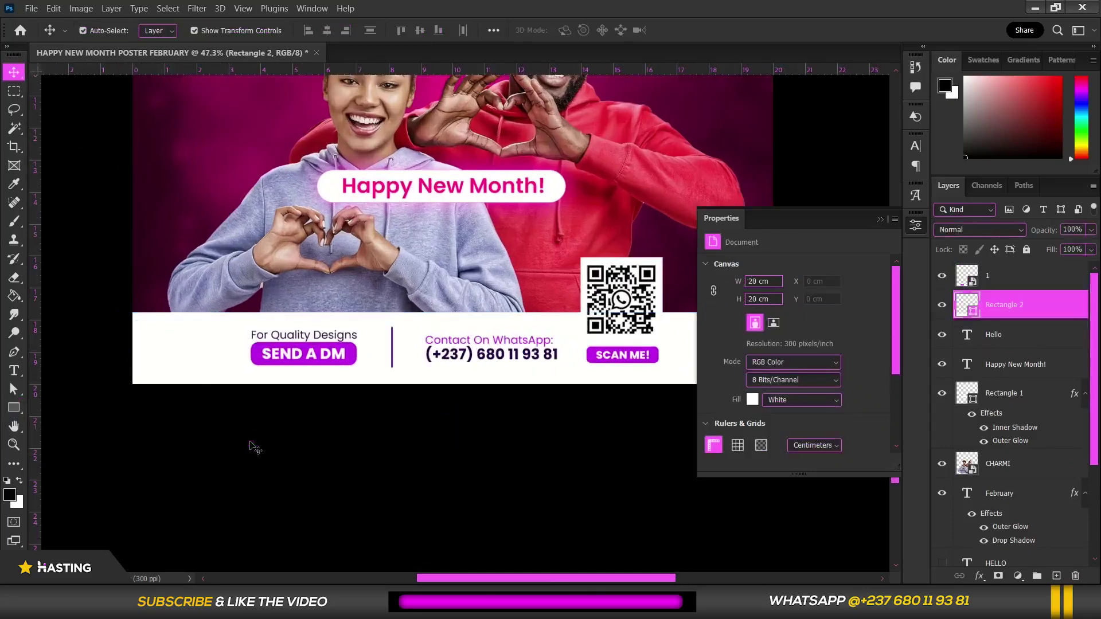
pyautogui.scroll(-3, 466, 324)
pyautogui.click(880, 220)
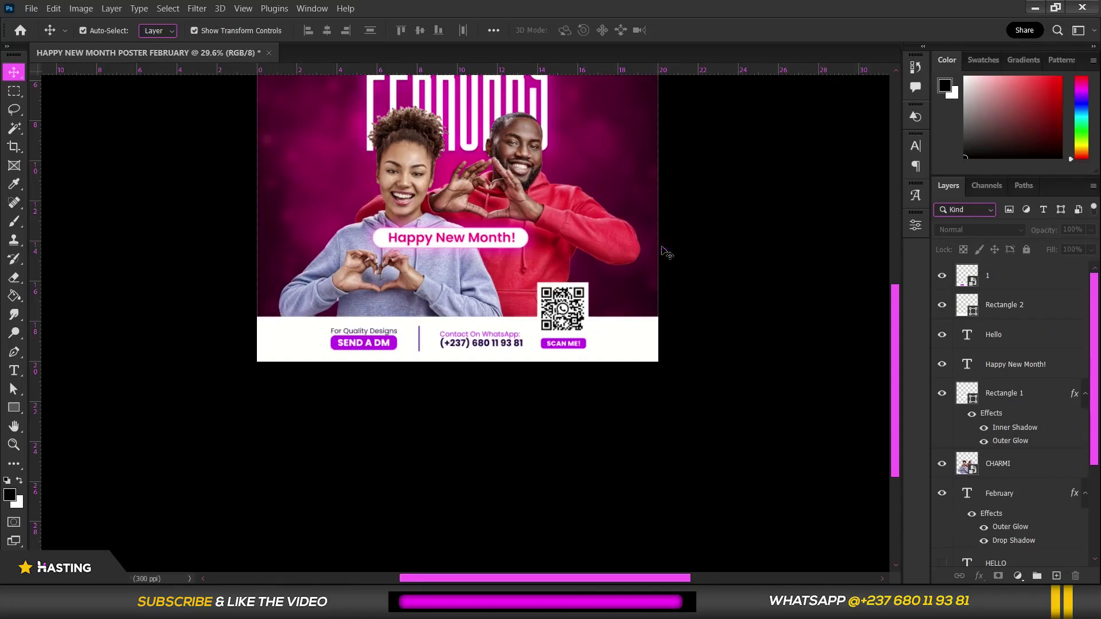
# Place image 5, the logo and social icons header from the READY MADE STUFFS folder, at 100% on the poster.
pyautogui.scroll(2, 605, 251)
pyautogui.moveTo(605, 251); pyautogui.dragTo(733, 418)
pyautogui.hotkey('alt', 'Tab')
pyautogui.click(615, 284)
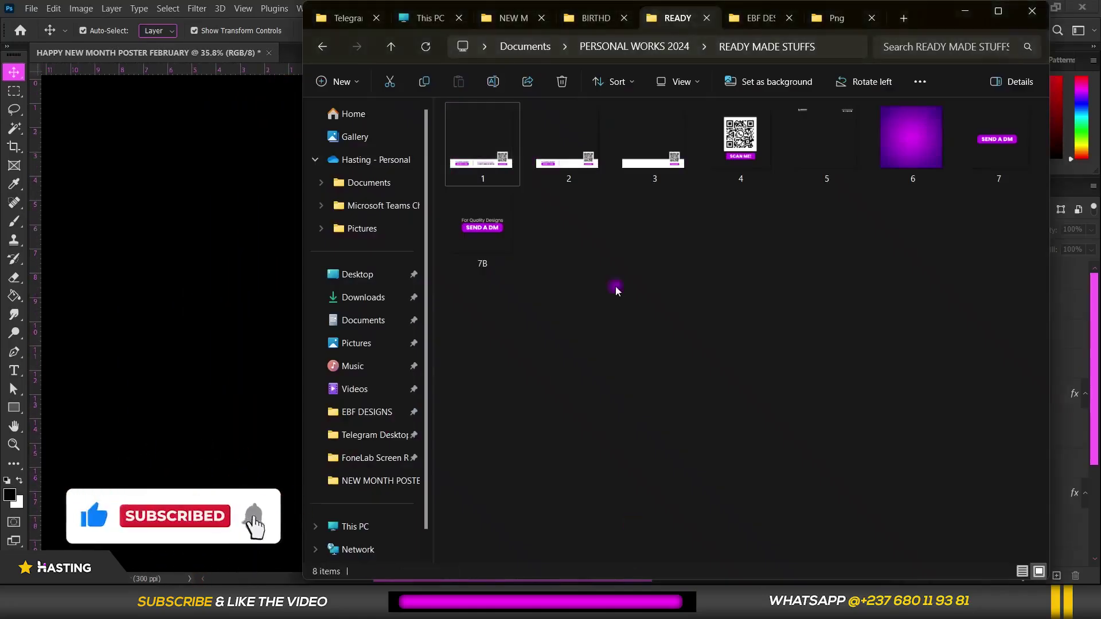
pyautogui.moveTo(829, 143); pyautogui.dragTo(197, 187)
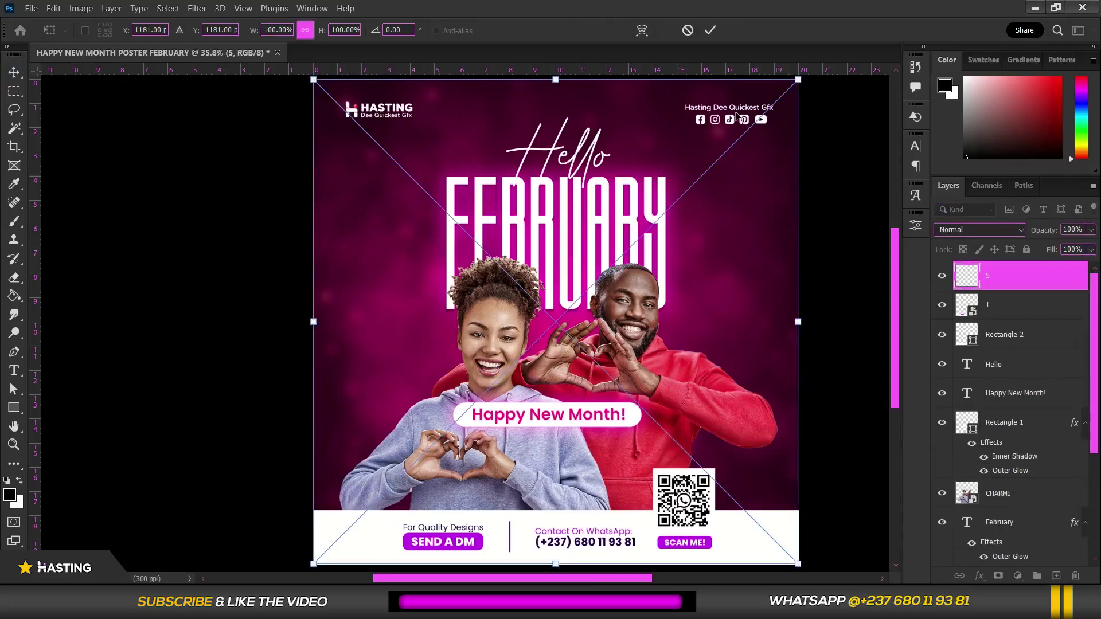
pyautogui.scroll(-2, 716, 105)
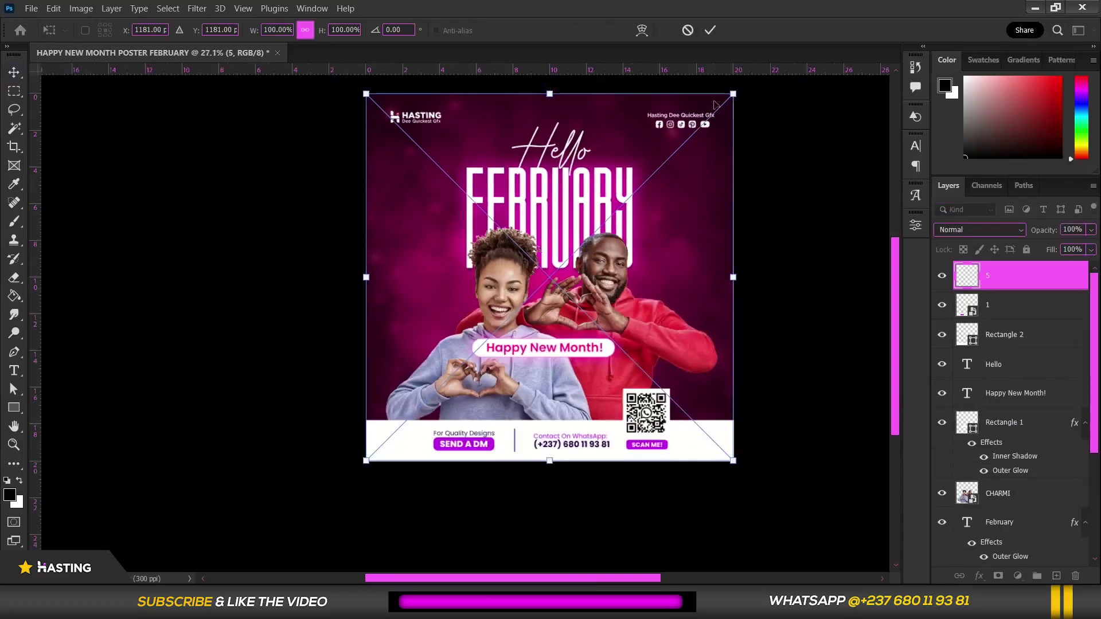
pyautogui.click(710, 31)
# Scale the logo and social icons header to 93.24%, shift it slightly up and apply the transform.
pyautogui.hotkey('ctrl', '-')
pyautogui.scroll(3, 608, 182)
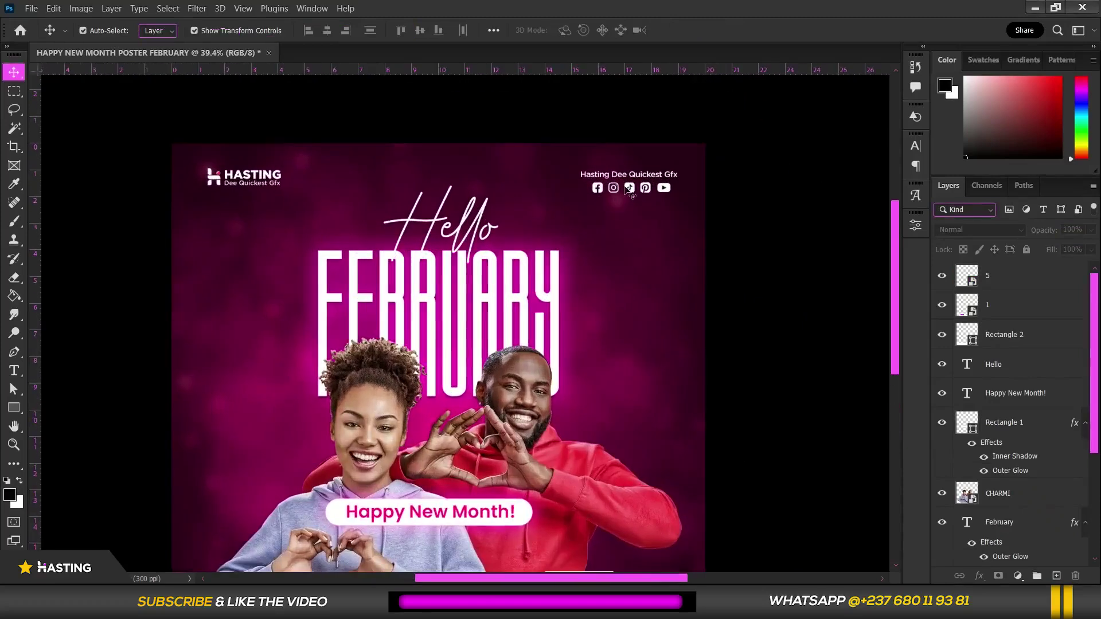
pyautogui.click(631, 190)
pyautogui.hotkey('ctrl', 't')
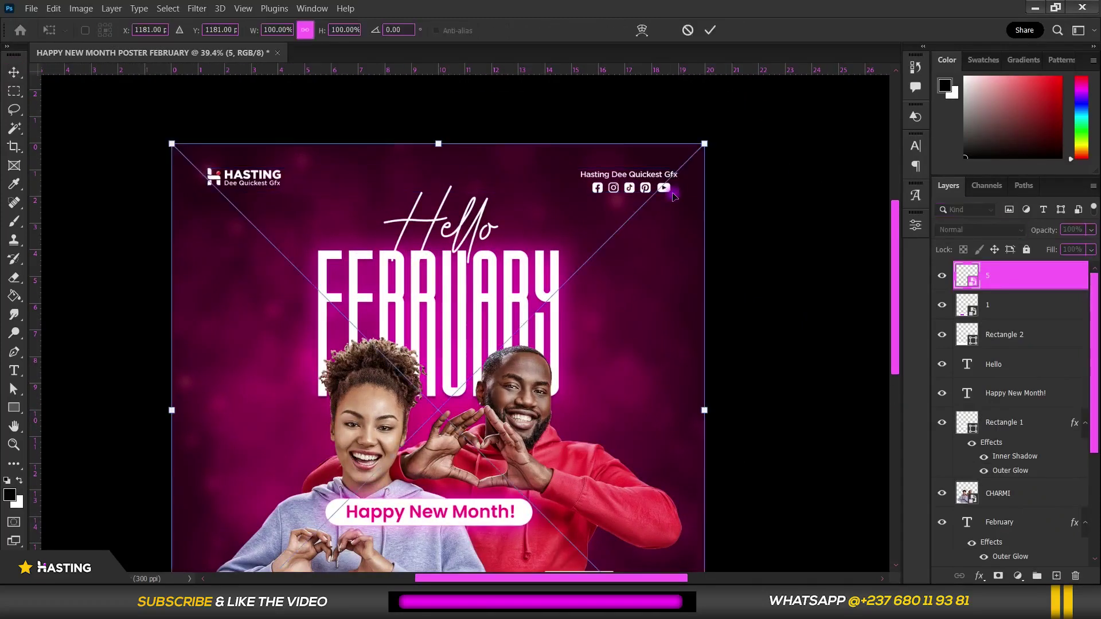
pyautogui.scroll(-3, 674, 193)
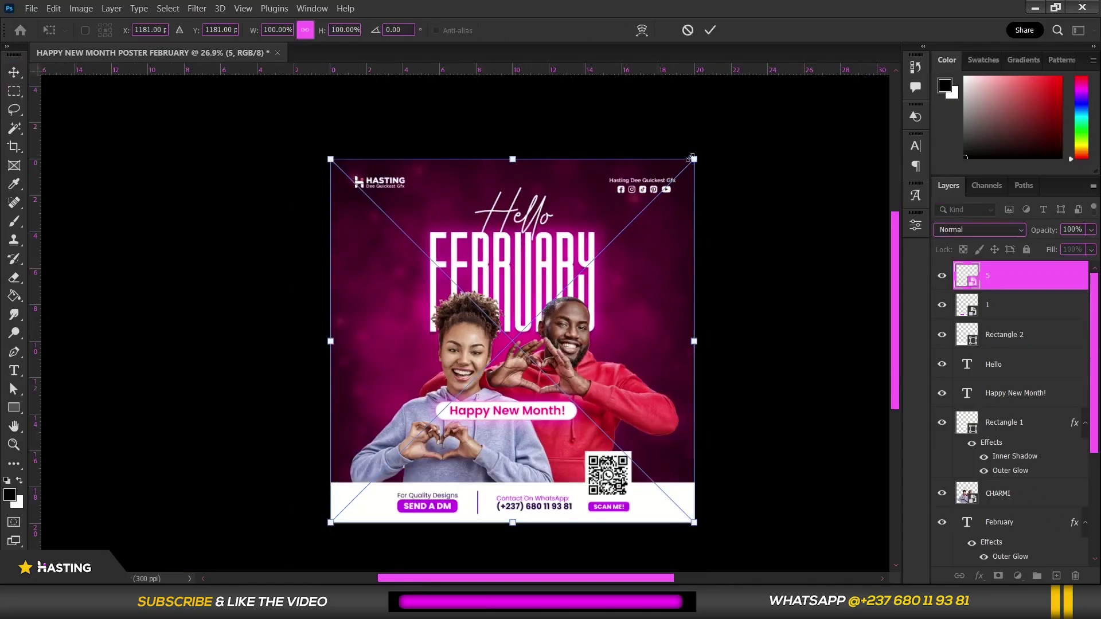
pyautogui.moveTo(691, 156); pyautogui.dragTo(662, 190)
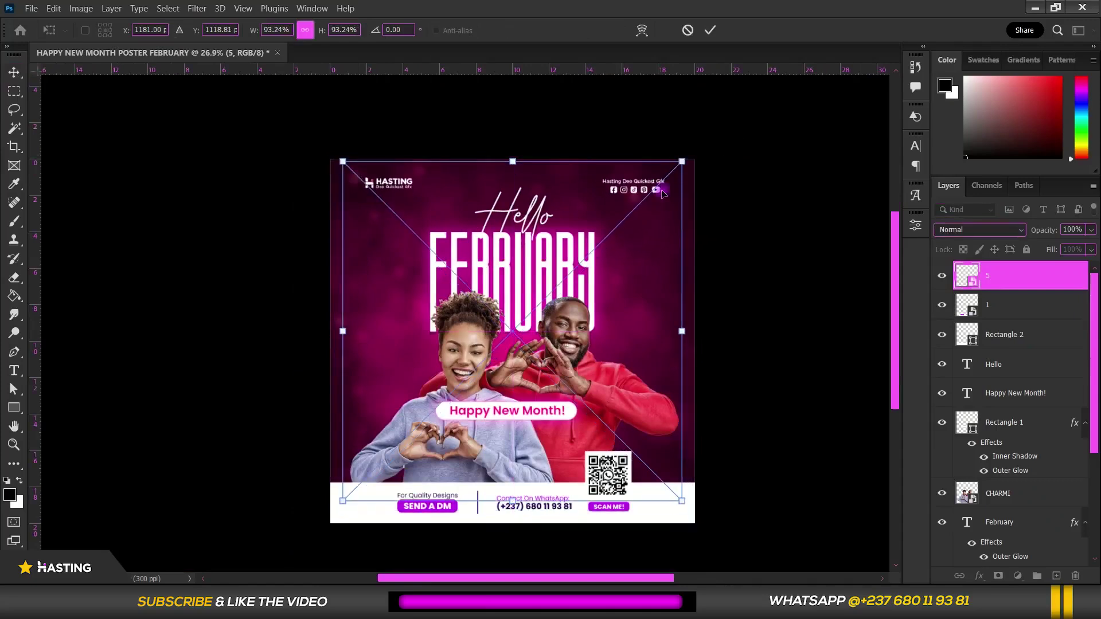
pyautogui.press('Return')
# Examine the poster's header, title, couple and contact footer up close.
pyautogui.scroll(4, 658, 193)
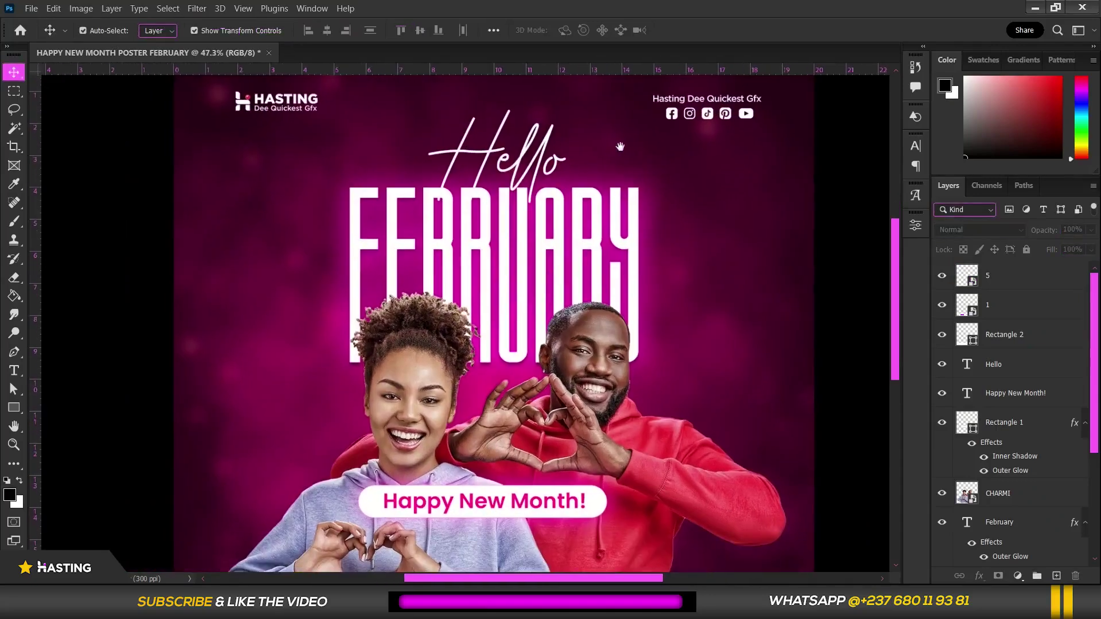
pyautogui.moveTo(621, 147); pyautogui.dragTo(629, 130)
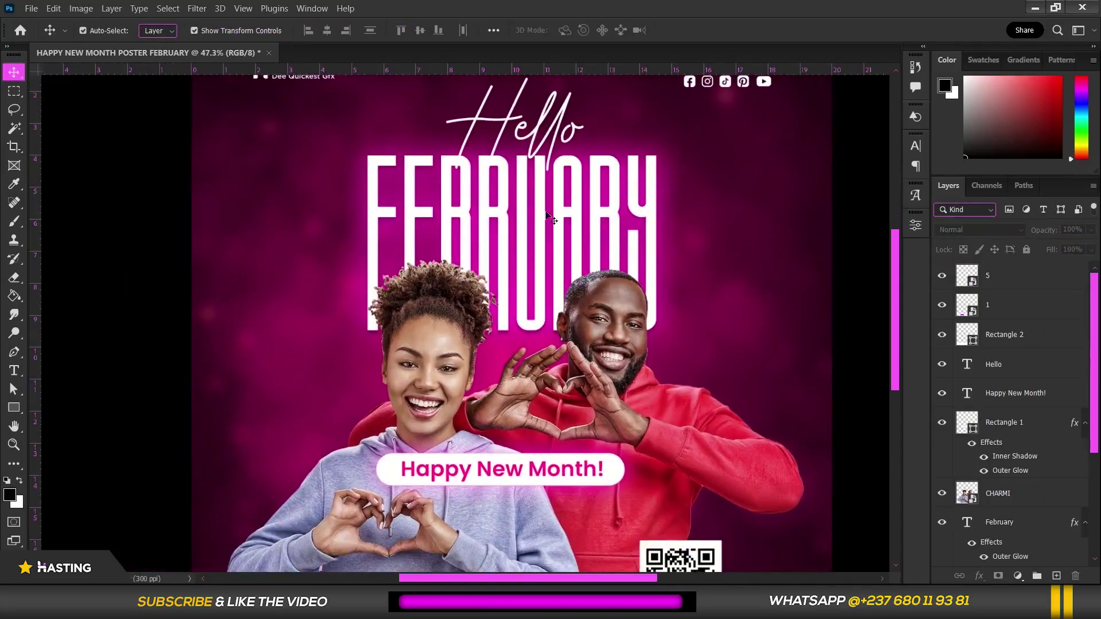
pyautogui.scroll(-2, 553, 213)
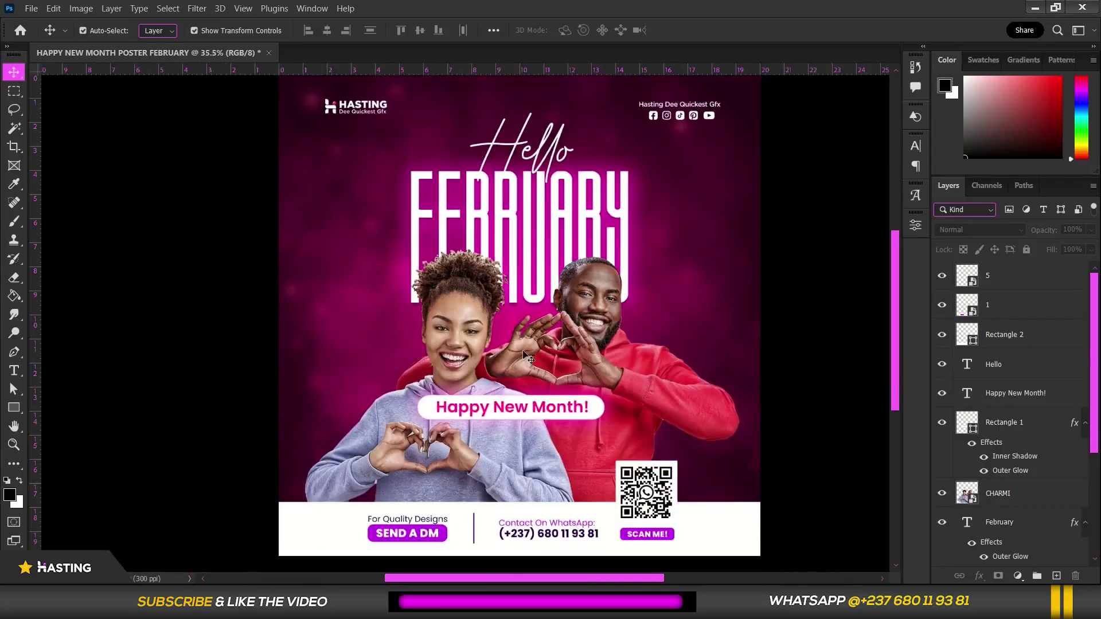
pyautogui.scroll(2, 524, 353)
pyautogui.moveTo(526, 339); pyautogui.dragTo(533, 187)
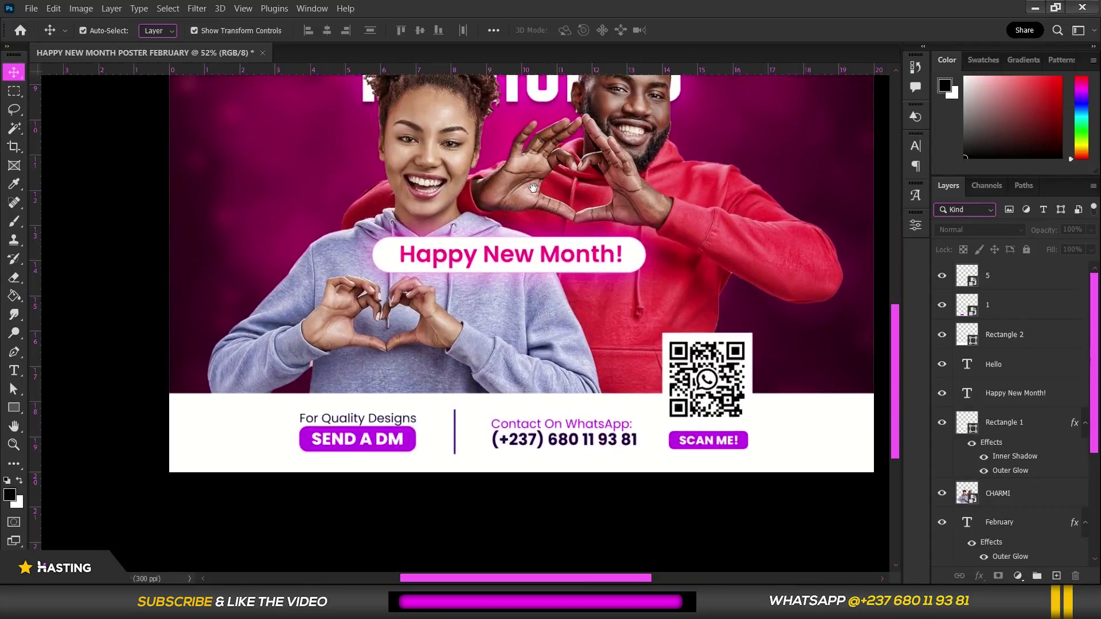
pyautogui.scroll(-4, 527, 271)
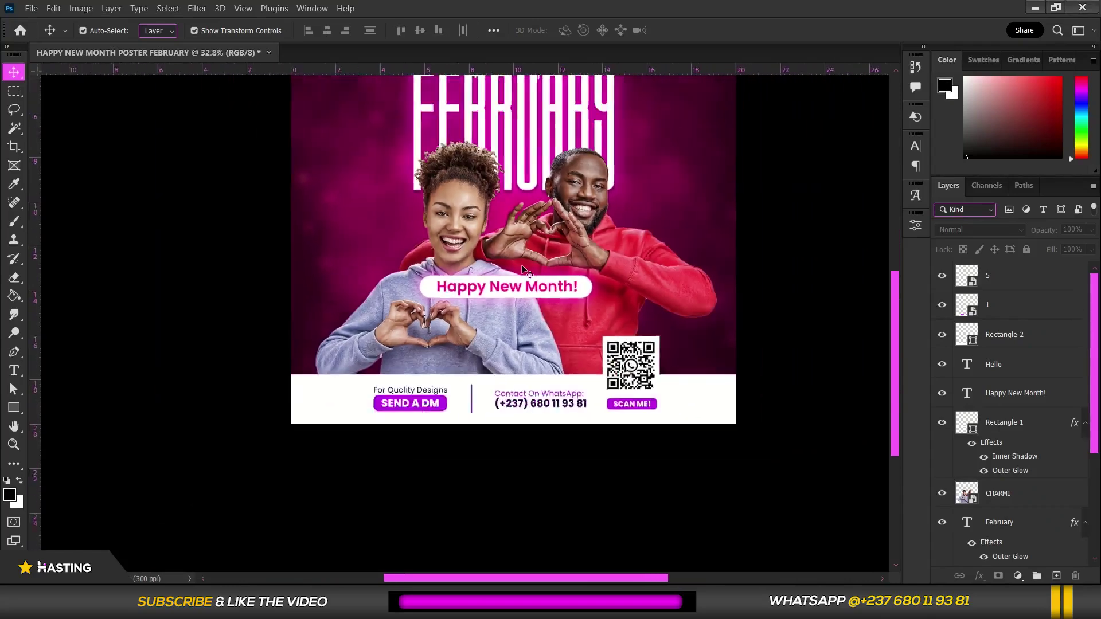
pyautogui.scroll(3, 527, 270)
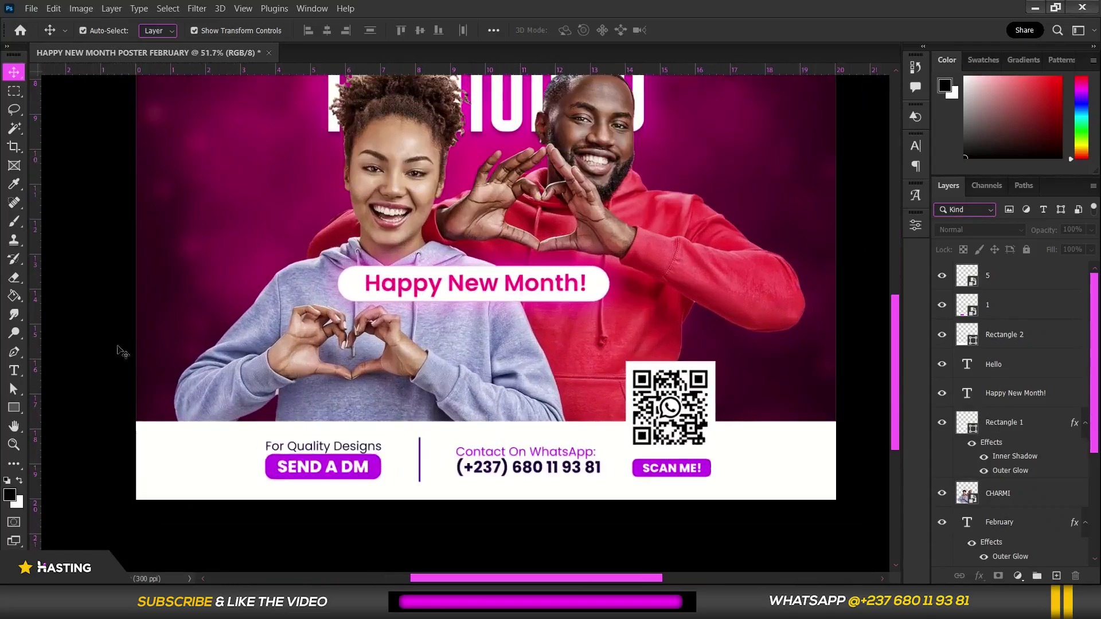
# Draw a white rectangle about 1176 × 312 px under the greeting bar and round its corners to about 0.52 cm.
pyautogui.click(13, 407)
pyautogui.moveTo(303, 289); pyautogui.dragTo(651, 381)
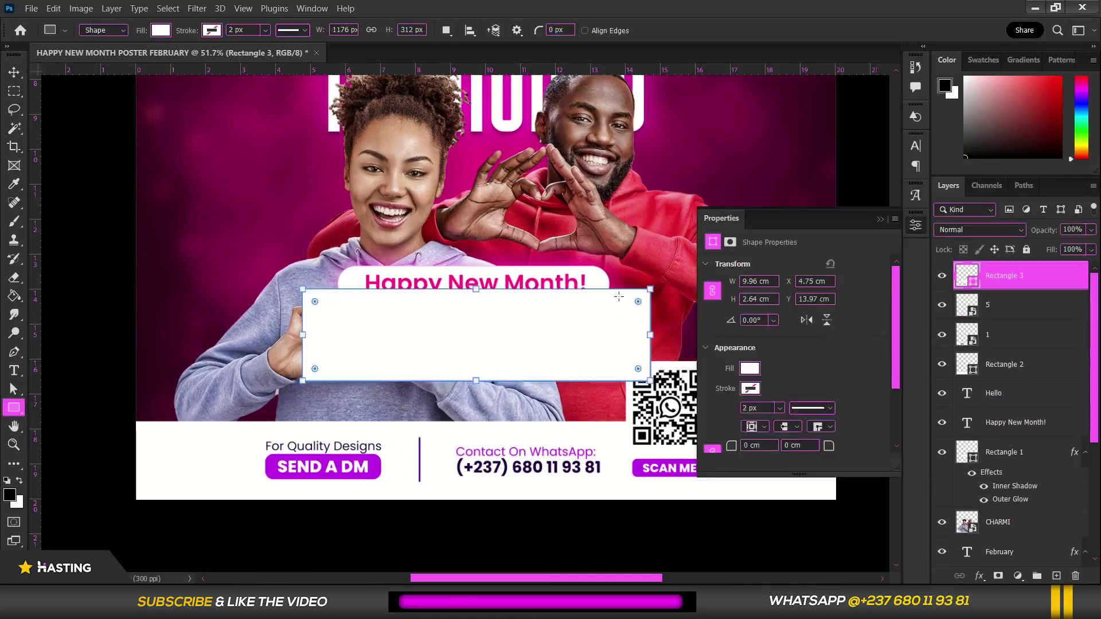
pyautogui.scroll(1, 626, 297)
pyautogui.moveTo(643, 300); pyautogui.dragTo(633, 310)
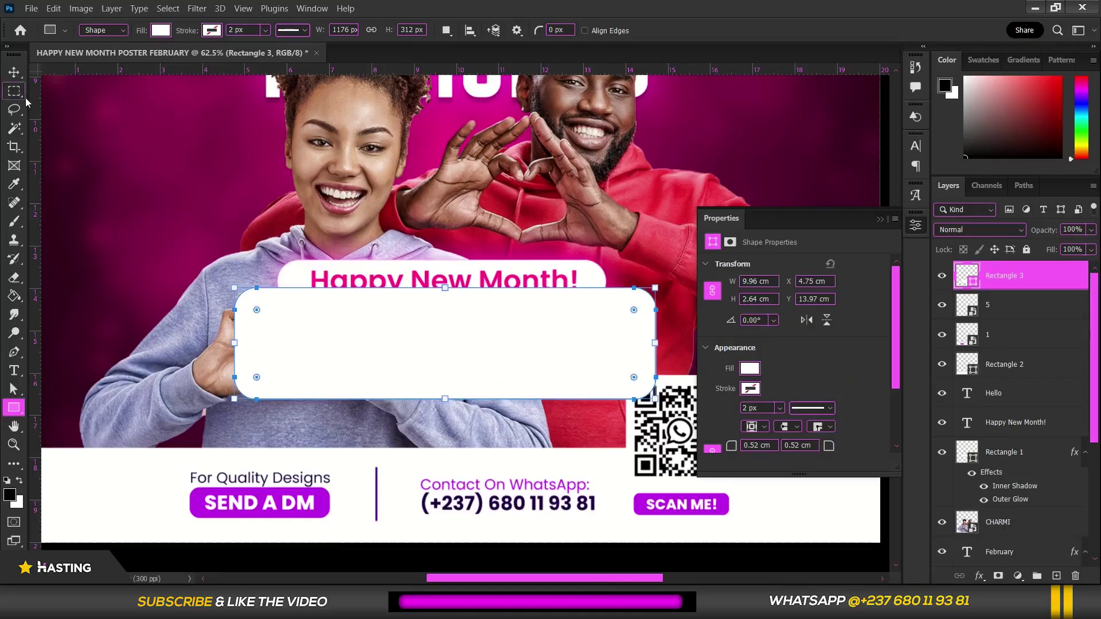
# Move the new rounded rectangle's layer below the greeting bar's layer, directly above the couple cutout.
pyautogui.click(13, 71)
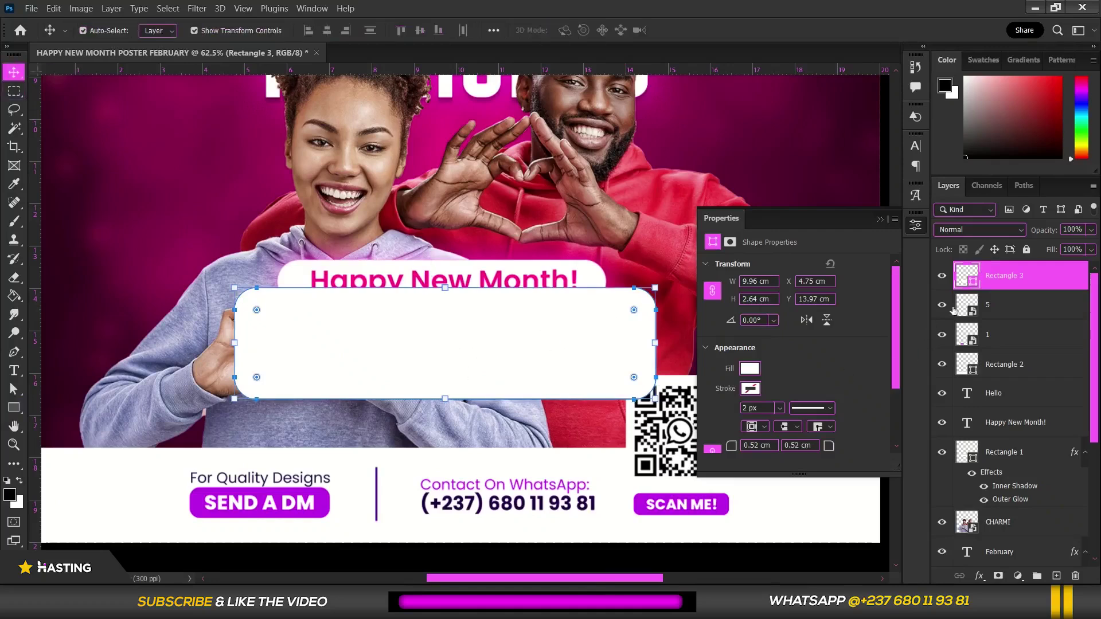
pyautogui.moveTo(1027, 277); pyautogui.dragTo(1031, 373)
pyautogui.scroll(-1, 1032, 375)
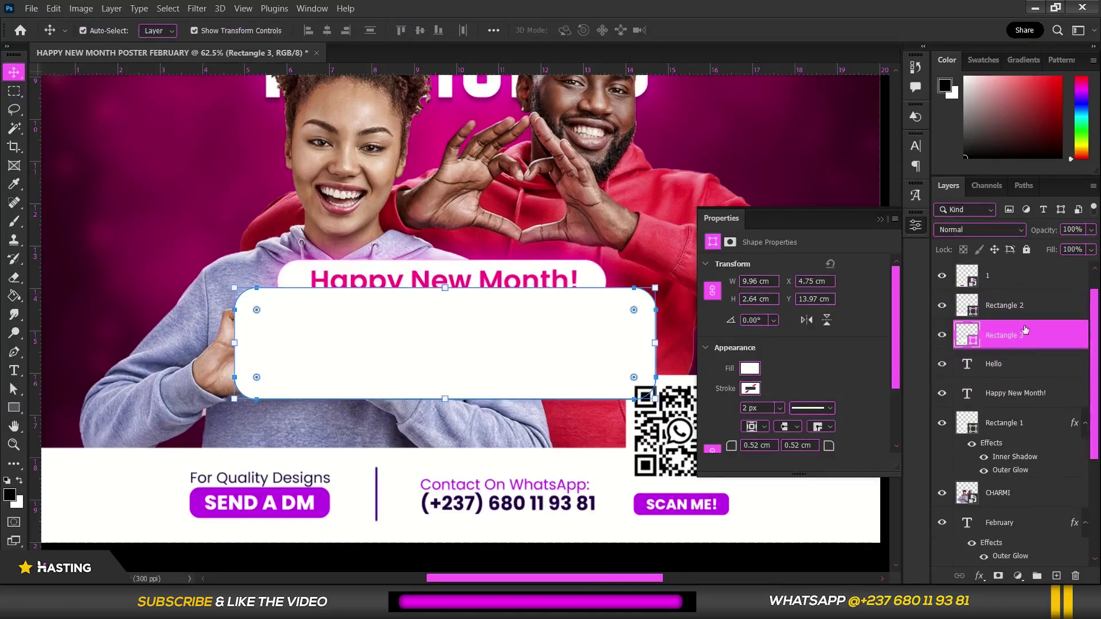
pyautogui.moveTo(1025, 334); pyautogui.dragTo(1028, 481)
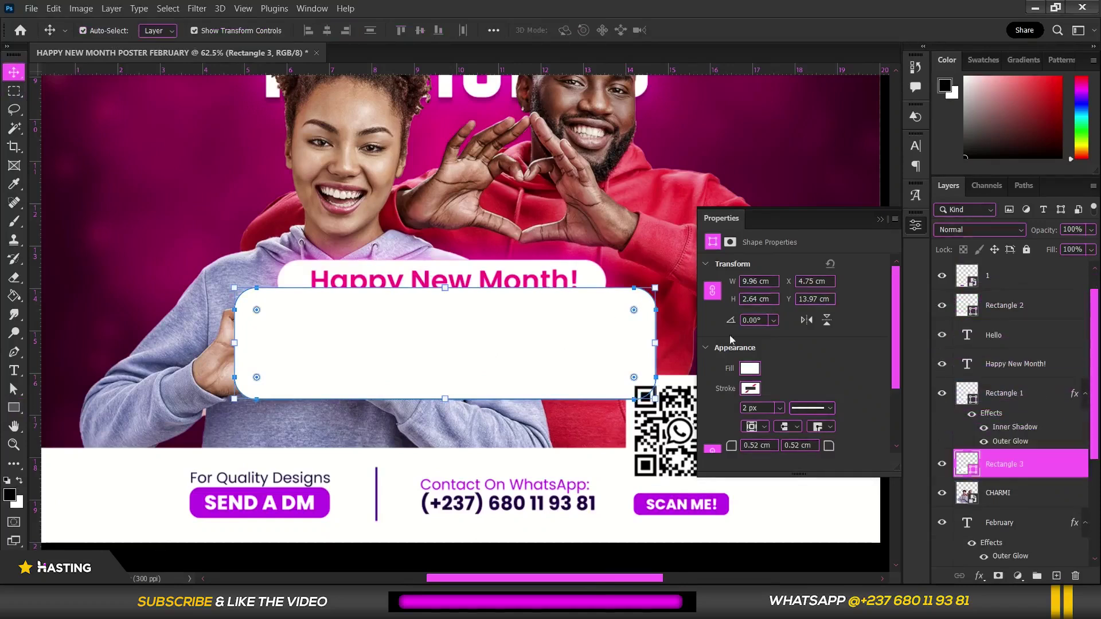
pyautogui.scroll(-2, 469, 257)
pyautogui.click(574, 493)
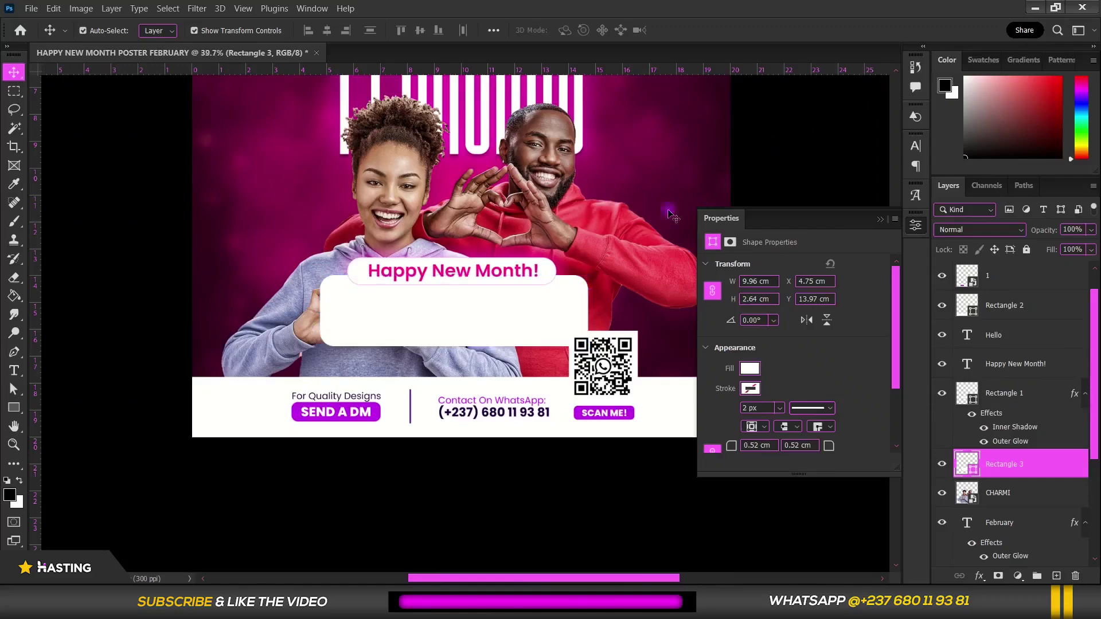
# Reduce the fill of the white rounded rectangle under the greeting bar to 47%.
pyautogui.scroll(1, 566, 290)
pyautogui.click(529, 331)
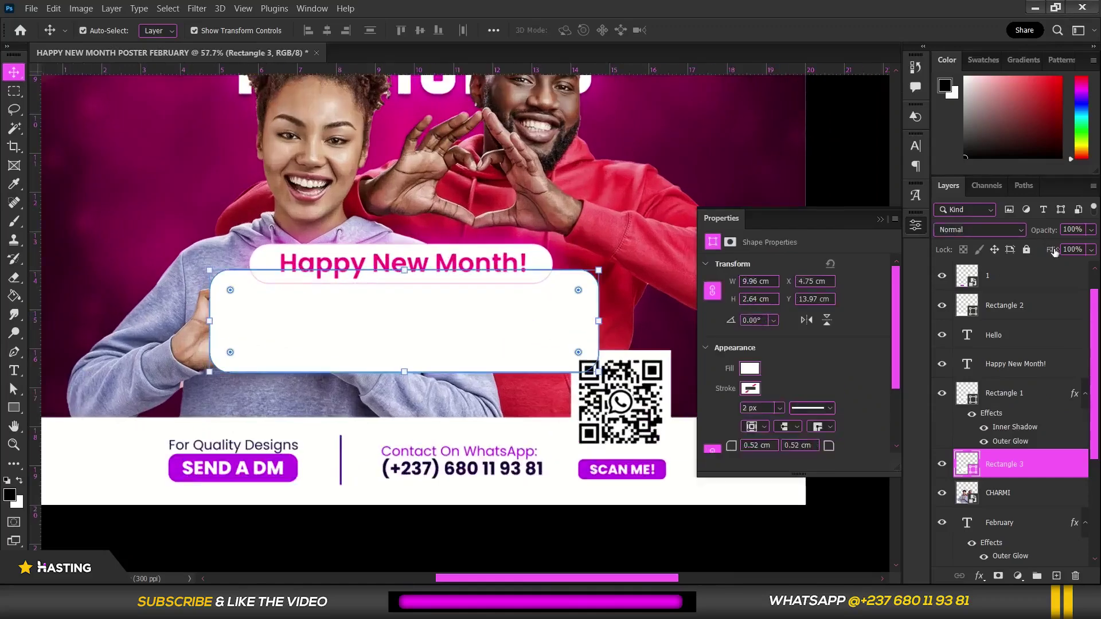
pyautogui.click(1092, 251)
pyautogui.moveTo(1057, 267); pyautogui.dragTo(1055, 267)
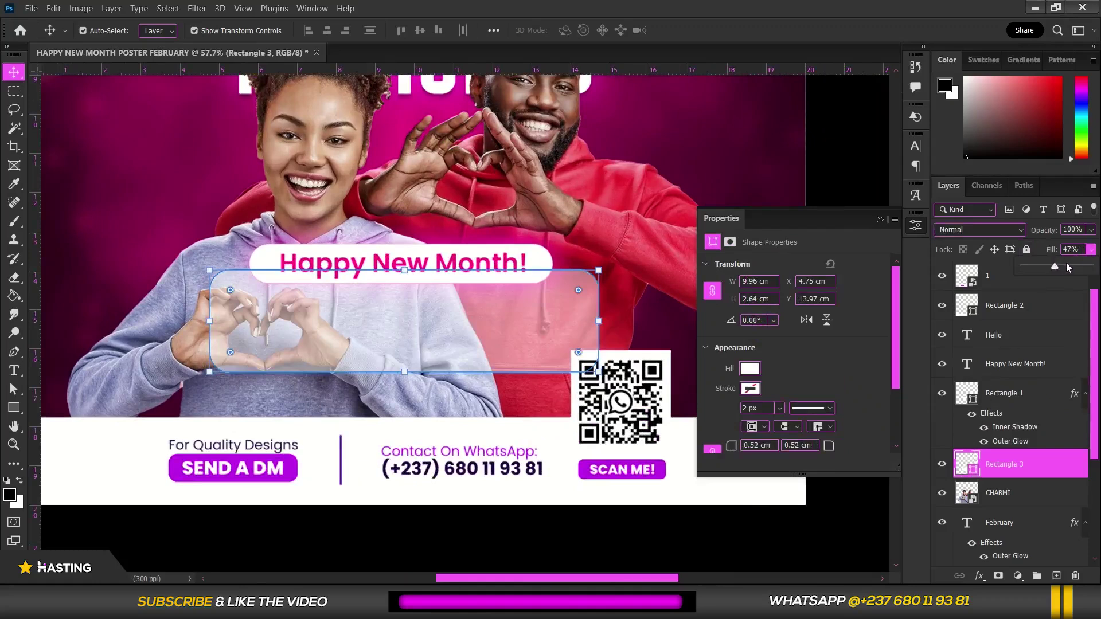
# Recolour the translucent message box from white to a dark magenta-purple.
pyautogui.doubleClick(968, 465)
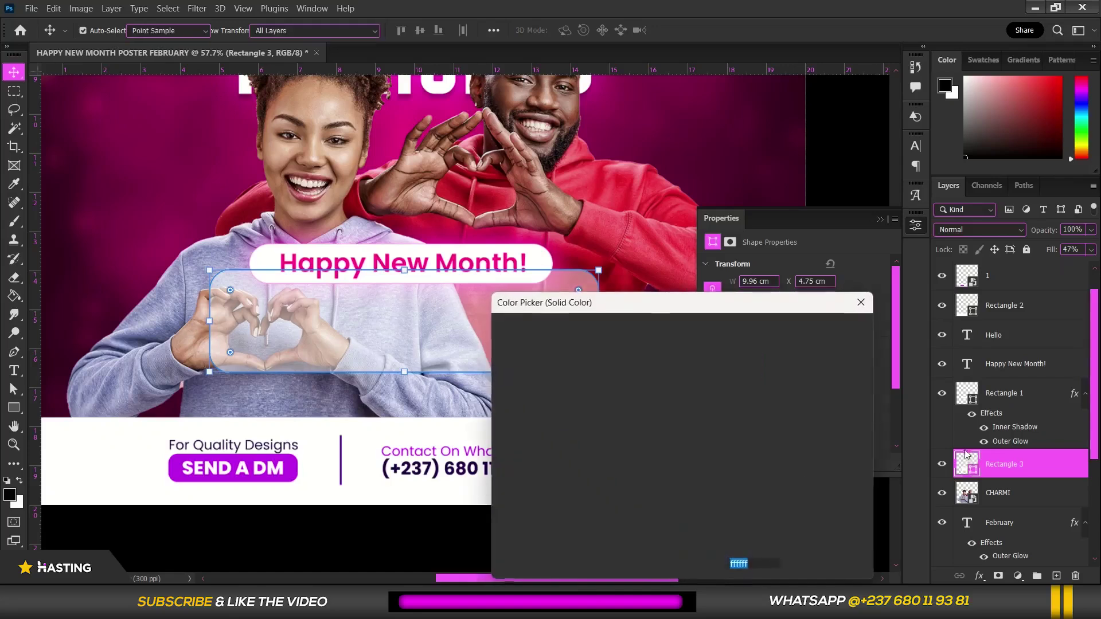
pyautogui.click(690, 370)
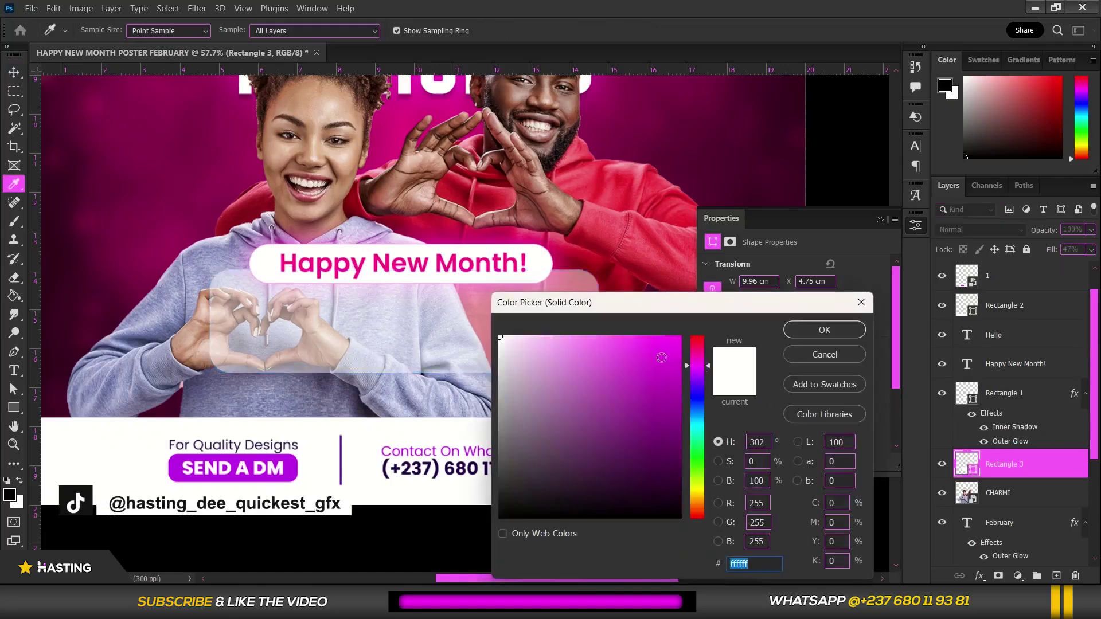
pyautogui.click(674, 386)
pyautogui.moveTo(675, 385)
pyautogui.mouseDown()
pyautogui.moveTo(680, 438)
pyautogui.moveTo(686, 423)
pyautogui.mouseUp()
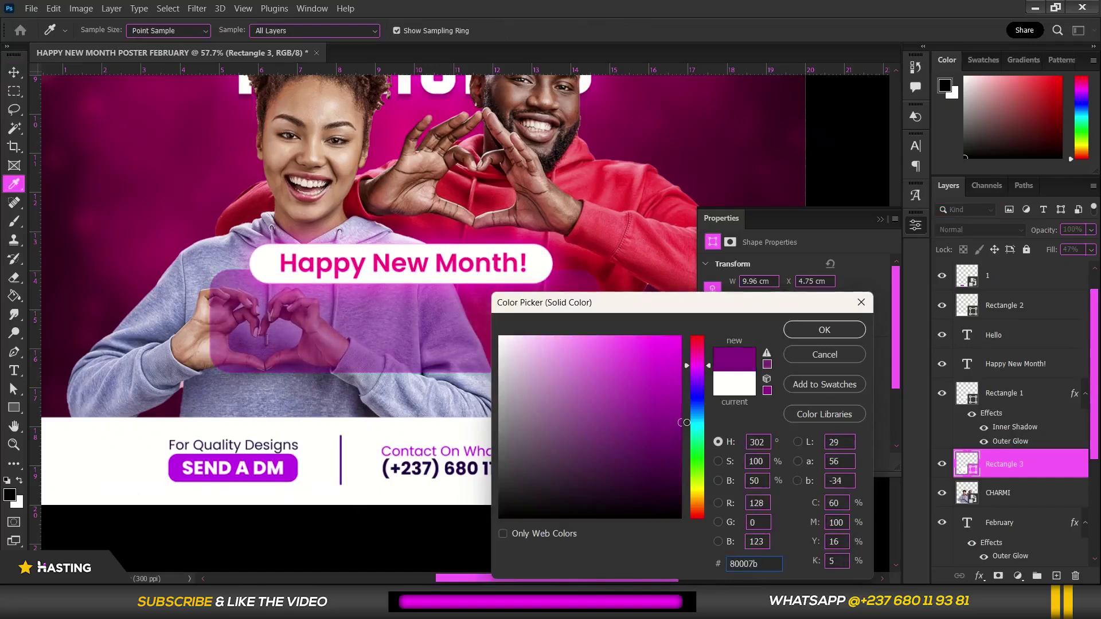
pyautogui.click(698, 354)
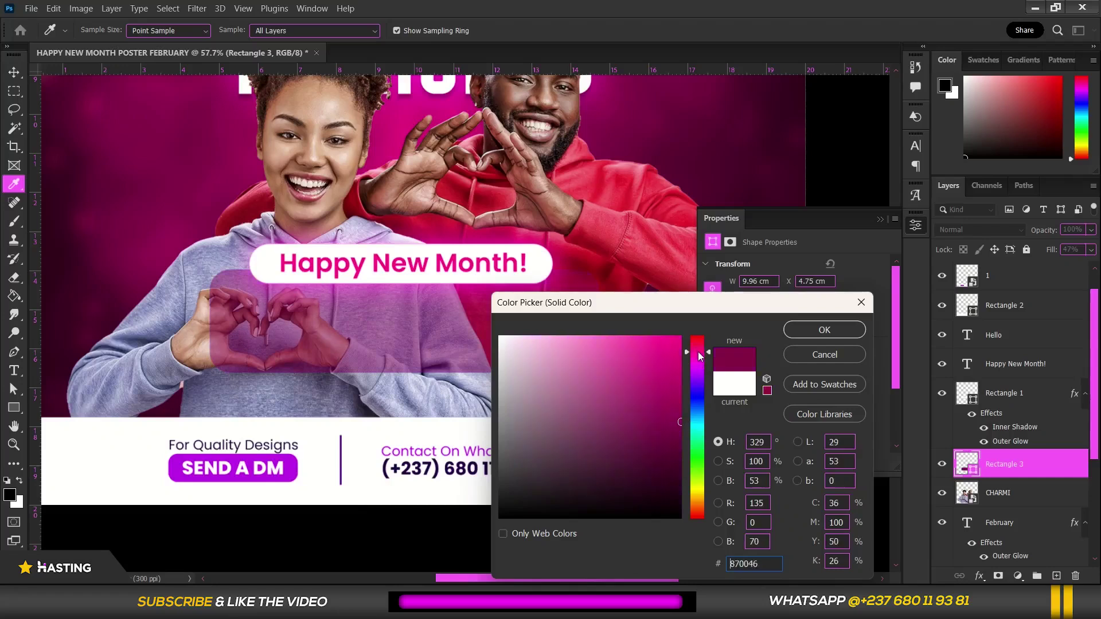
pyautogui.moveTo(700, 356); pyautogui.dragTo(699, 360)
pyautogui.click(824, 330)
pyautogui.press('v')
# Examine how the translucent message box sits over the couple and relates to the title, greeting bar and footer.
pyautogui.scroll(-3, 268, 314)
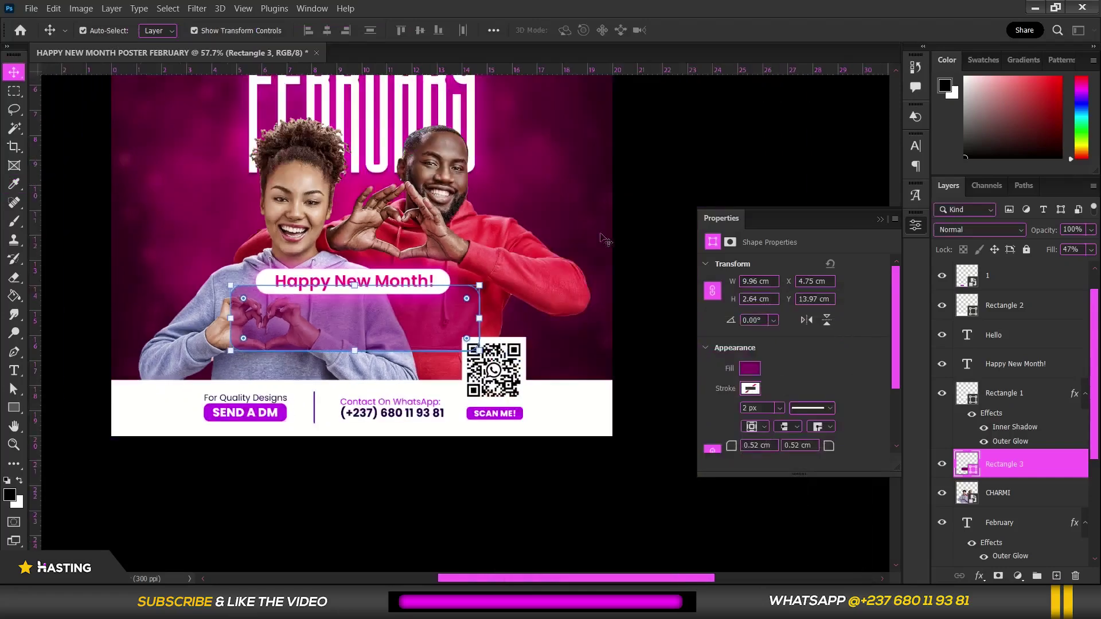
pyautogui.click(665, 195)
pyautogui.scroll(5, 336, 340)
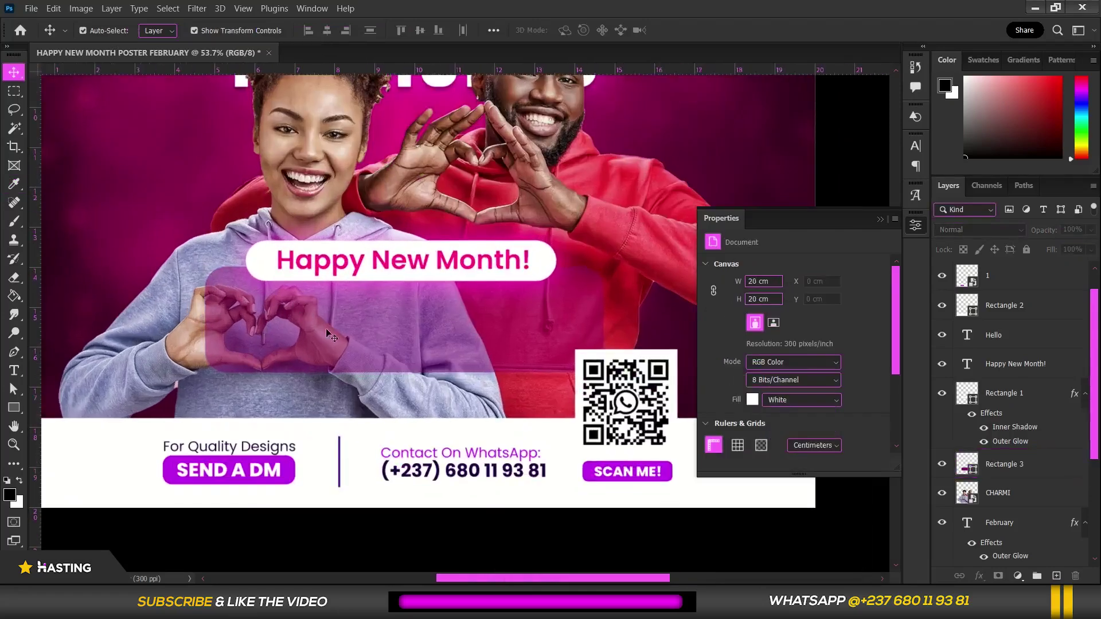
pyautogui.scroll(-2, 339, 341)
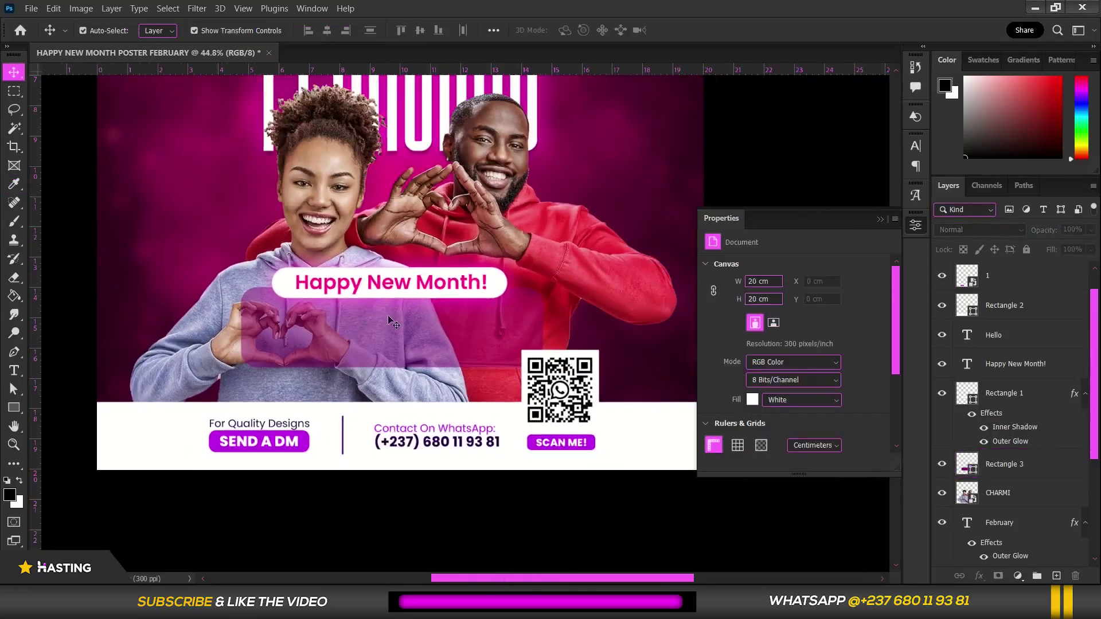
pyautogui.scroll(2, 410, 324)
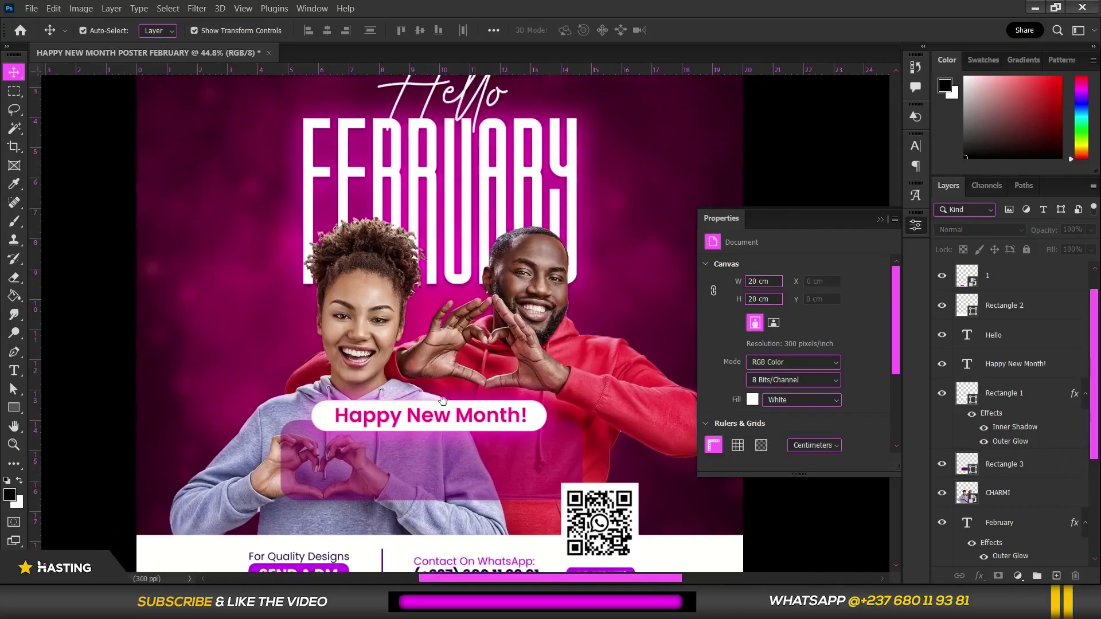
pyautogui.scroll(-2, 410, 324)
pyautogui.scroll(2, 427, 342)
pyautogui.scroll(-3, 427, 339)
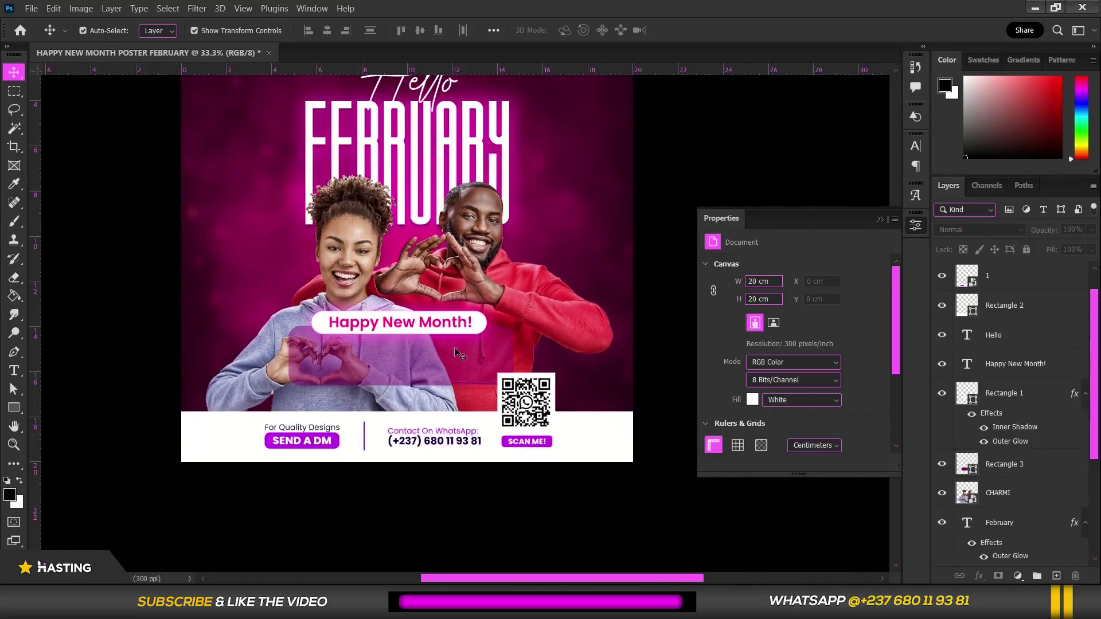
pyautogui.scroll(3, 459, 352)
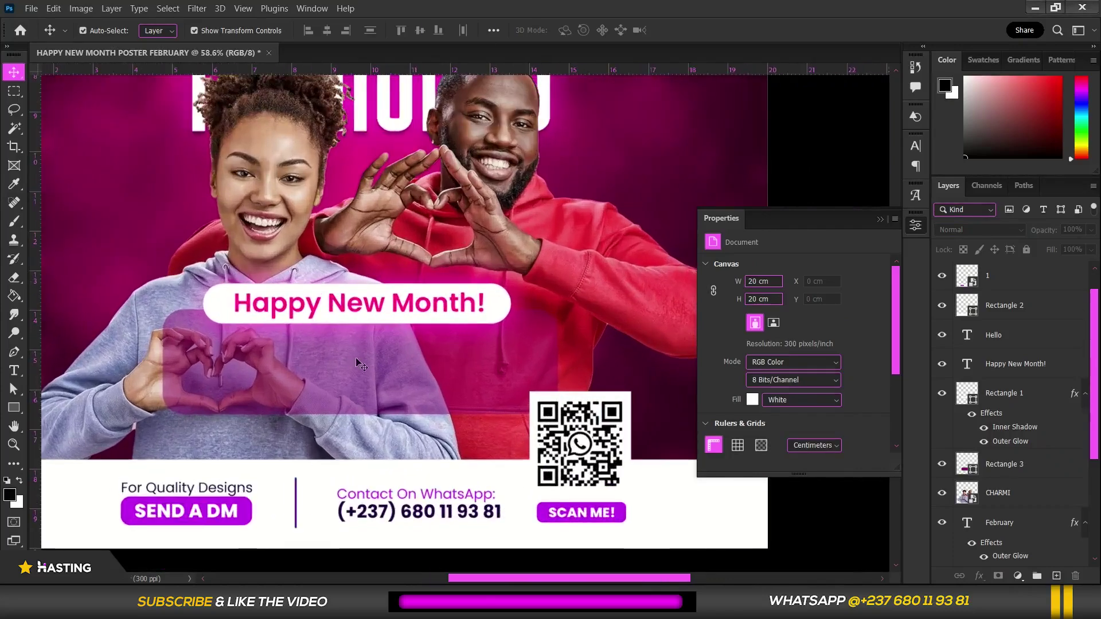
# Add centred white text over the message box in Poppins Regular at 74 px, beginning "Cheers to a brand new month".
pyautogui.press('t')
pyautogui.click(265, 347)
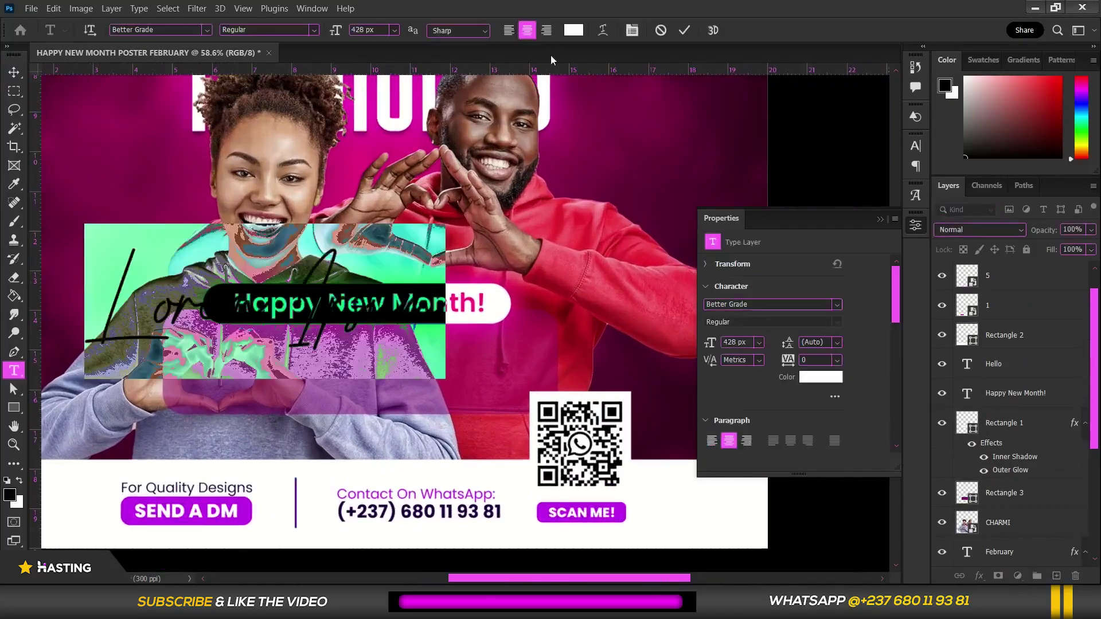
pyautogui.click(836, 304)
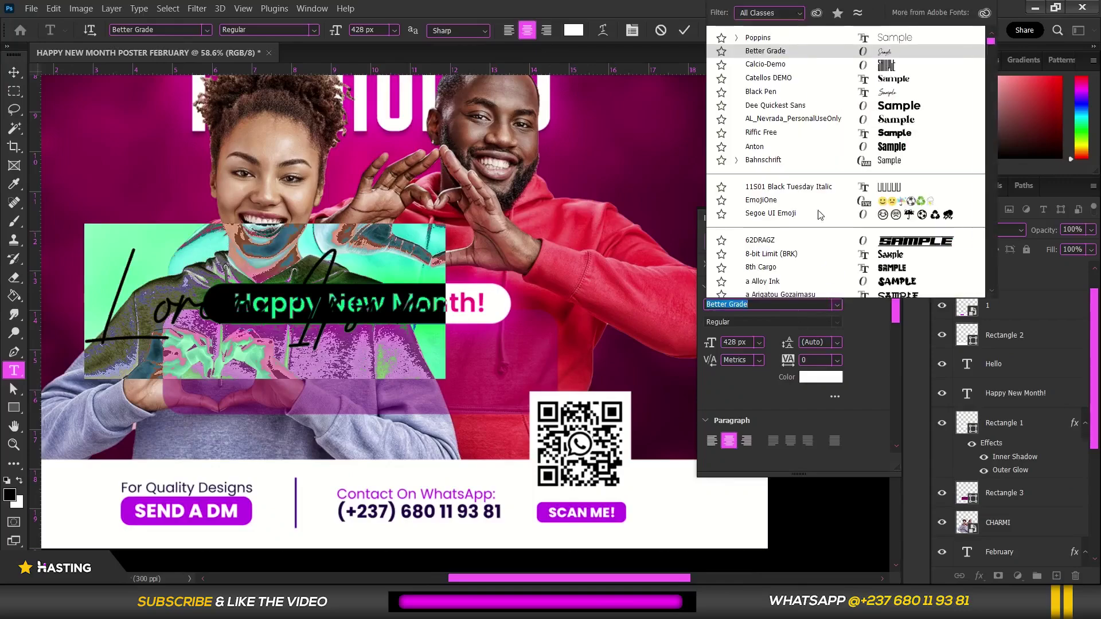
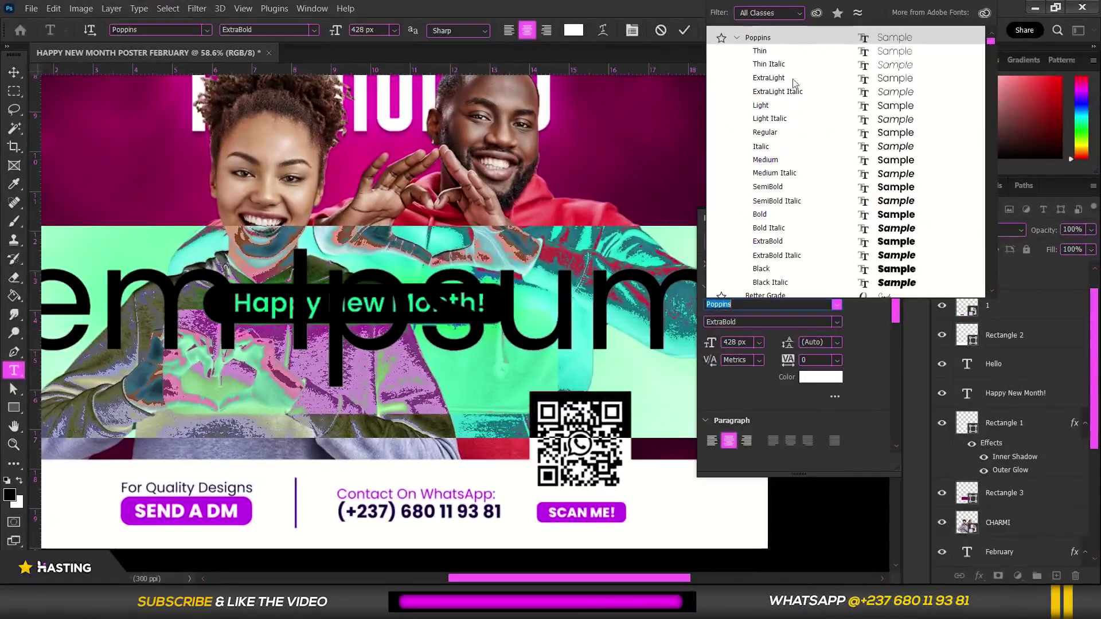
pyautogui.click(885, 134)
pyautogui.moveTo(716, 343); pyautogui.dragTo(457, 376)
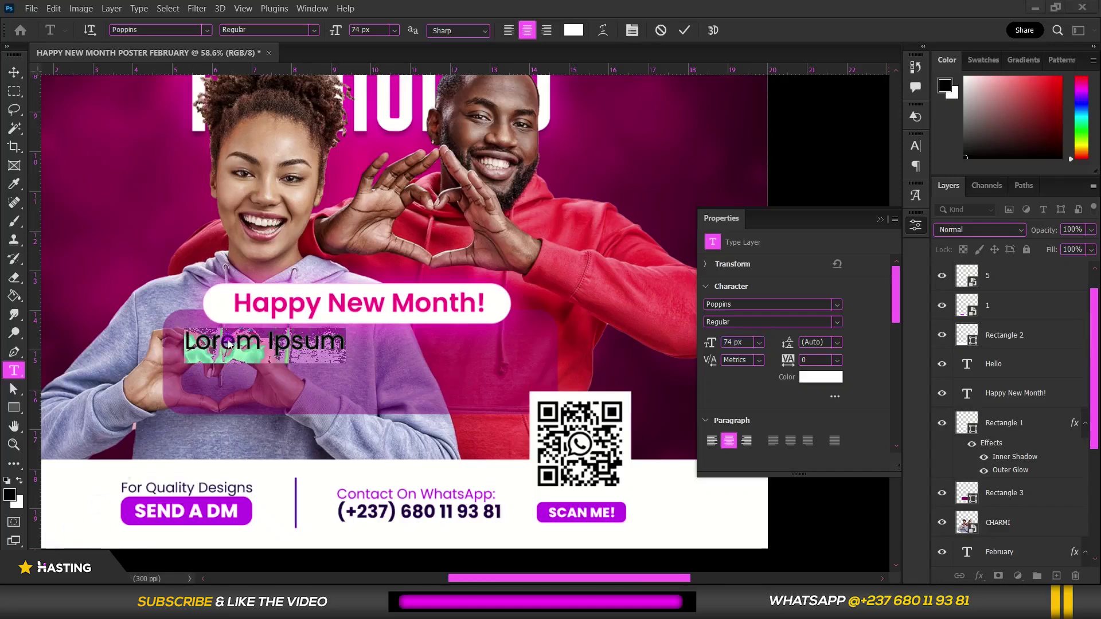
pyautogui.scroll(3, 258, 344)
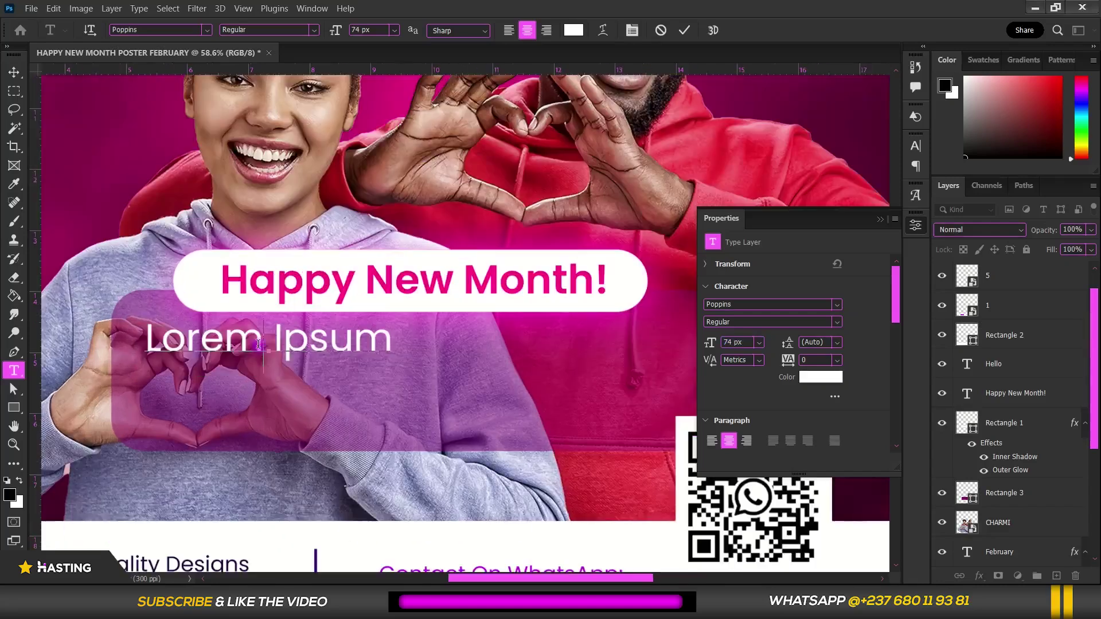
pyautogui.write('Cheers to a brand new month')
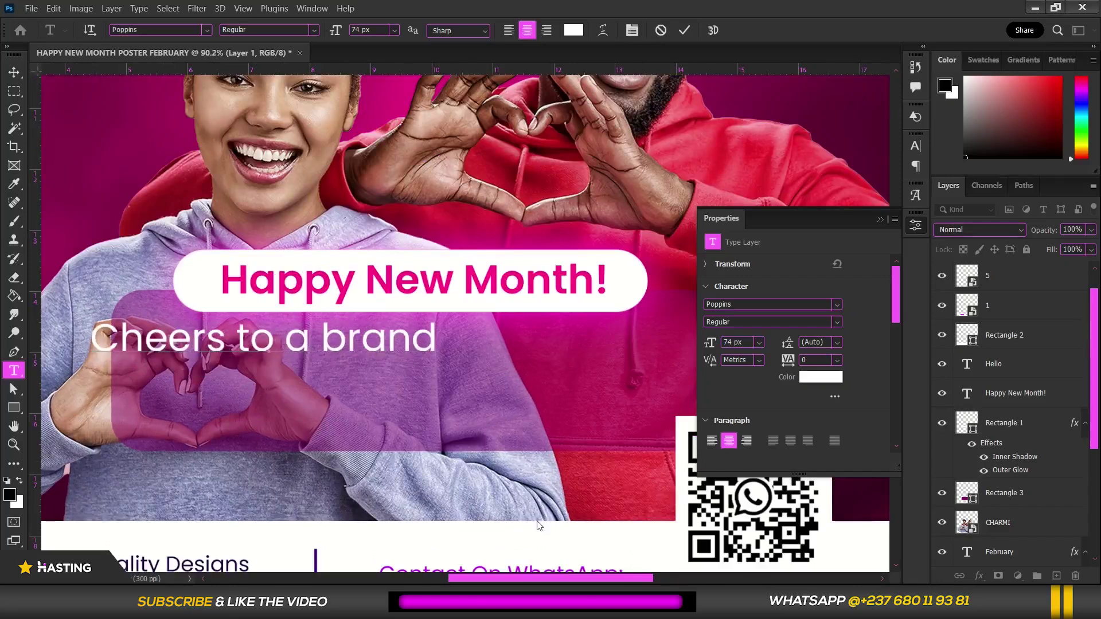
# Change the message text to Poppins Medium at 54 px.
pyautogui.hotkey('ctrl', 'a')
pyautogui.click(740, 342)
pyautogui.write('54')
pyautogui.click(837, 321)
pyautogui.click(763, 333)
# Continue the message with "filled with love, joy, and endless possibilities." and a new line "Welcome to the month of February.".
pyautogui.scroll(-2, 524, 355)
pyautogui.scroll(2, 524, 355)
pyautogui.write('filled')
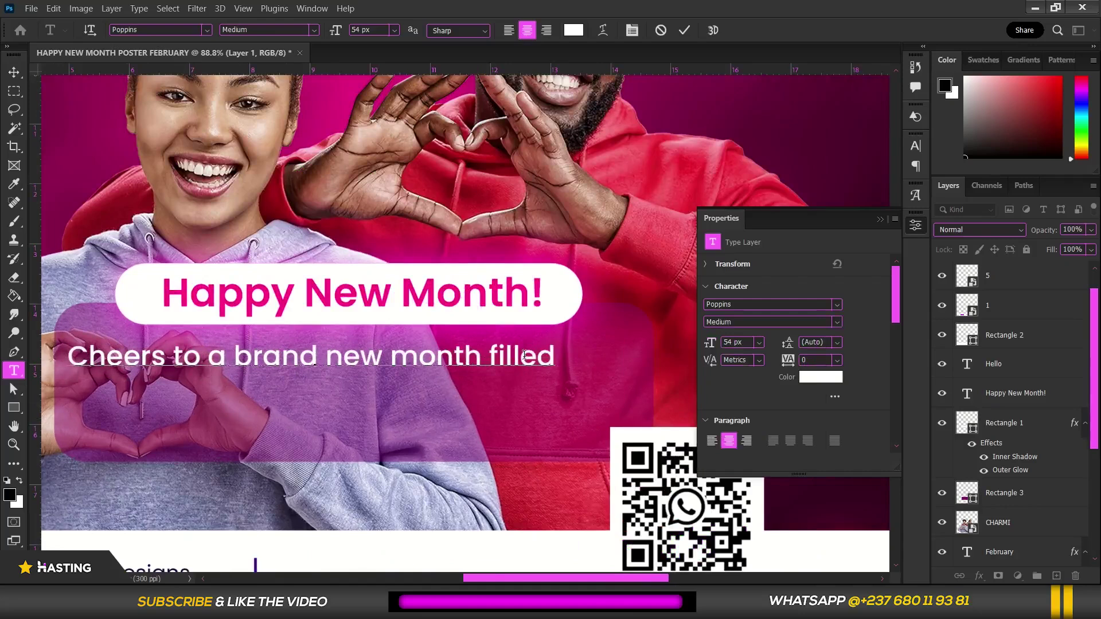
pyautogui.write(' with love,')
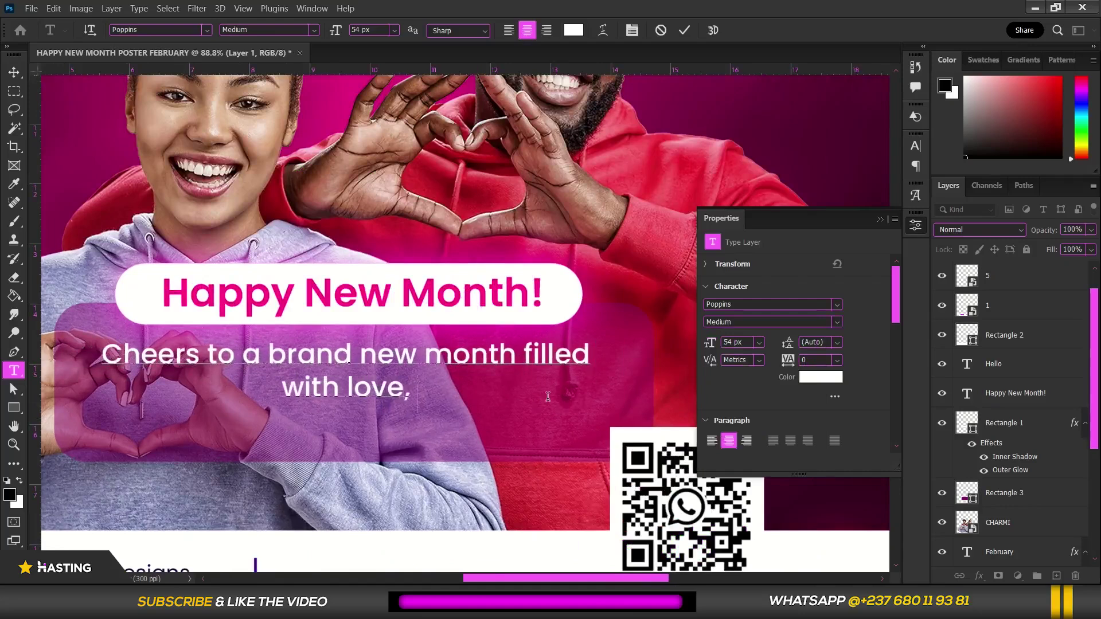
pyautogui.write(' joy, and endless possibilities.')
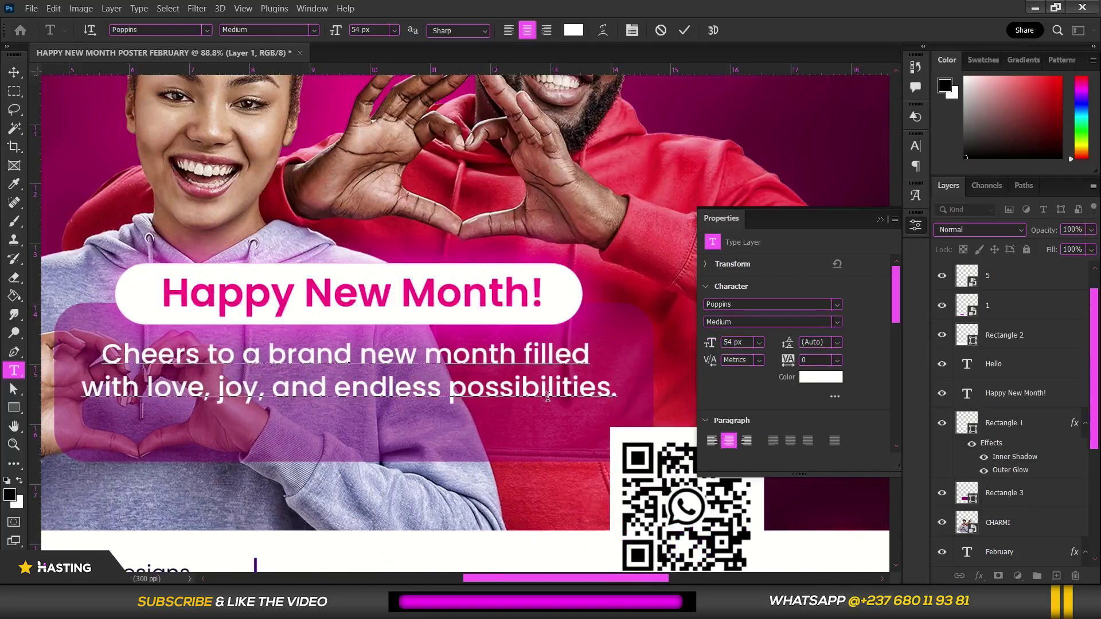
pyautogui.press('Return')
pyautogui.write('W')
pyautogui.press('BackSpace')
pyautogui.write('Welcome to the month of February.')
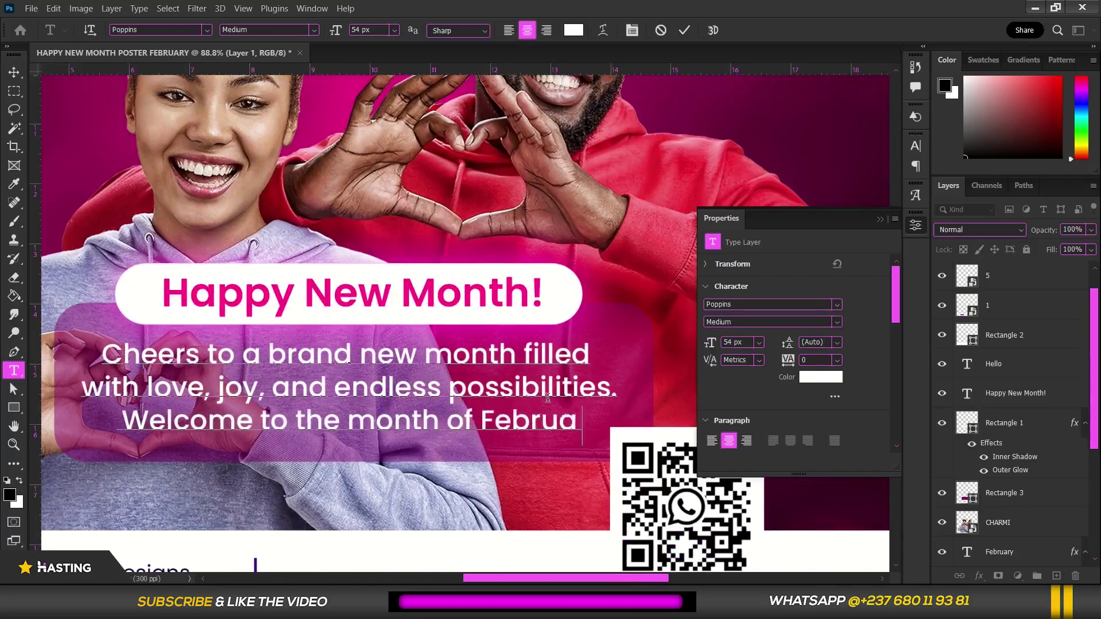
# Centre the message in its box, restyle it as Poppins SemiBold at 50 px with 54 px line spacing, and commit the text.
pyautogui.hotkey('ctrl', '-')
pyautogui.moveTo(581, 415); pyautogui.dragTo(253, 384)
pyautogui.hotkey('ctrl', 'a')
pyautogui.click(772, 321)
pyautogui.click(745, 402)
pyautogui.tripleClick(737, 342)
pyautogui.write('52')
pyautogui.press('Tab')
pyautogui.write('54')
pyautogui.press('Return')
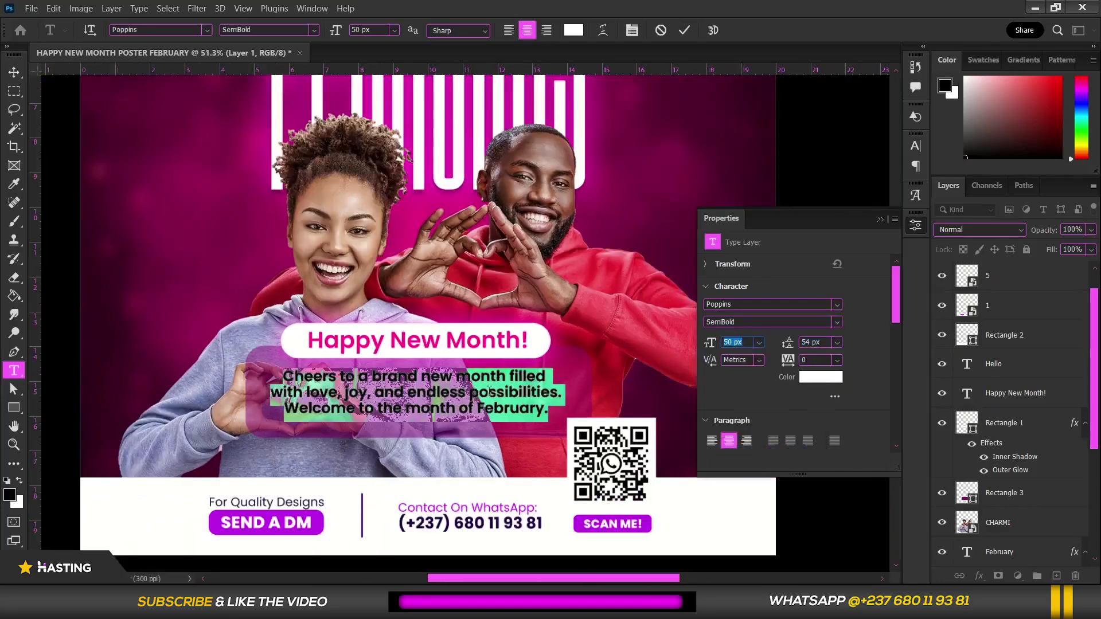
pyautogui.hotkey('ctrl', 'Return')
pyautogui.press('v')
pyautogui.hotkey('ctrl', '-')
# Adjust the fill opacity of the rounded box behind the message, settling on 53%.
pyautogui.click(490, 393)
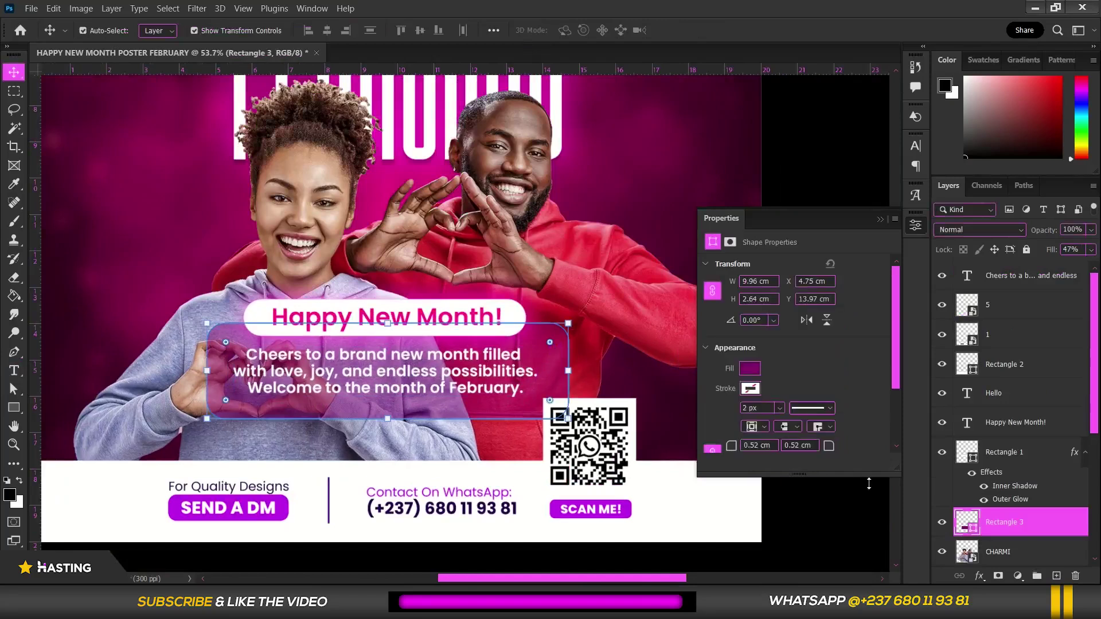
pyautogui.click(1092, 251)
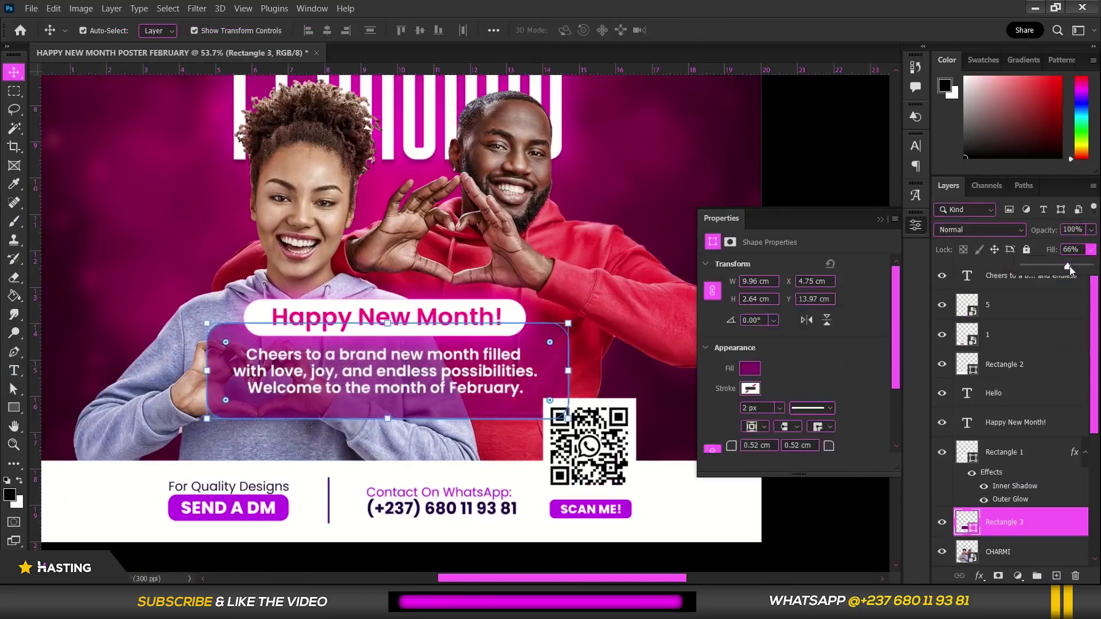
pyautogui.click(880, 219)
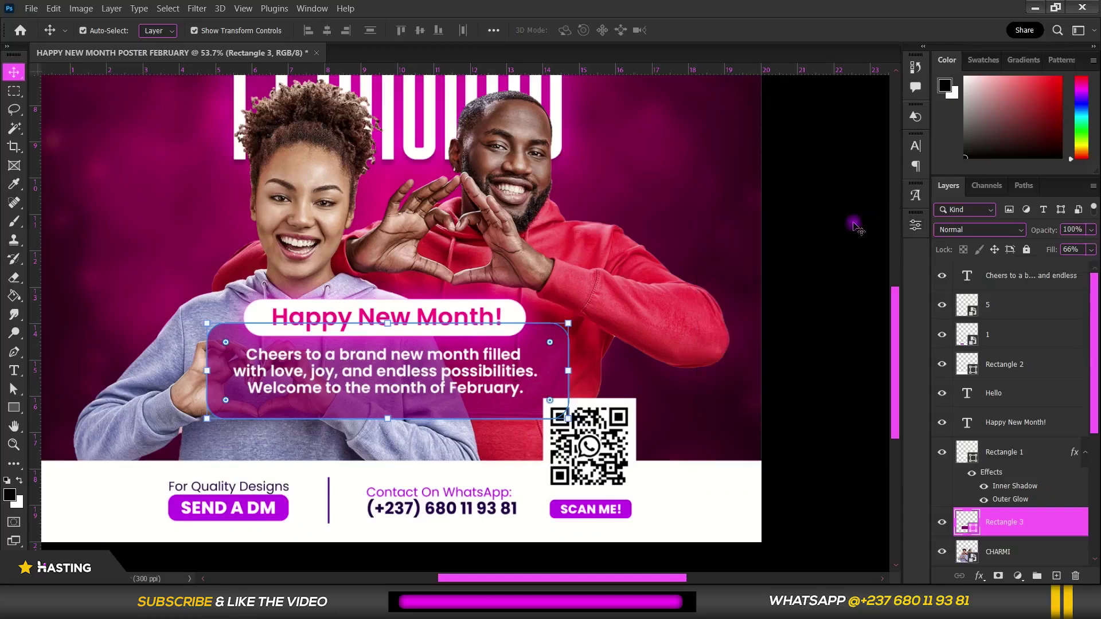
pyautogui.scroll(3, 310, 410)
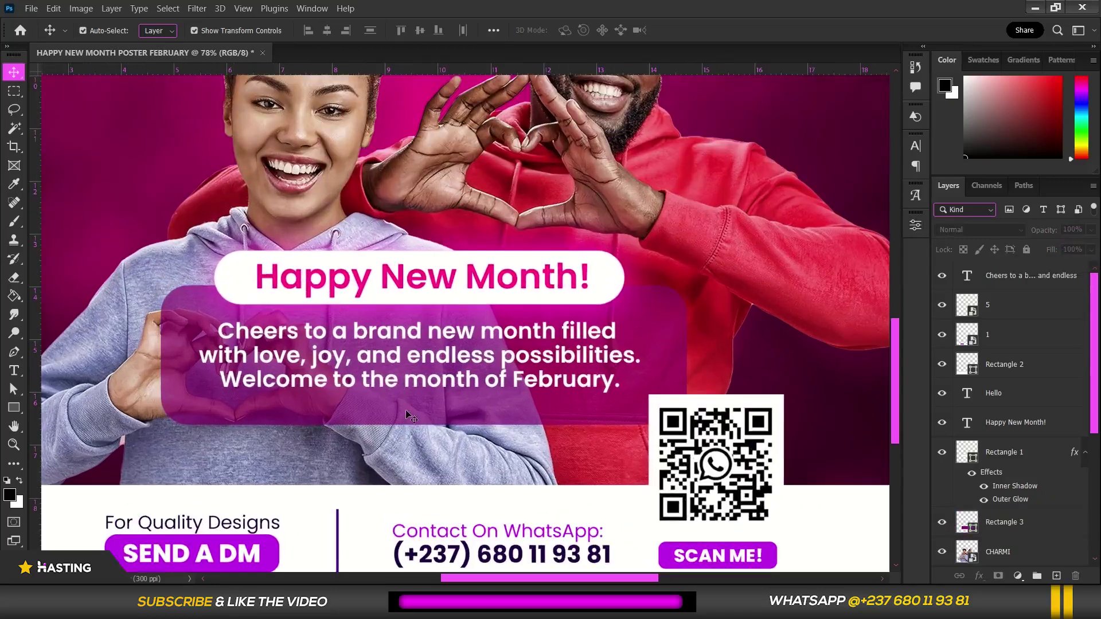
pyautogui.click(408, 416)
pyautogui.click(549, 288)
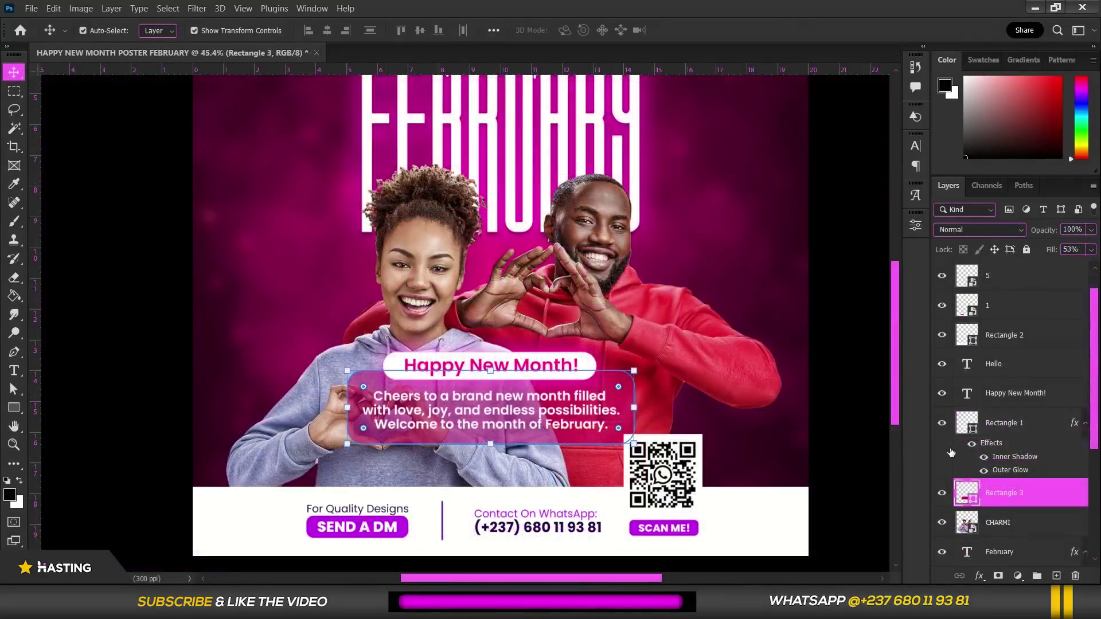
# Give the message box a pink outer glow at 71% opacity and a 5 px white outside stroke at 98% opacity.
pyautogui.doubleClick(1050, 497)
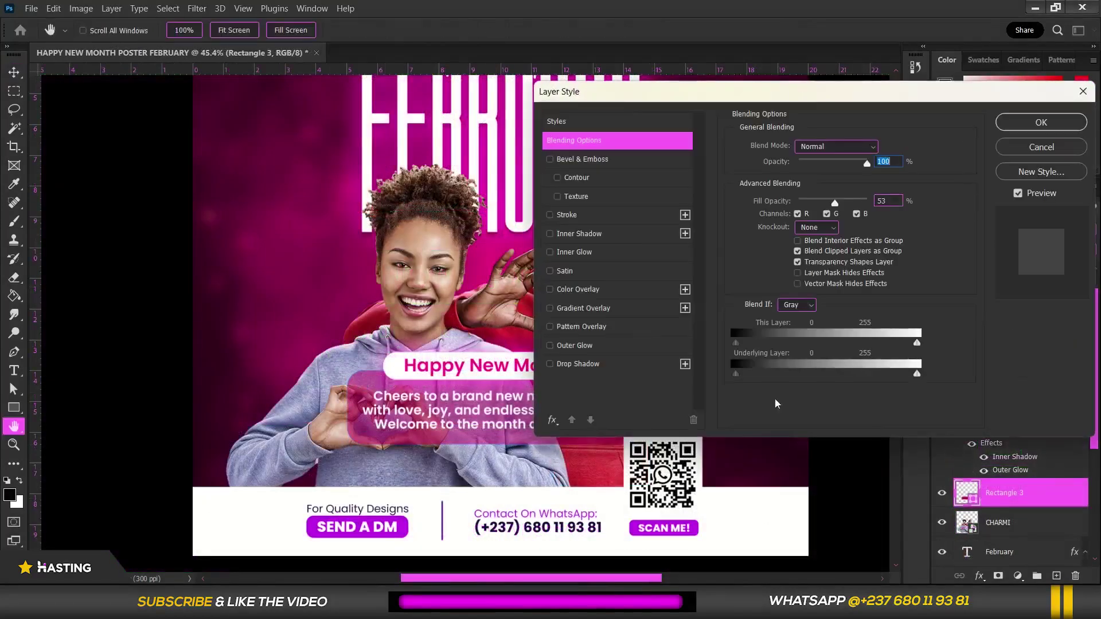
pyautogui.click(570, 347)
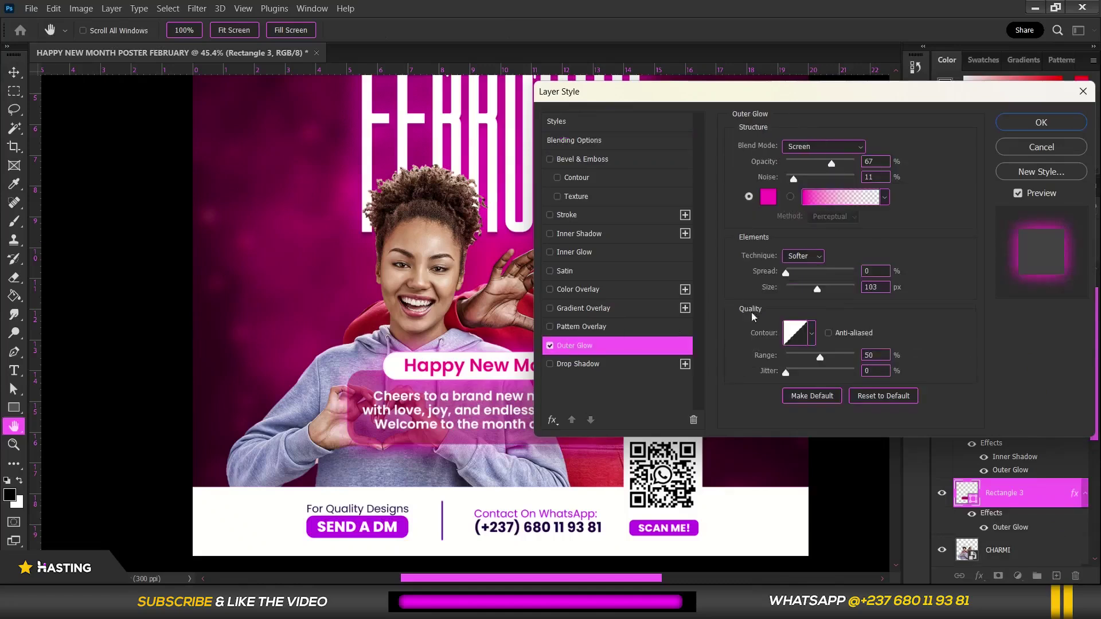
pyautogui.moveTo(835, 165); pyautogui.dragTo(838, 166)
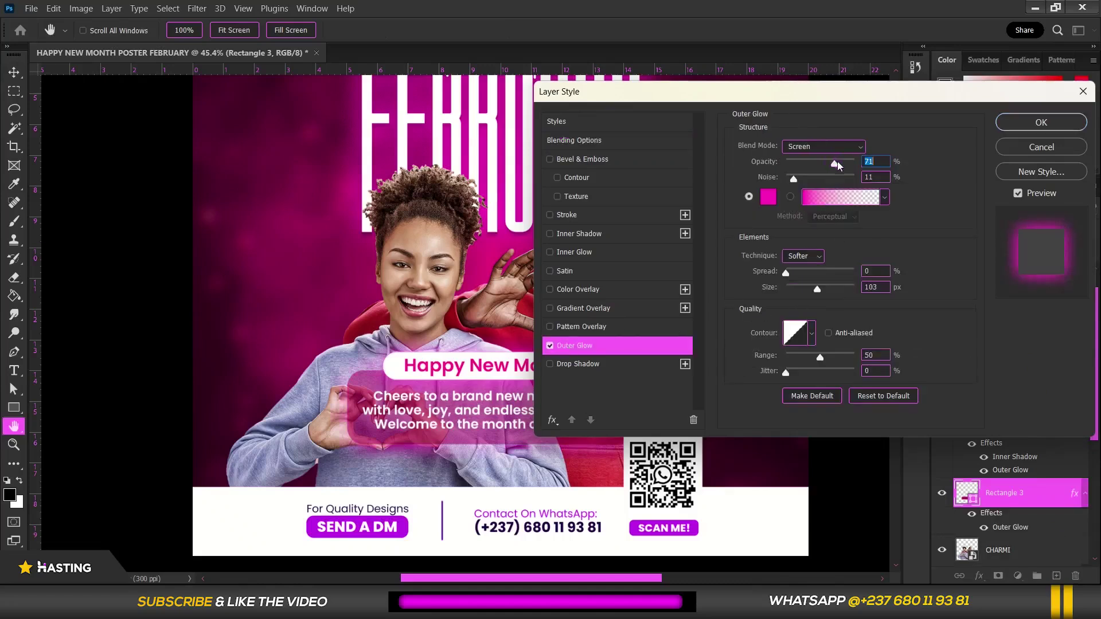
pyautogui.click(821, 293)
pyautogui.click(583, 216)
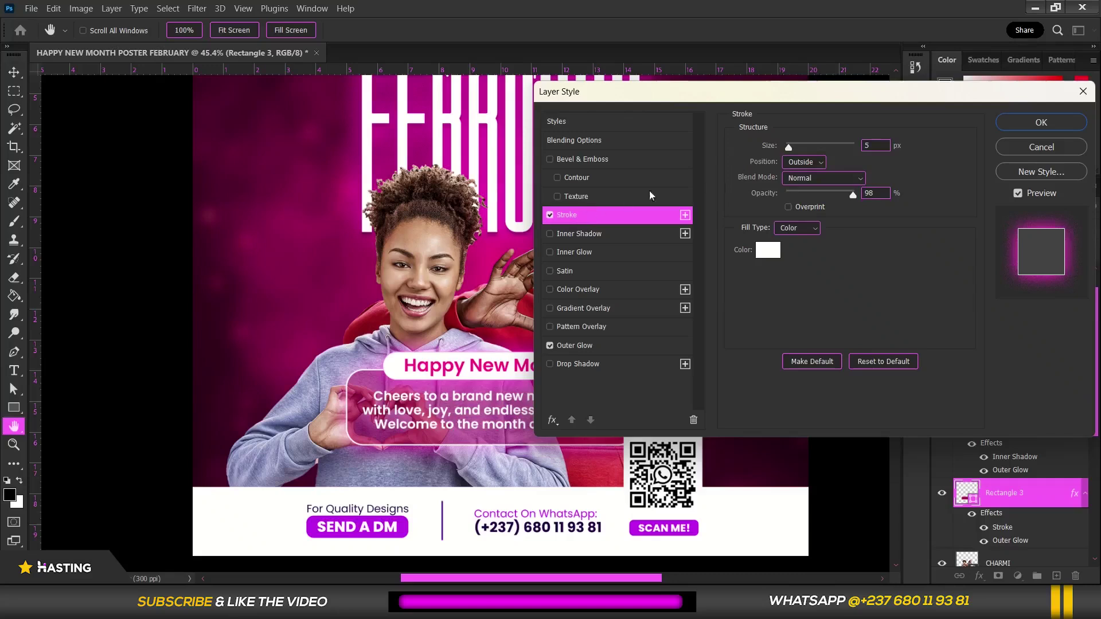
pyautogui.click(1041, 122)
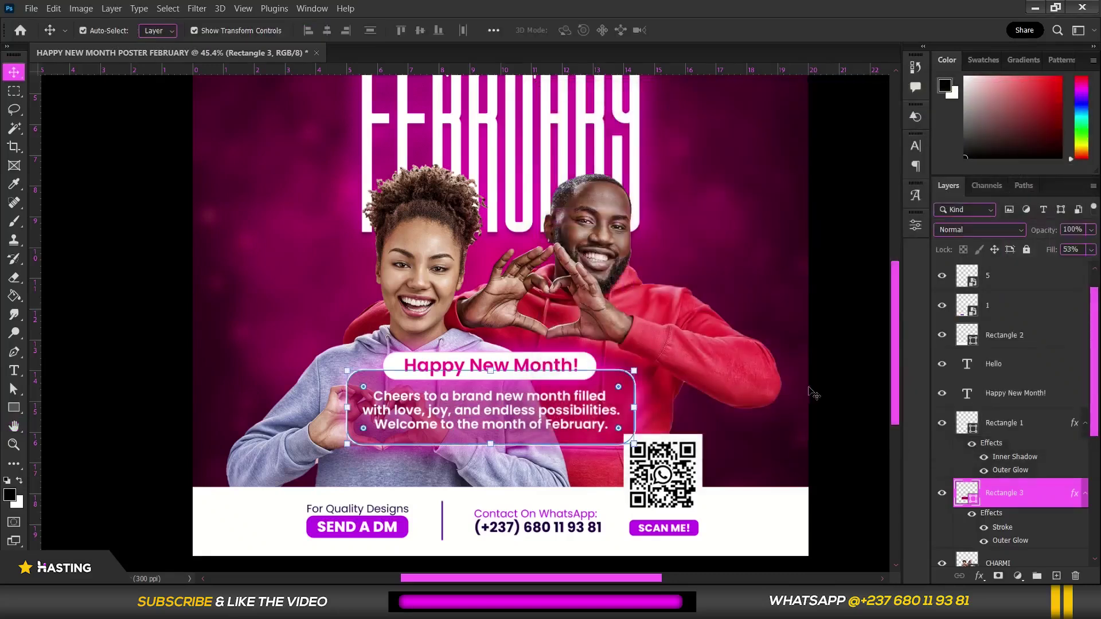
# Review the outlined message box up close and within the whole poster.
pyautogui.hotkey('ctrl', '0')
pyautogui.click(548, 418)
pyautogui.scroll(3, 567, 399)
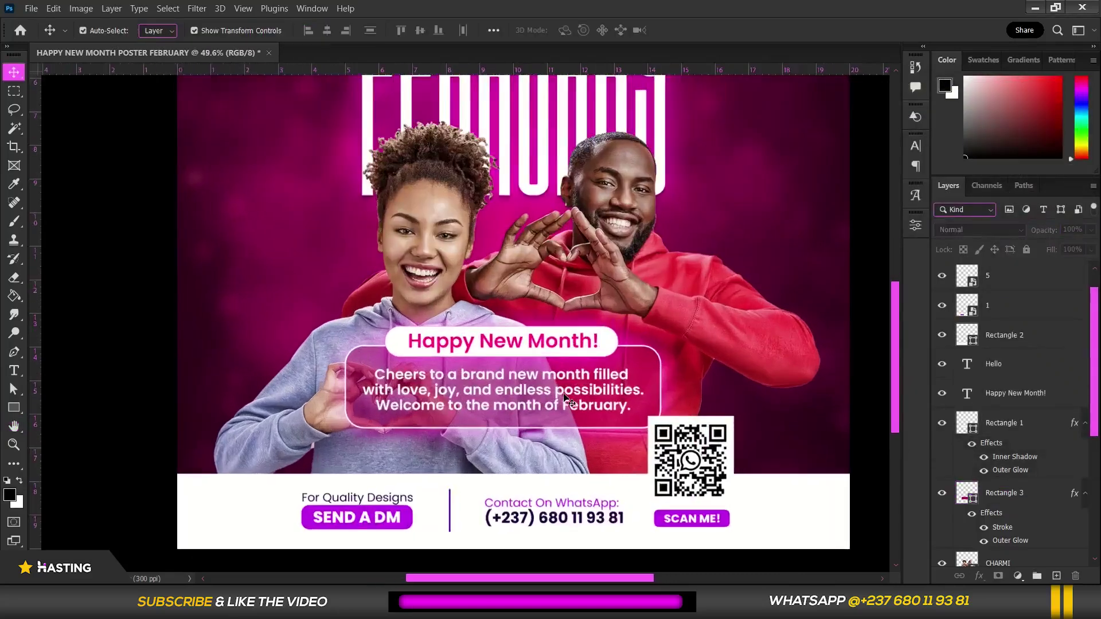
pyautogui.scroll(2, 568, 400)
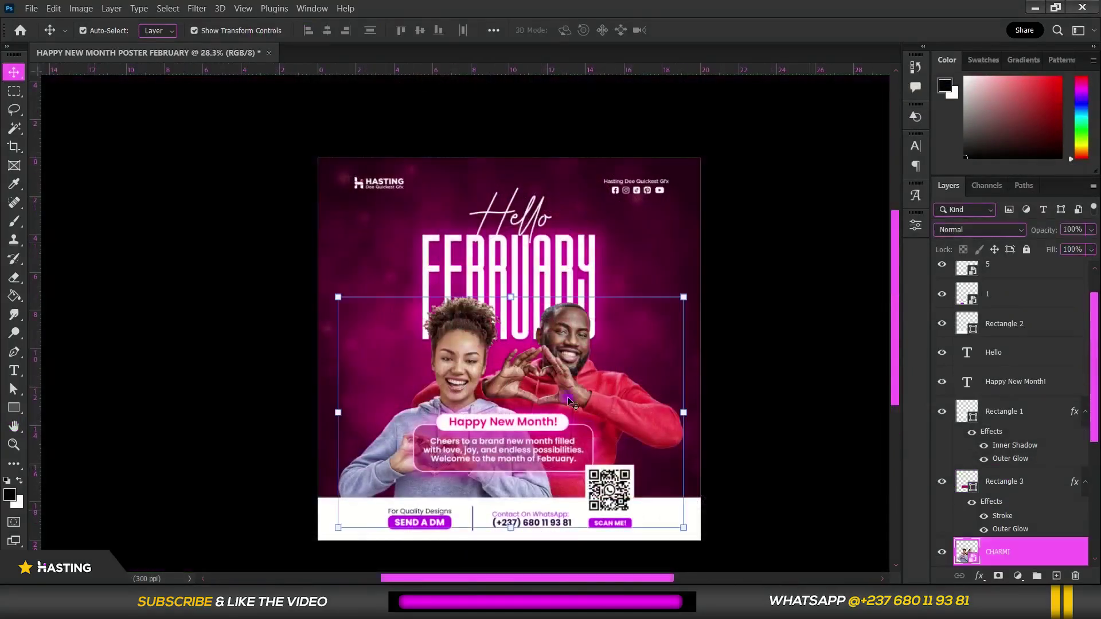
# Add a Color Balance adjustment clipped to the couple, shifting the midtones toward magenta and setting blue to +13.
pyautogui.scroll(1, 600, 442)
pyautogui.click(600, 441)
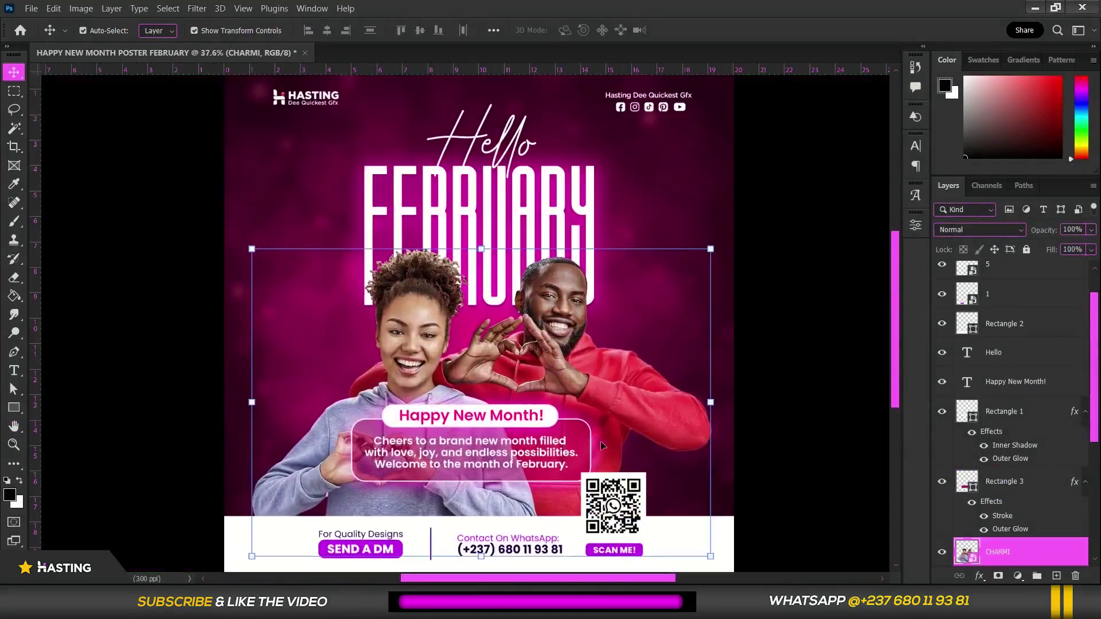
pyautogui.click(1020, 576)
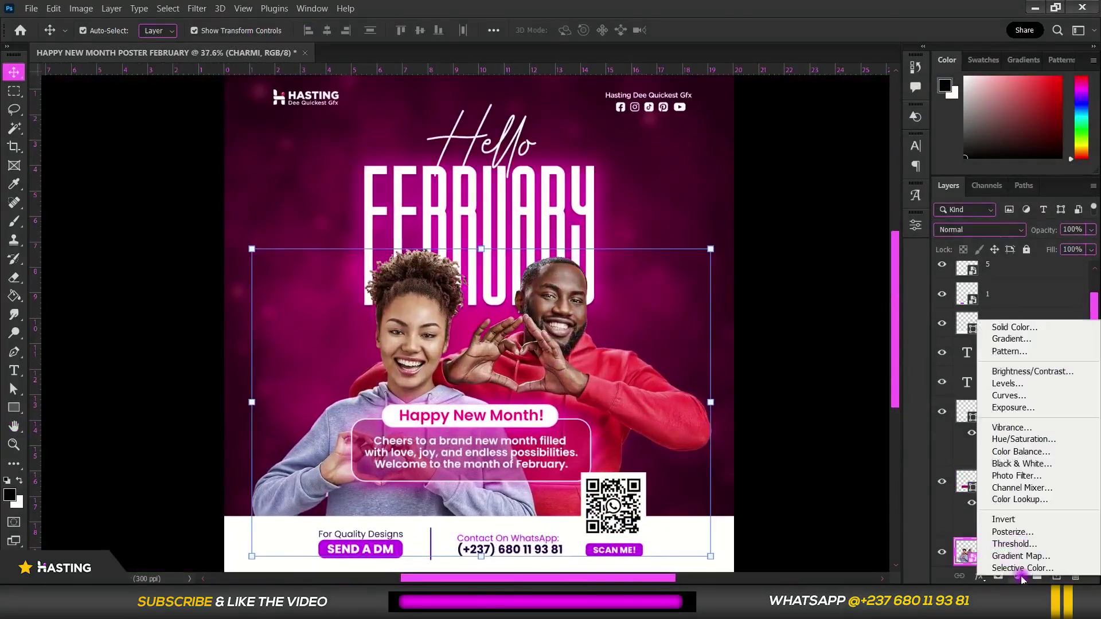
pyautogui.click(1017, 452)
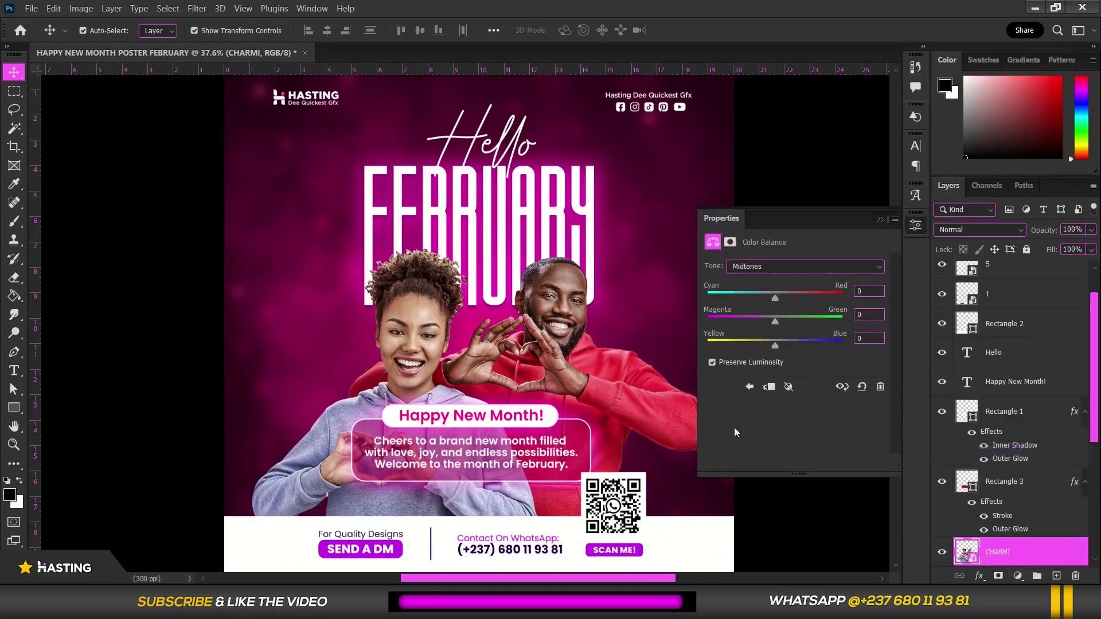
pyautogui.click(794, 462)
pyautogui.moveTo(768, 323); pyautogui.dragTo(760, 322)
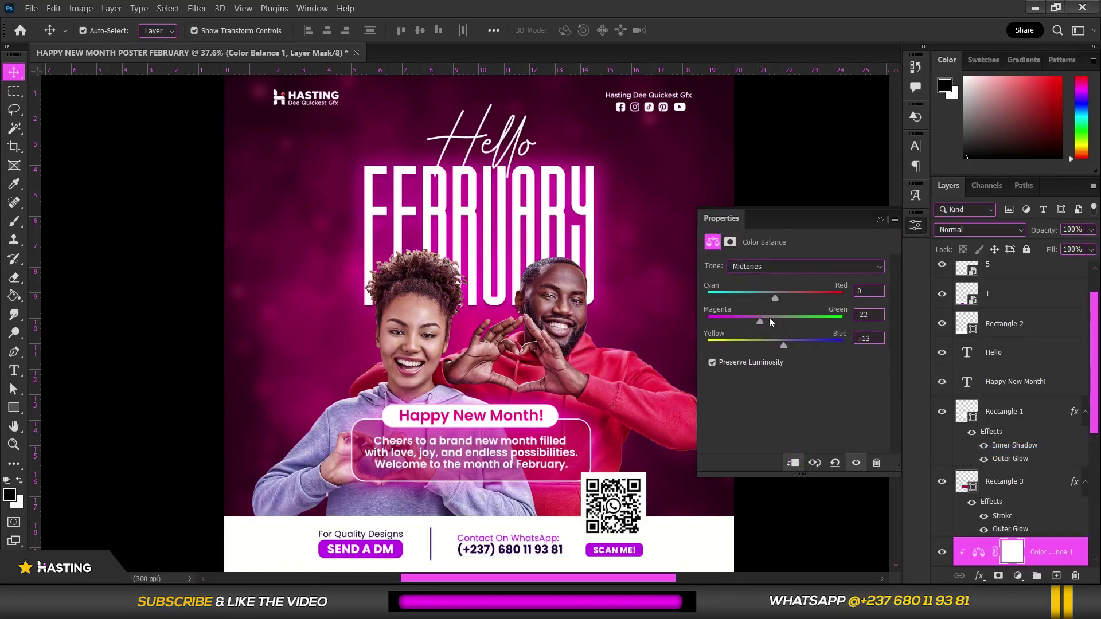
pyautogui.moveTo(753, 321); pyautogui.dragTo(755, 321)
pyautogui.click(943, 553)
pyautogui.click(942, 553)
pyautogui.click(880, 219)
pyautogui.hotkey('ctrl', '-')
pyautogui.hotkey('ctrl', '-')
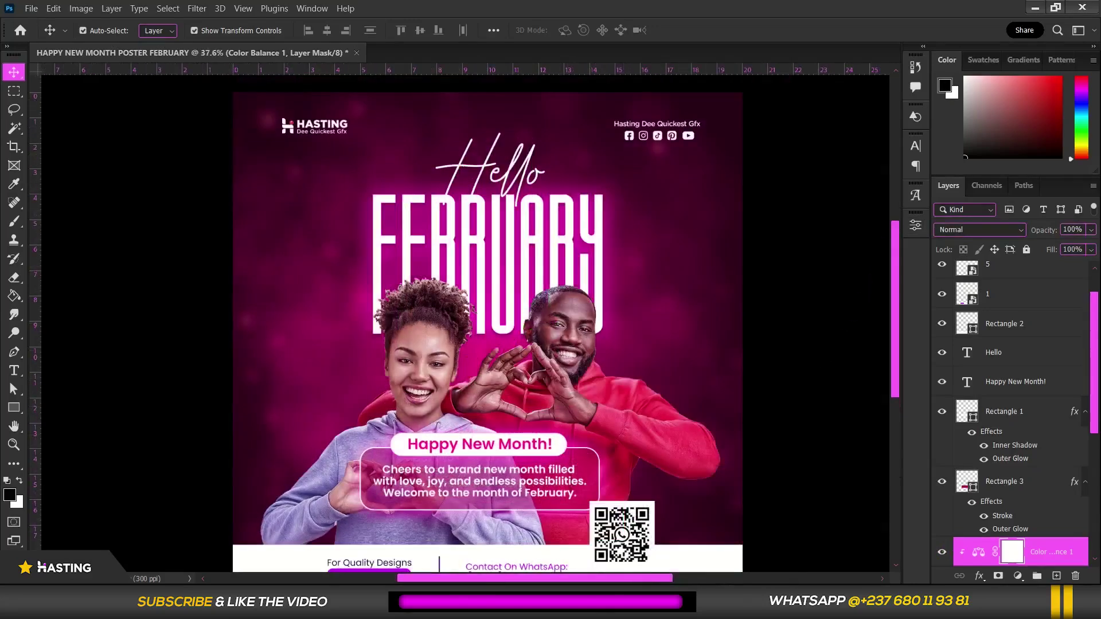
# Place the red heart PNG in the poster, scaled to 1.47%, in the empty area beside the woman's hair.
pyautogui.hotkey('alt', 'Tab')
pyautogui.click(501, 143)
pyautogui.moveTo(501, 143); pyautogui.dragTo(263, 218)
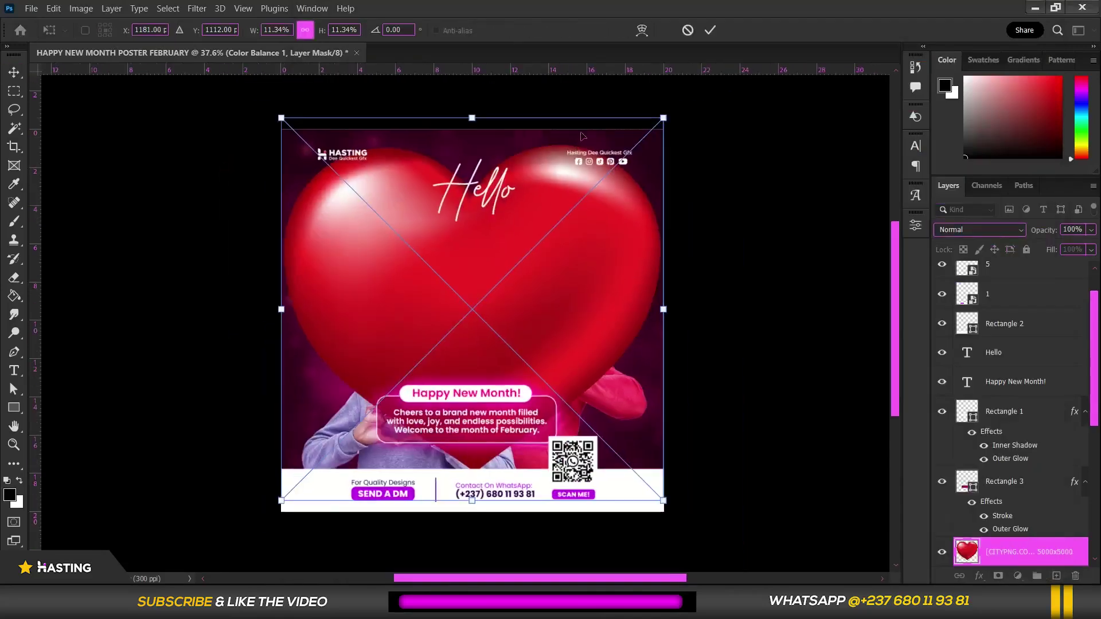
pyautogui.moveTo(663, 117); pyautogui.dragTo(333, 329)
pyautogui.moveTo(339, 408); pyautogui.dragTo(343, 292)
pyautogui.scroll(1, 378, 314)
pyautogui.scroll(1, 379, 314)
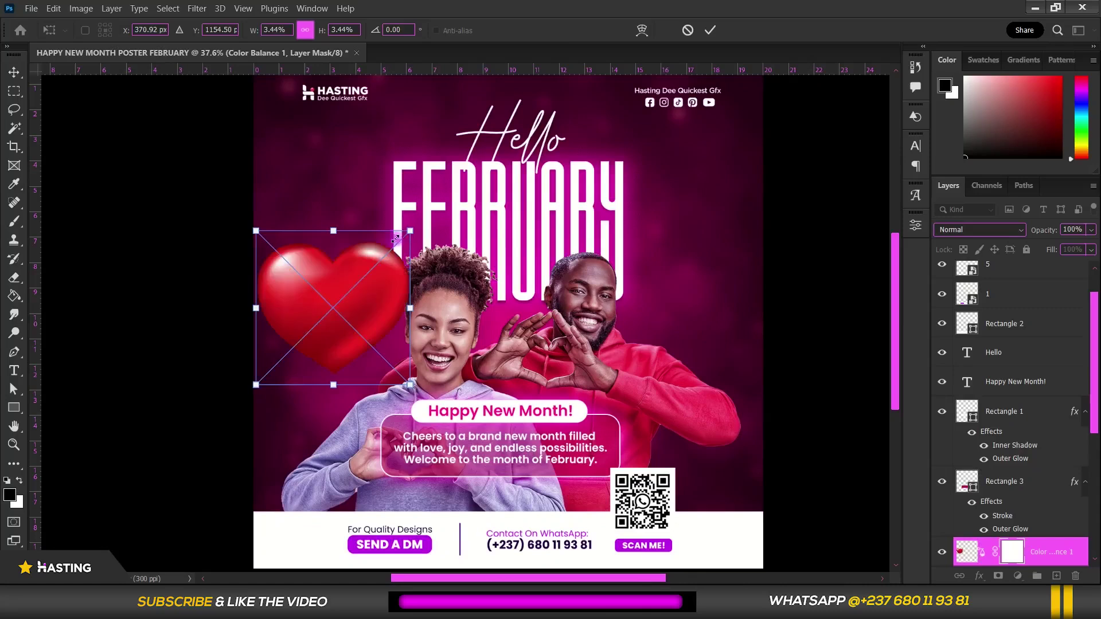
pyautogui.moveTo(402, 223); pyautogui.dragTo(348, 297)
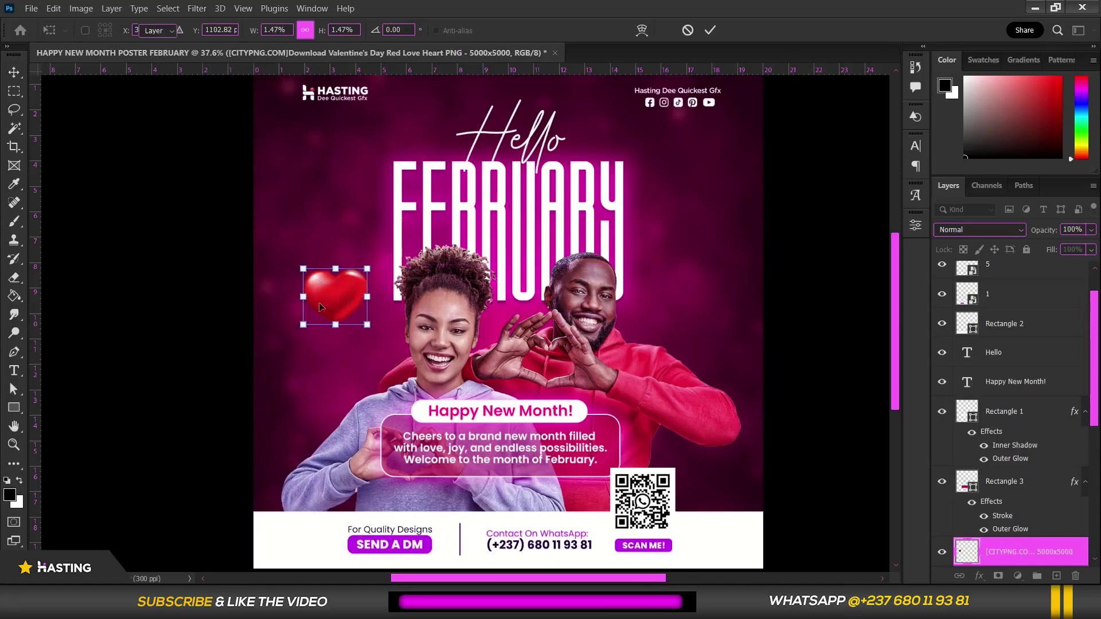
pyautogui.press('Return')
# Add a Hue/Saturation adjustment clipped to the heart with the hue at -17.
pyautogui.click(1017, 576)
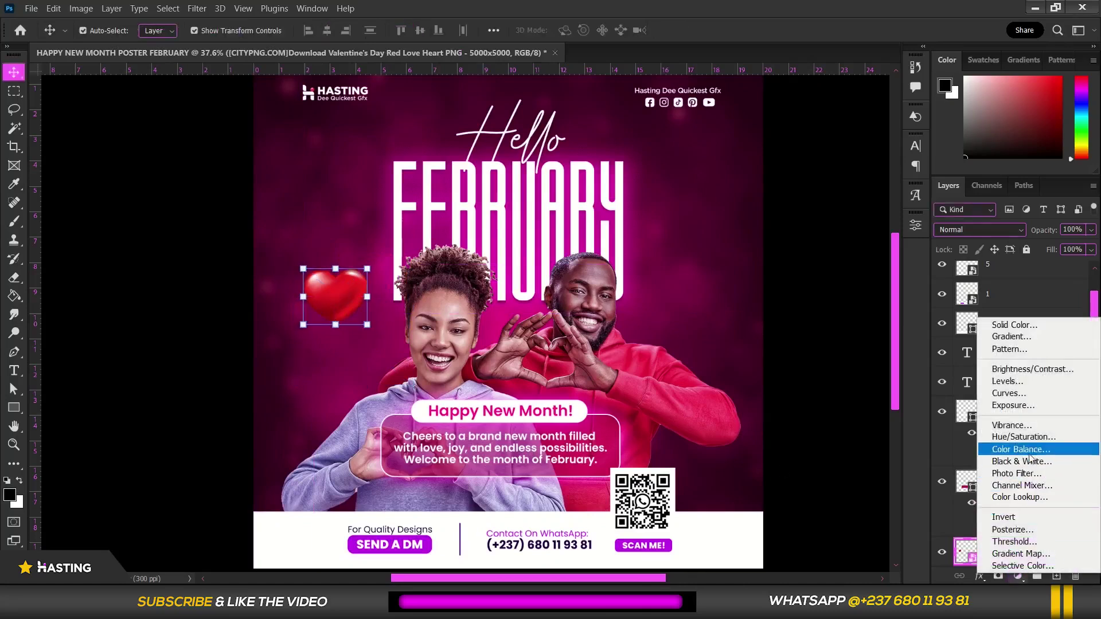
pyautogui.click(1024, 438)
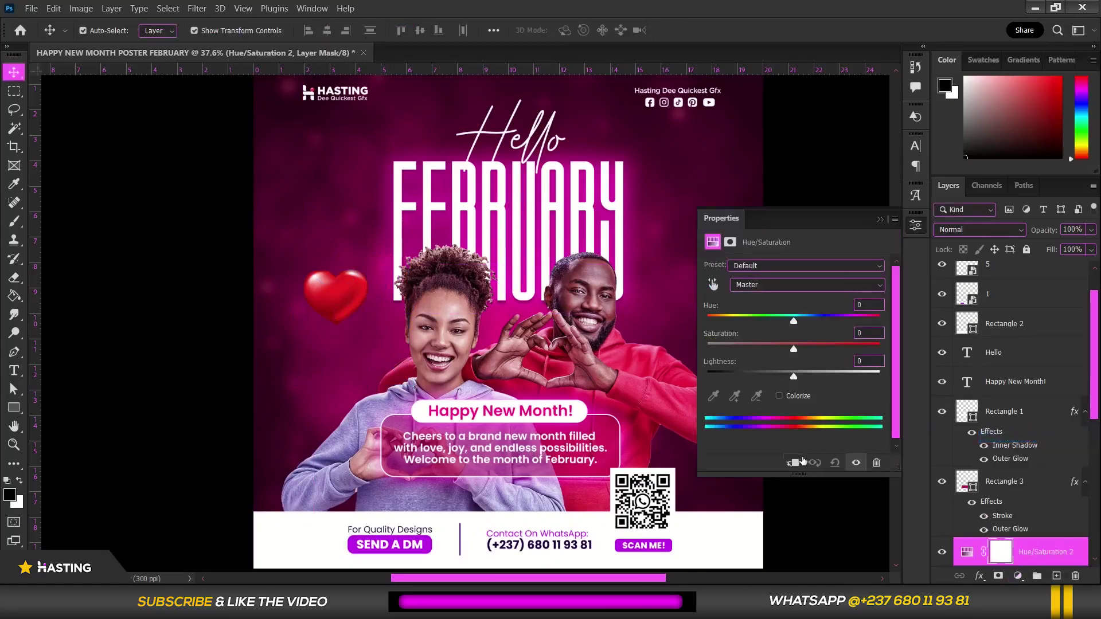
pyautogui.click(793, 463)
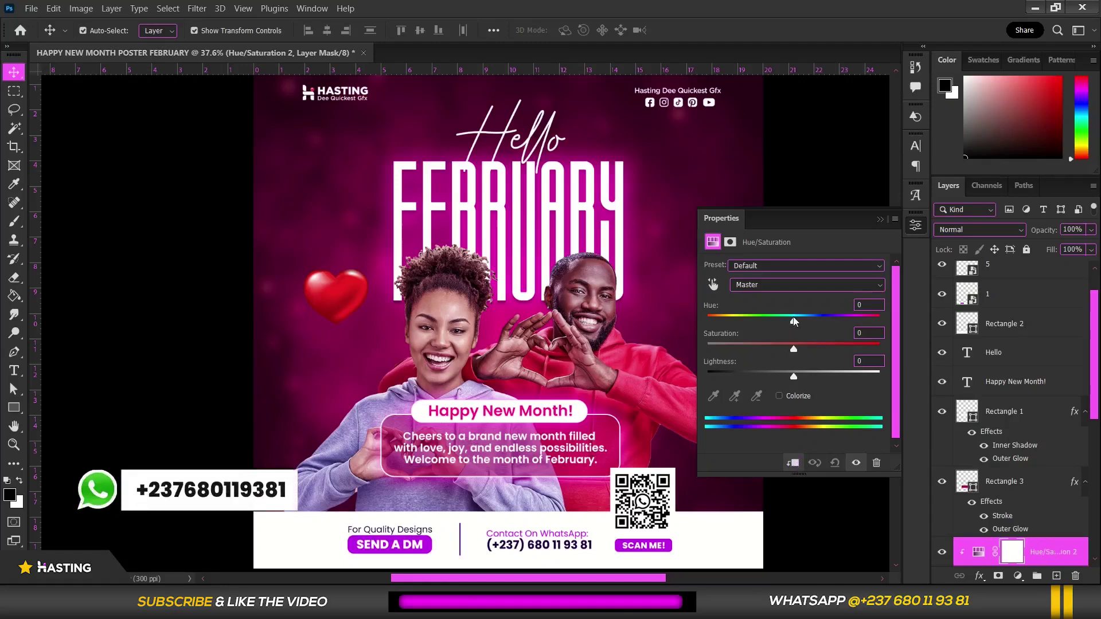
pyautogui.moveTo(793, 323); pyautogui.dragTo(786, 328)
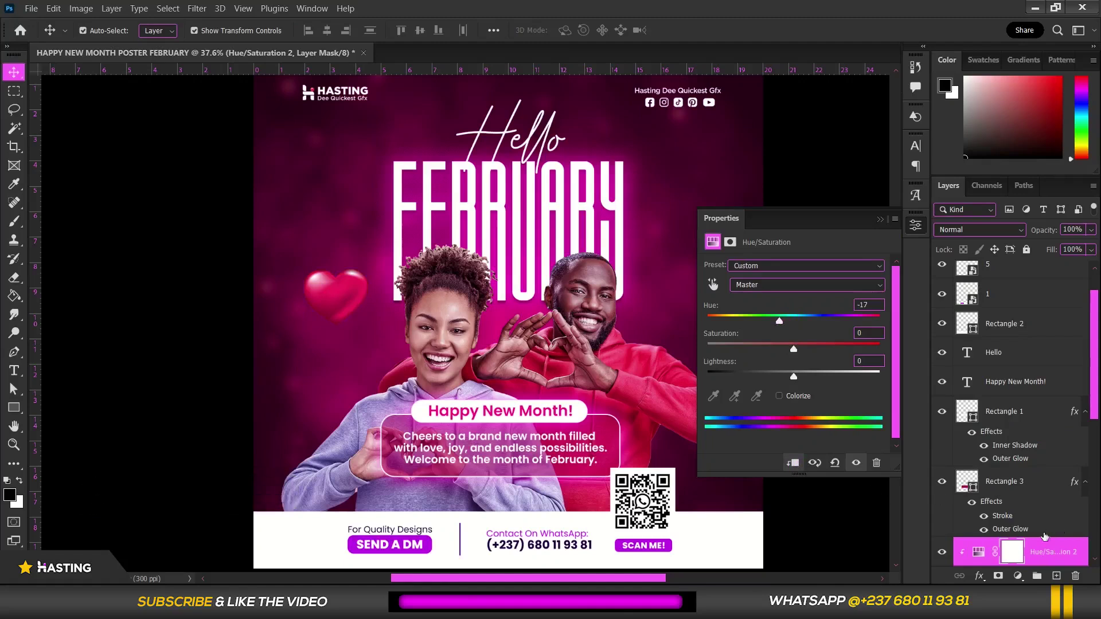
# Combine the heart and its Hue/Saturation adjustment into a single smart object.
pyautogui.scroll(-2, 1047, 535)
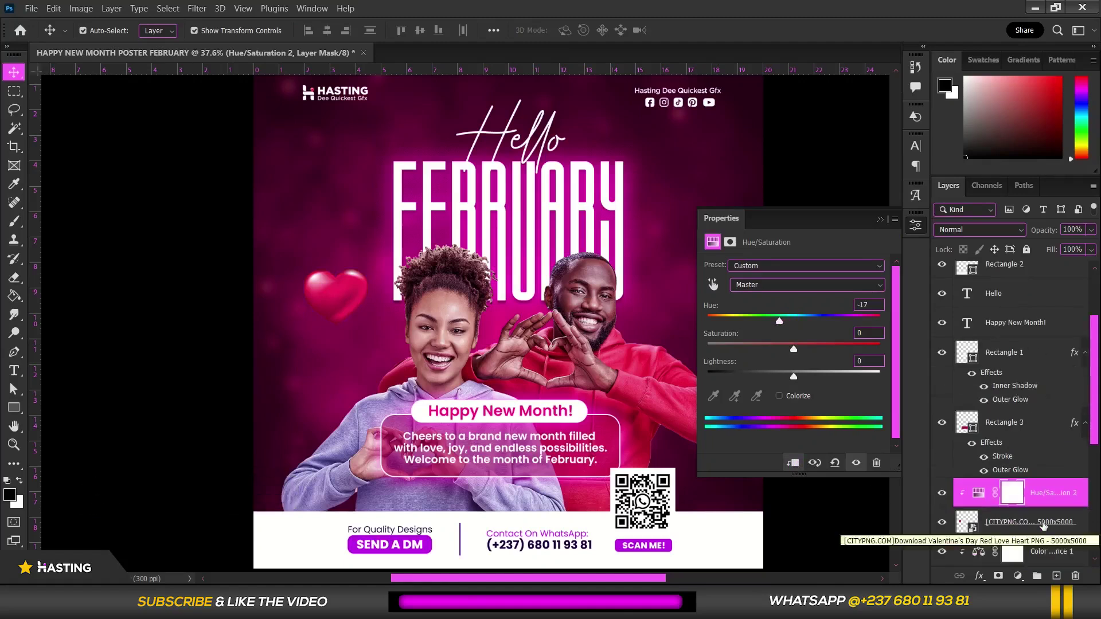
pyautogui.keyDown('shift'); pyautogui.click(1044, 524); pyautogui.keyUp('shift')
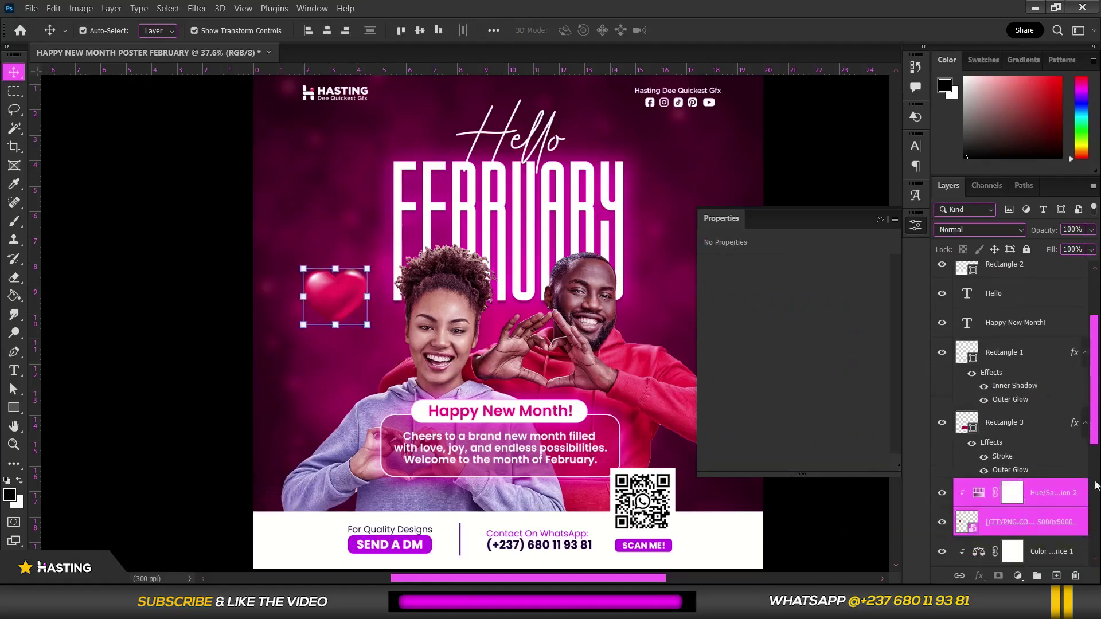
pyautogui.rightClick(1063, 498)
pyautogui.click(968, 206)
pyautogui.click(878, 219)
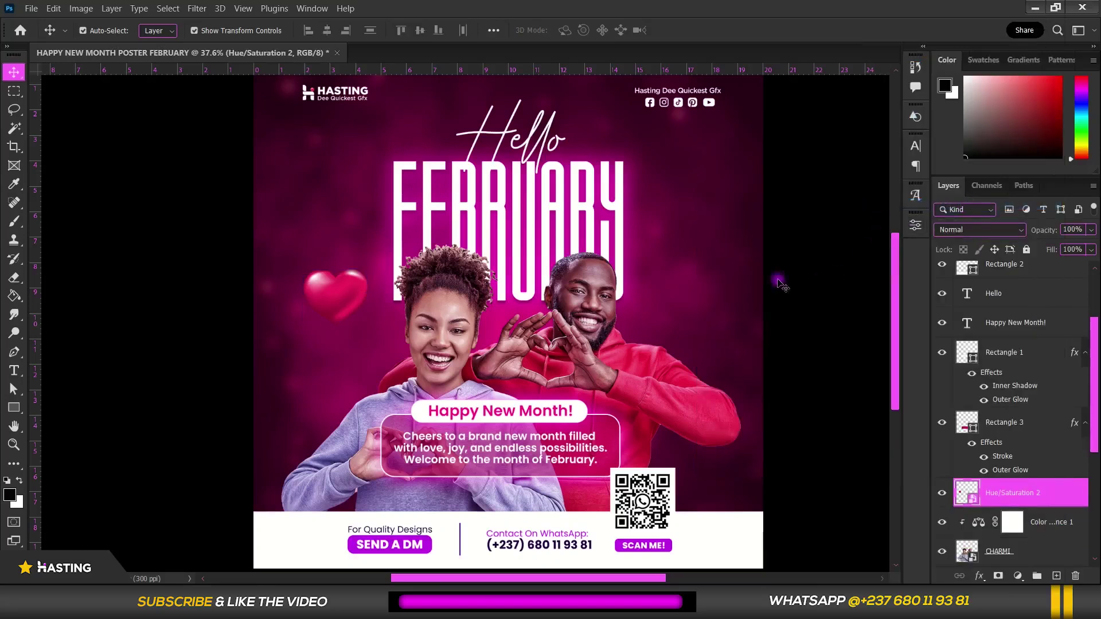
# Scale the heart to about 63%, tilt it, and position it against the outer edge of FEBRUARY's first letter.
pyautogui.click(364, 324)
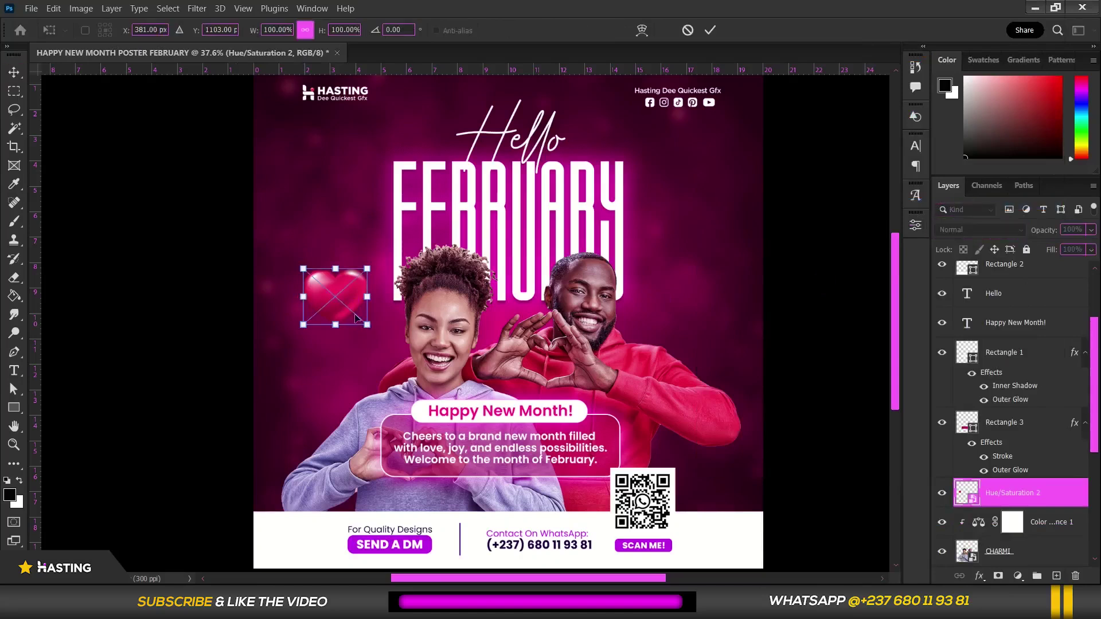
pyautogui.moveTo(366, 326); pyautogui.dragTo(342, 300)
pyautogui.moveTo(379, 221)
pyautogui.mouseDown()
pyautogui.moveTo(389, 210)
pyautogui.moveTo(389, 227)
pyautogui.mouseUp()
pyautogui.press('Return')
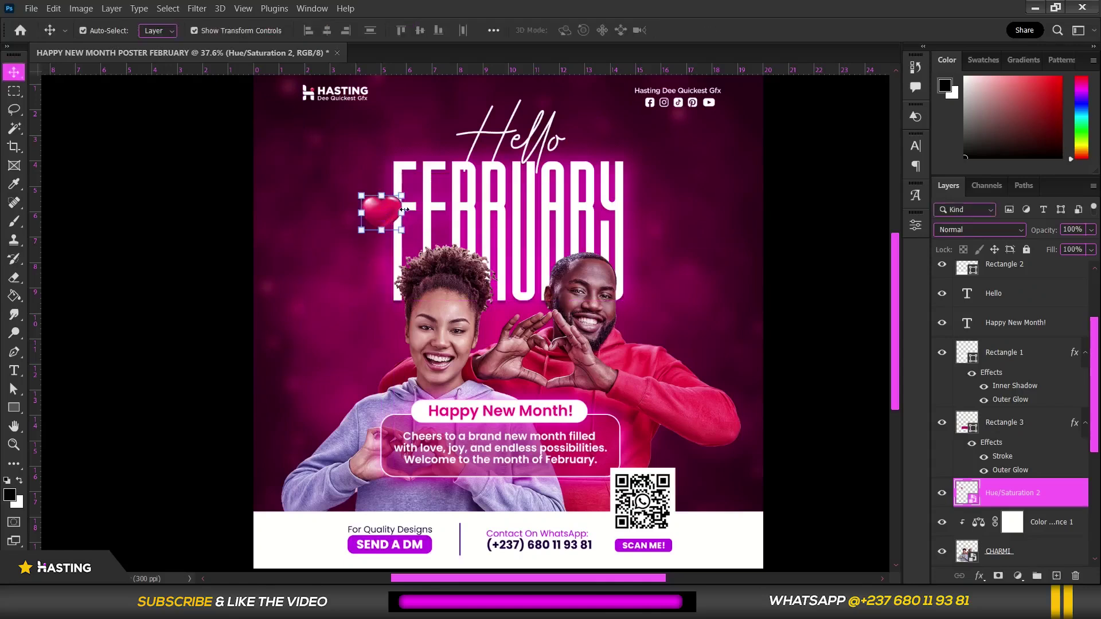
pyautogui.hotkey('shift', 'Left')
pyautogui.hotkey('shift', 'Left')
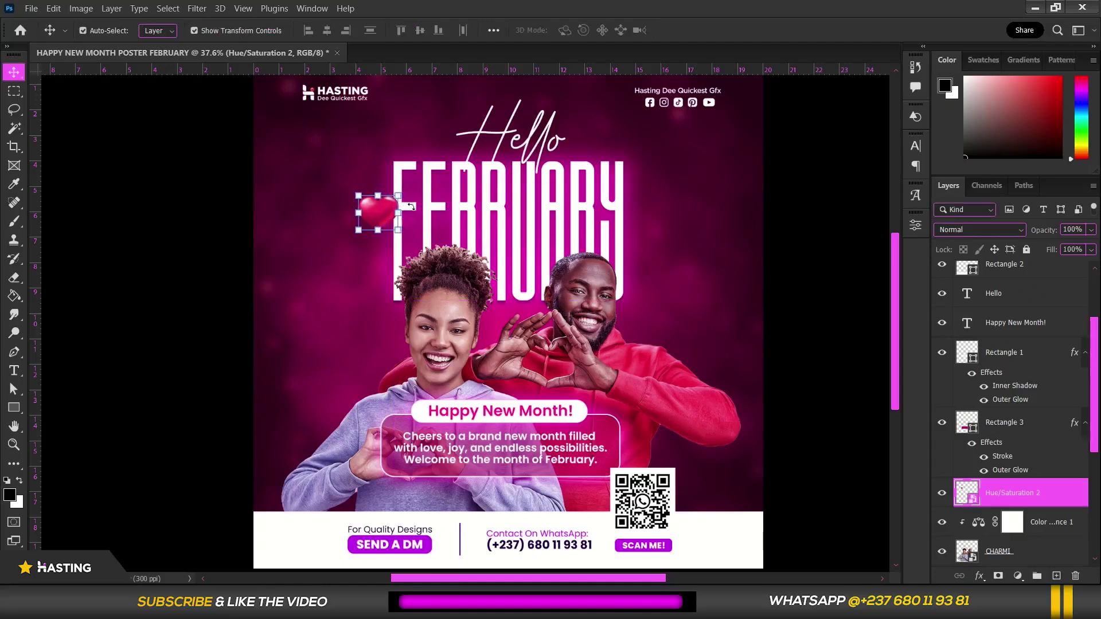
pyautogui.press('Left')
# Duplicate the heart beside the man's face, then shrink and tilt the copy.
pyautogui.moveTo(382, 208); pyautogui.dragTo(658, 299)
pyautogui.hotkey('ctrl', 't')
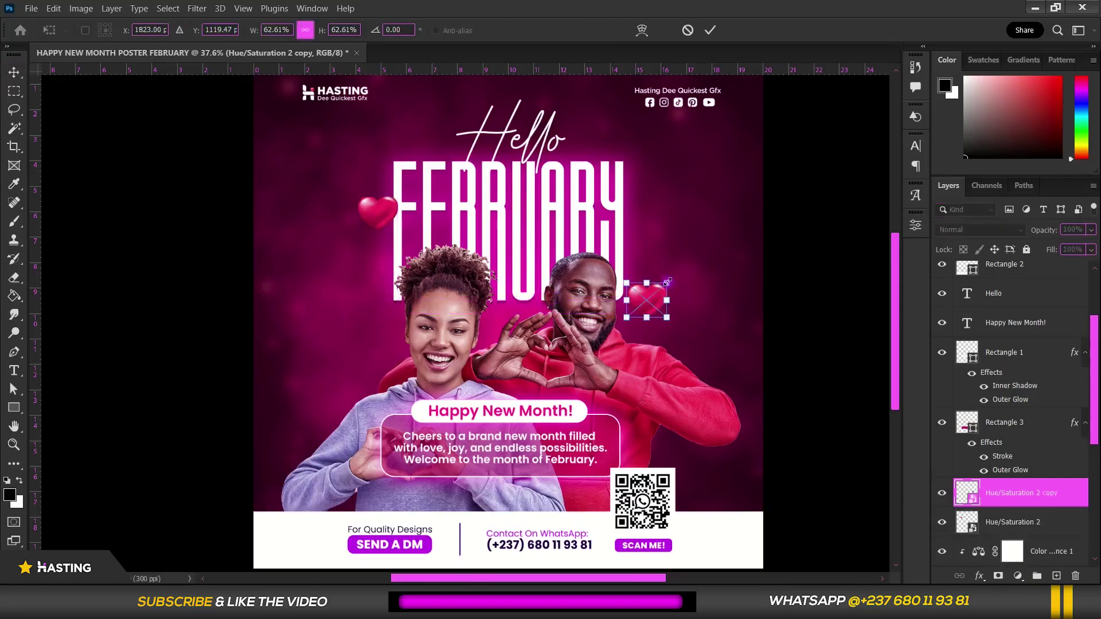
pyautogui.moveTo(667, 283); pyautogui.dragTo(658, 289)
pyautogui.moveTo(675, 331); pyautogui.dragTo(675, 324)
pyautogui.press('Return')
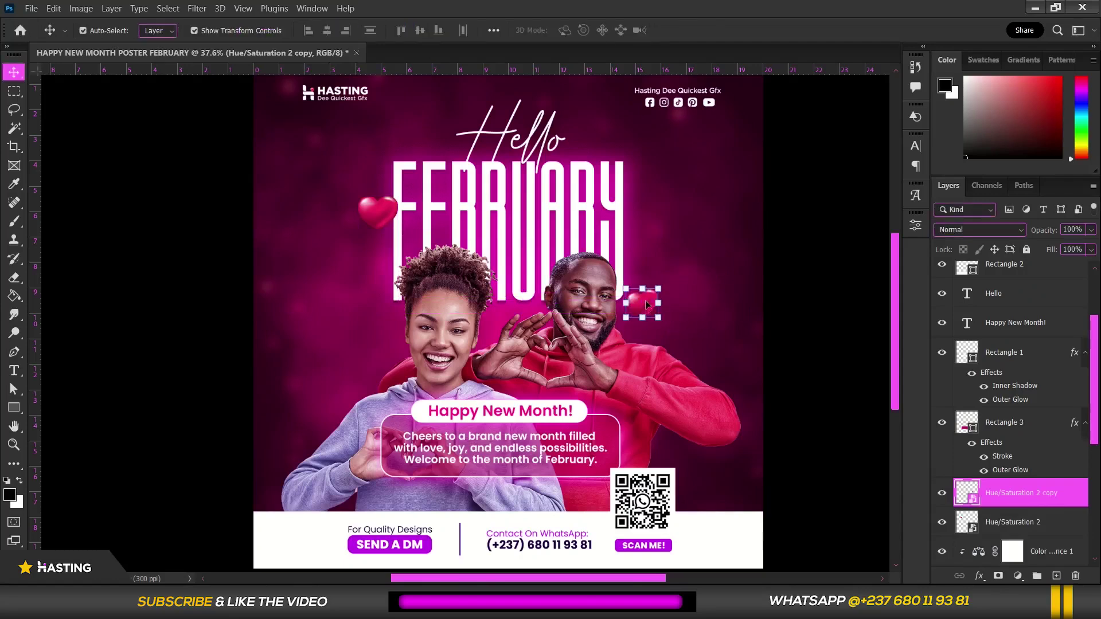
# Duplicate the heart beside the woman's shoulder, scaled to 72.21% and rotated to -9.70°.
pyautogui.moveTo(646, 301); pyautogui.dragTo(338, 403)
pyautogui.hotkey('ctrl', 't')
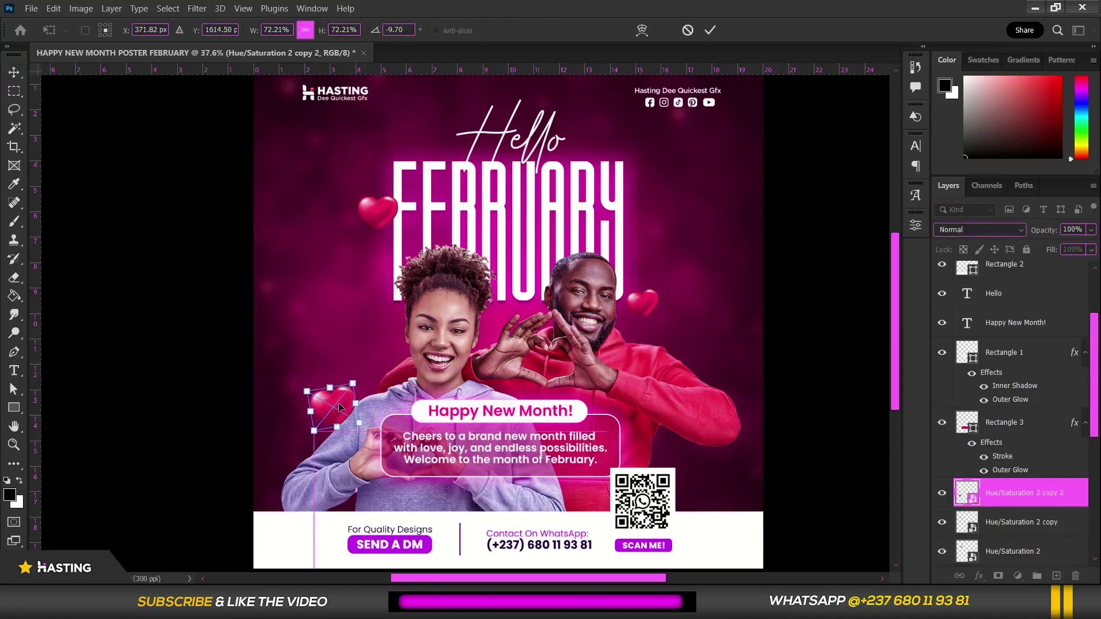
pyautogui.scroll(-3, 357, 334)
pyautogui.press('Return')
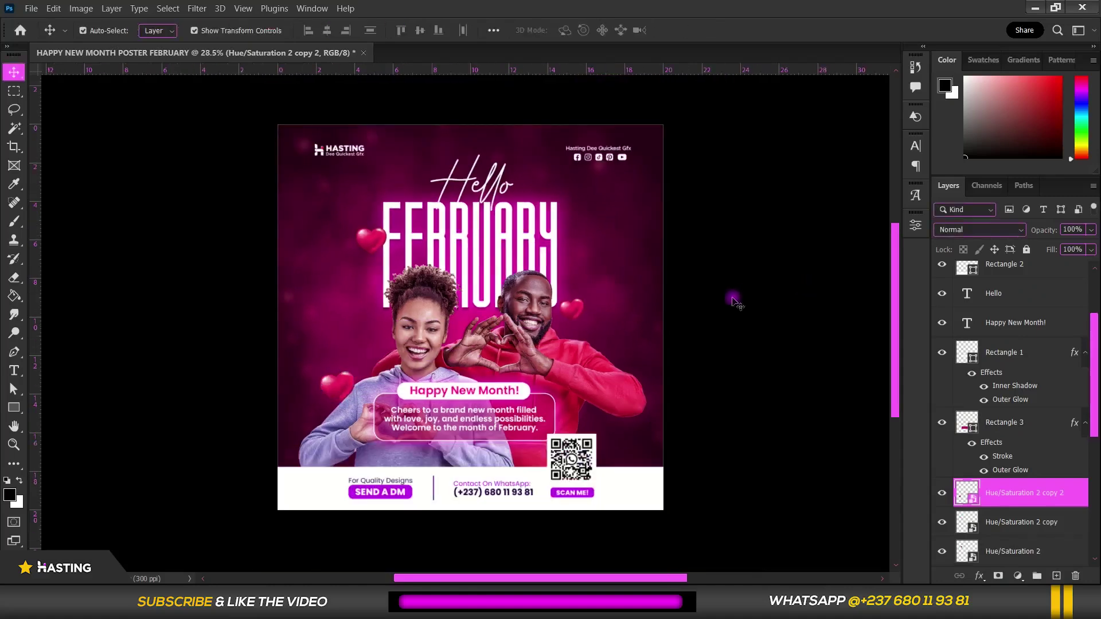
# Check the placement of the three hearts around the couple and the FEBRUARY title.
pyautogui.click(733, 300)
pyautogui.scroll(2, 632, 385)
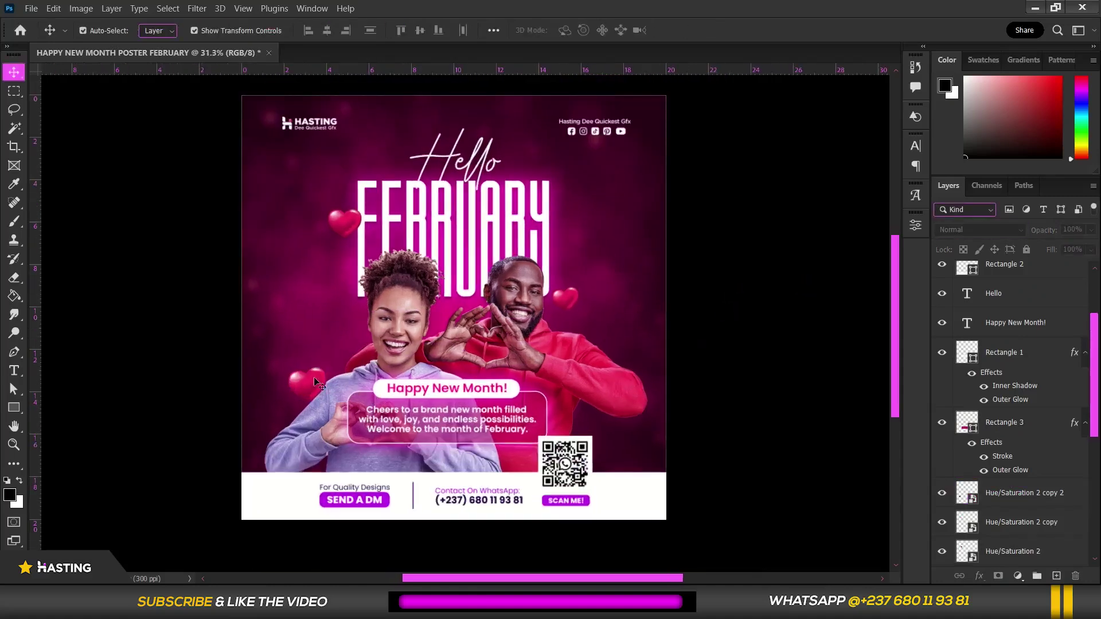
pyautogui.scroll(1, 314, 377)
pyautogui.moveTo(310, 383); pyautogui.dragTo(307, 386)
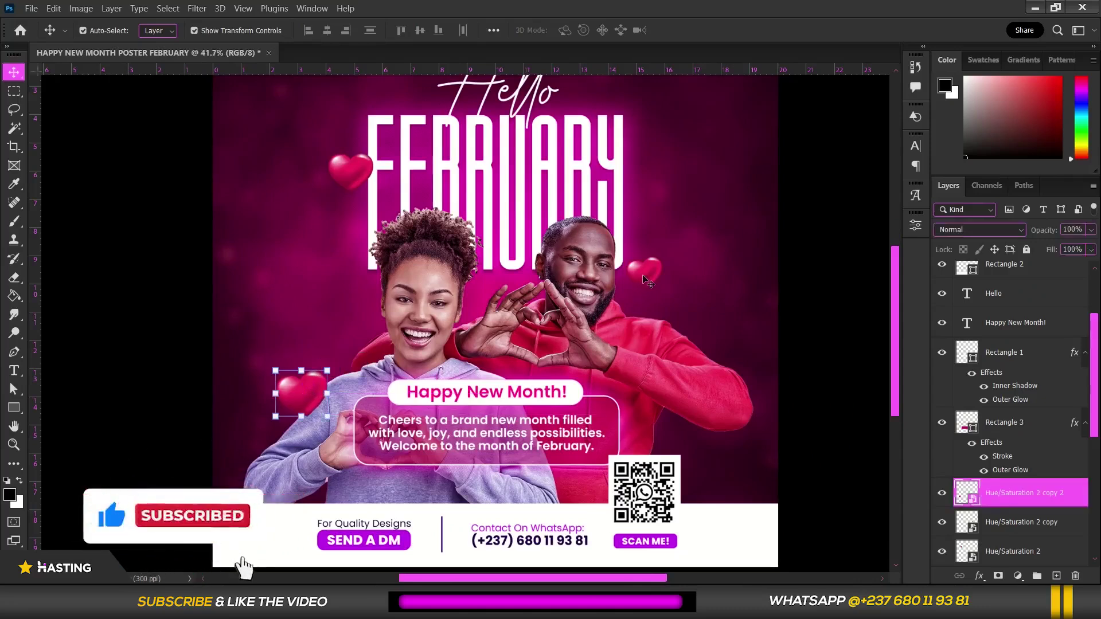
pyautogui.click(355, 168)
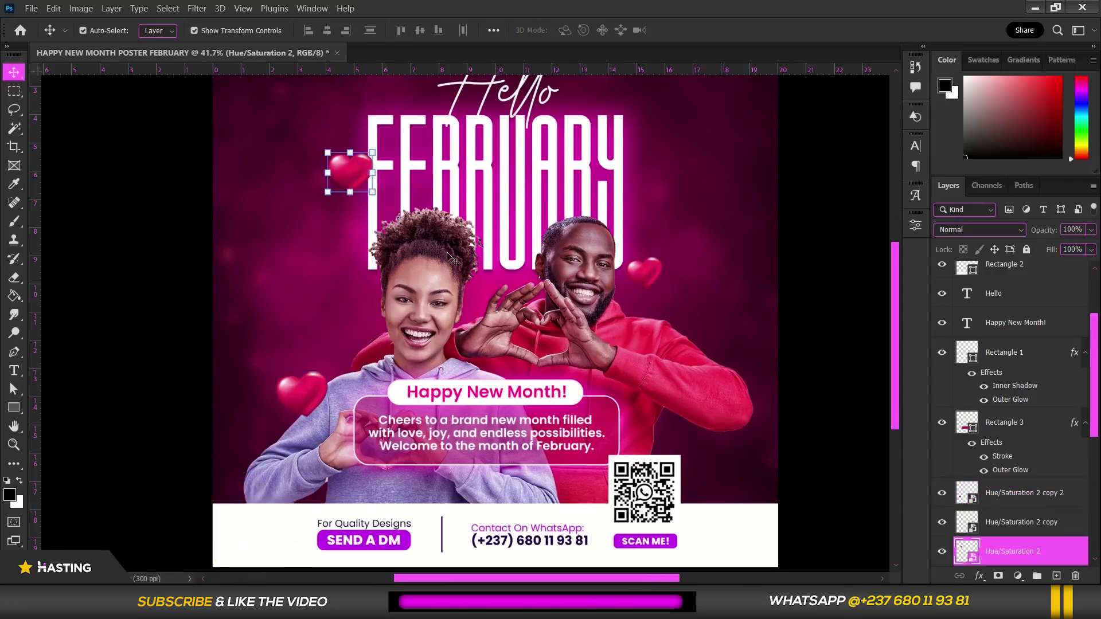
pyautogui.scroll(-1, 445, 252)
pyautogui.click(761, 206)
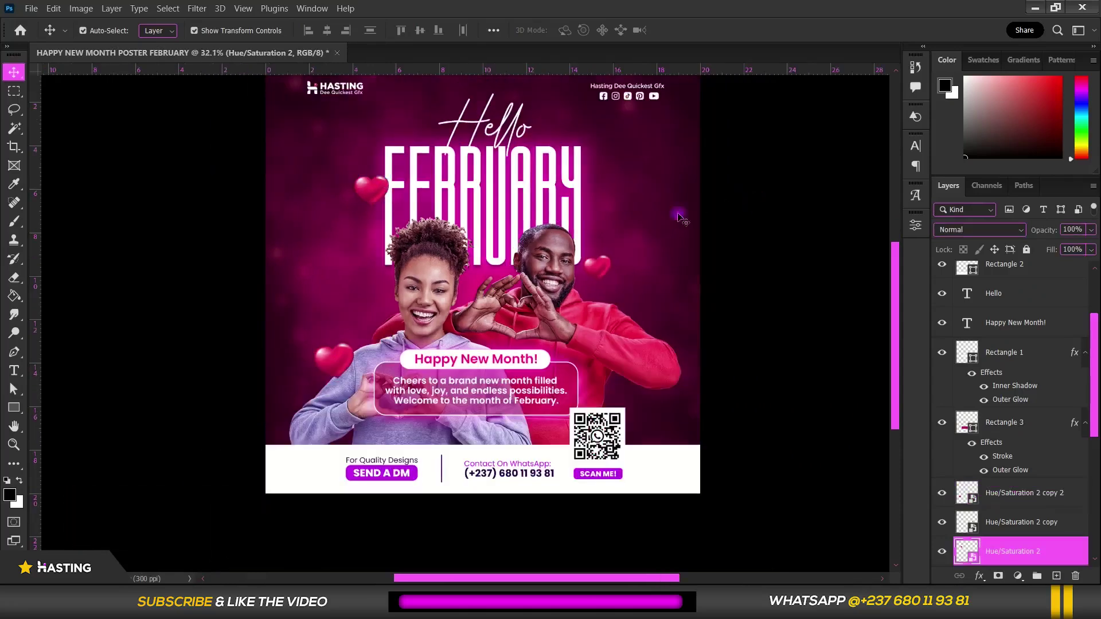
# Apply Motion Blur to the heart by the woman's shoulder with a 63° angle and 68 pixel distance.
pyautogui.click(335, 362)
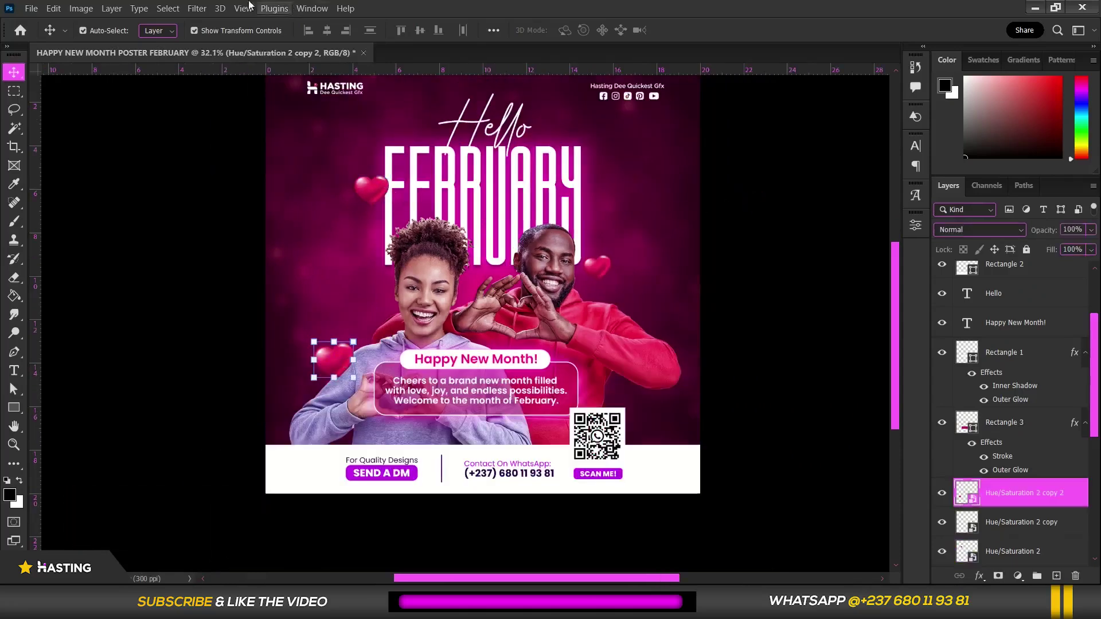
pyautogui.click(198, 9)
pyautogui.moveTo(317, 183)
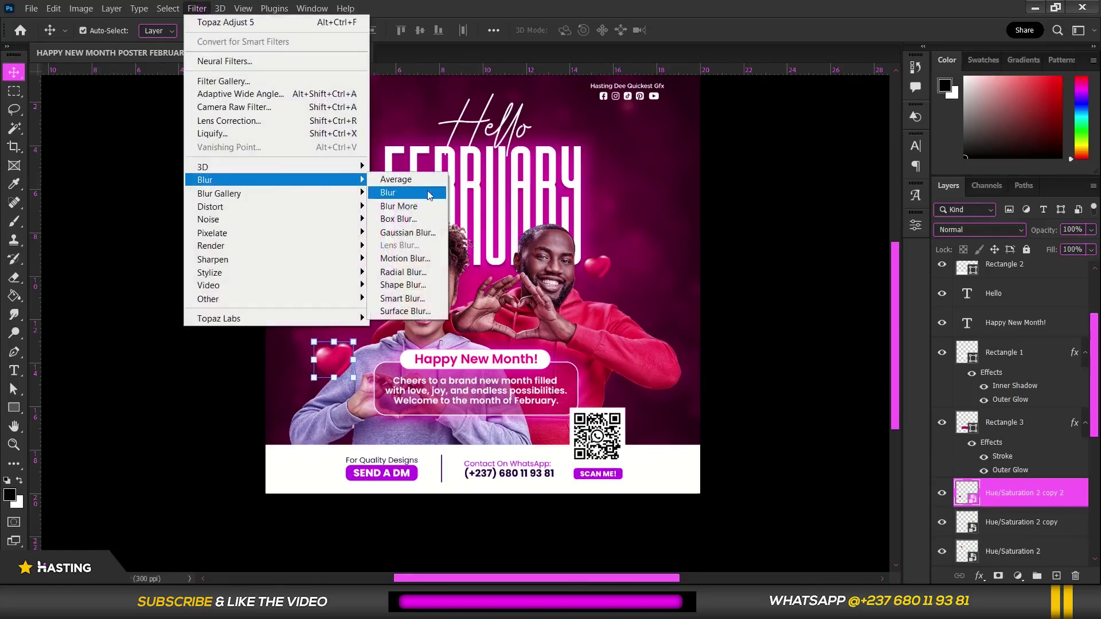
pyautogui.click(421, 259)
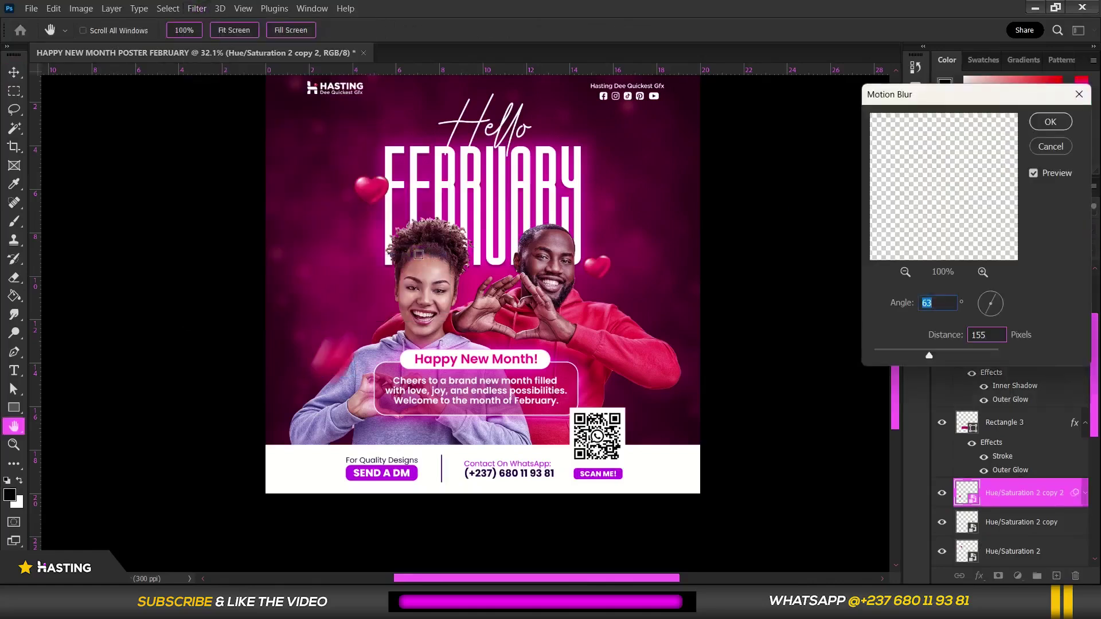
pyautogui.moveTo(916, 356); pyautogui.dragTo(913, 357)
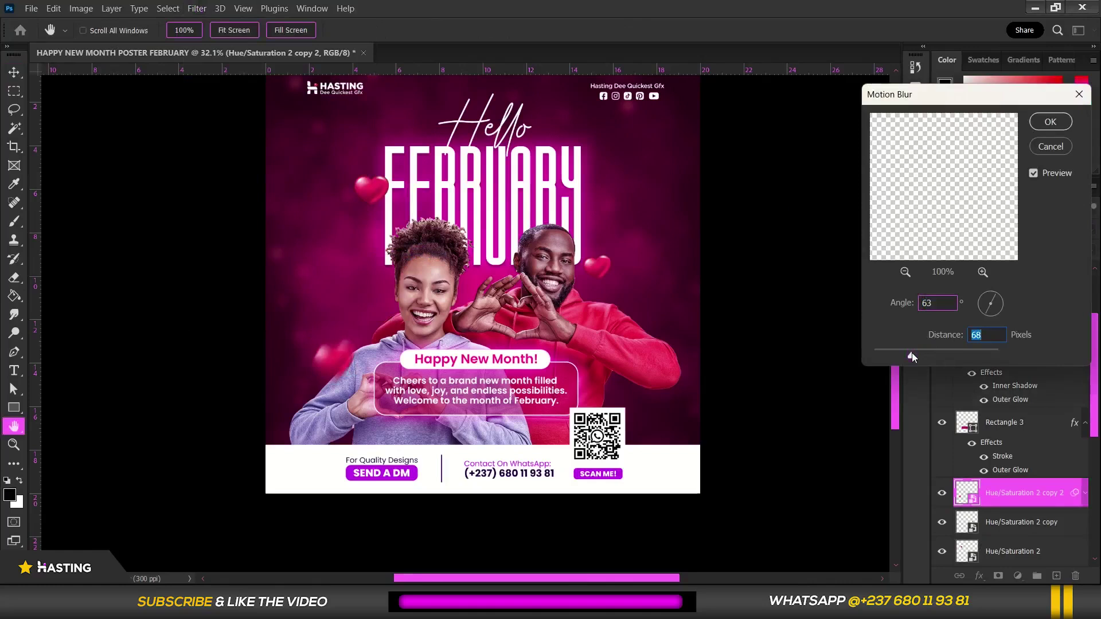
pyautogui.click(1057, 122)
# Apply Motion Blur to the heart beside the man's face with a distance of 38 pixels and an adjusted angle.
pyautogui.click(599, 275)
pyautogui.click(197, 8)
pyautogui.moveTo(229, 180)
pyautogui.click(429, 259)
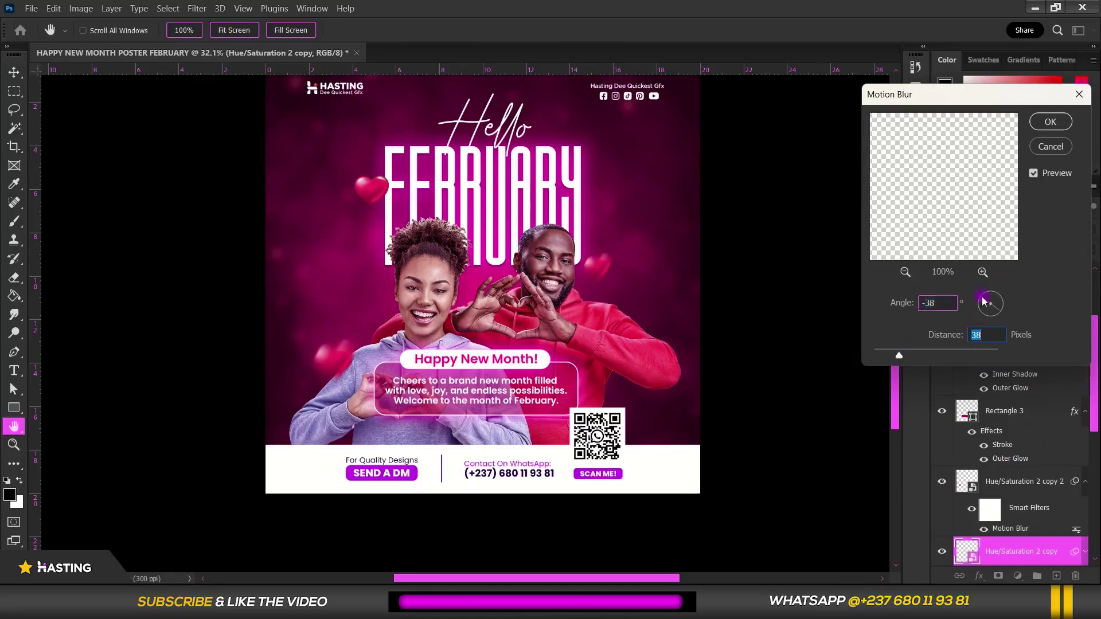
pyautogui.click(1051, 121)
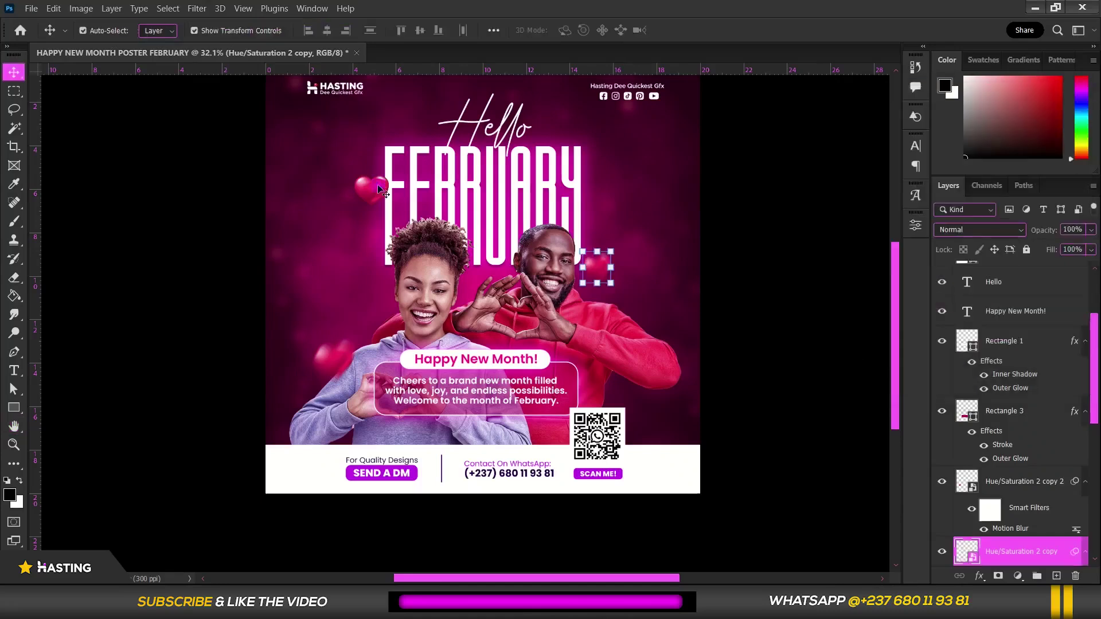
# Apply Motion Blur at a 90° angle to the heart beside the FEBRUARY title and review the whole poster.
pyautogui.click(372, 189)
pyautogui.click(206, 9)
pyautogui.moveTo(247, 177)
pyautogui.click(401, 253)
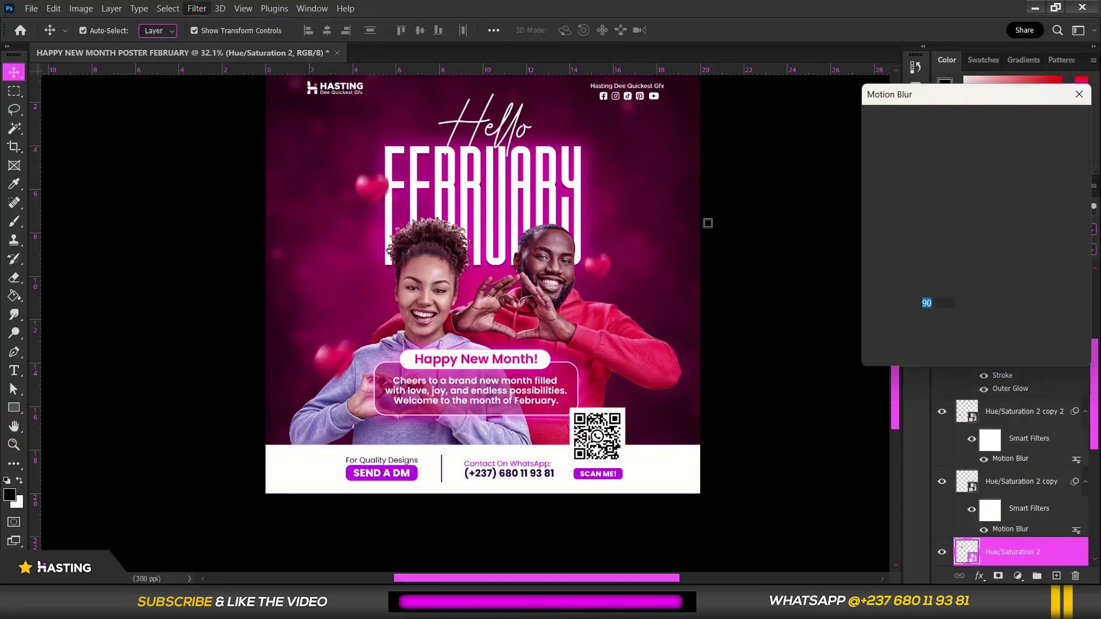
pyautogui.click(1051, 122)
pyautogui.click(794, 234)
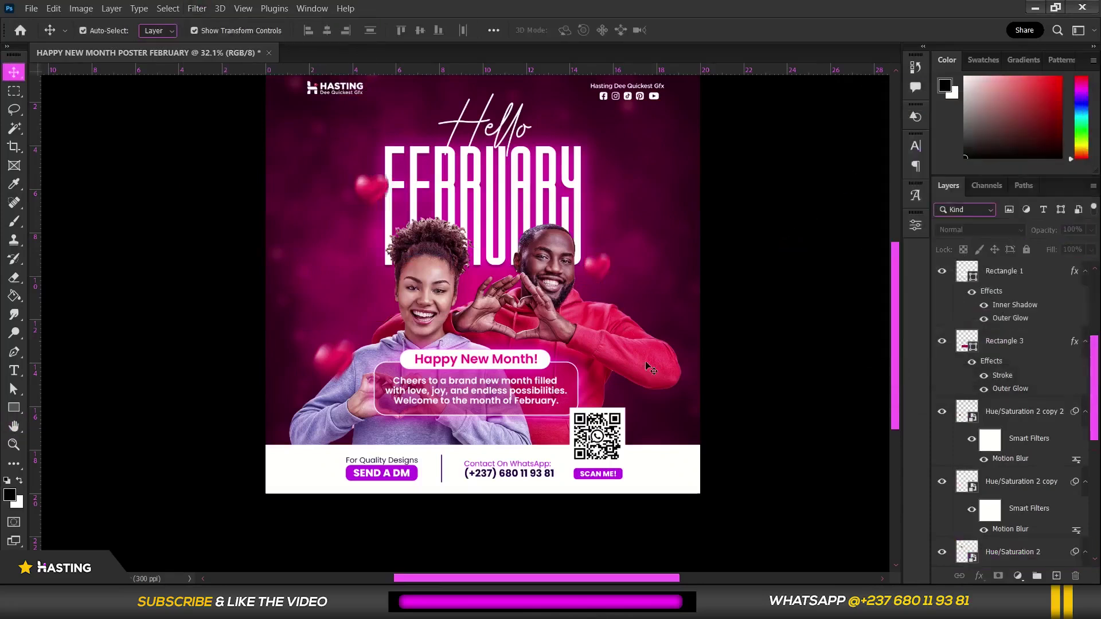
pyautogui.click(331, 367)
pyautogui.scroll(-1, 344, 321)
pyautogui.click(507, 223)
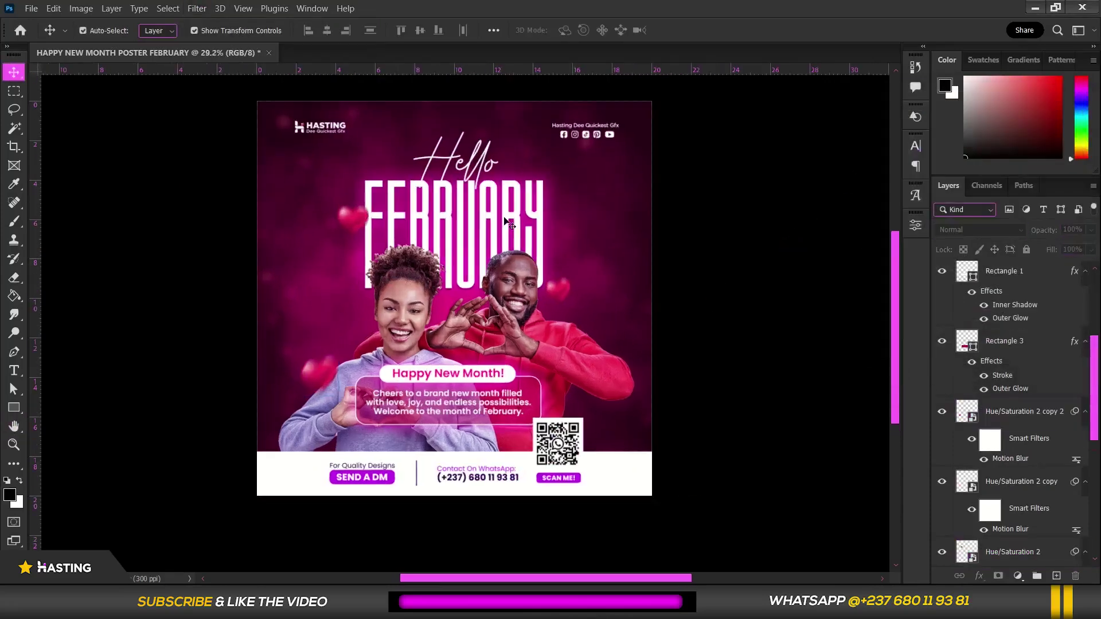
# Add a Hue/Saturation adjustment clipped to the footer contact artwork layer and set its hue to +28.
pyautogui.click(426, 424)
pyautogui.scroll(3, 426, 423)
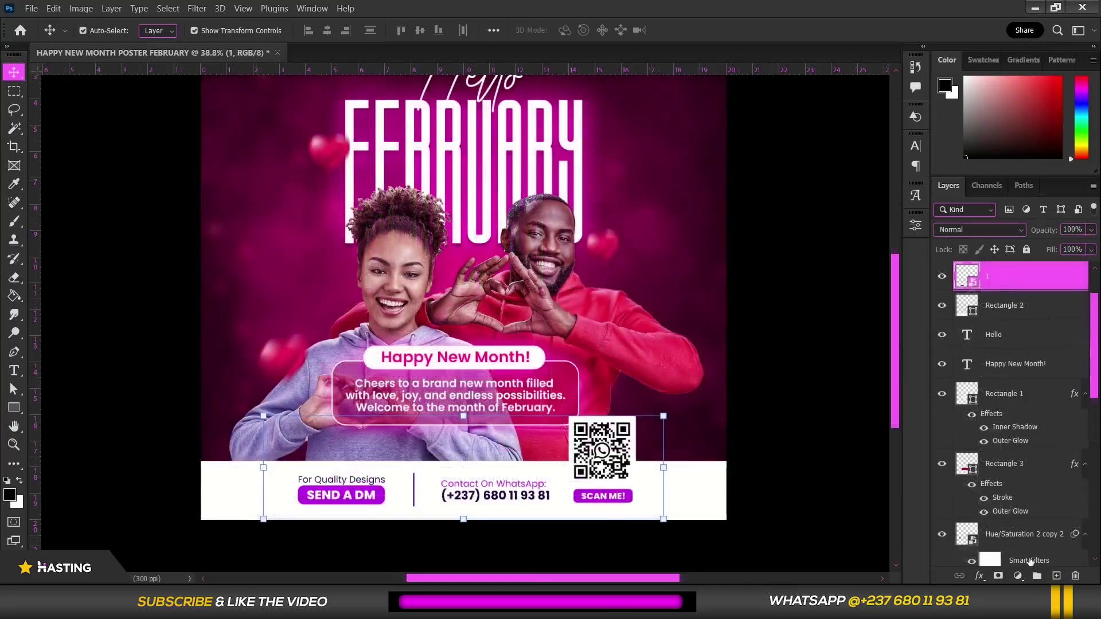
pyautogui.click(1020, 577)
pyautogui.click(1027, 442)
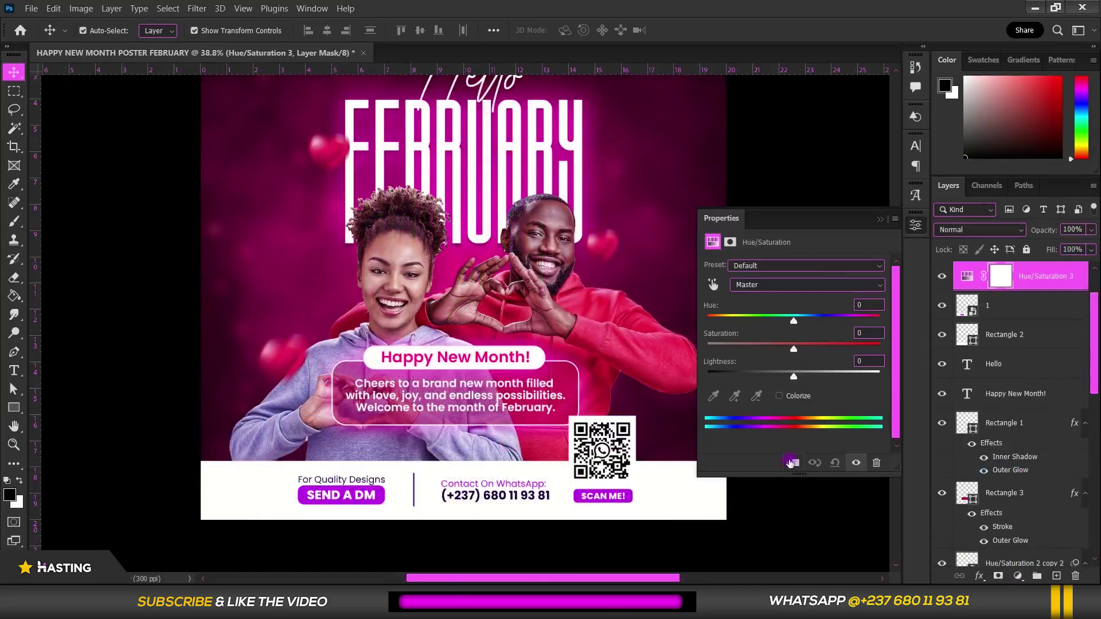
pyautogui.click(792, 462)
pyautogui.moveTo(787, 323); pyautogui.dragTo(813, 321)
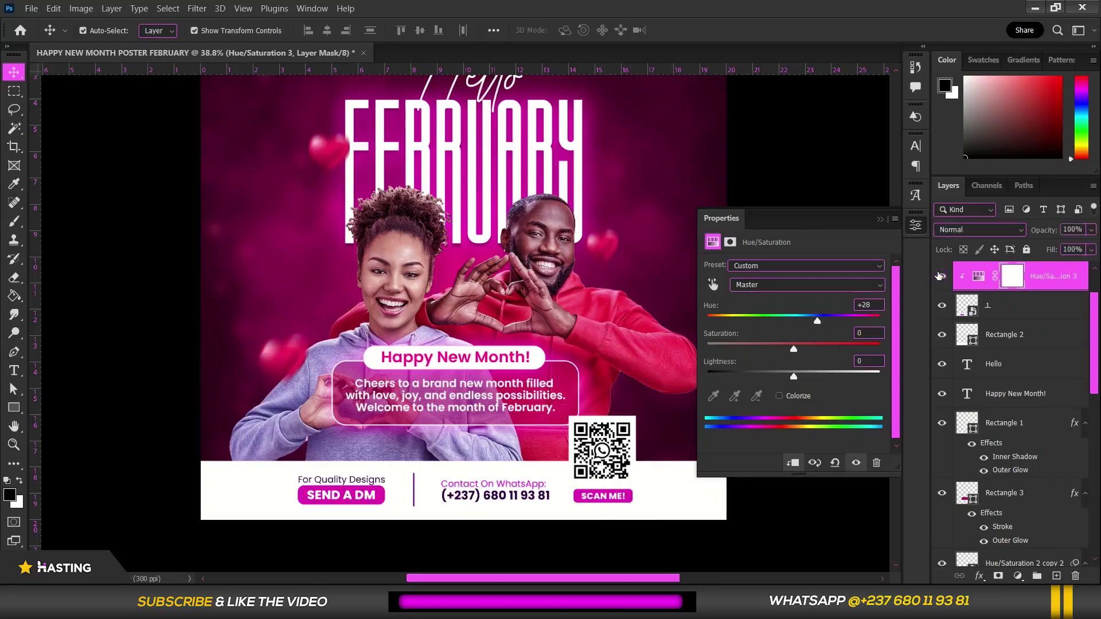
pyautogui.click(881, 220)
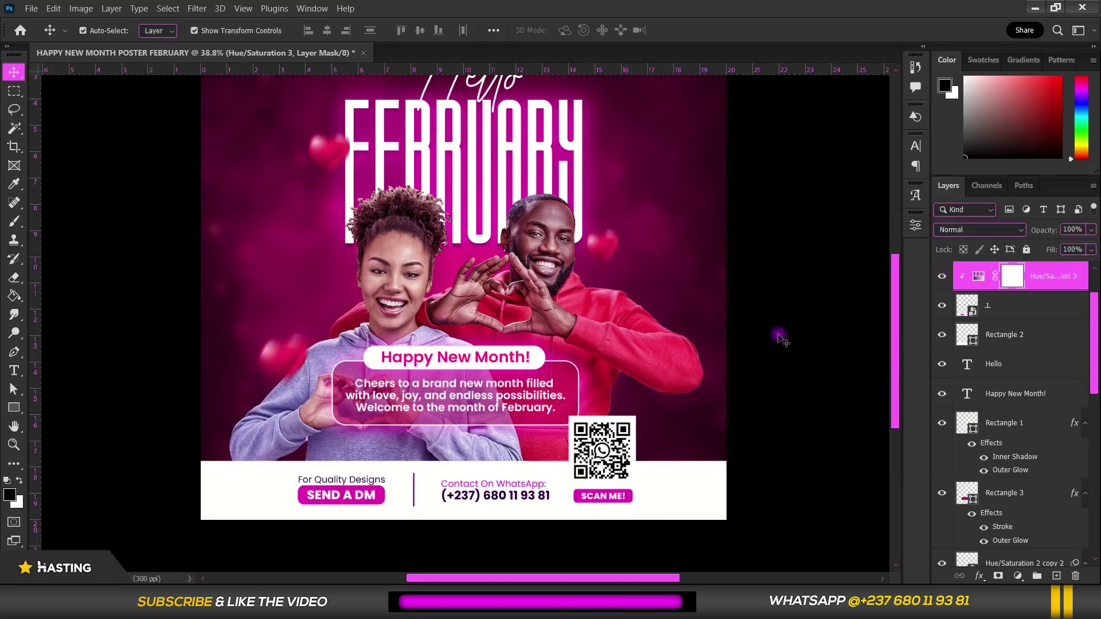
# Examine the recoloured footer up close and against the whole poster.
pyautogui.scroll(-2, 763, 355)
pyautogui.click(762, 361)
pyautogui.scroll(1, 585, 336)
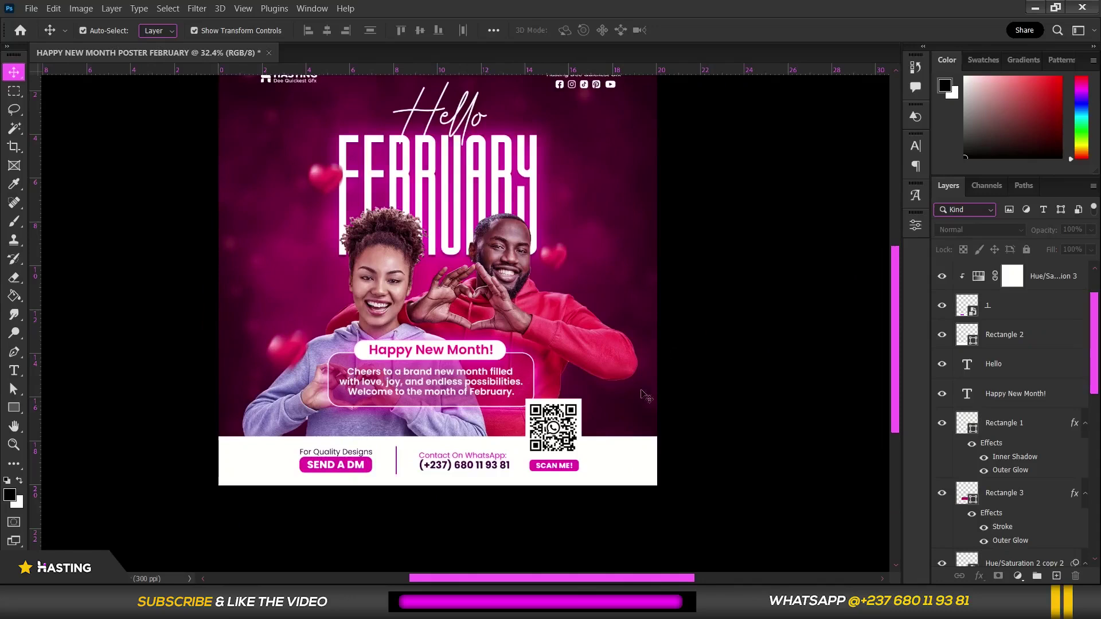
pyautogui.scroll(1, 594, 499)
pyautogui.click(577, 457)
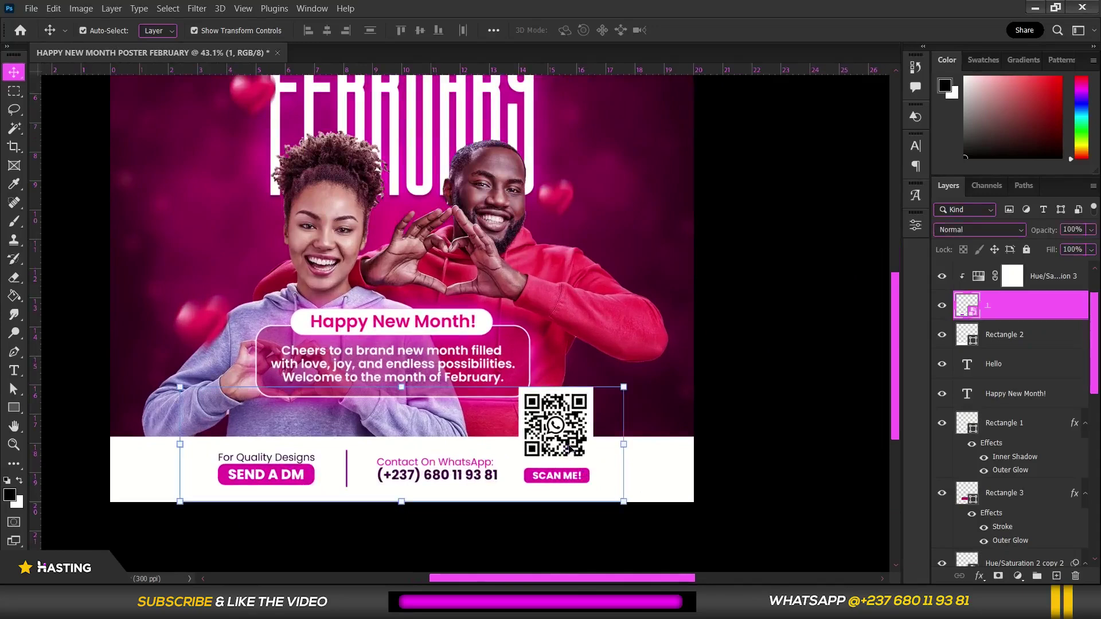
pyautogui.scroll(-1, 571, 449)
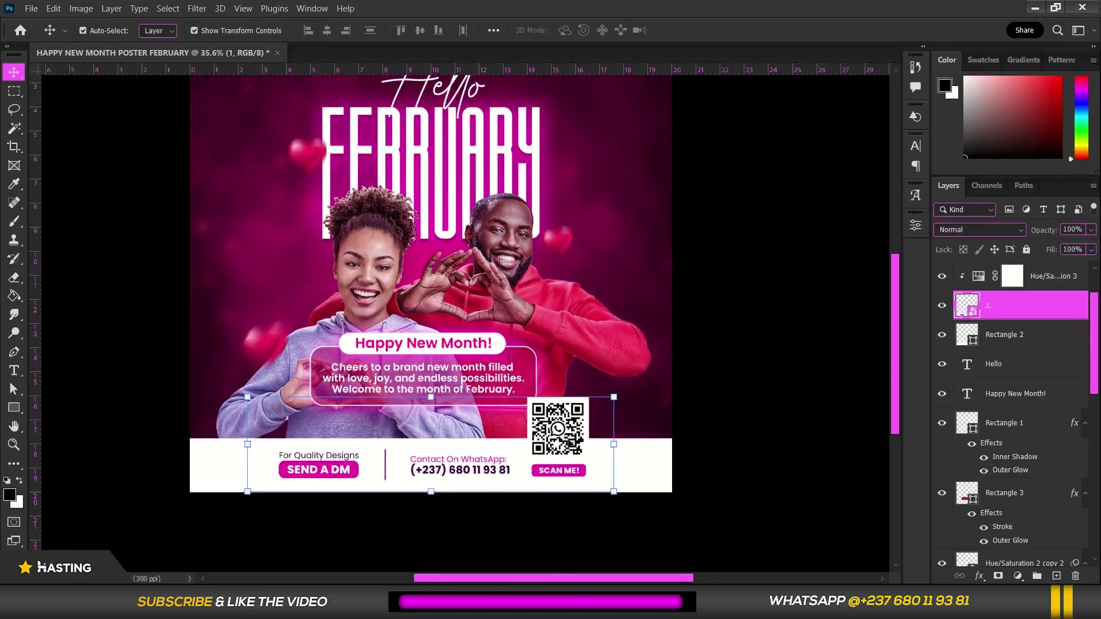
pyautogui.scroll(-1, 572, 442)
pyautogui.click(703, 344)
pyautogui.scroll(-1, 703, 345)
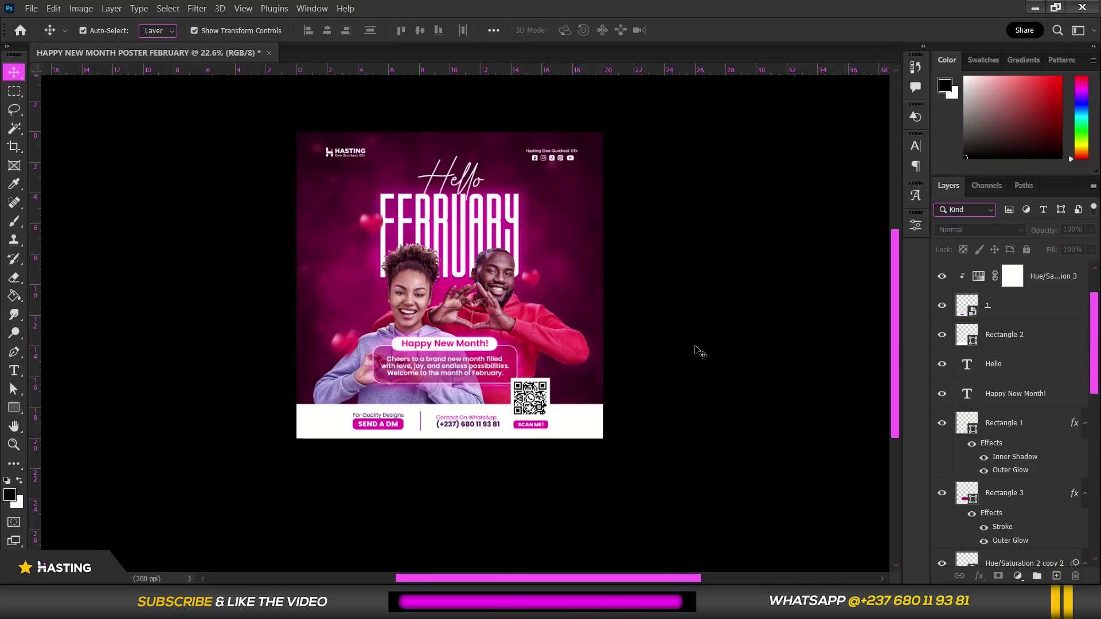
pyautogui.scroll(3, 399, 182)
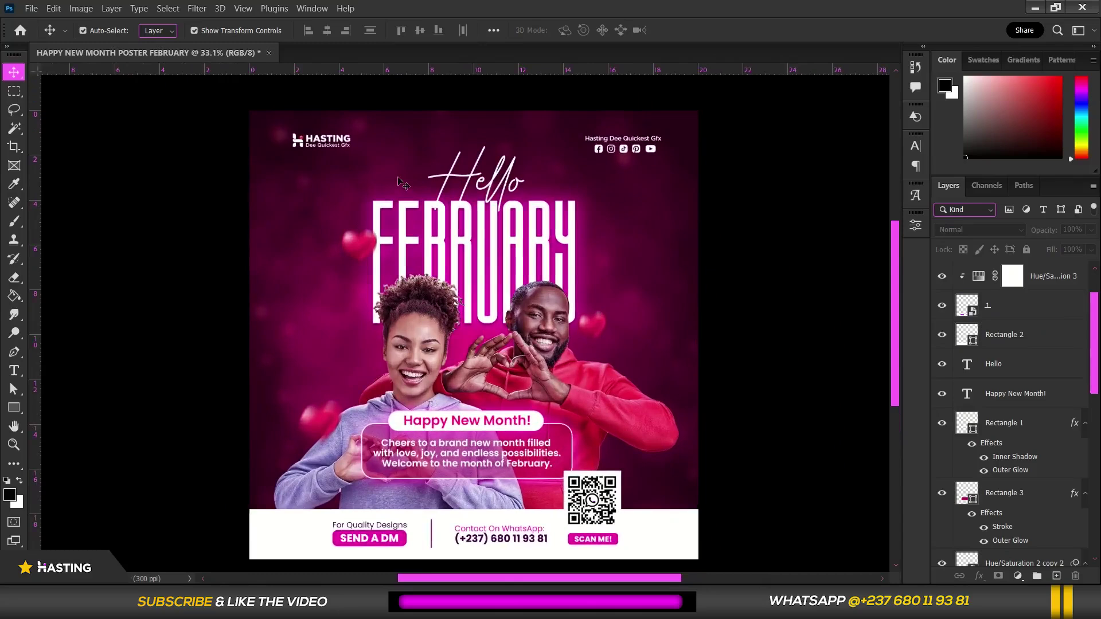
# Give the Hello text a magenta Outer Glow in Screen mode with 71% opacity and a size of 73 px.
pyautogui.scroll(3, 498, 180)
pyautogui.click(499, 182)
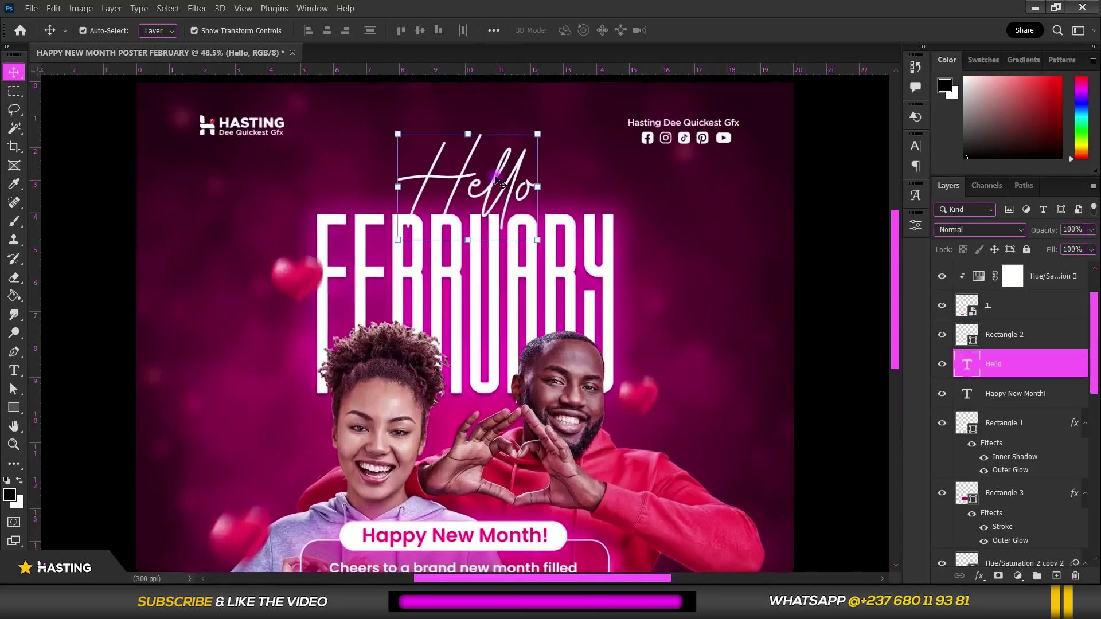
pyautogui.click(1056, 370)
pyautogui.doubleClick(1054, 370)
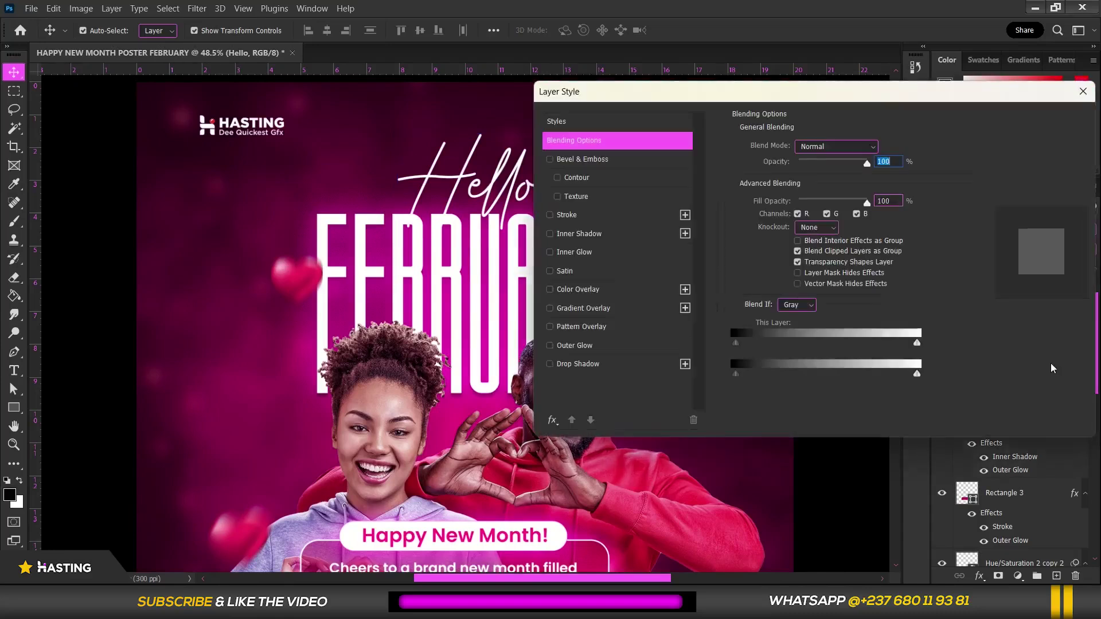
pyautogui.click(581, 347)
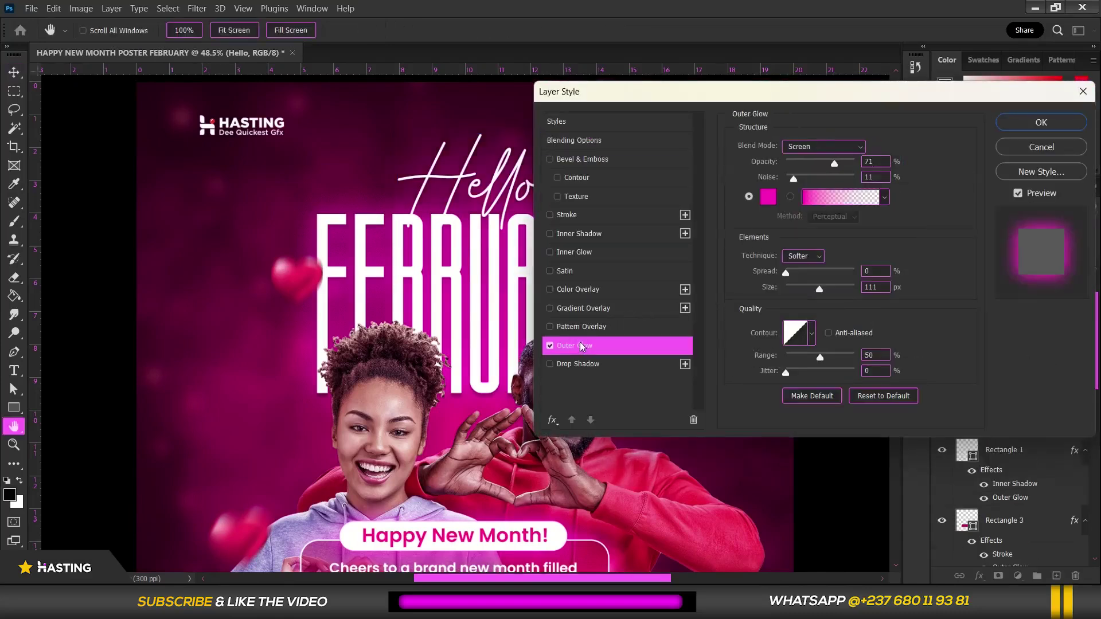
pyautogui.moveTo(819, 289); pyautogui.dragTo(809, 289)
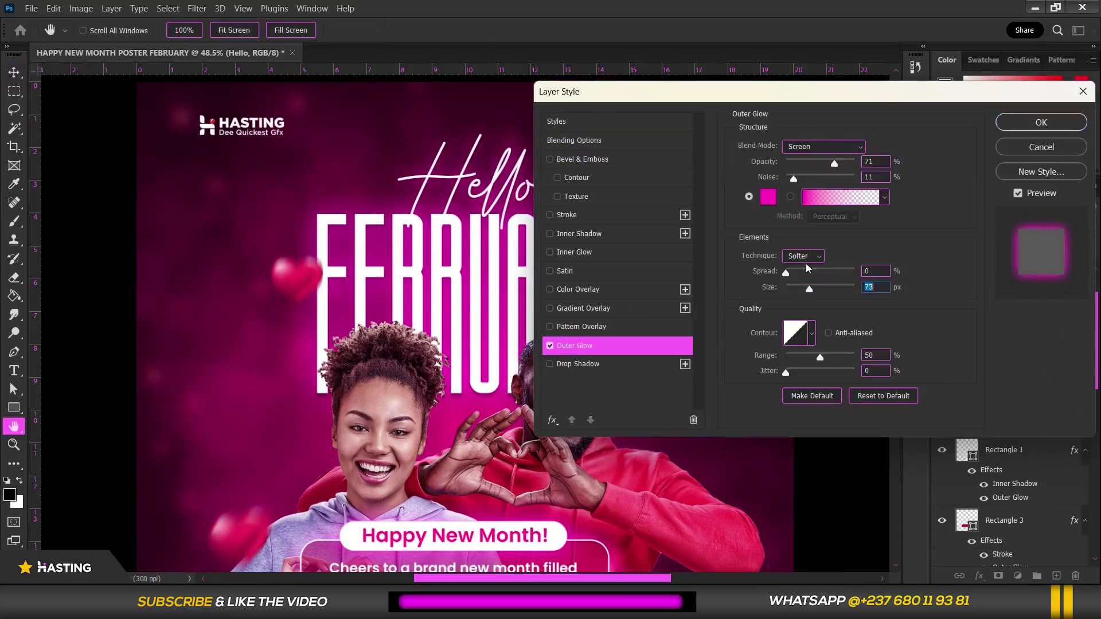
pyautogui.click(802, 179)
# Add a Drop Shadow to the Hello text in colour a30073 and apply the layer styles.
pyautogui.click(597, 363)
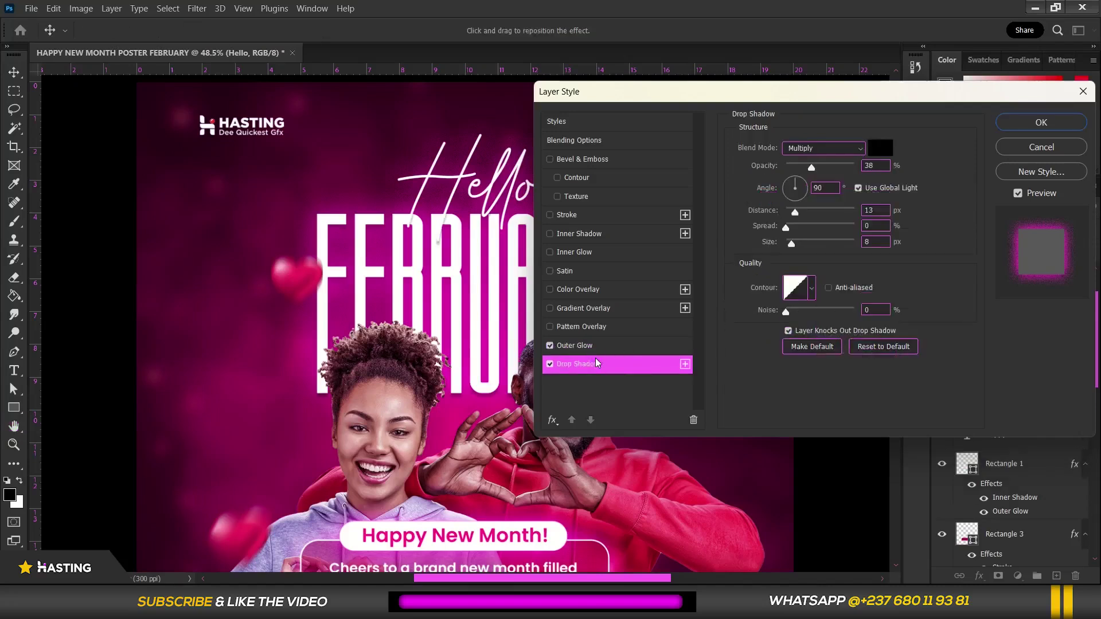
pyautogui.click(873, 151)
pyautogui.click(701, 363)
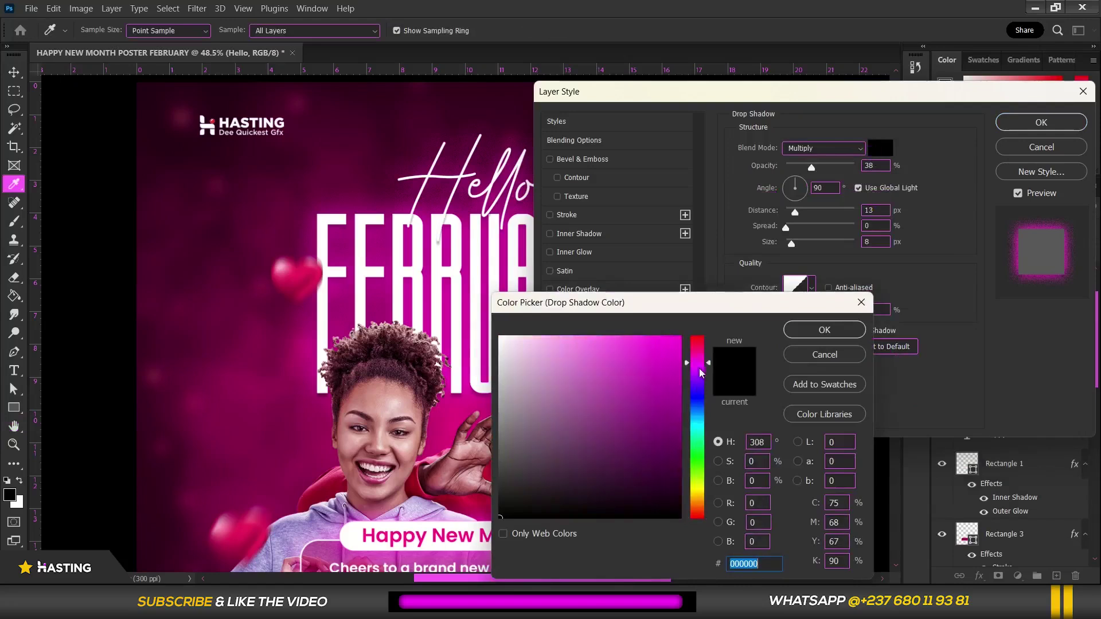
pyautogui.moveTo(672, 397); pyautogui.dragTo(680, 402)
pyautogui.click(704, 358)
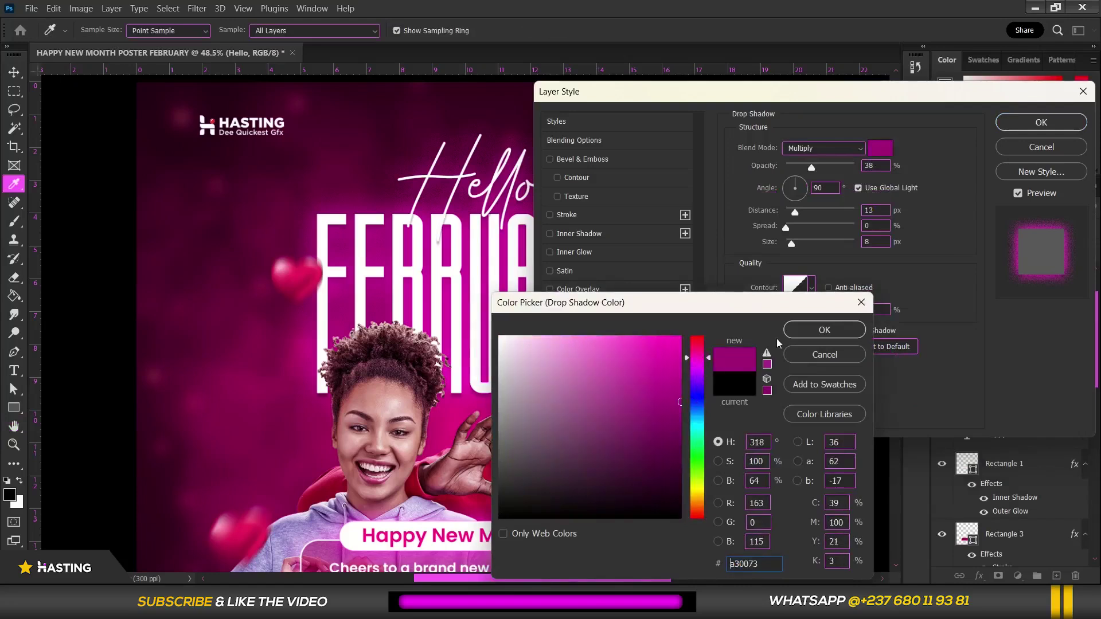
pyautogui.click(800, 330)
pyautogui.click(1016, 131)
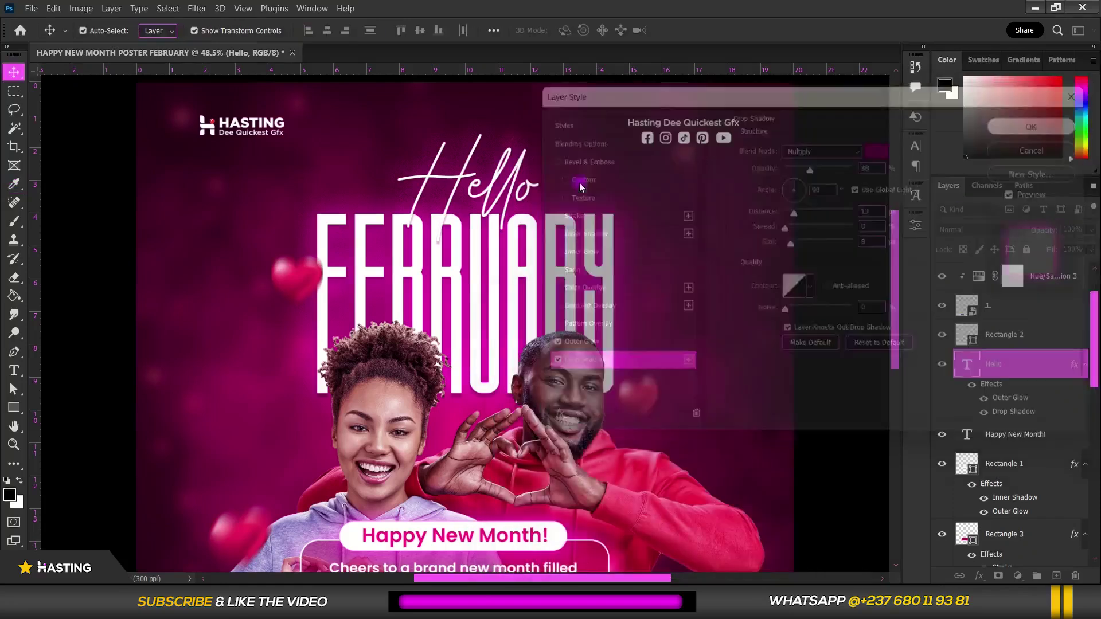
# Move the Hello and FEBRUARY titles together slightly down the poster.
pyautogui.scroll(-3, 752, 208)
pyautogui.click(531, 210)
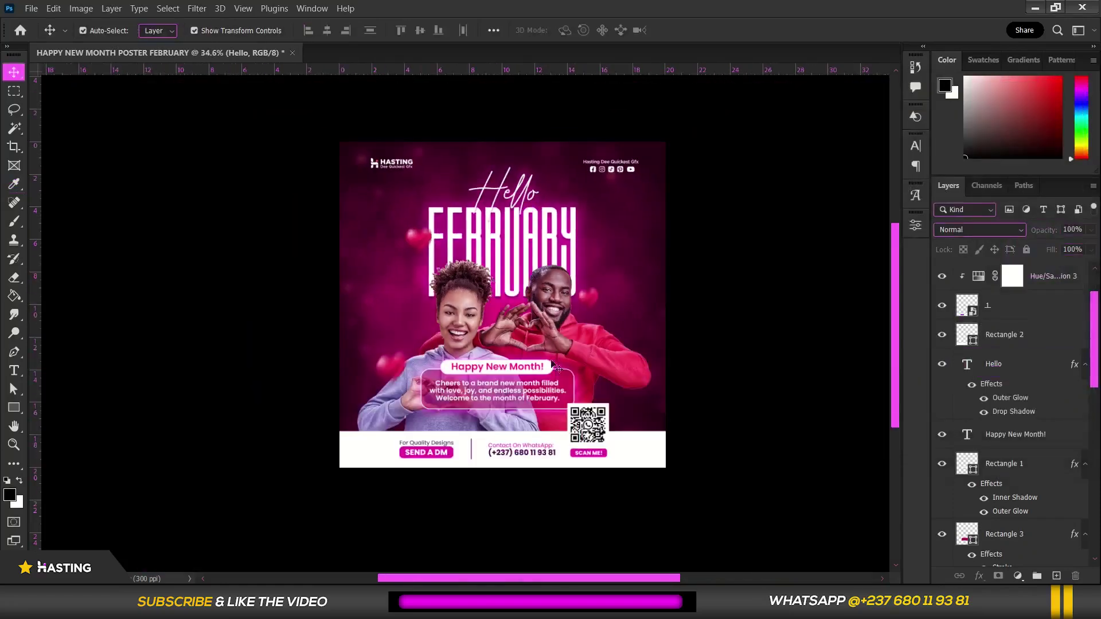
pyautogui.scroll(-2, 557, 319)
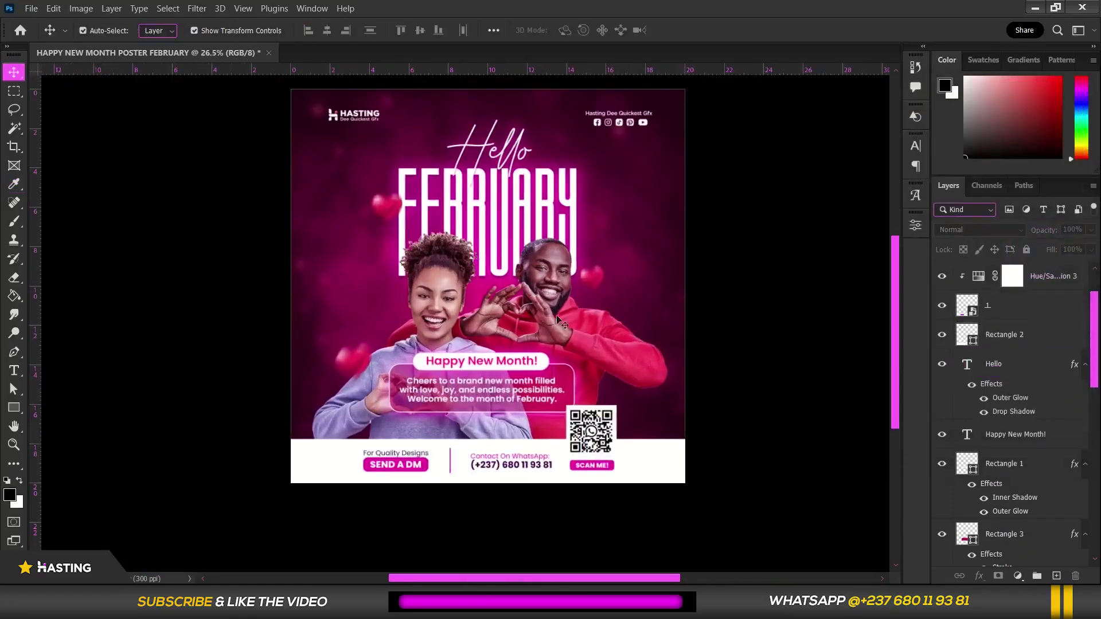
pyautogui.click(515, 138)
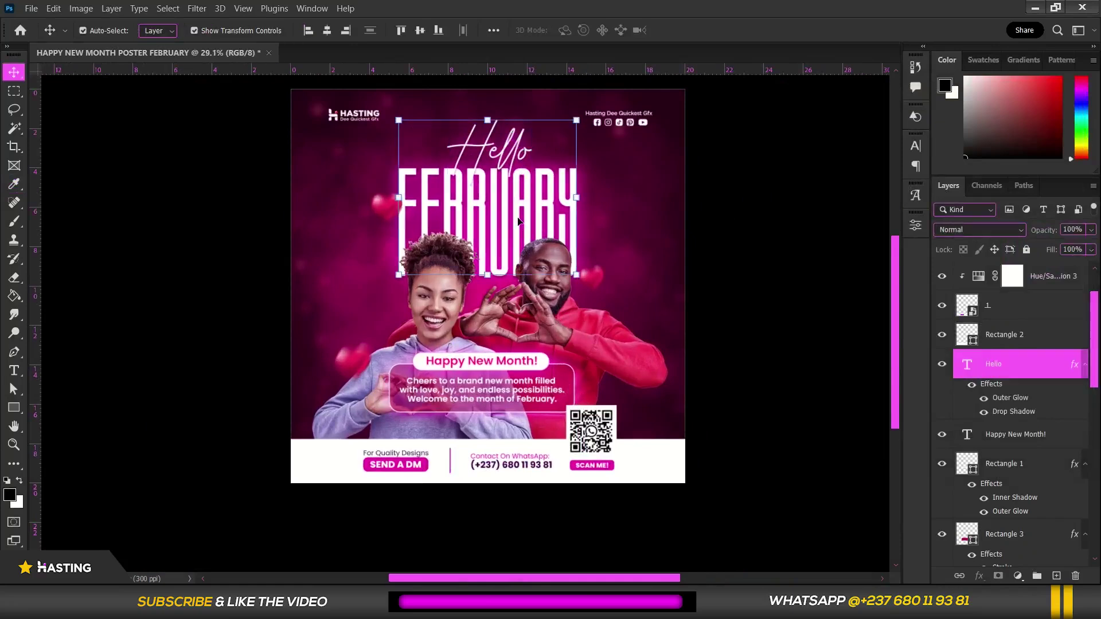
pyautogui.hotkey('shift', 'Down')
pyautogui.hotkey('shift', 'Down')
pyautogui.hotkey('shift', 'Down')
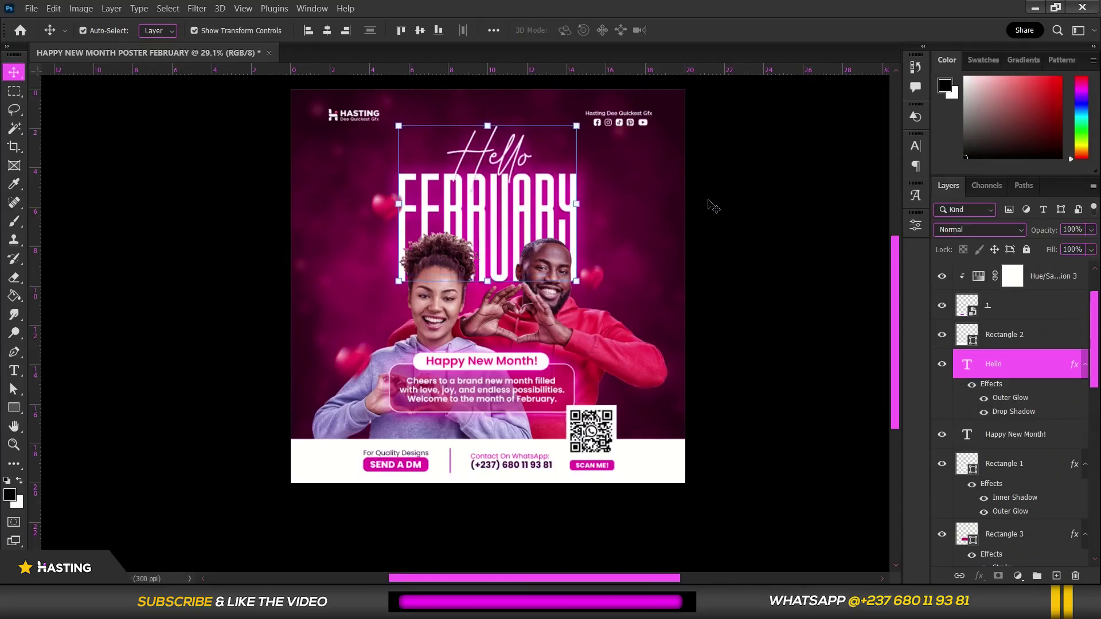
pyautogui.click(709, 215)
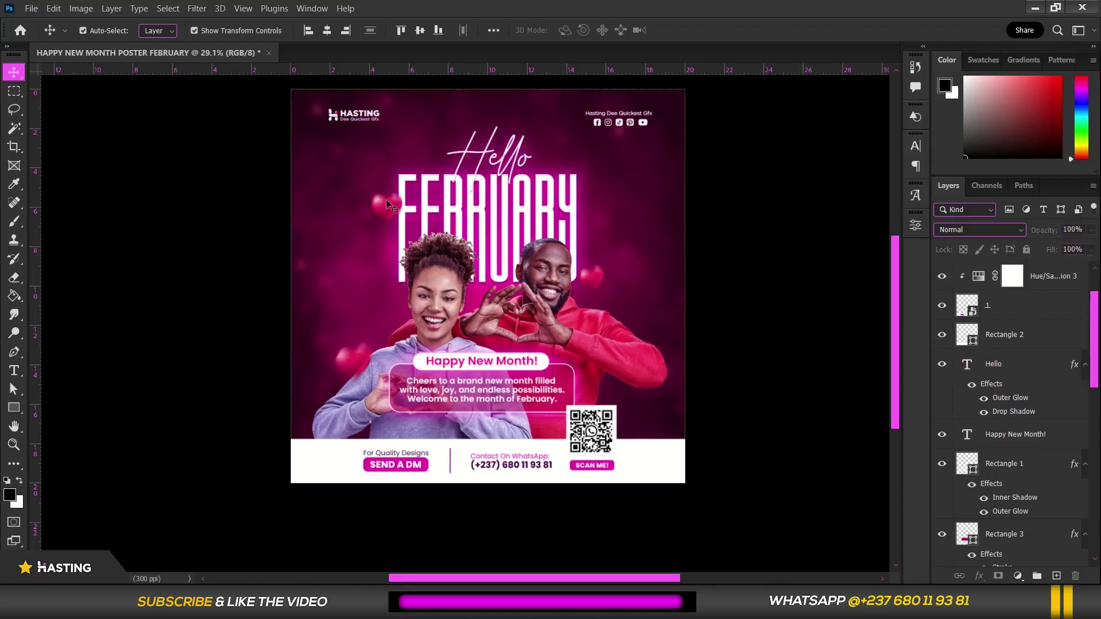
# Reposition the heart beside the FEBRUARY title slightly lower, next to the letter F.
pyautogui.scroll(3, 388, 208)
pyautogui.click(390, 209)
pyautogui.scroll(4, 390, 210)
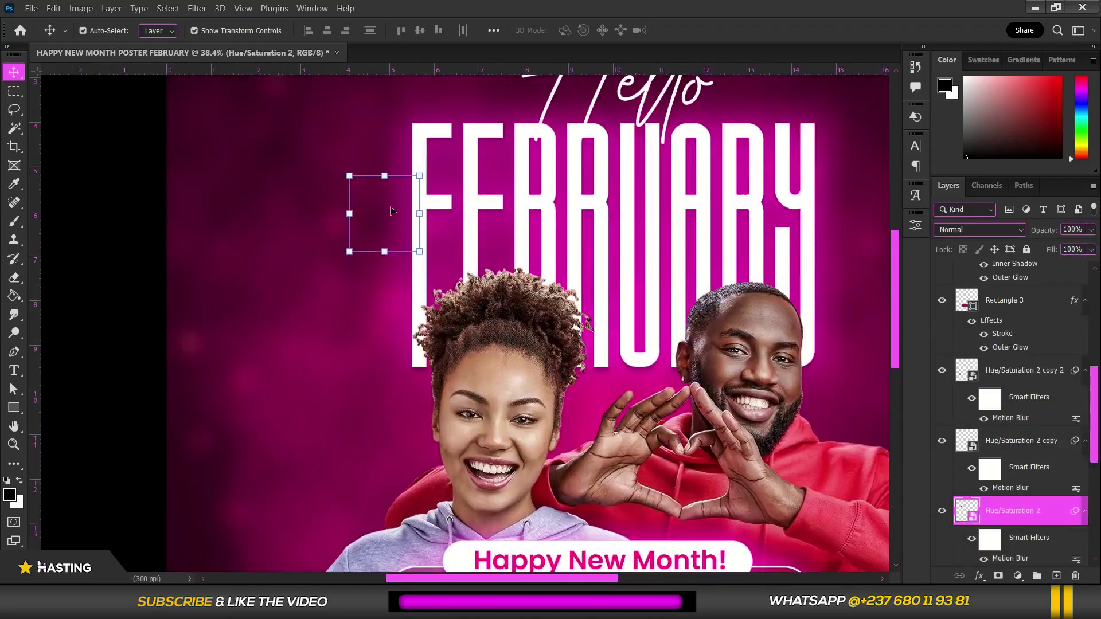
pyautogui.moveTo(391, 217); pyautogui.dragTo(389, 225)
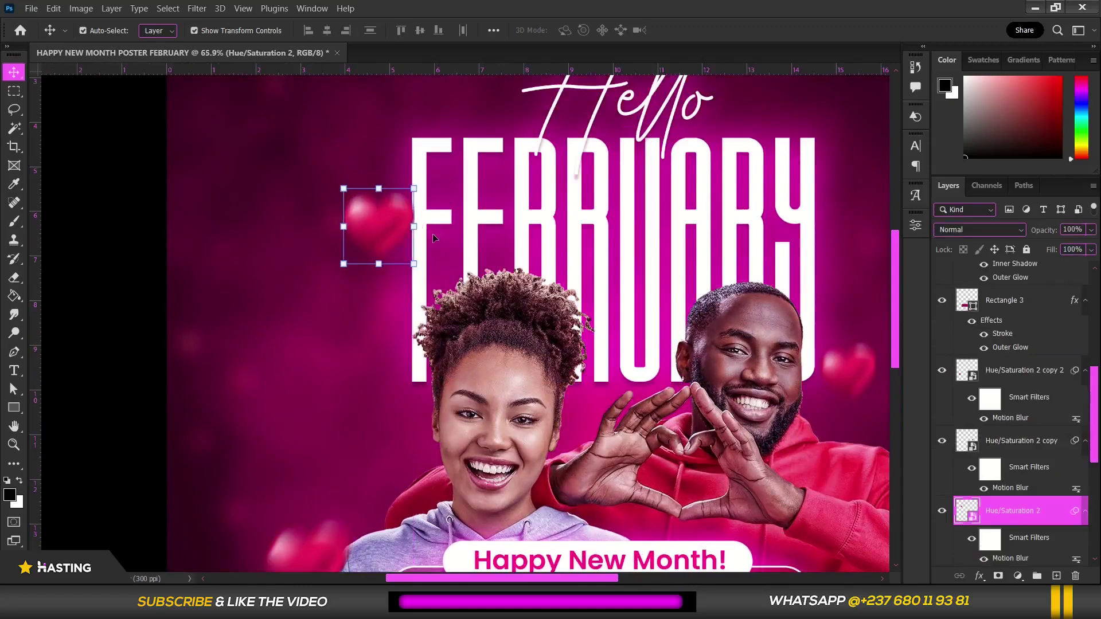
pyautogui.press('Right')
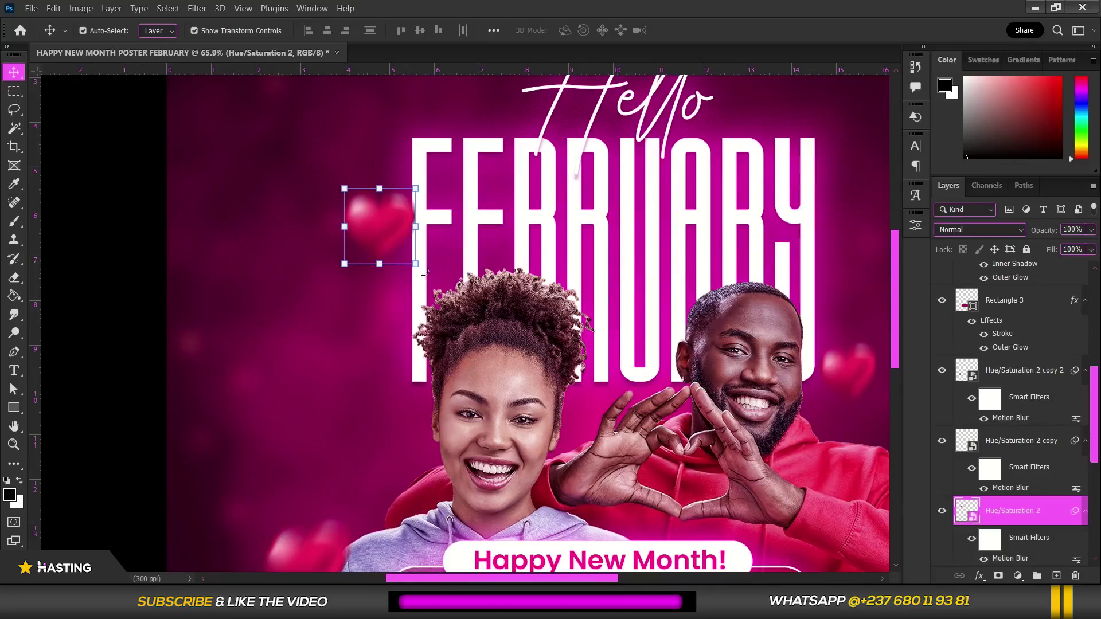
# Rotate the heart beside the FEBRUARY title by about 10° and adjust its position.
pyautogui.hotkey('ctrl', 't')
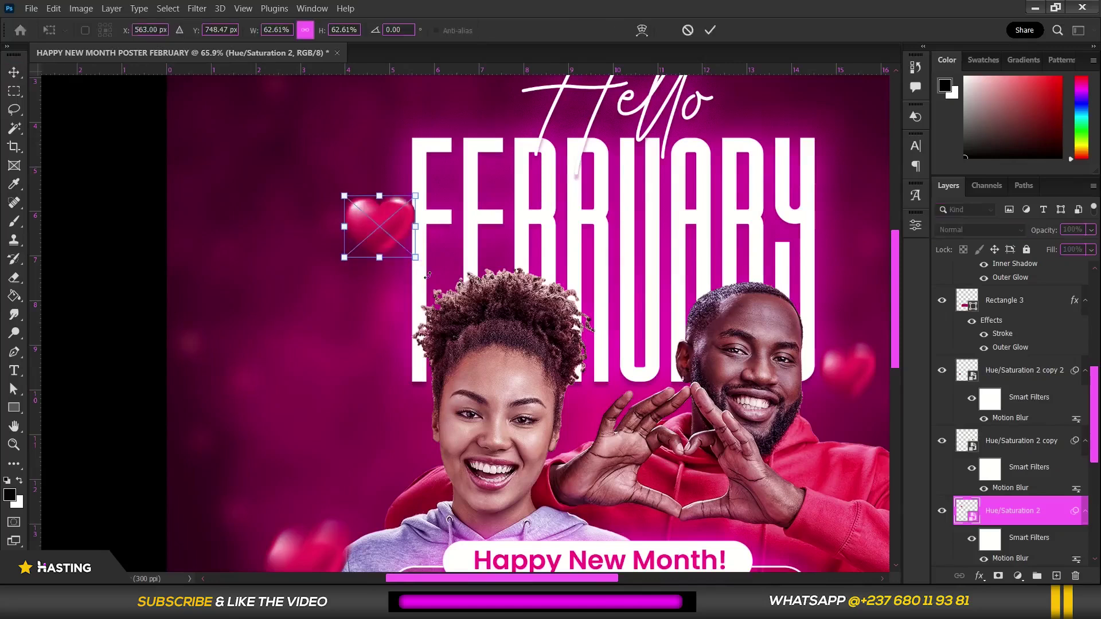
pyautogui.moveTo(418, 277); pyautogui.dragTo(416, 285)
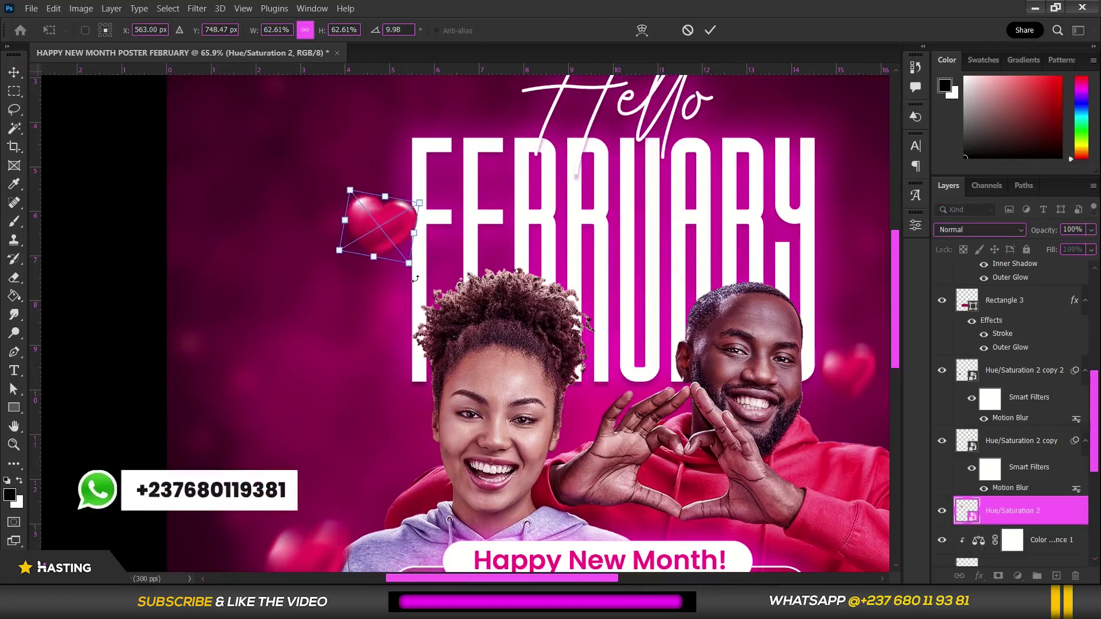
pyautogui.moveTo(397, 238); pyautogui.dragTo(368, 206)
pyautogui.press('Return')
pyautogui.scroll(-5, 464, 321)
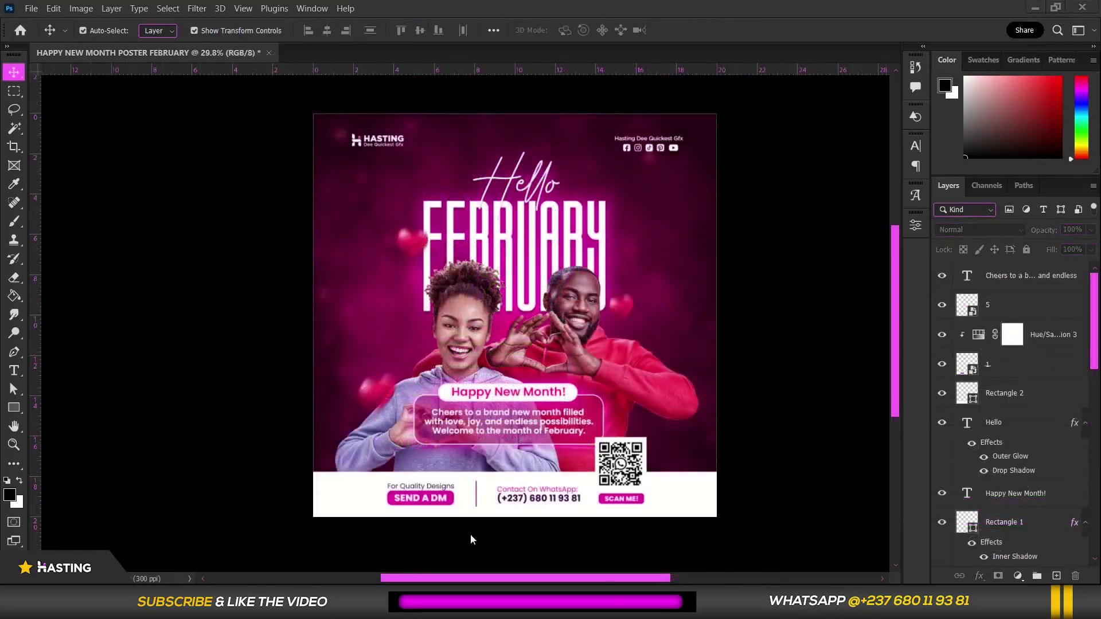
# Hide the message box rectangle and the "Cheers to a brand new month" text.
pyautogui.scroll(2, 561, 434)
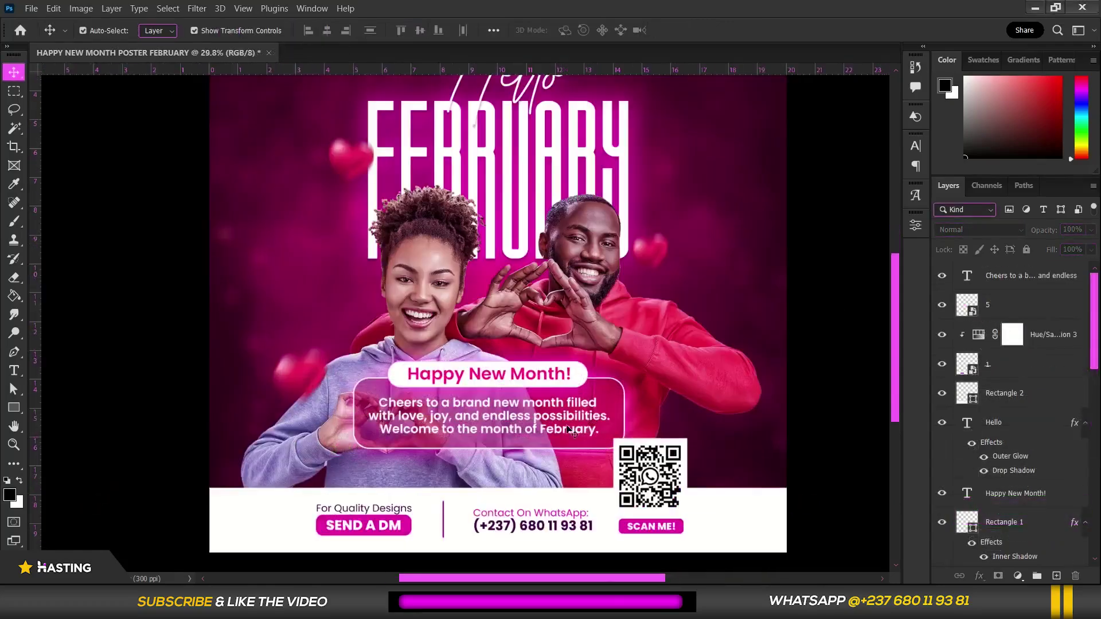
pyautogui.click(622, 405)
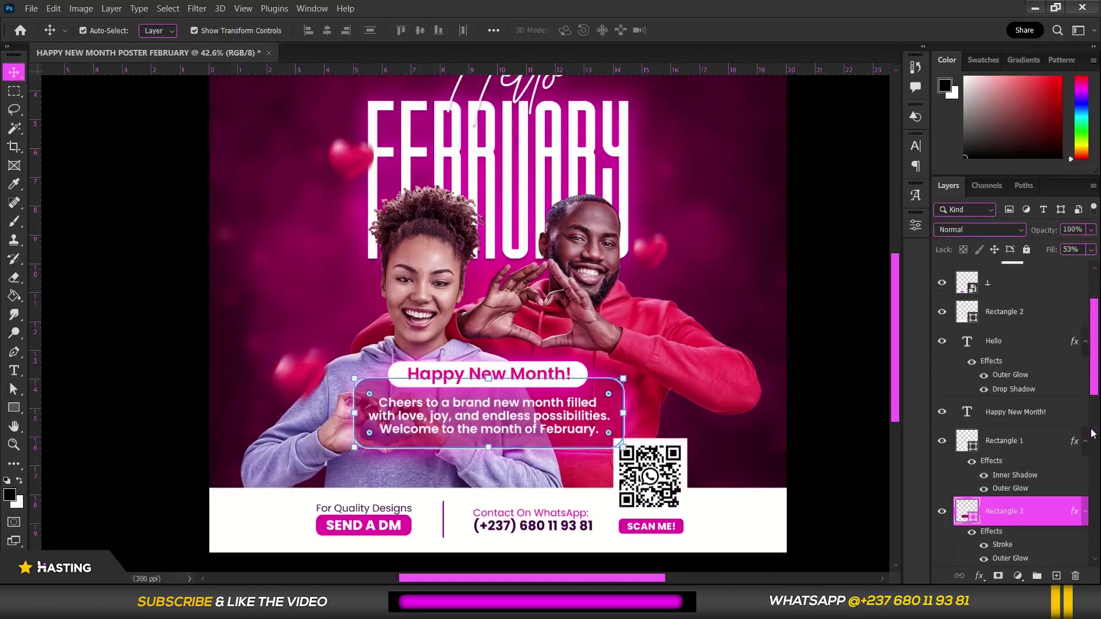
pyautogui.click(940, 511)
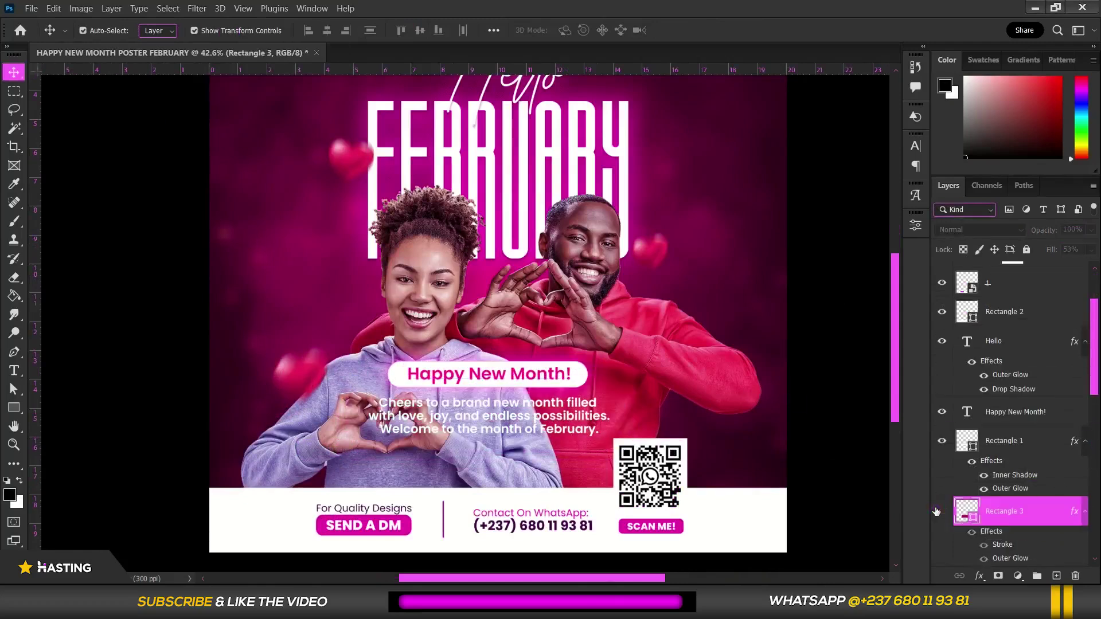
pyautogui.click(580, 413)
pyautogui.scroll(2, 565, 413)
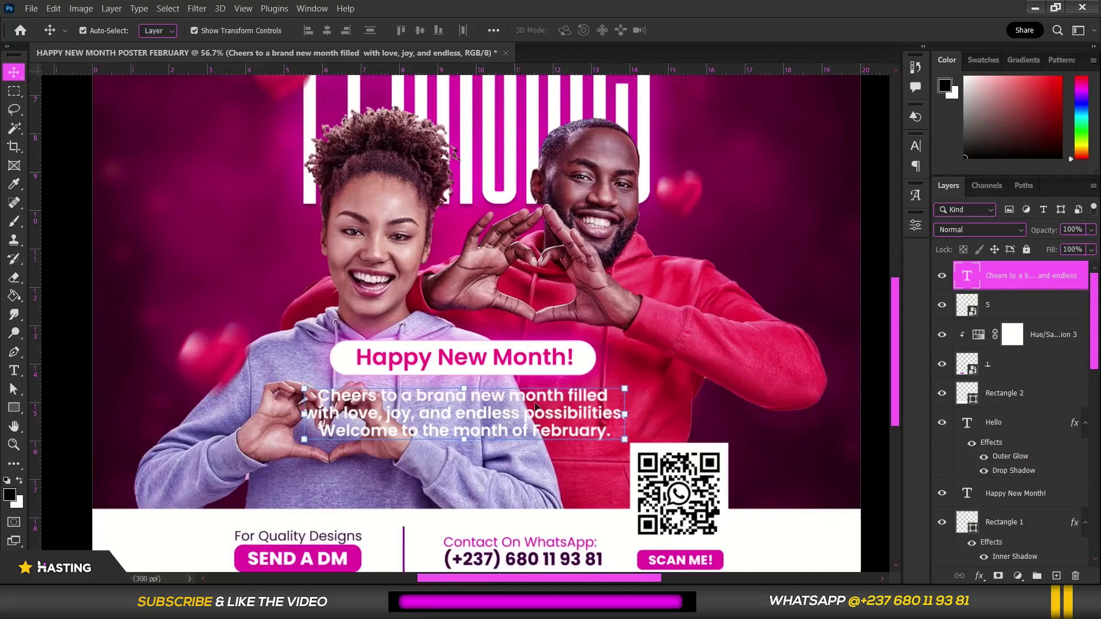
pyautogui.click(941, 280)
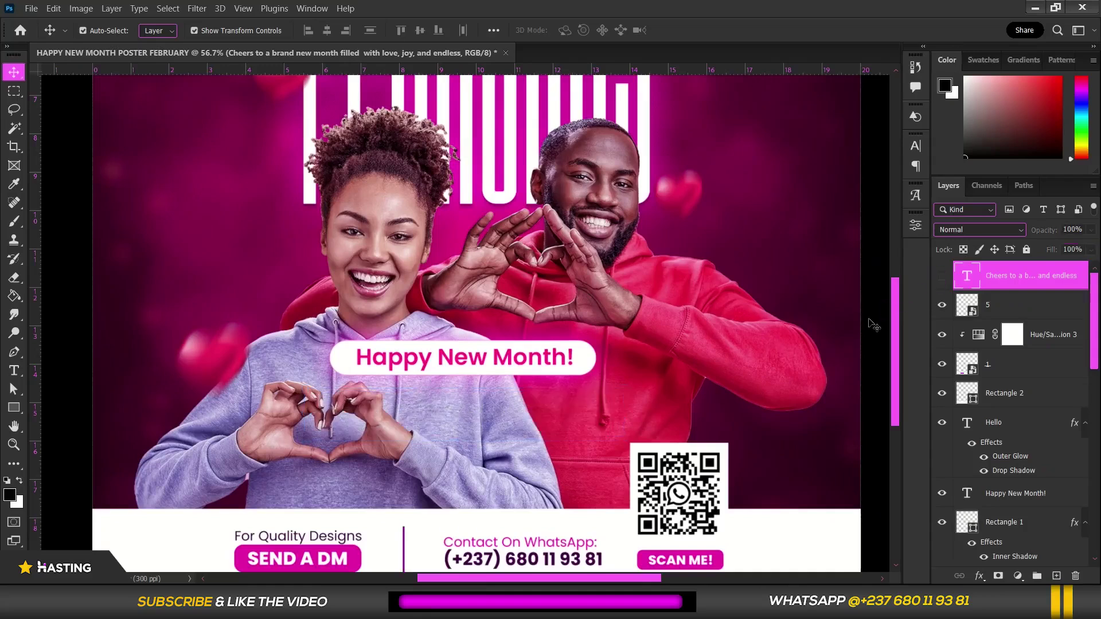
pyautogui.scroll(-3, 723, 312)
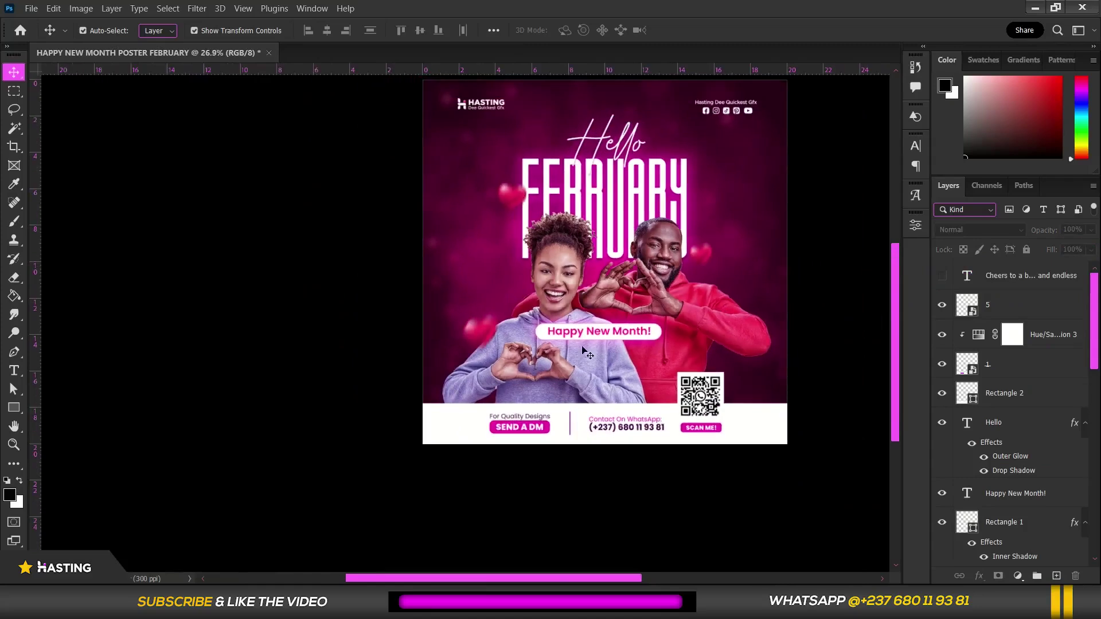
# Move the Happy New Month! text and its white pill together down about 0.20 cm.
pyautogui.scroll(2, 645, 393)
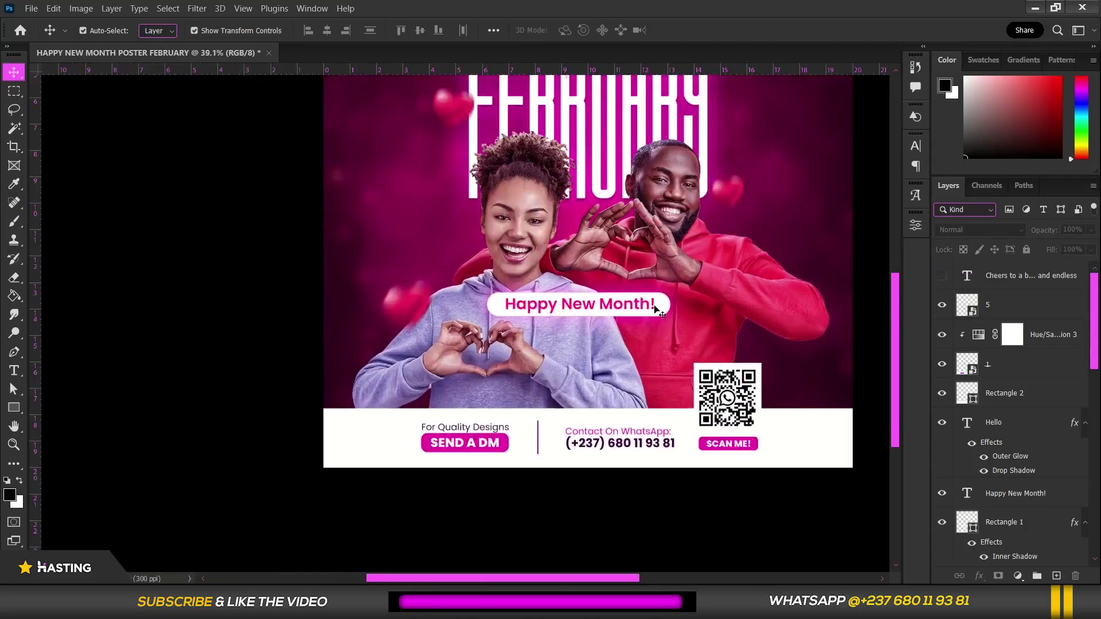
pyautogui.scroll(2, 658, 311)
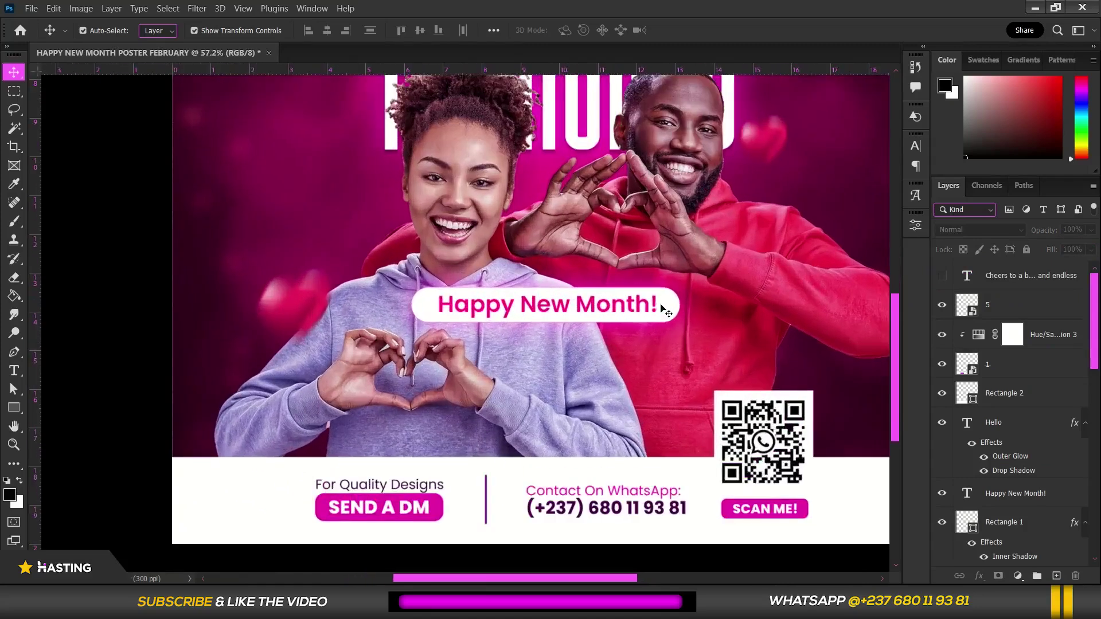
pyautogui.click(669, 309)
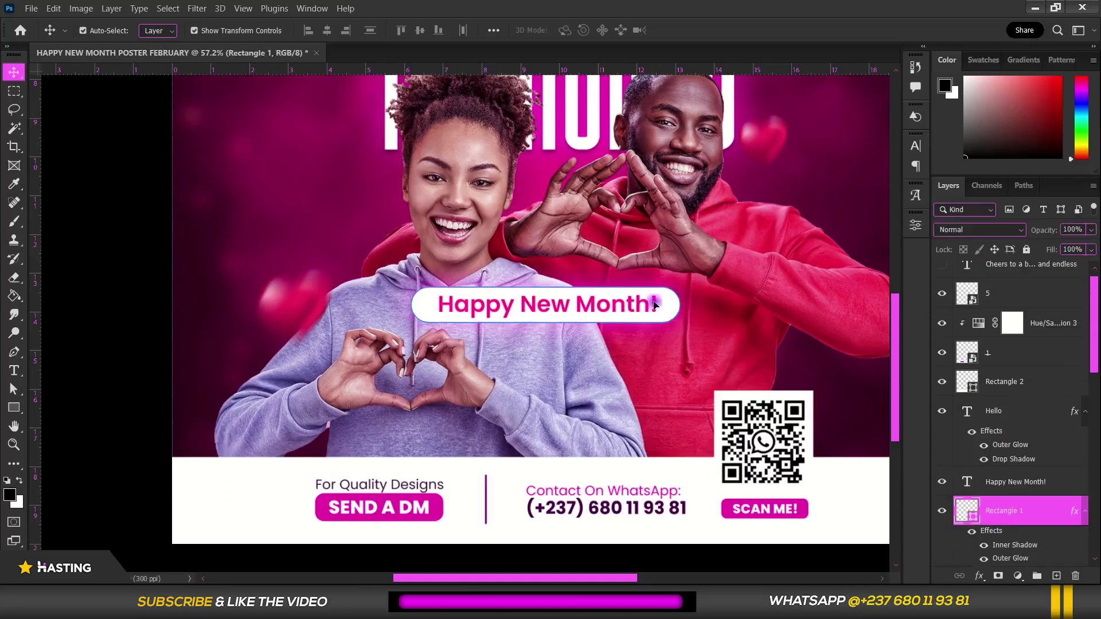
pyautogui.moveTo(636, 309); pyautogui.dragTo(647, 309)
pyautogui.scroll(-2, 647, 308)
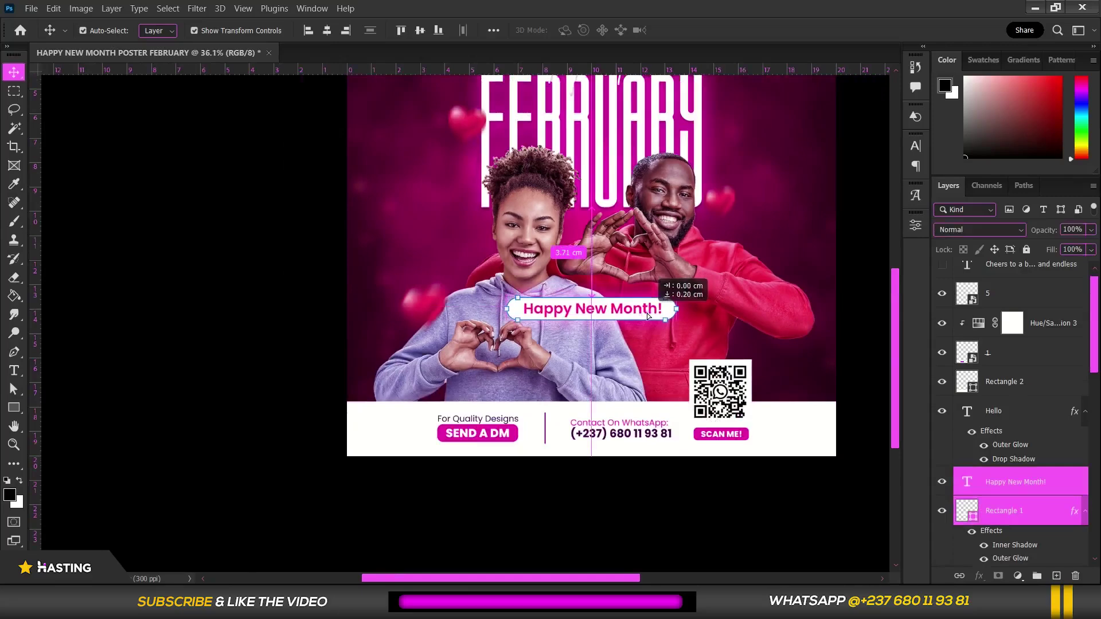
pyautogui.scroll(-2, 791, 265)
pyautogui.scroll(2, 791, 266)
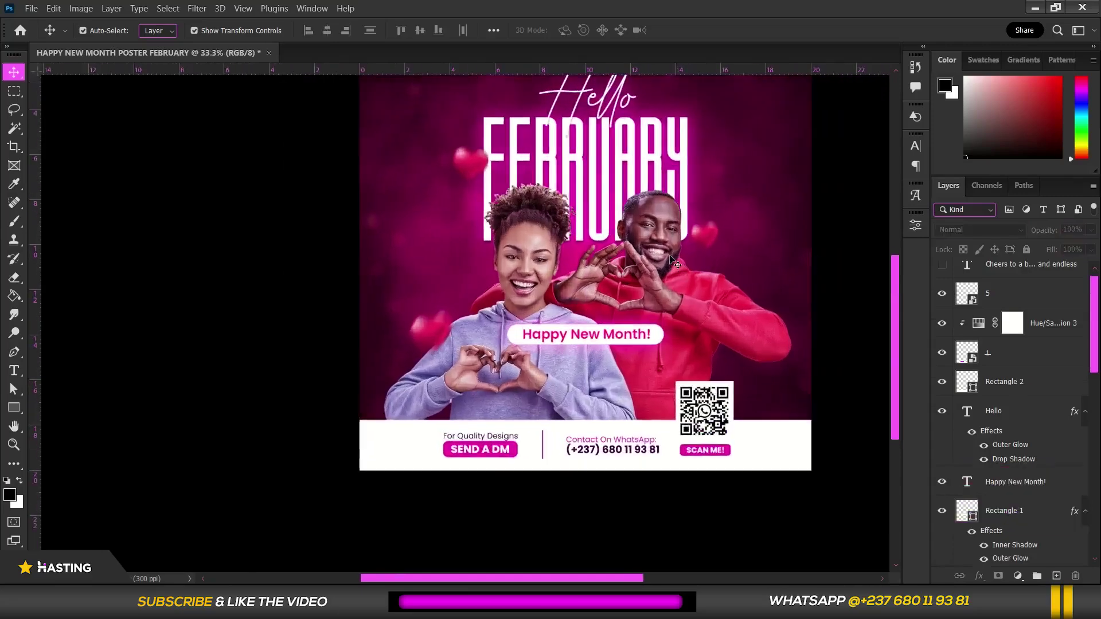